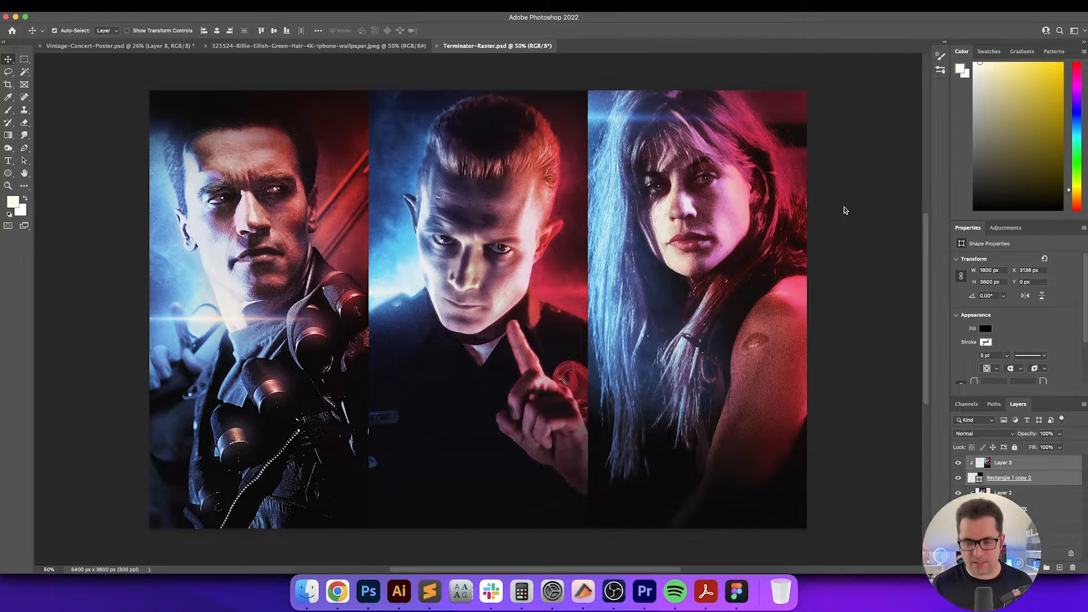
Create a new blank document 36.25 inches wide and 24.25 inches high at a resolution of 300 pixels/inch
{"action": "key", "text": "super+alt+i"}
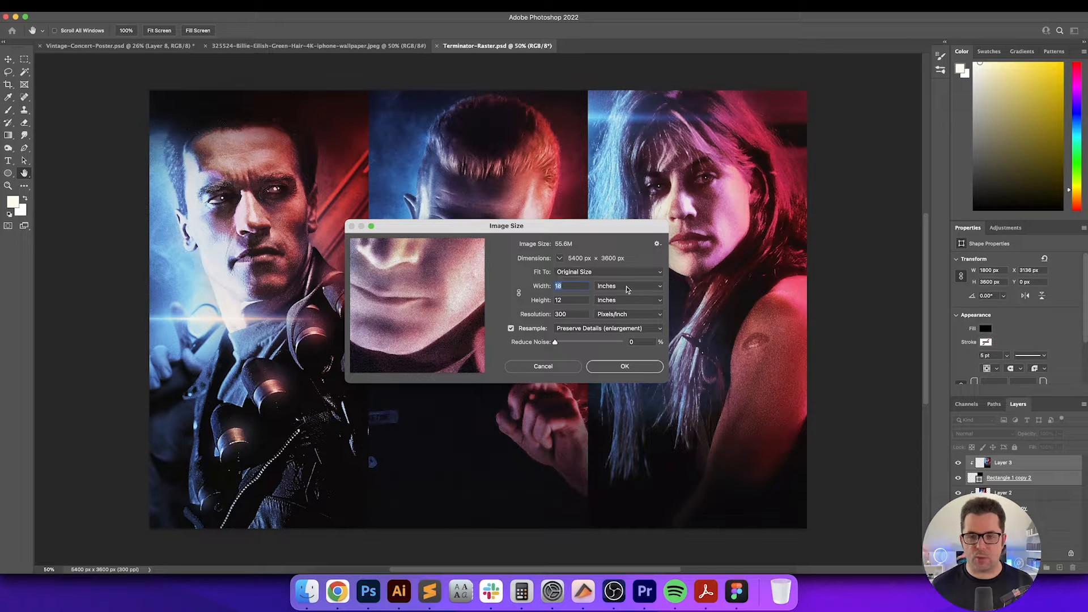
{"action": "key", "text": "Escape"}
{"action": "key", "text": "super+n"}
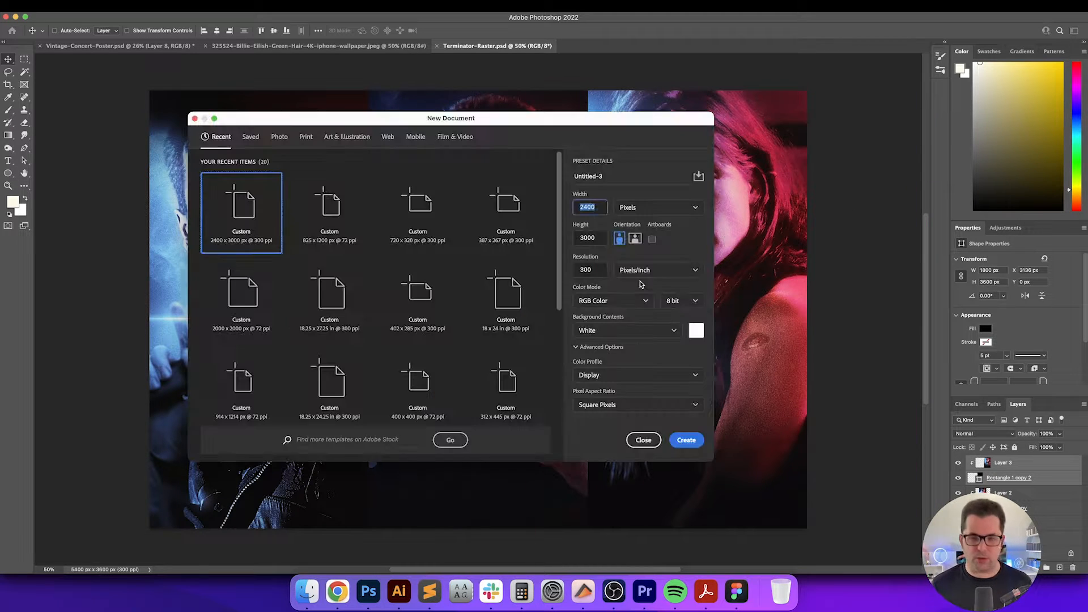
{"action": "left_click", "coordinate": [657, 211]}
{"action": "left_click", "coordinate": [657, 241]}
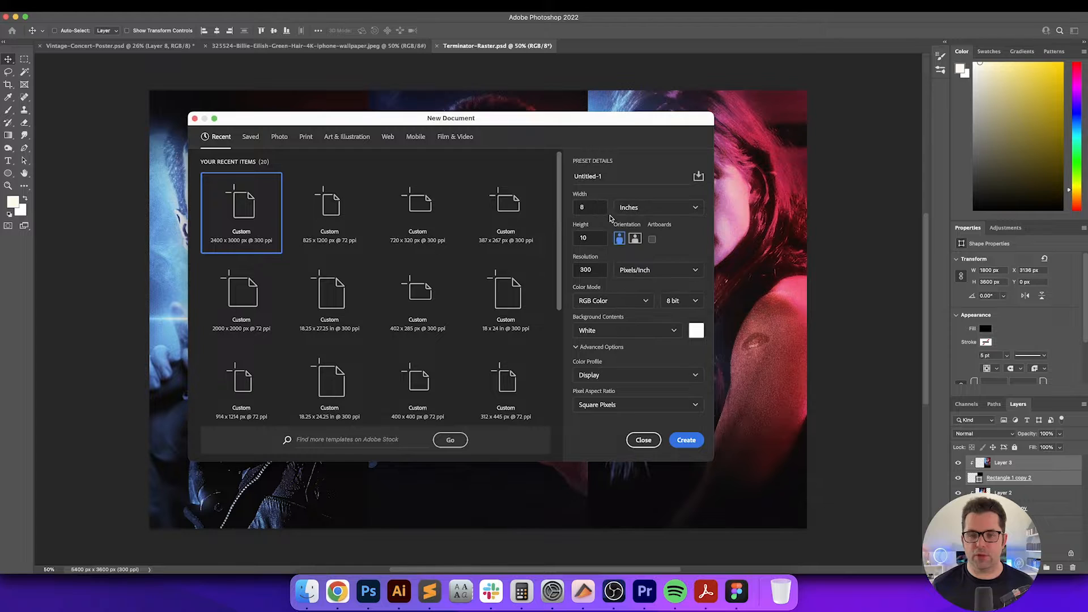
{"action": "left_click", "coordinate": [590, 210]}
{"action": "type", "text": "36.25"}
{"action": "key", "text": "Tab"}
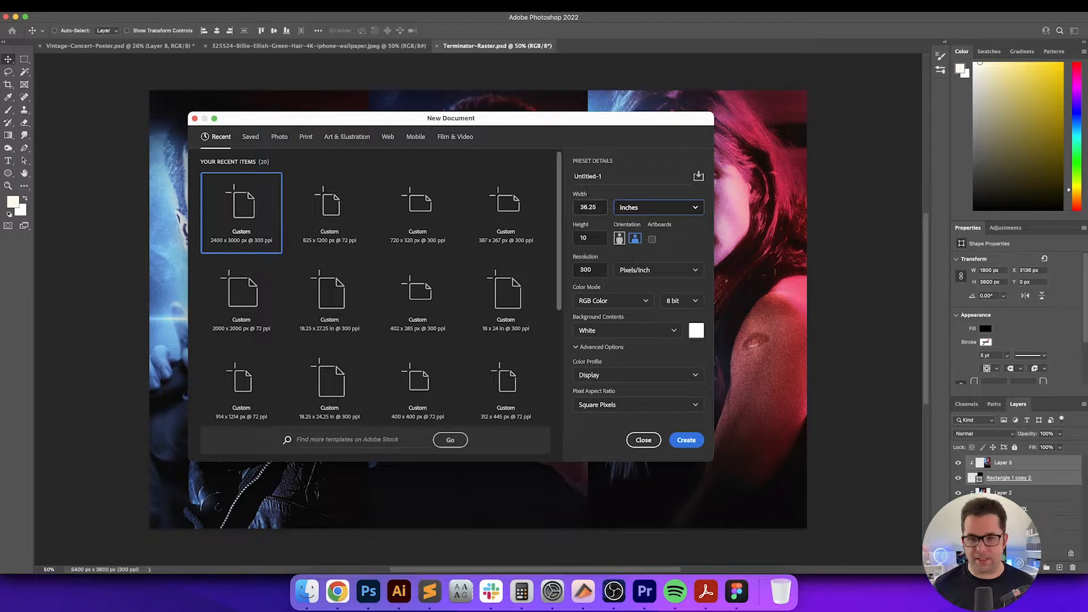
{"action": "key", "text": "Tab"}
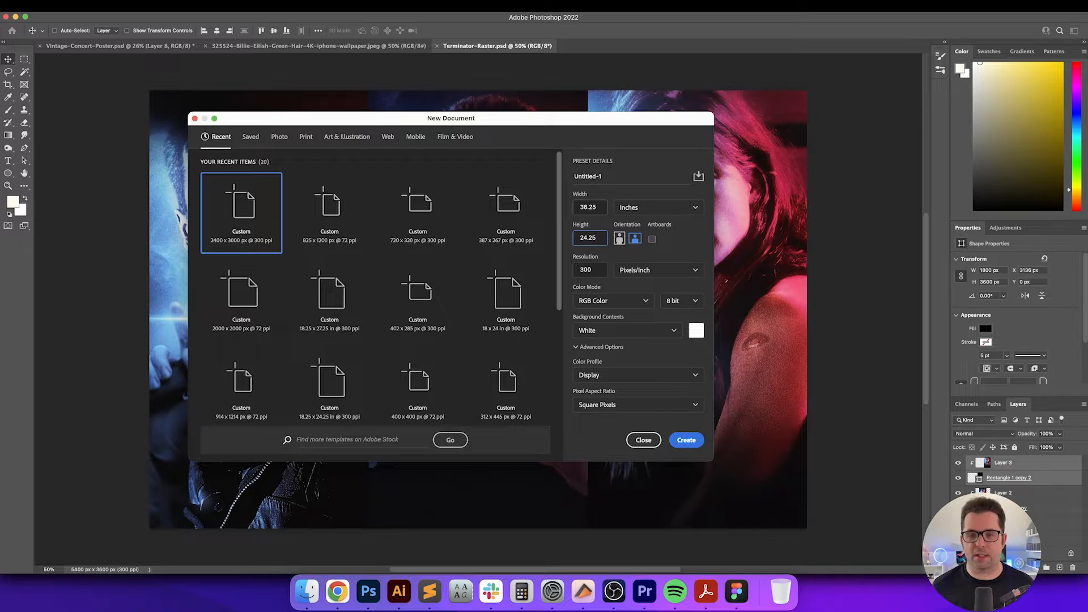
{"action": "key", "text": "Return"}
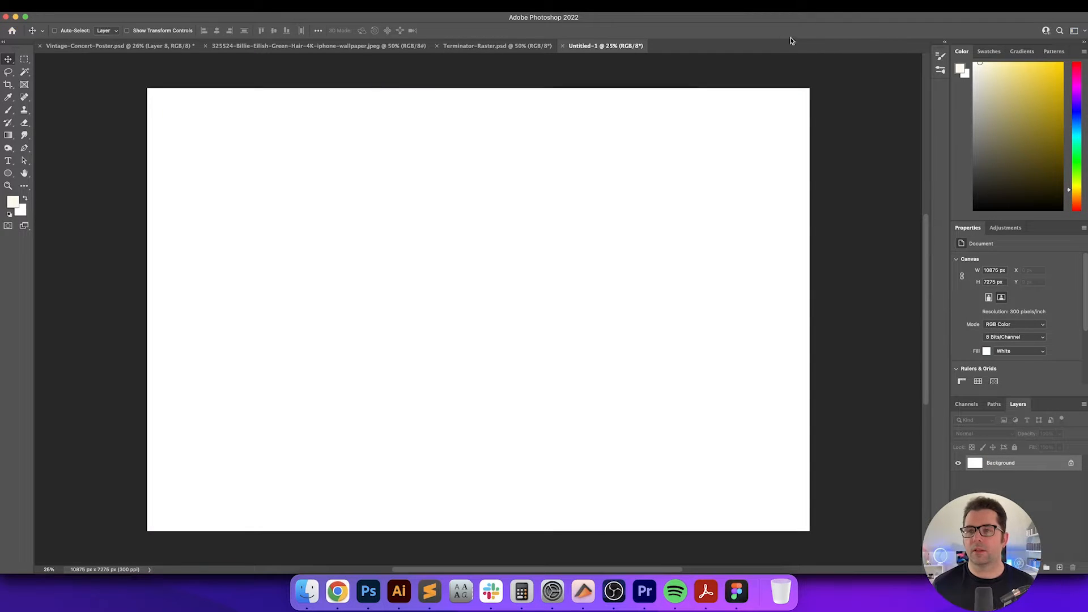
{"action": "left_click", "coordinate": [869, 6]}
{"action": "left_click", "coordinate": [879, 40]}
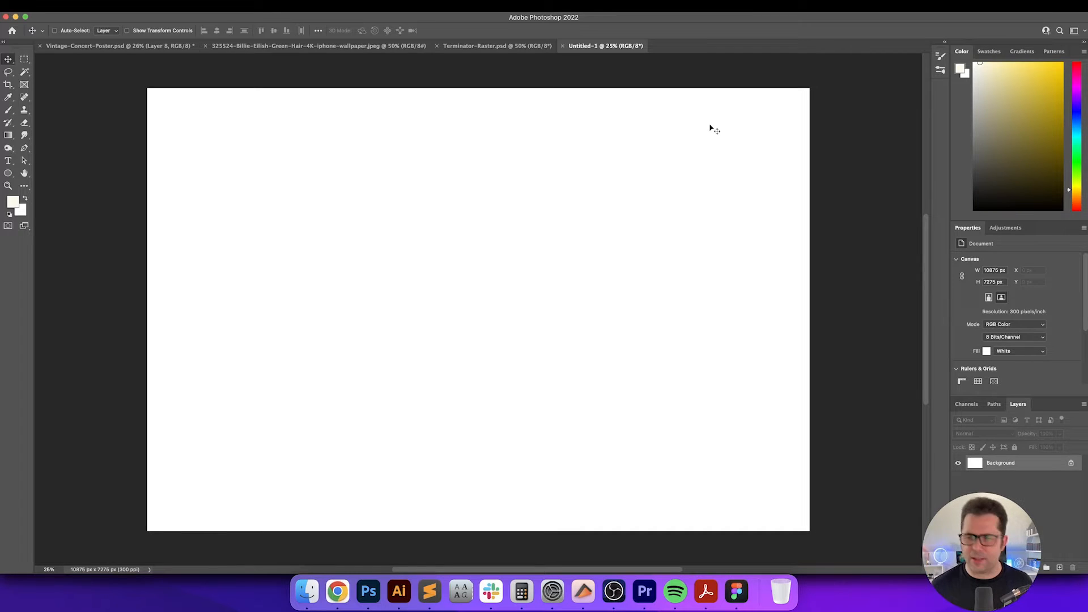
{"action": "left_click", "coordinate": [872, 6]}
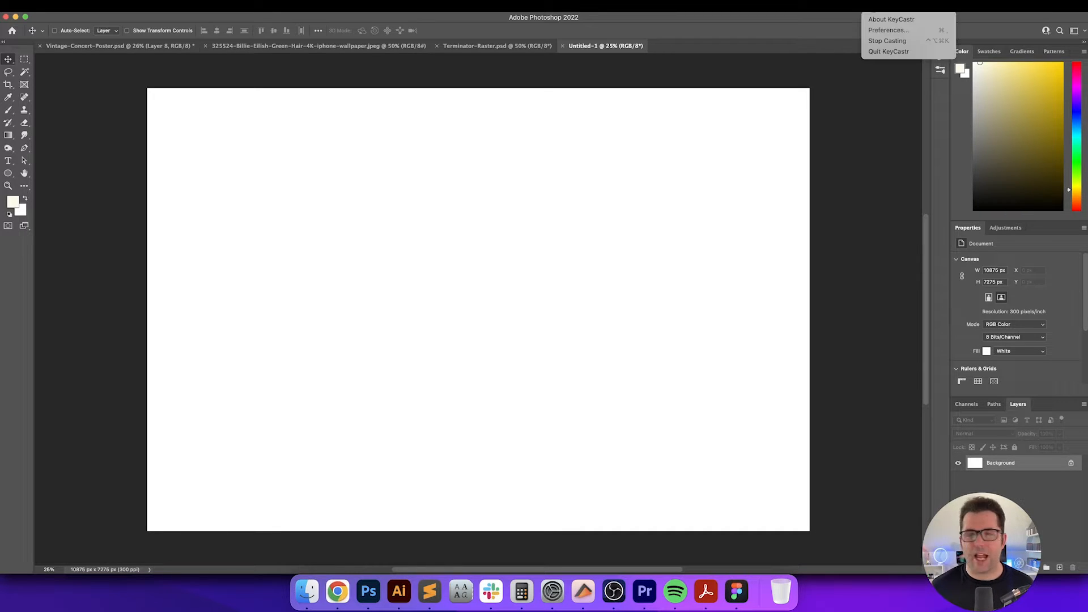
{"action": "left_click", "coordinate": [871, 6]}
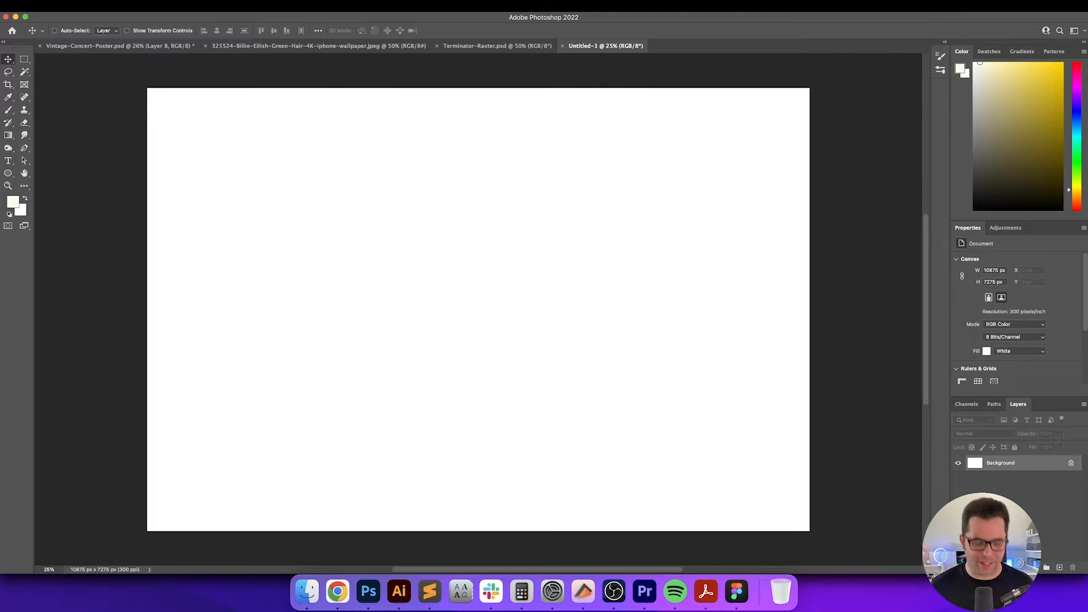
Add a guide layout with a 2.125 in margin on all four sides of the canvas
{"action": "left_click", "coordinate": [263, 6]}
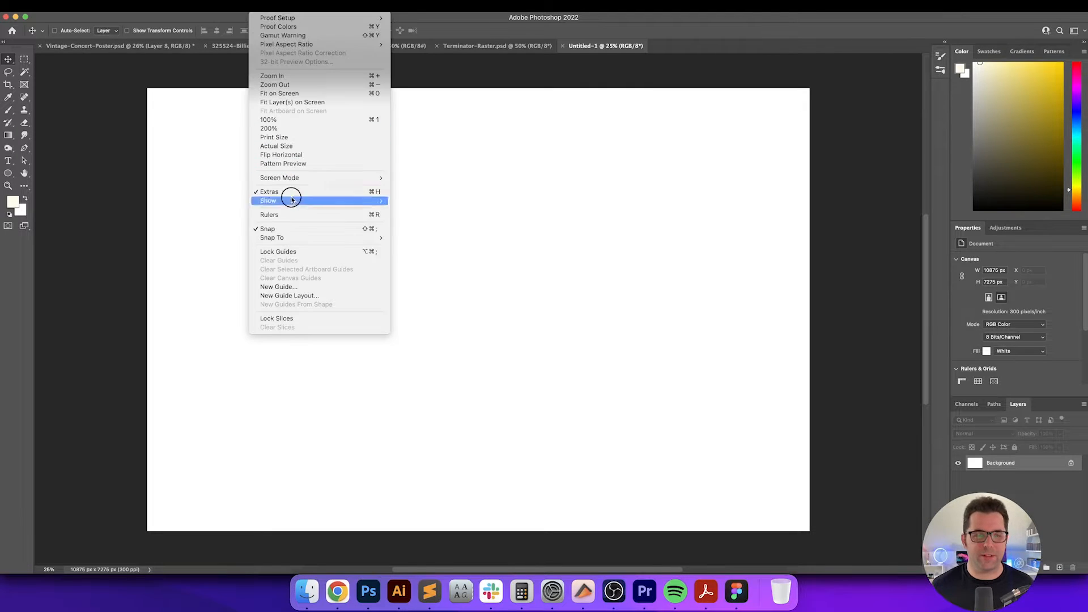
{"action": "left_click", "coordinate": [300, 295]}
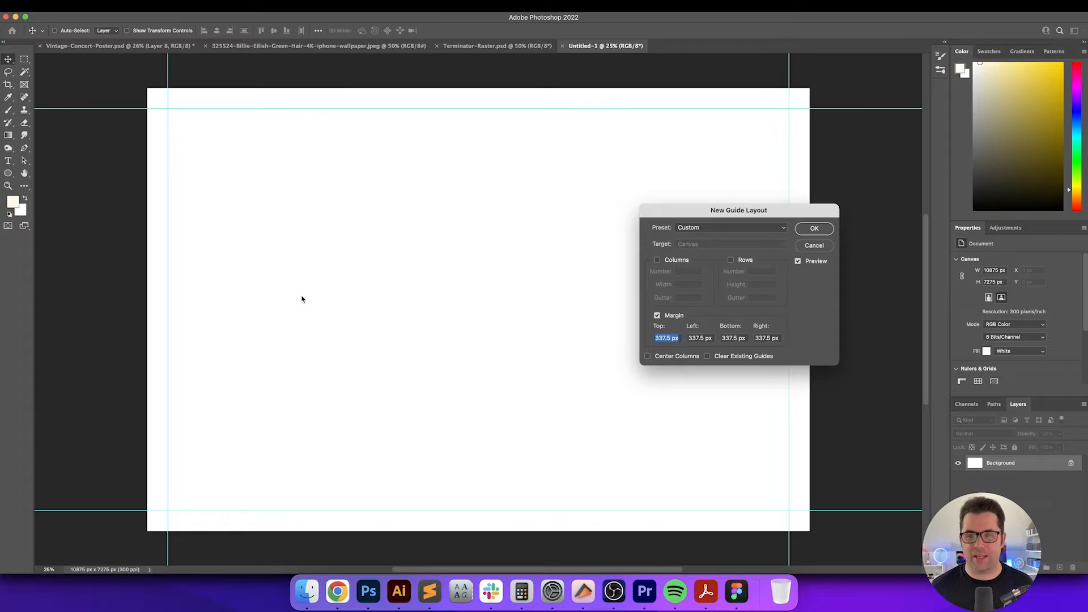
{"action": "type", "text": "2.125"}
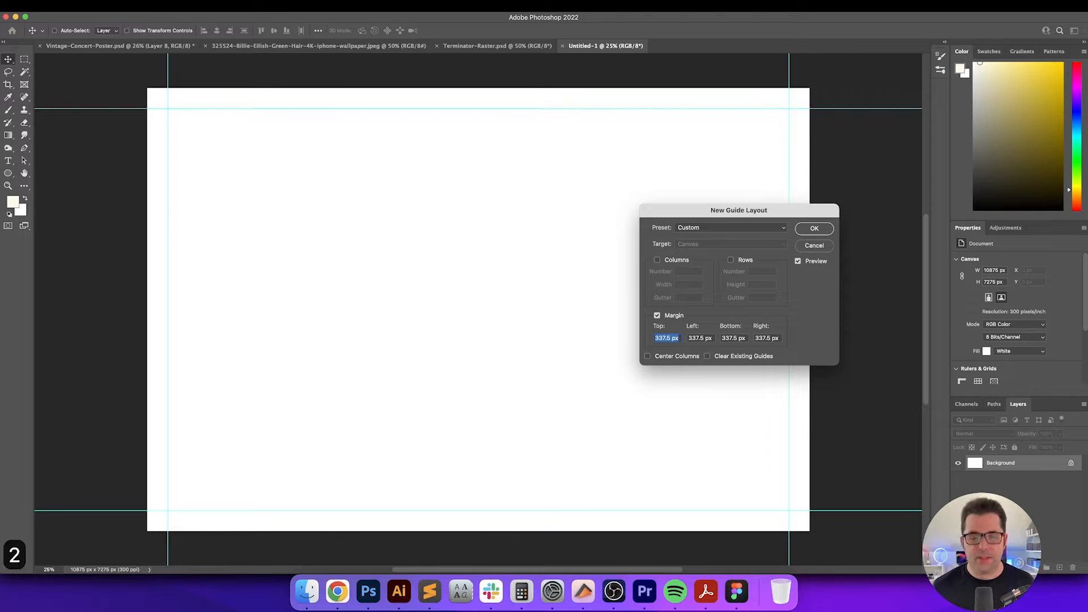
{"action": "type", "text": "in"}
{"action": "key", "text": "super+a"}
{"action": "key", "text": "super+c"}
{"action": "key", "text": "Tab"}
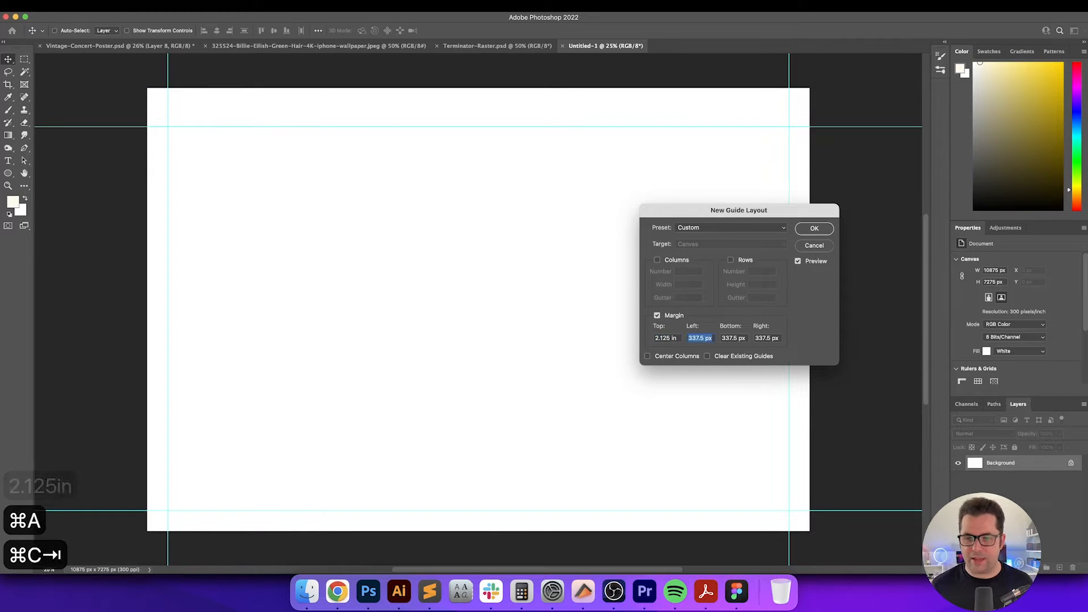
{"action": "key", "text": "super+v"}
{"action": "key", "text": "Tab"}
{"action": "key", "text": "super+v"}
{"action": "key", "text": "Tab"}
{"action": "key", "text": "super+v"}
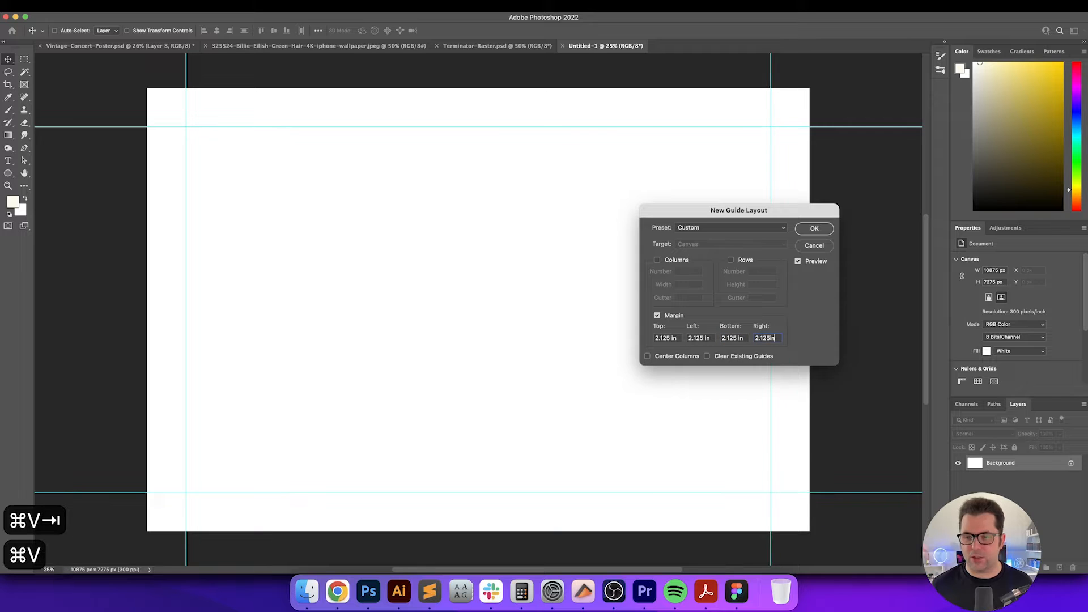
{"action": "key", "text": "Return"}
{"action": "key", "text": "v"}
{"action": "key", "text": "v"}
{"action": "key", "text": "v"}
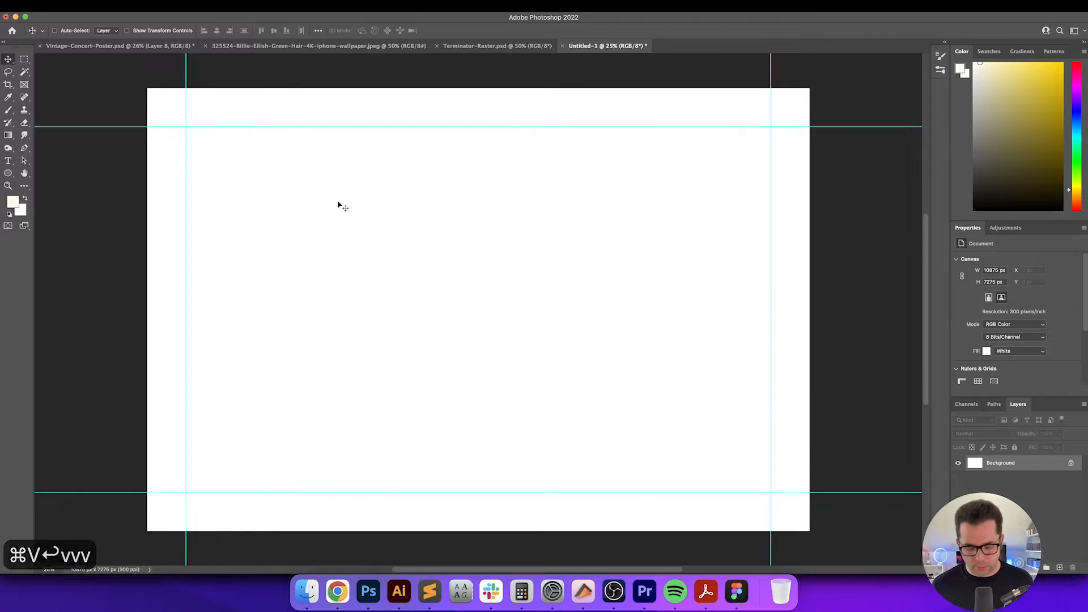
Reset the colors to default and draw a black rectangle about 2763 × 6001 px from the upper-left guide intersection to the bottom guide
{"action": "key", "text": "u"}
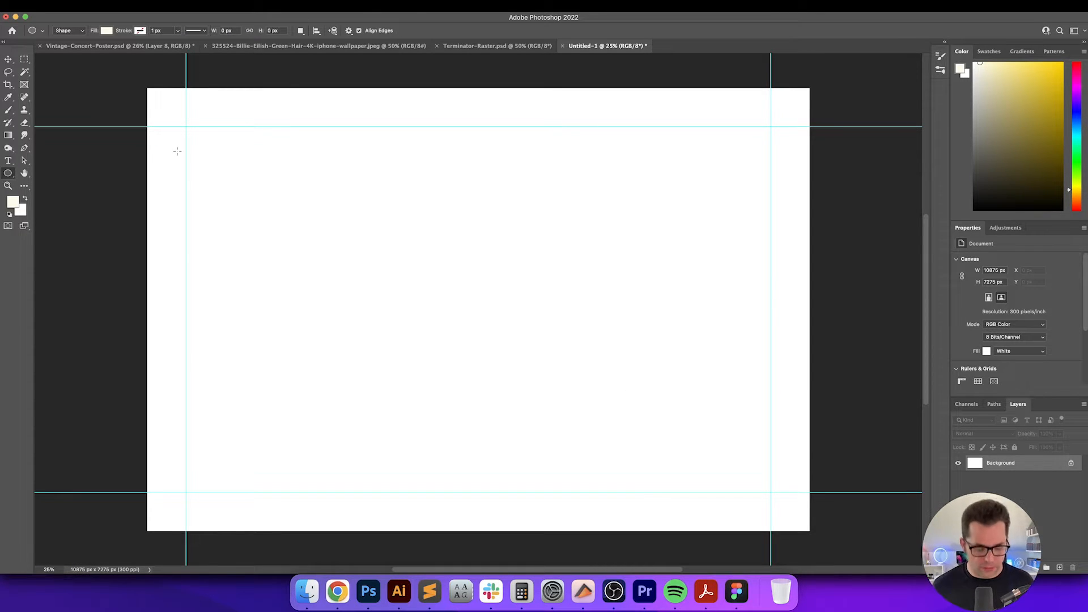
{"action": "key", "text": "d"}
{"action": "left_click_drag", "start_coordinate": [187, 130], "coordinate": [256, 261]}
{"action": "key", "text": "super+z"}
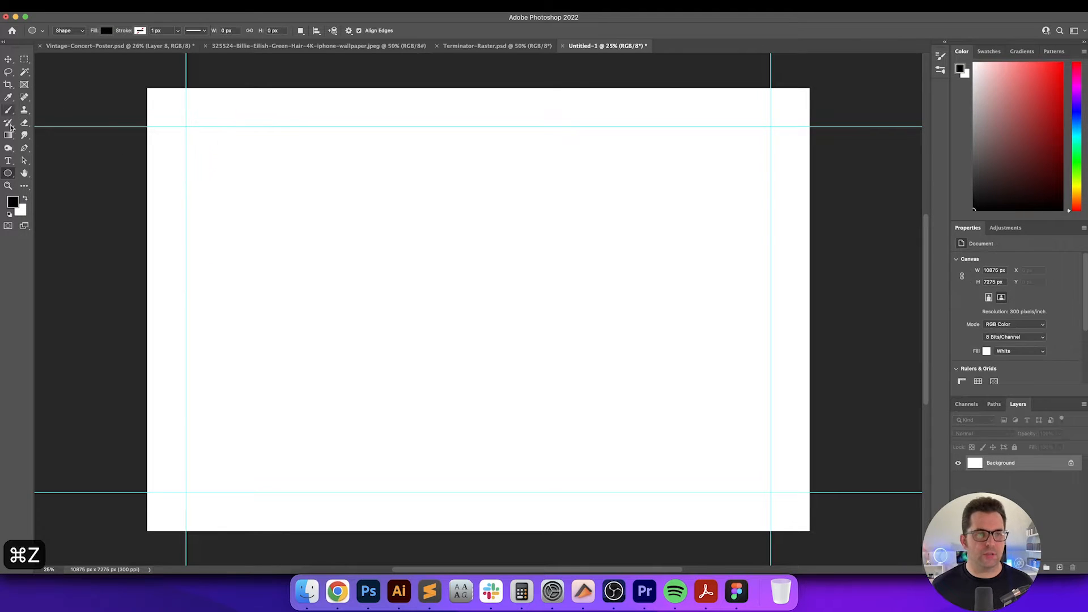
{"action": "right_click", "coordinate": [16, 178]}
{"action": "left_click", "coordinate": [51, 171]}
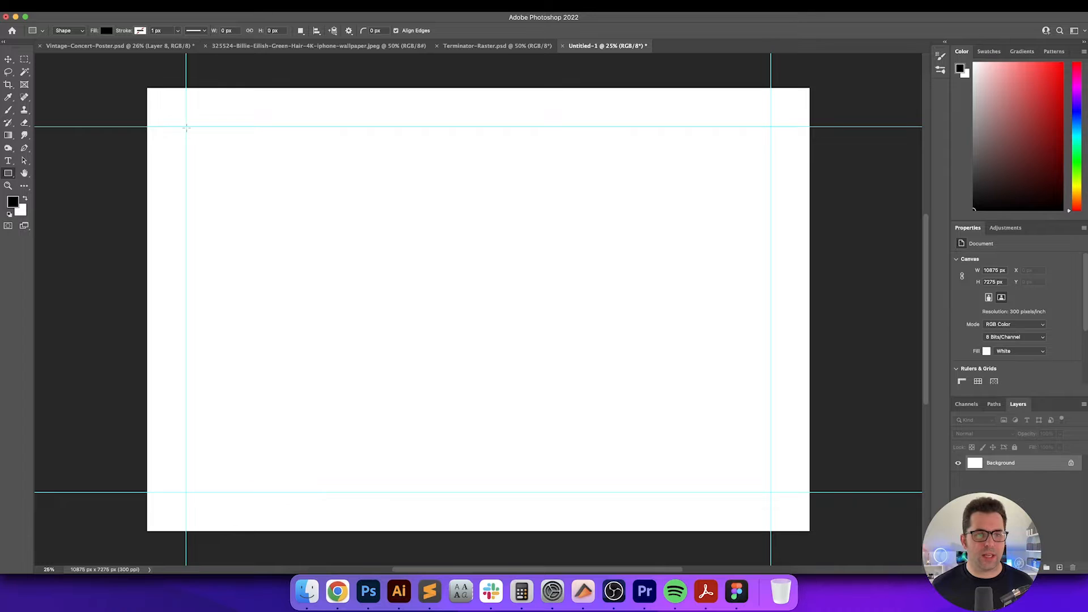
{"action": "left_click_drag", "start_coordinate": [186, 128], "coordinate": [354, 492]}
{"action": "key", "text": "v"}
{"action": "key", "text": "v"}
{"action": "key", "text": "v"}
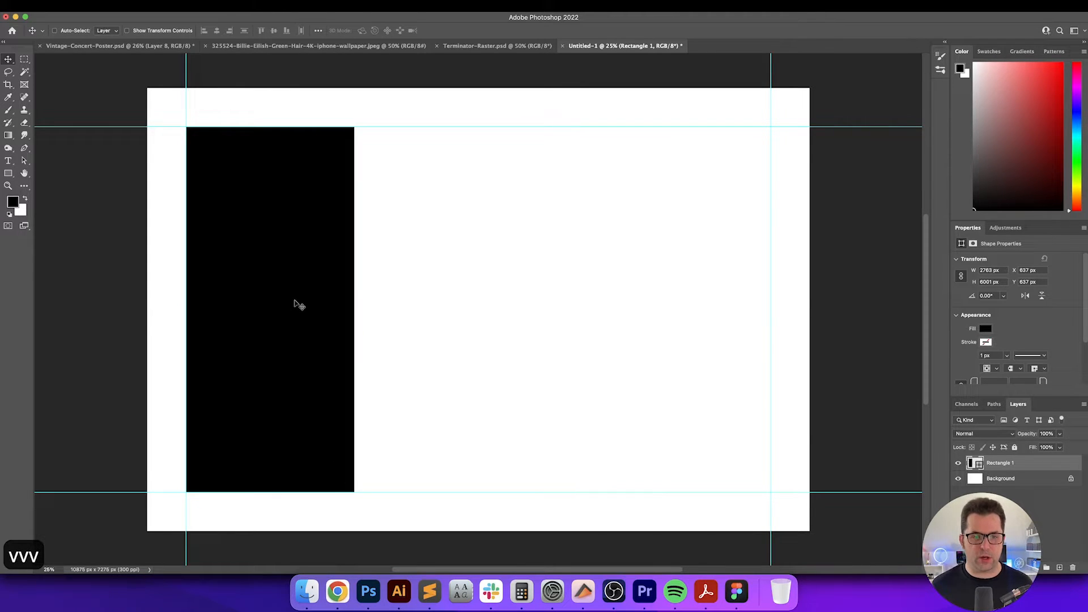
Duplicate the black rectangle twice to form three adjacent panels, nudging the last copy 4 px left to close the gap
{"action": "left_click_drag", "start_coordinate": [277, 308], "coordinate": [622, 291]}
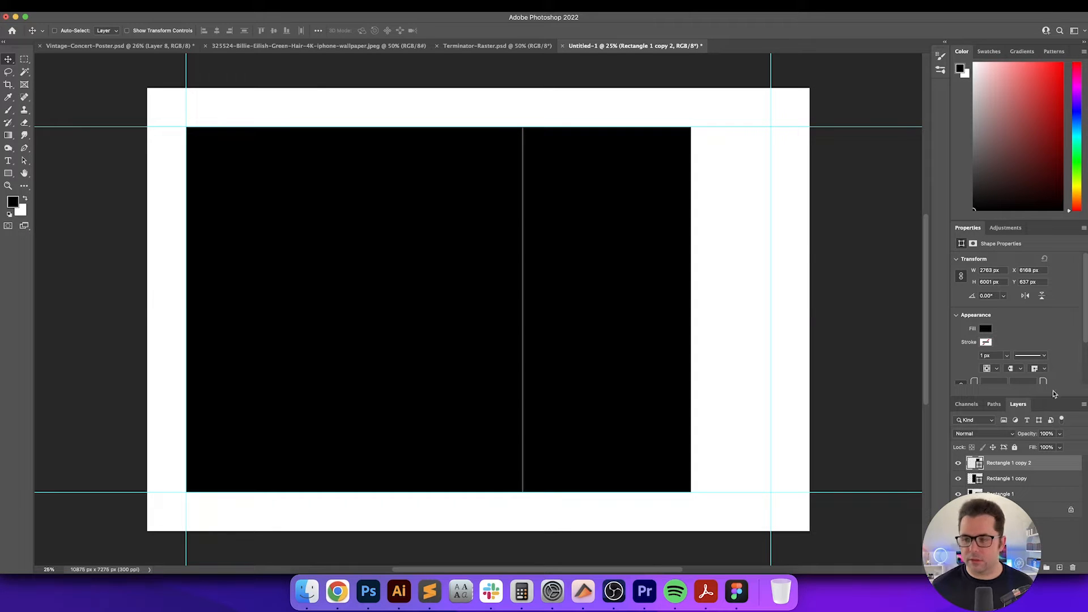
{"action": "key", "text": "Left"}
{"action": "key", "text": "Left"}
{"action": "key", "text": "Left"}
{"action": "key", "text": "Left"}
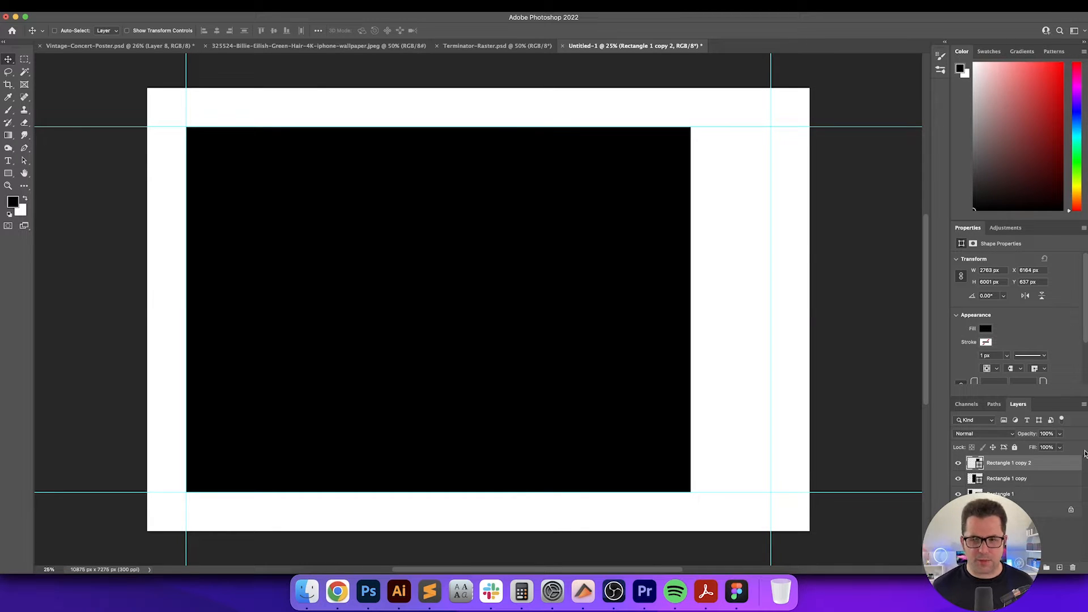
Stretch all three rectangles together horizontally until they reach the right margin guide
{"action": "left_click", "coordinate": [1050, 493], "text": "shift"}
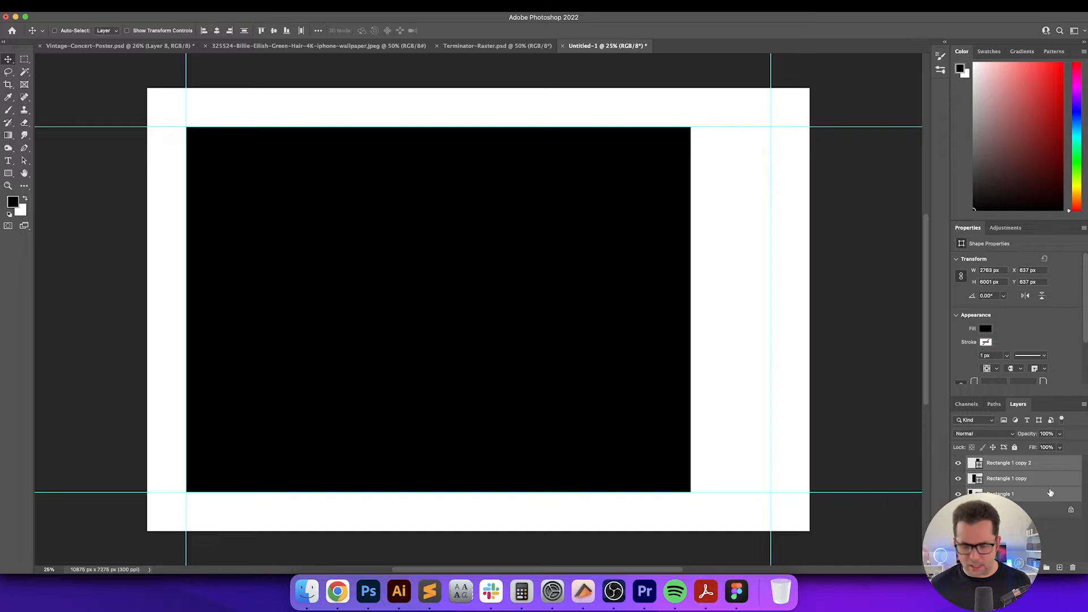
{"action": "key", "text": "super+t"}
{"action": "left_click_drag", "start_coordinate": [690, 310], "coordinate": [771, 317]}
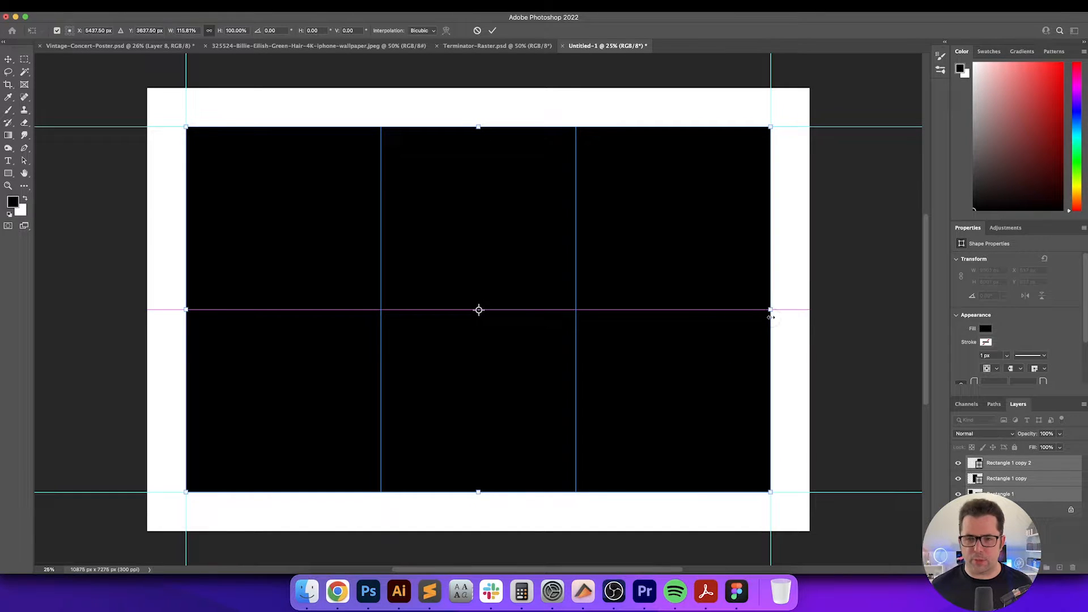
{"action": "key", "text": "Return"}
{"action": "key", "text": "Return"}
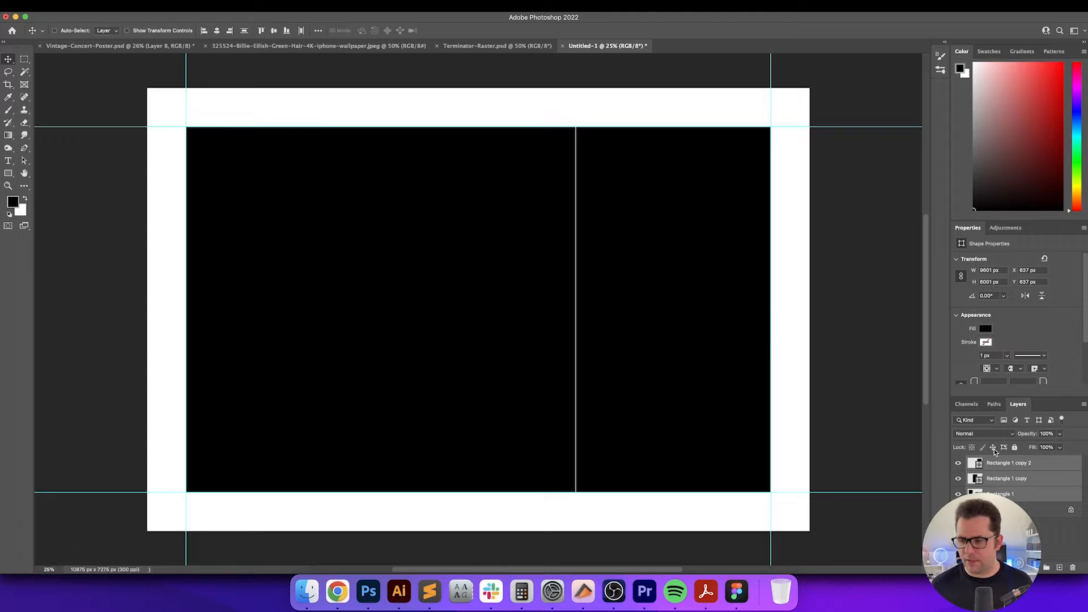
Widen the middle rectangle slightly to close the hairline gap between it and the right-hand rectangle
{"action": "left_click", "coordinate": [1065, 468]}
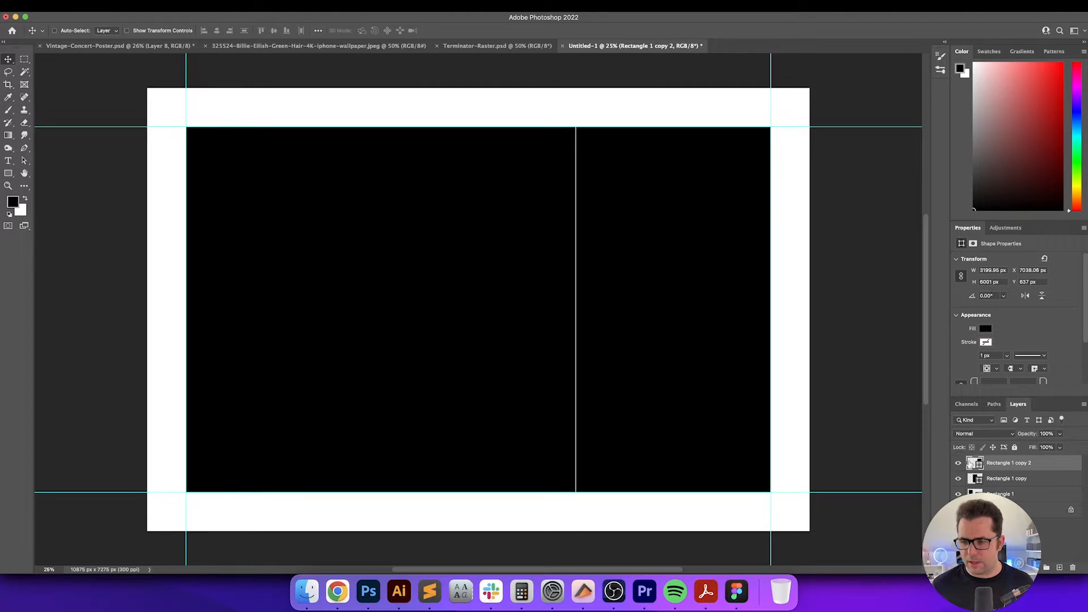
{"action": "left_click", "coordinate": [1047, 480]}
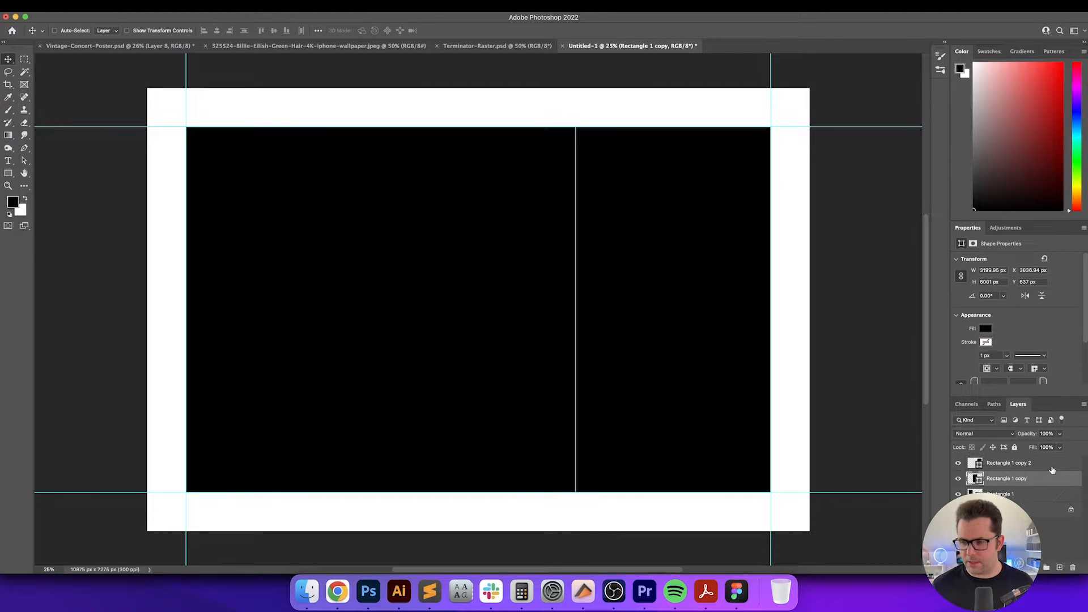
{"action": "key", "text": "v"}
{"action": "key", "text": "super+t"}
{"action": "key", "text": "super+y"}
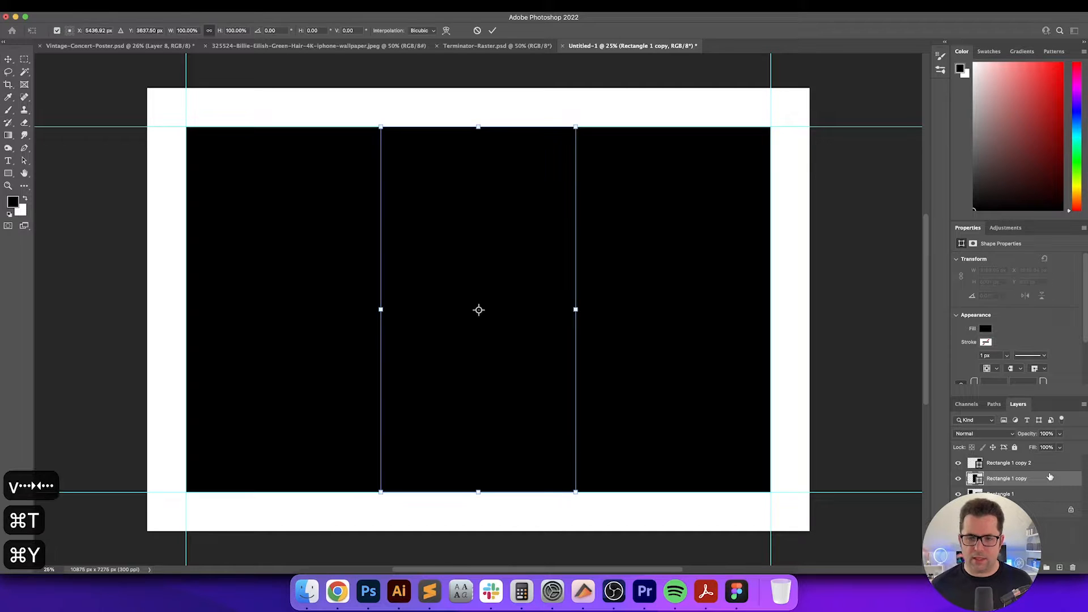
{"action": "scroll", "coordinate": [584, 310], "scroll_direction": "up", "scroll_amount": 1}
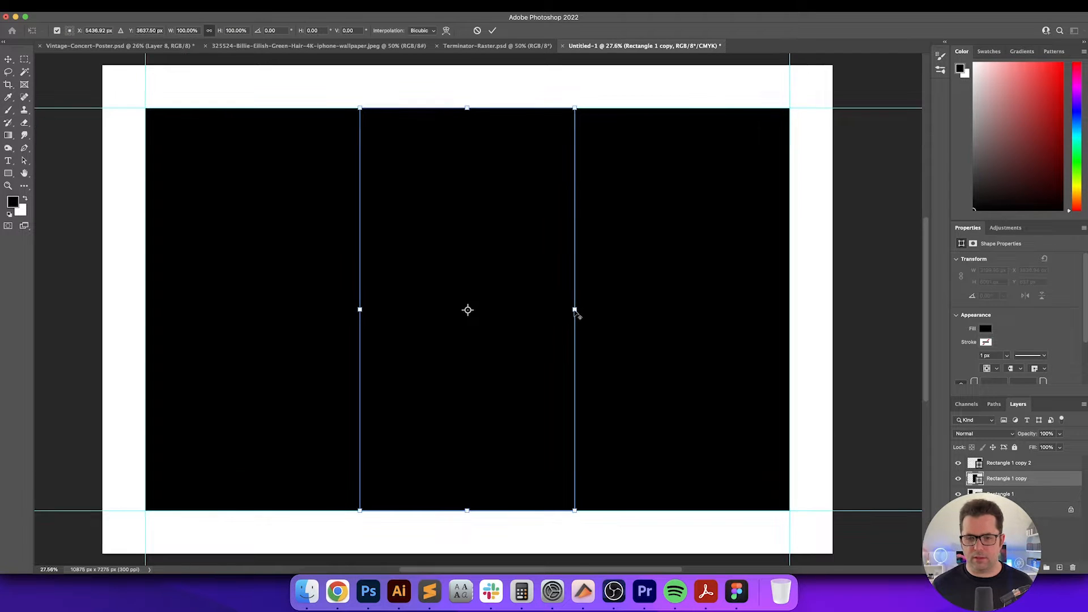
{"action": "scroll", "coordinate": [575, 310], "scroll_direction": "up", "scroll_amount": 10}
{"action": "scroll", "coordinate": [574, 311], "scroll_direction": "down", "scroll_amount": 10}
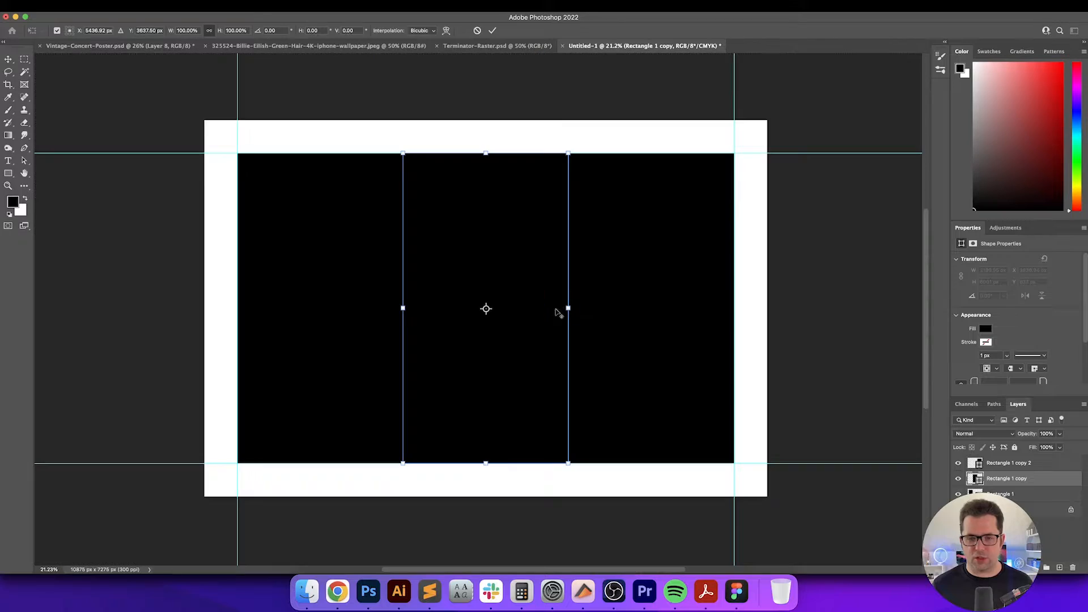
{"action": "scroll", "coordinate": [559, 311], "scroll_direction": "up", "scroll_amount": 2}
{"action": "scroll", "coordinate": [558, 313], "scroll_direction": "up", "scroll_amount": 10}
{"action": "scroll", "coordinate": [569, 313], "scroll_direction": "right", "scroll_amount": 10}
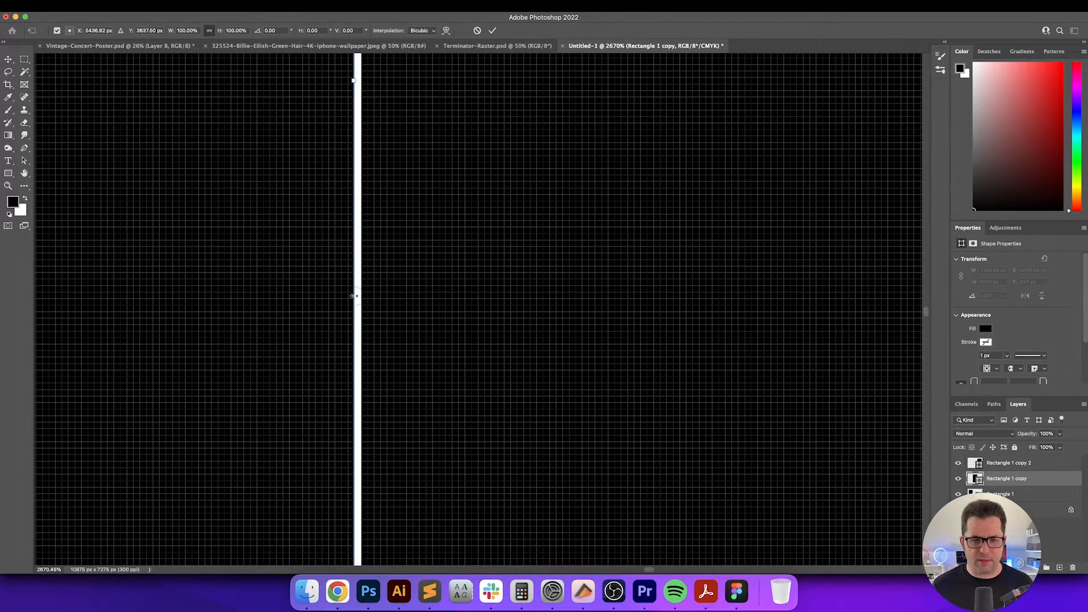
{"action": "left_click_drag", "start_coordinate": [354, 296], "coordinate": [360, 295]}
{"action": "key", "text": "Return"}
{"action": "key", "text": "Return"}
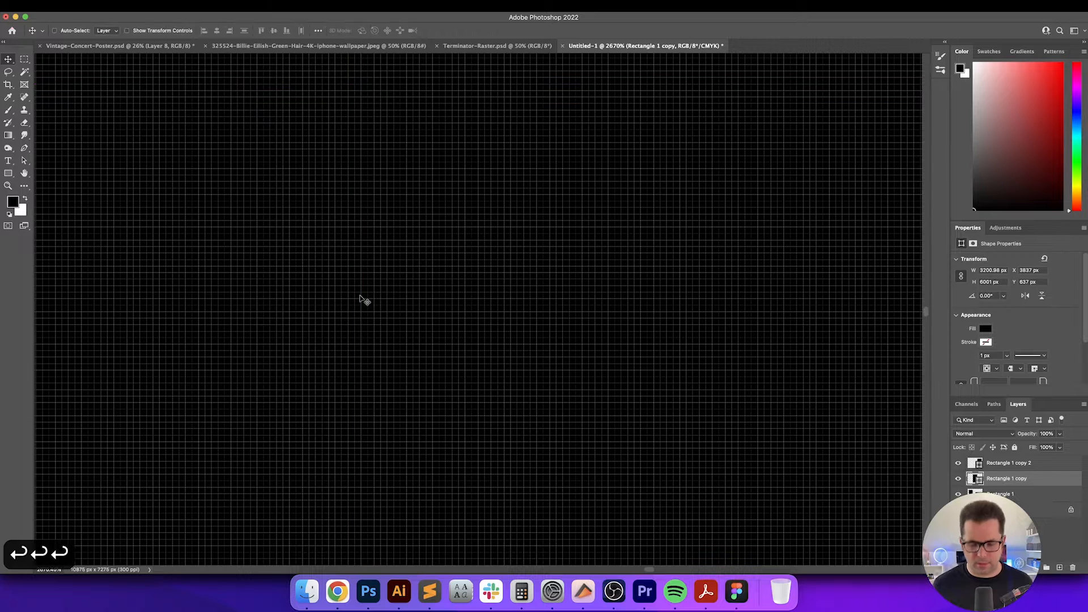
{"action": "key", "text": "super+0"}
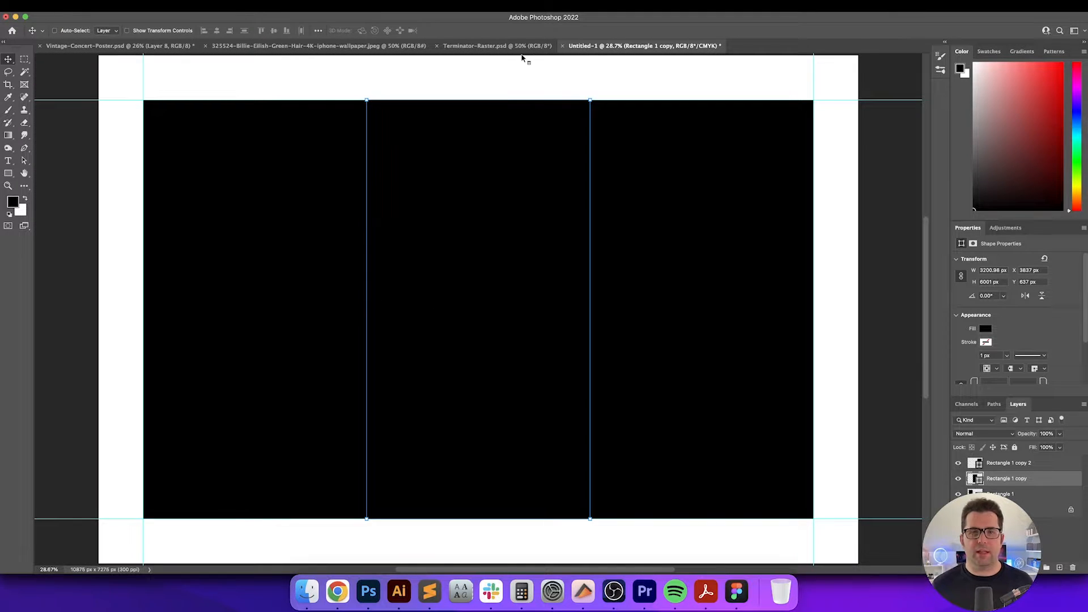
In Terminator-Raster.psd, copy the Layer 1 image within the full canvas area
{"action": "key", "text": "ctrl+shift+Tab"}
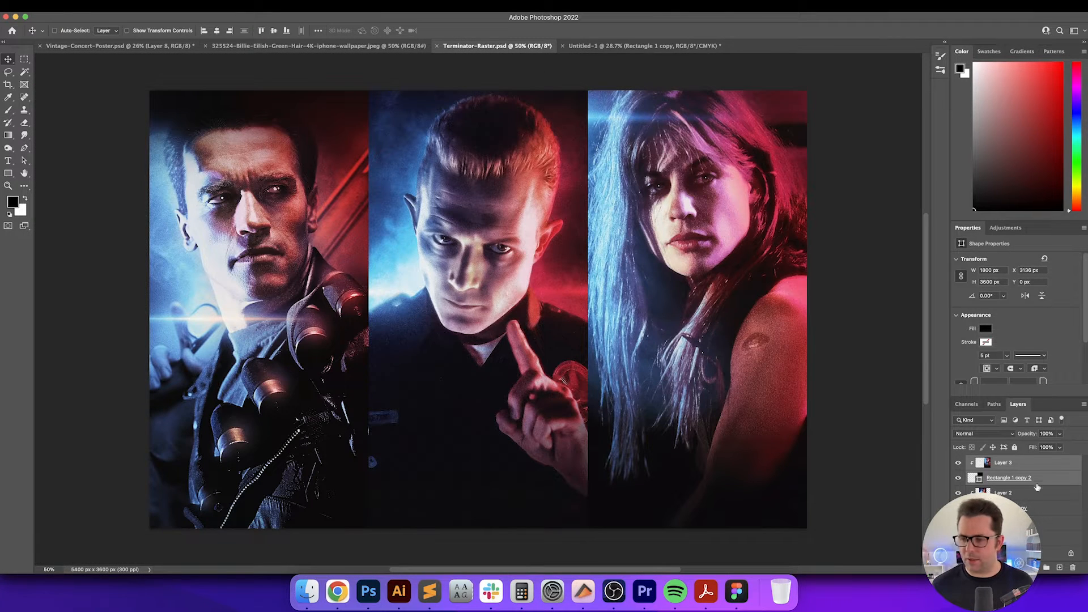
{"action": "left_click", "coordinate": [1046, 525]}
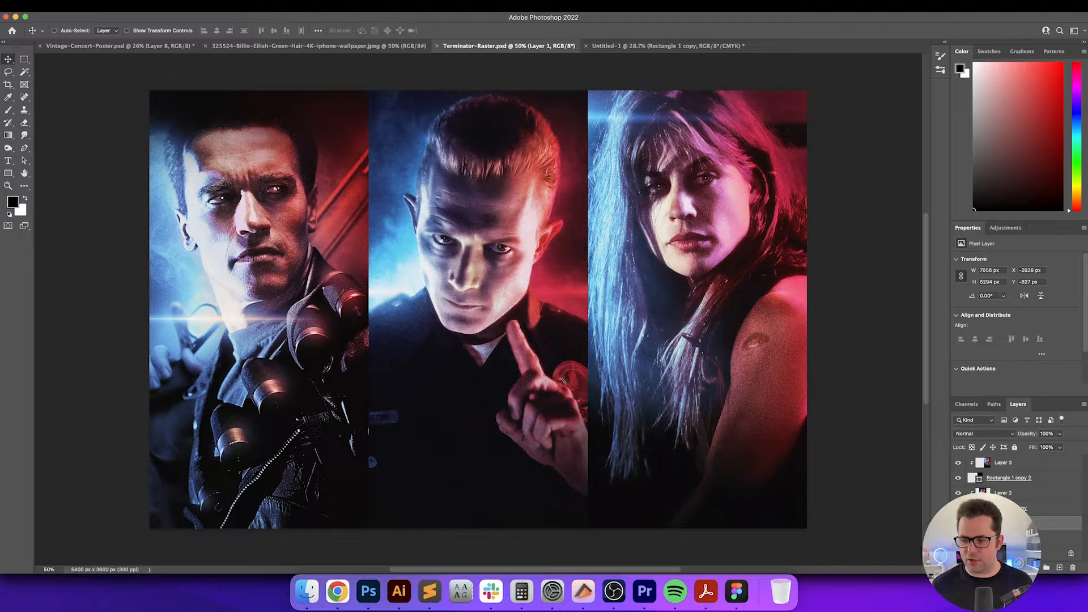
{"action": "key", "text": "super+a"}
{"action": "key", "text": "super+c"}
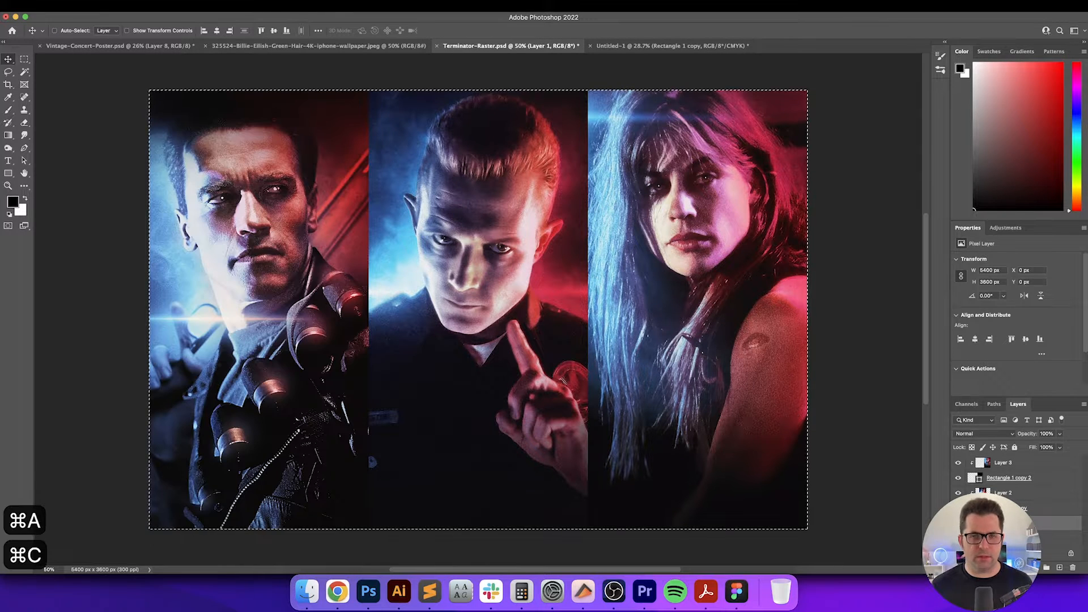
Paste the copied image above Rectangle 1 in the Untitled-1 document and align its left edge with the left margin guide
{"action": "key", "text": "ctrl+Tab"}
{"action": "key", "text": "super+v"}
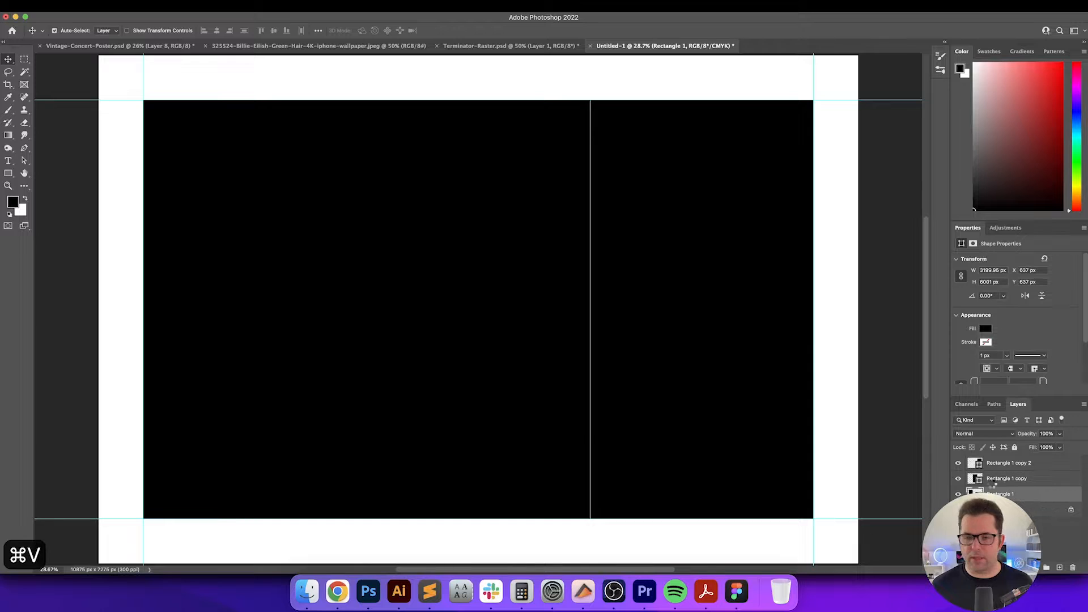
{"action": "left_click_drag", "start_coordinate": [363, 280], "coordinate": [181, 280]}
Scale the pasted image proportionally to 168% with the reference point at the middle of its left edge
{"action": "key", "text": "super+t"}
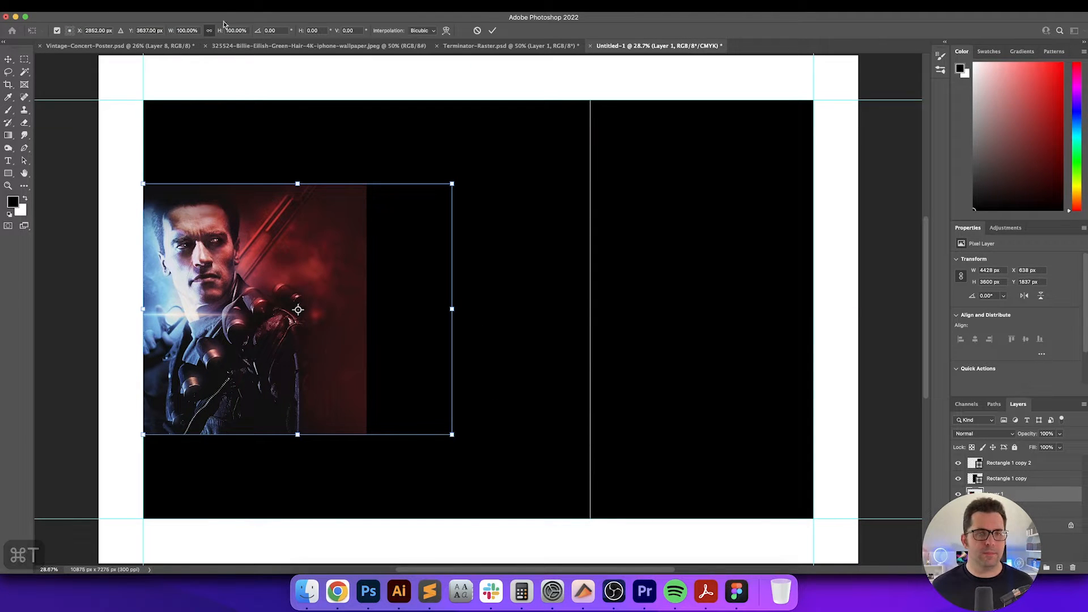
{"action": "left_click", "coordinate": [66, 31]}
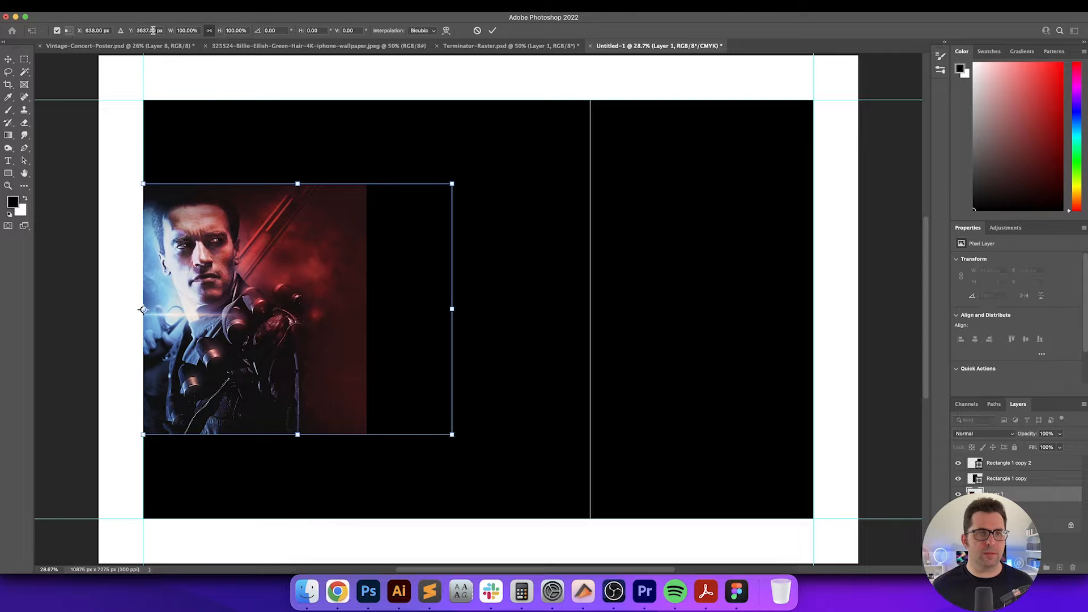
{"action": "left_click", "coordinate": [248, 31]}
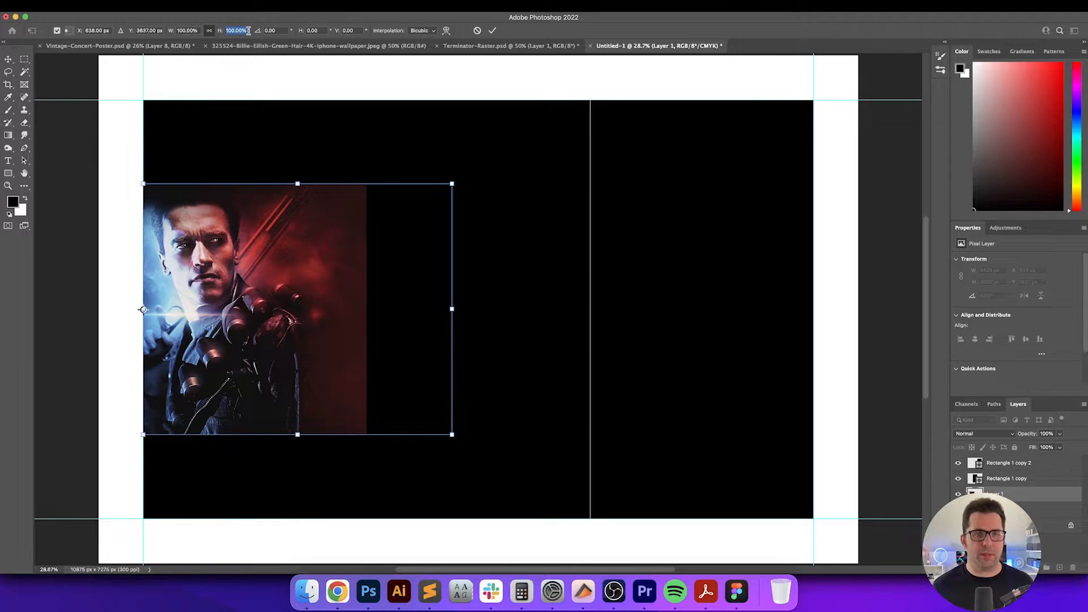
{"action": "key", "text": "shift+Up"}
{"action": "key", "text": "shift+Up"}
{"action": "key", "text": "shift+Up"}
{"action": "key", "text": "shift+Up"}
{"action": "key", "text": "shift+Up"}
{"action": "key", "text": "shift+Up"}
{"action": "key", "text": "shift+Up"}
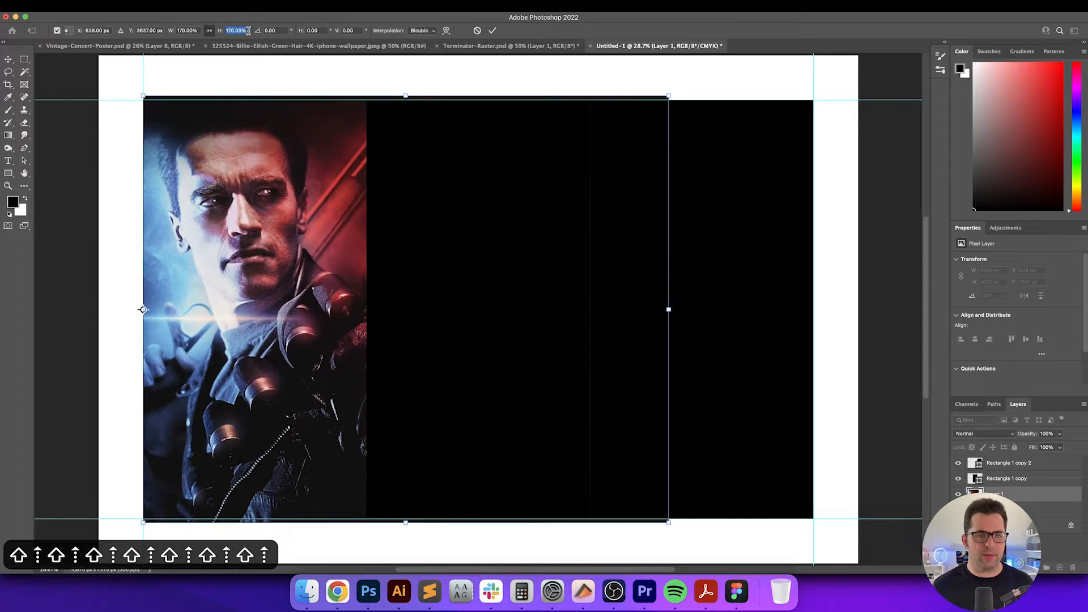
{"action": "key", "text": "Down"}
{"action": "key", "text": "Down"}
{"action": "key", "text": "Down"}
{"action": "key", "text": "Up"}
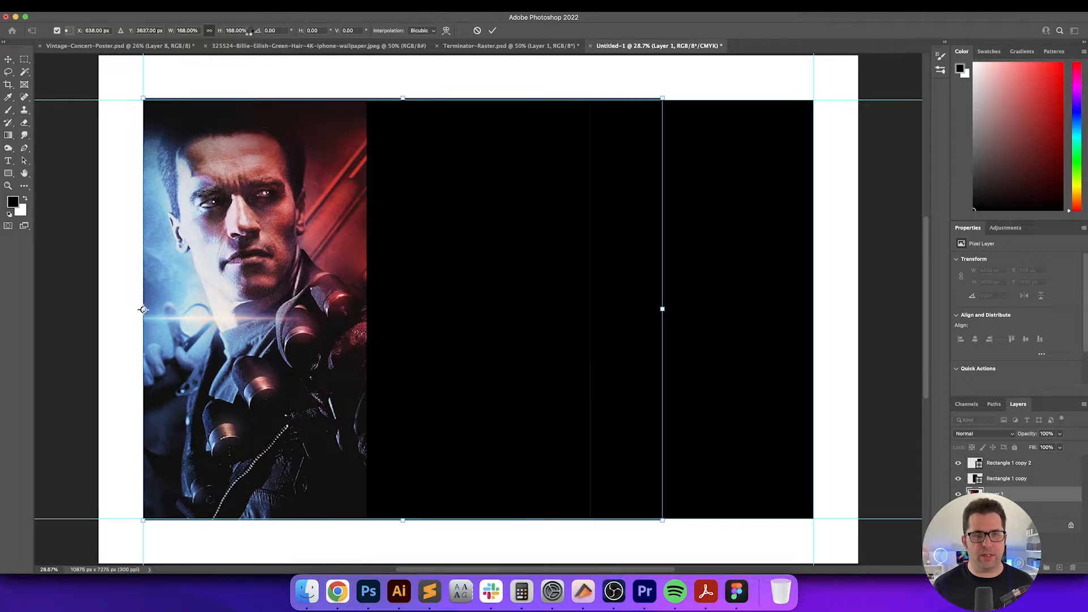
{"action": "key", "text": "Return"}
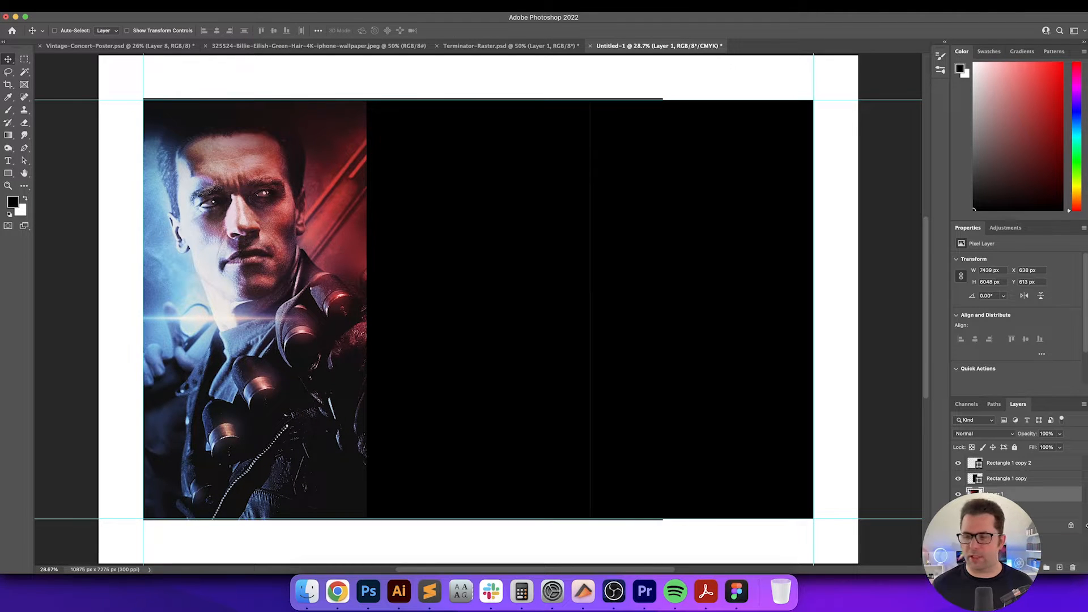
Clip the enlarged Layer 1 image to the left-hand rectangle with a clipping mask
{"action": "left_click", "coordinate": [1034, 508]}
{"action": "left_click", "coordinate": [1041, 501], "text": "alt"}
{"action": "left_click", "coordinate": [1042, 495]}
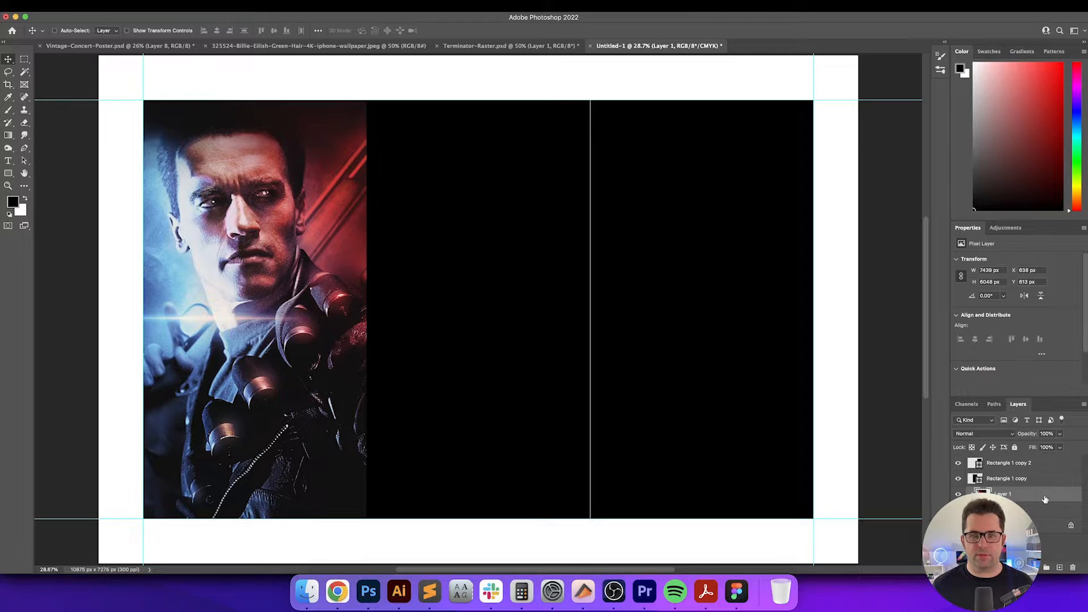
{"action": "key", "text": "v"}
{"action": "key", "text": "v"}
Select the Rectangle 1 copy layer and examine the edges of the middle panel up close
{"action": "left_click", "coordinate": [1043, 481]}
{"action": "left_click", "coordinate": [973, 466]}
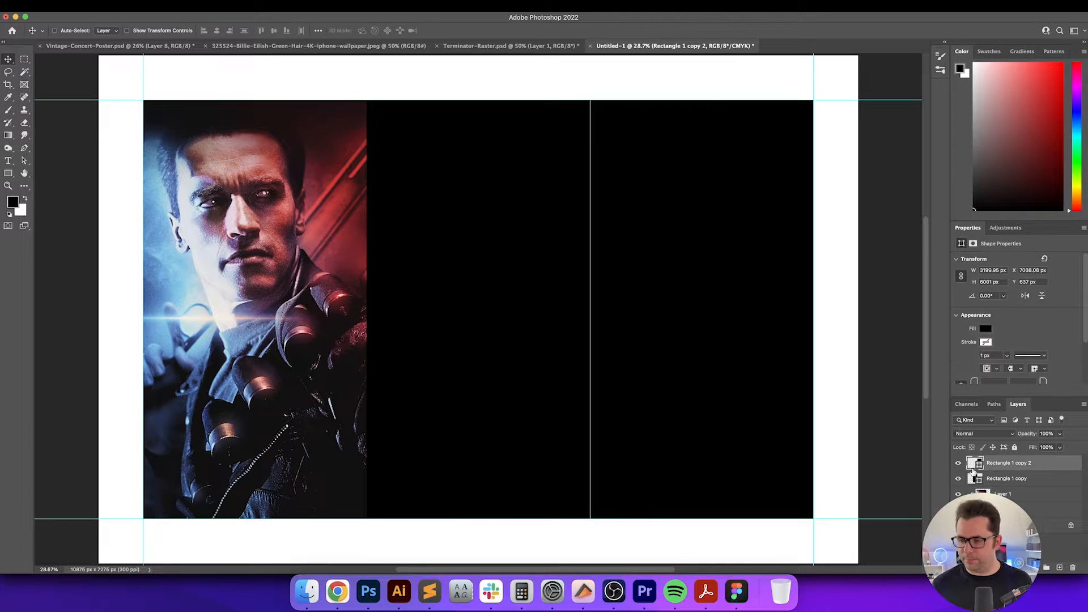
{"action": "left_click", "coordinate": [1015, 479]}
{"action": "left_click", "coordinate": [957, 479]}
{"action": "left_click", "coordinate": [957, 479]}
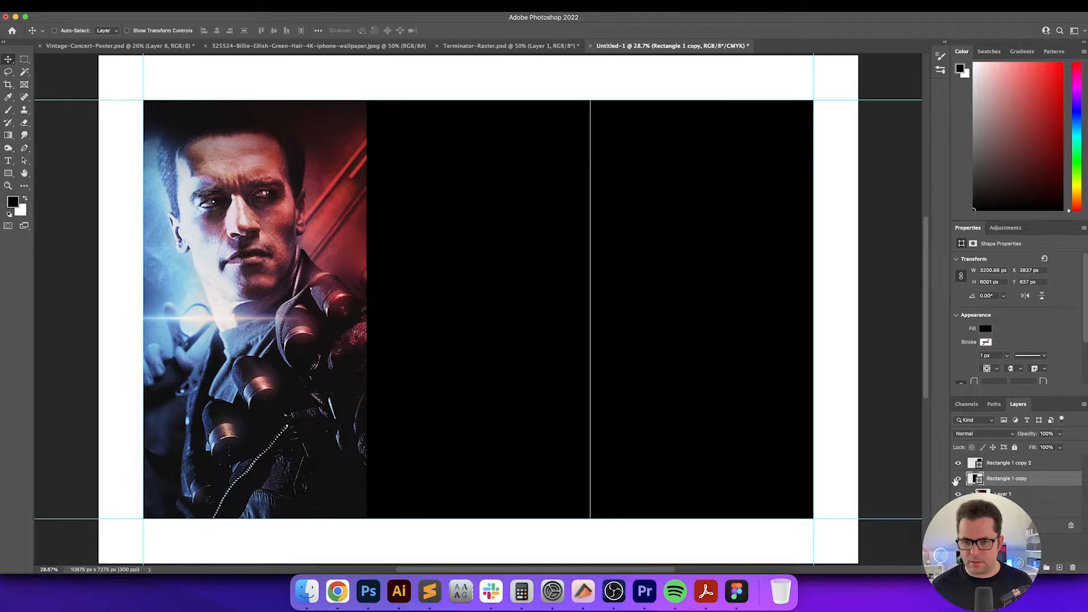
{"action": "key", "text": "super+equal"}
{"action": "key", "text": "super+equal"}
{"action": "key", "text": "super+equal"}
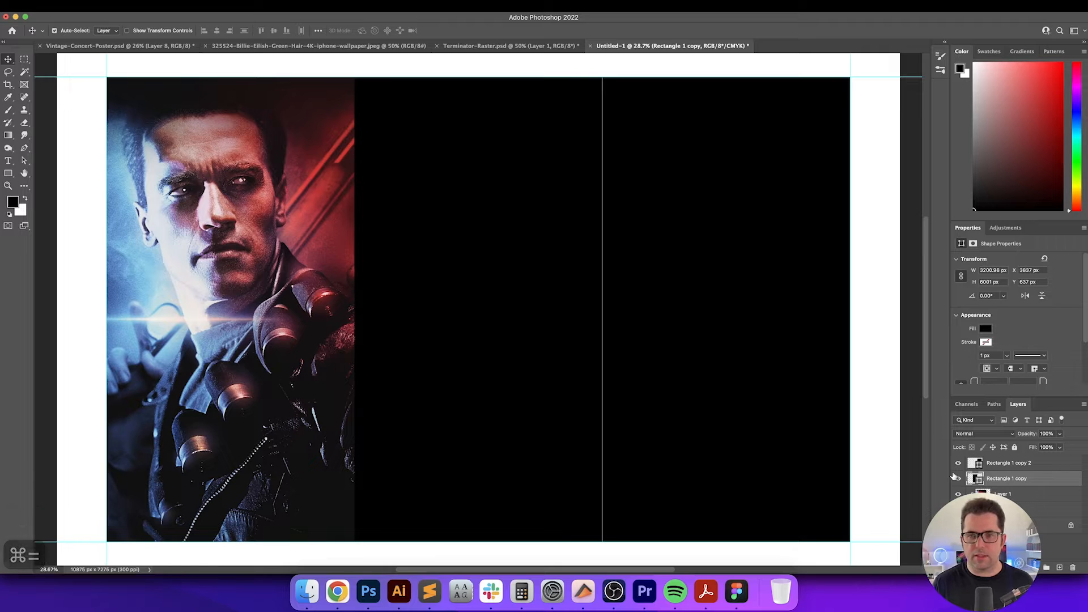
{"action": "key", "text": "super+equal"}
{"action": "key", "text": "super+equal"}
{"action": "key", "text": "super+equal"}
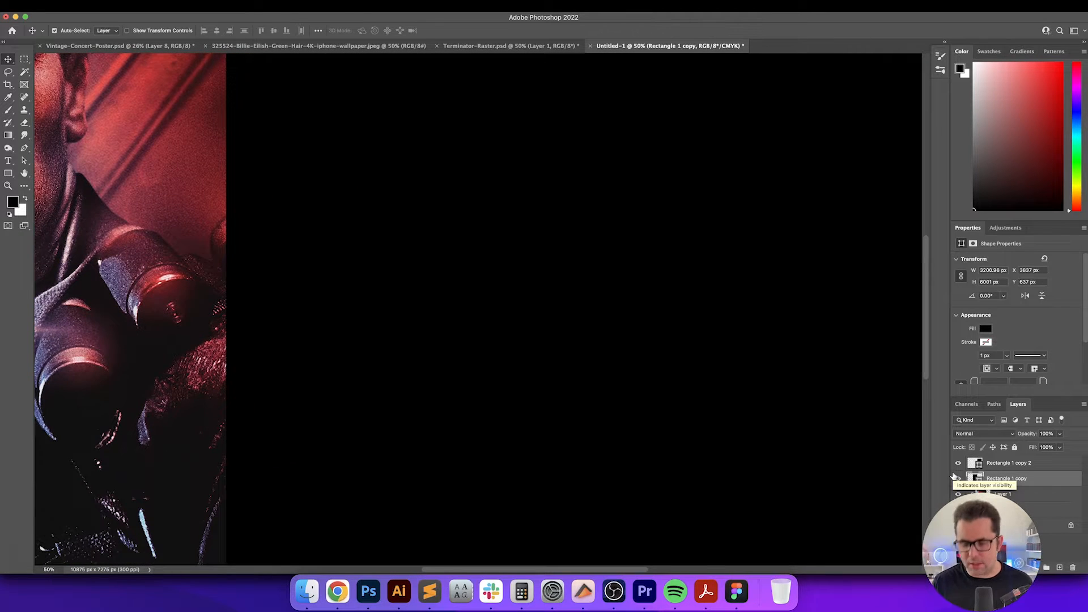
{"action": "key", "text": "super+0"}
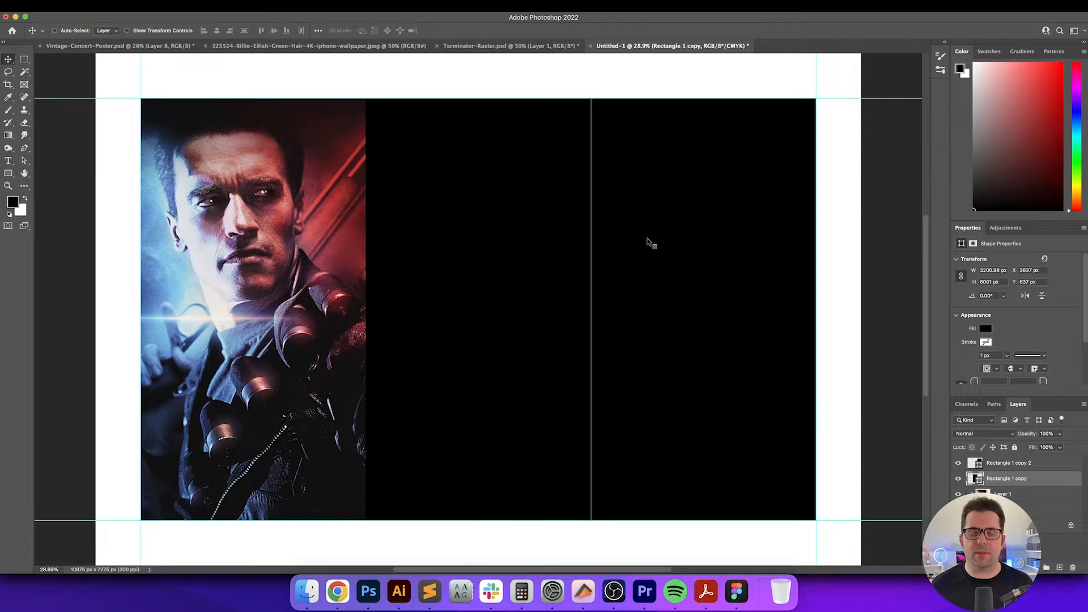
Copy the Layer 2 image within the full canvas of Terminator-Raster.psd and paste it above Rectangle 1 copy in Untitled-1
{"action": "key", "text": "ctrl+shift+Tab"}
{"action": "key", "text": "super+d"}
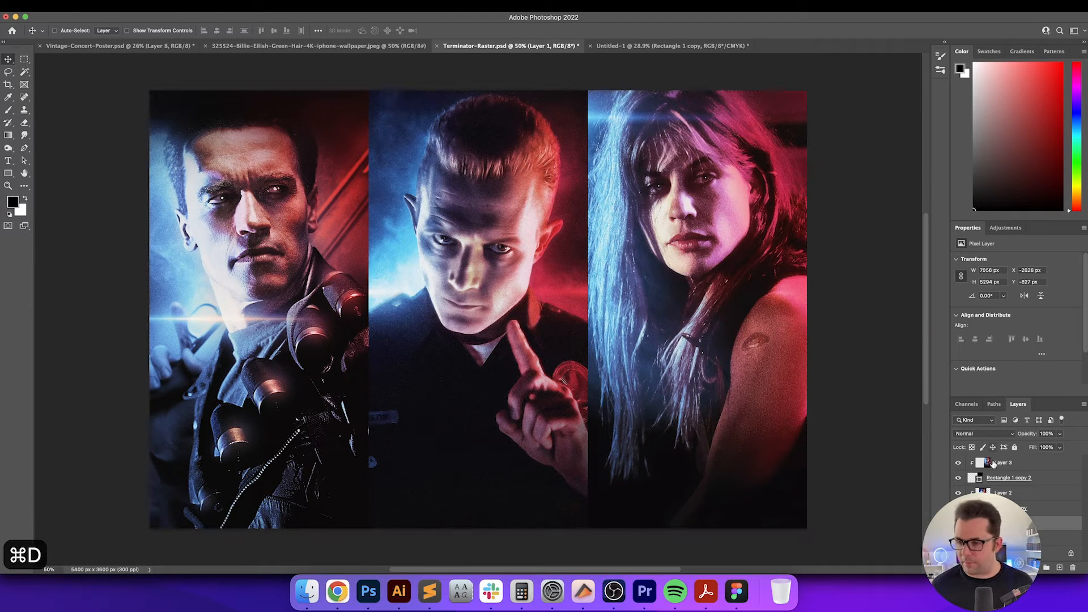
{"action": "left_click", "coordinate": [1038, 493]}
{"action": "key", "text": "super+a"}
{"action": "key", "text": "super+c"}
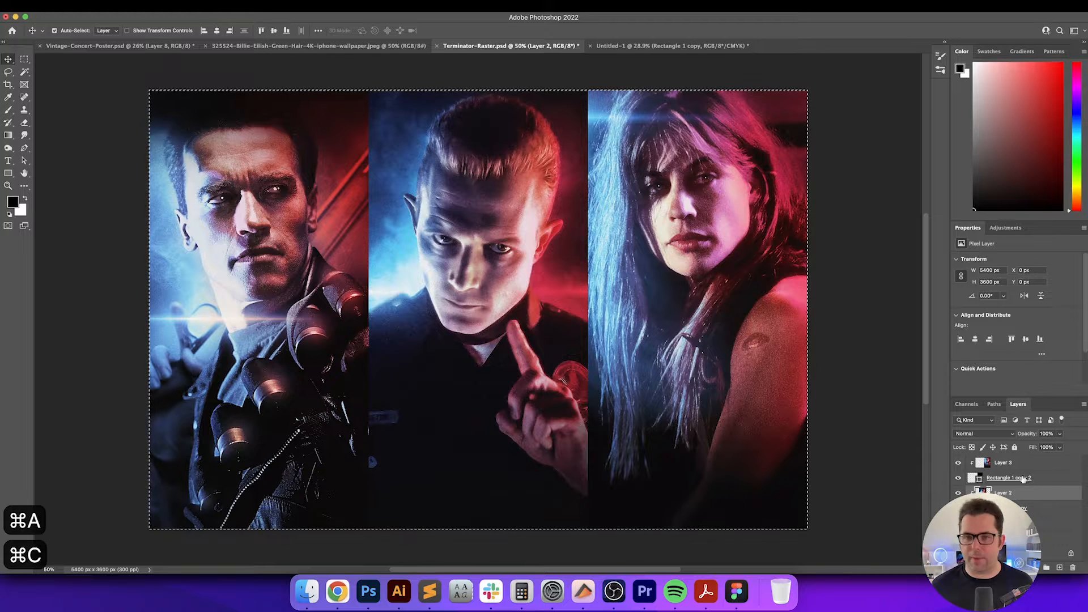
{"action": "key", "text": "ctrl+Tab"}
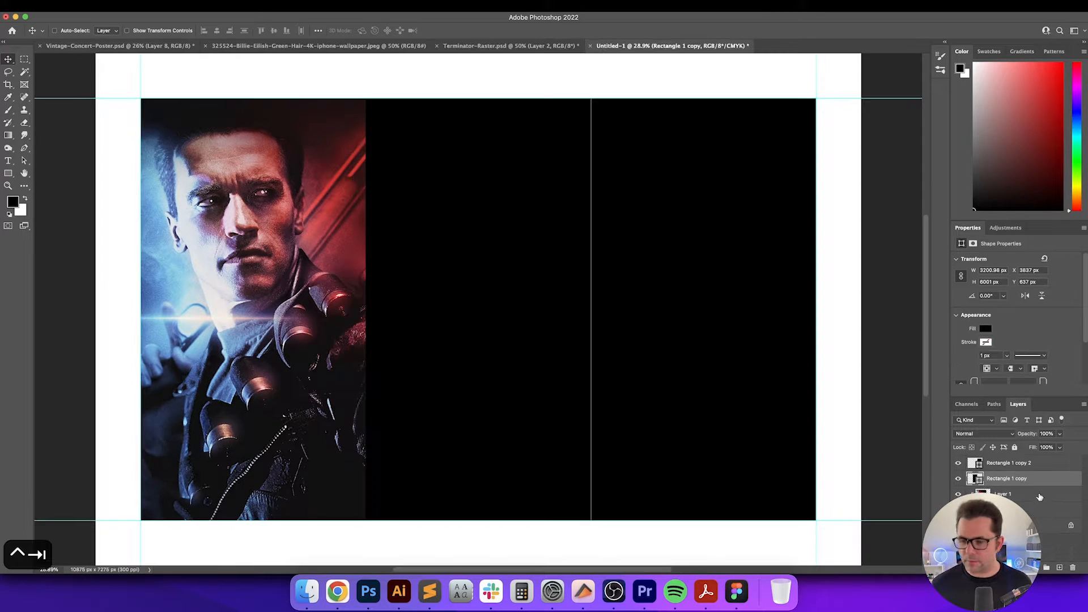
{"action": "key", "text": "super+v"}
Scale the pasted Layer 2 image proportionally to 168% and clip it to the middle rectangle
{"action": "key", "text": "super+t"}
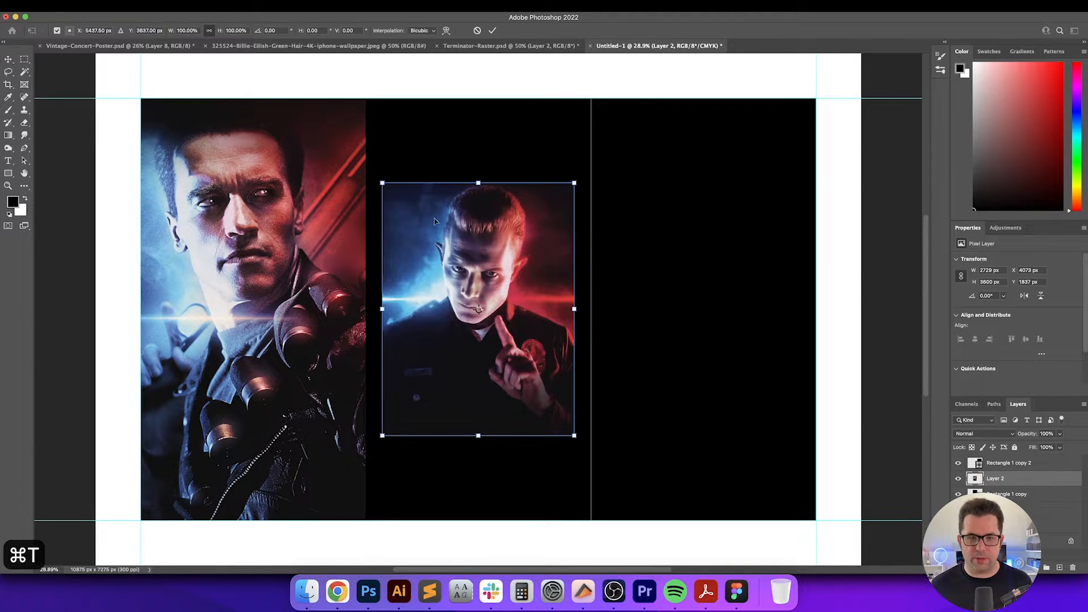
{"action": "left_click", "coordinate": [243, 30]}
{"action": "key", "text": "shift+Up"}
{"action": "key", "text": "shift+Up"}
{"action": "key", "text": "shift+Up"}
{"action": "key", "text": "shift+Up"}
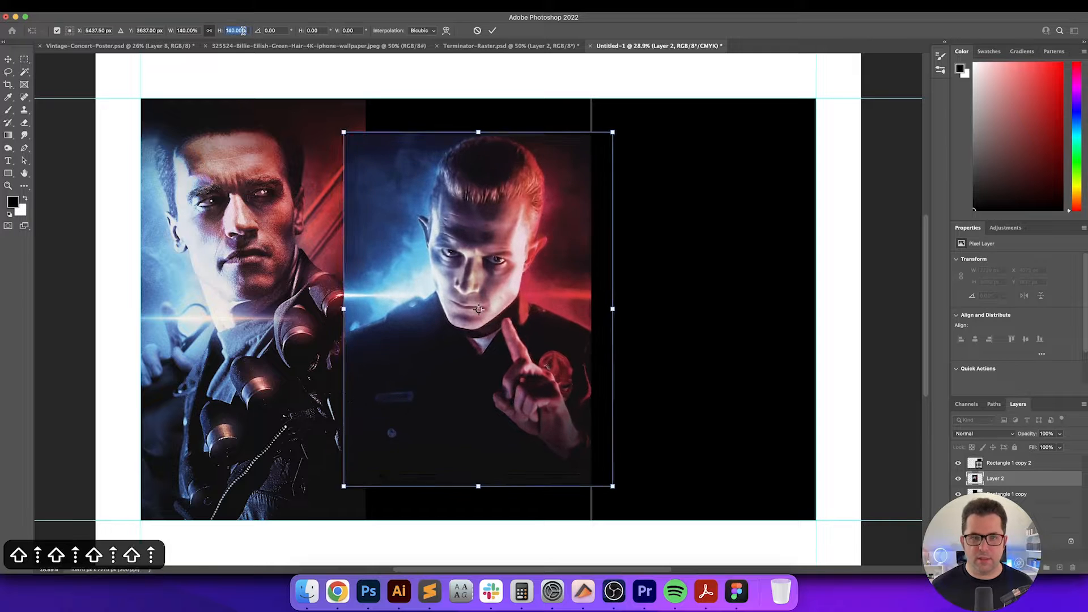
{"action": "key", "text": "shift+Up"}
{"action": "key", "text": "shift+Up"}
{"action": "key", "text": "shift+Up"}
{"action": "key", "text": "Down"}
{"action": "key", "text": "Down"}
{"action": "key", "text": "Down"}
{"action": "key", "text": "Down"}
{"action": "key", "text": "Up"}
{"action": "key", "text": "Up"}
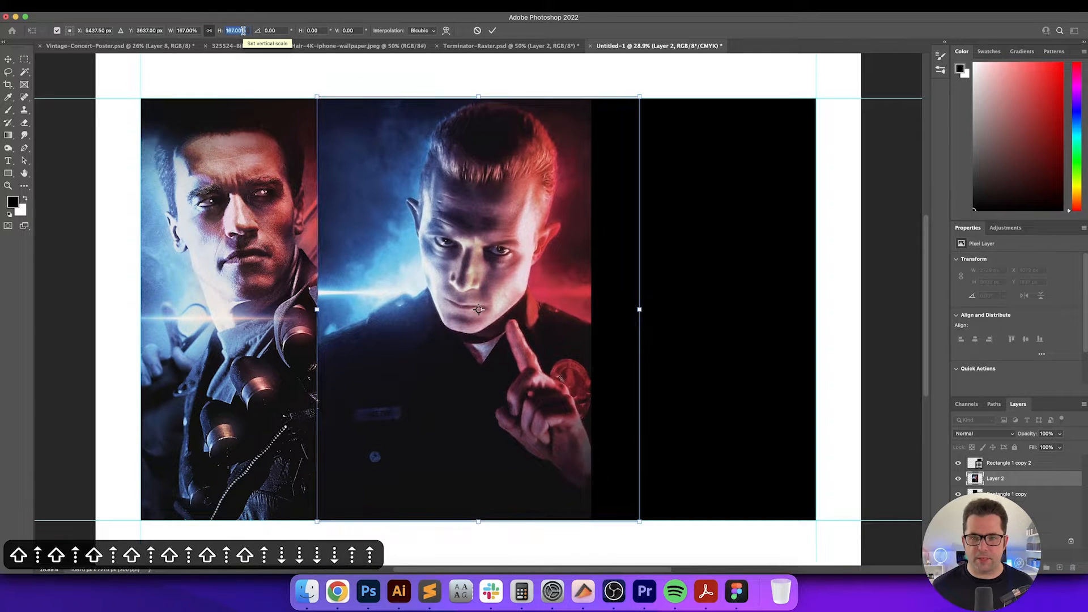
{"action": "key", "text": "Return"}
{"action": "key", "text": "Return"}
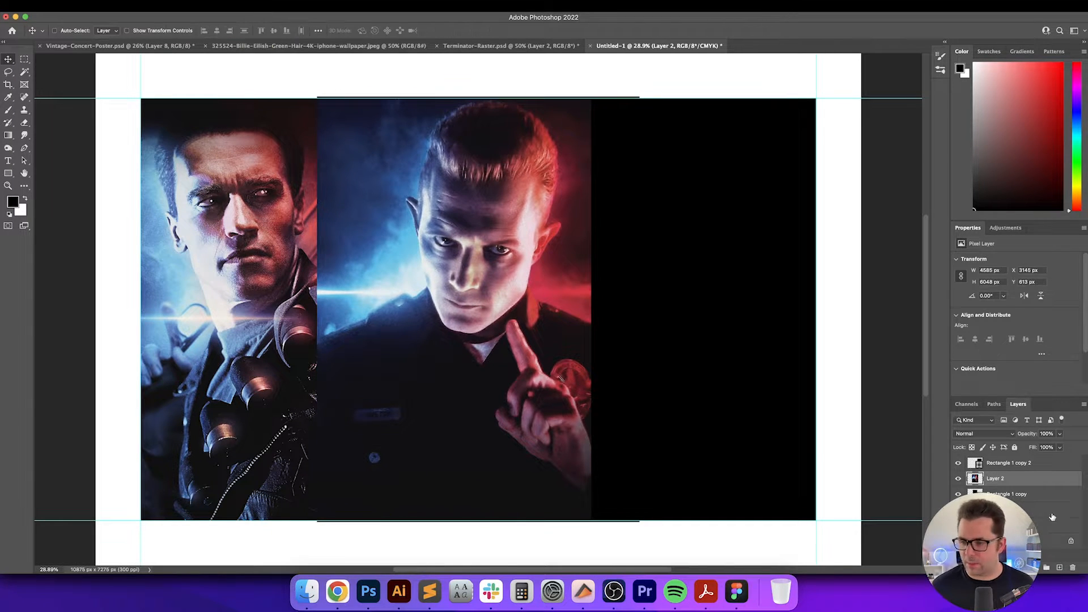
{"action": "left_click", "coordinate": [1043, 486], "text": "alt"}
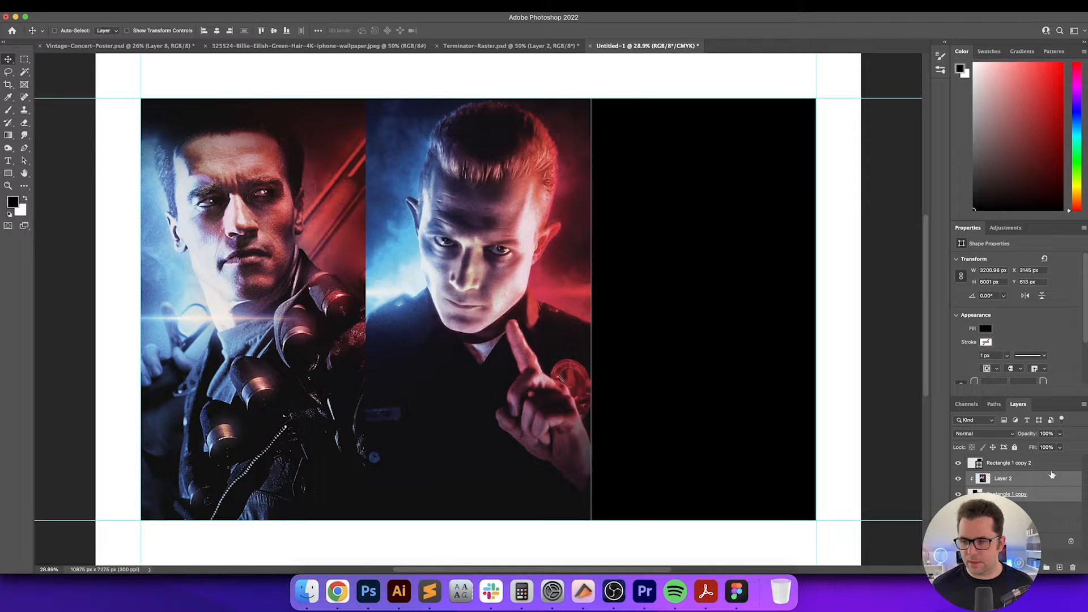
Select Rectangle 1 copy 2 as the paste target, and copy the Layer 3 image within the full canvas of Terminator-Raster.psd
{"action": "left_click", "coordinate": [1049, 471]}
{"action": "key", "text": "ctrl+shift+Tab"}
{"action": "key", "text": "super+a"}
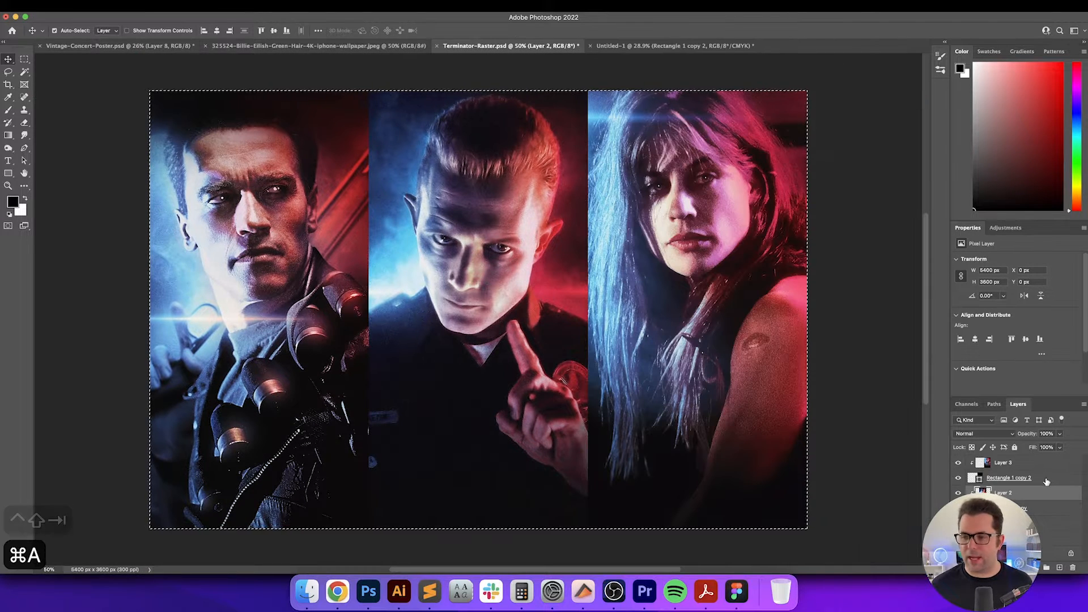
{"action": "key", "text": "super+d"}
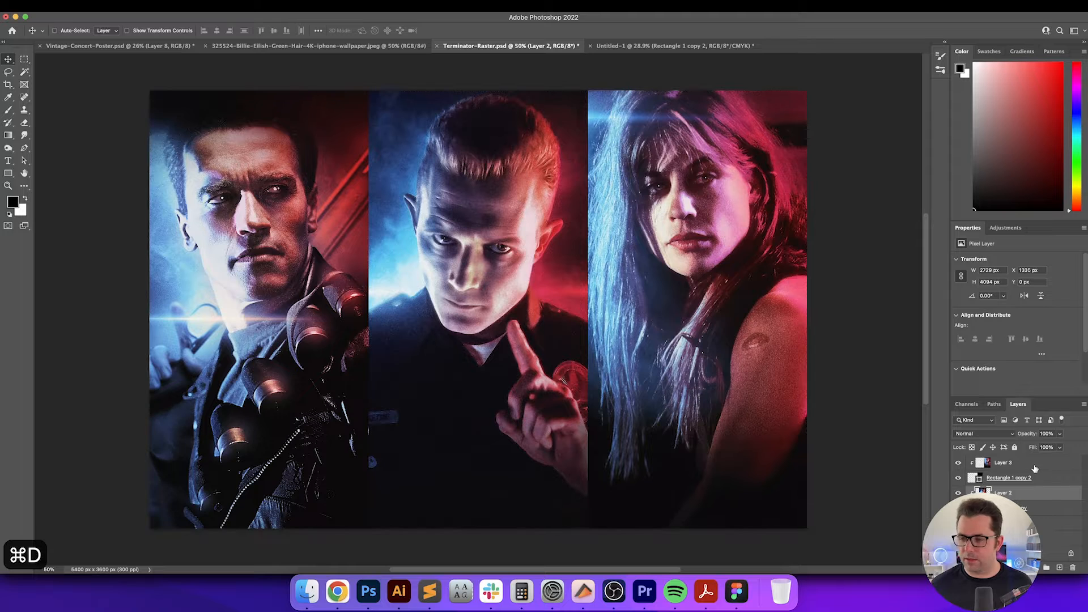
{"action": "left_click", "coordinate": [1034, 463]}
{"action": "key", "text": "super+a"}
{"action": "key", "text": "super+c"}
{"action": "key", "text": "ctrl+Tab"}
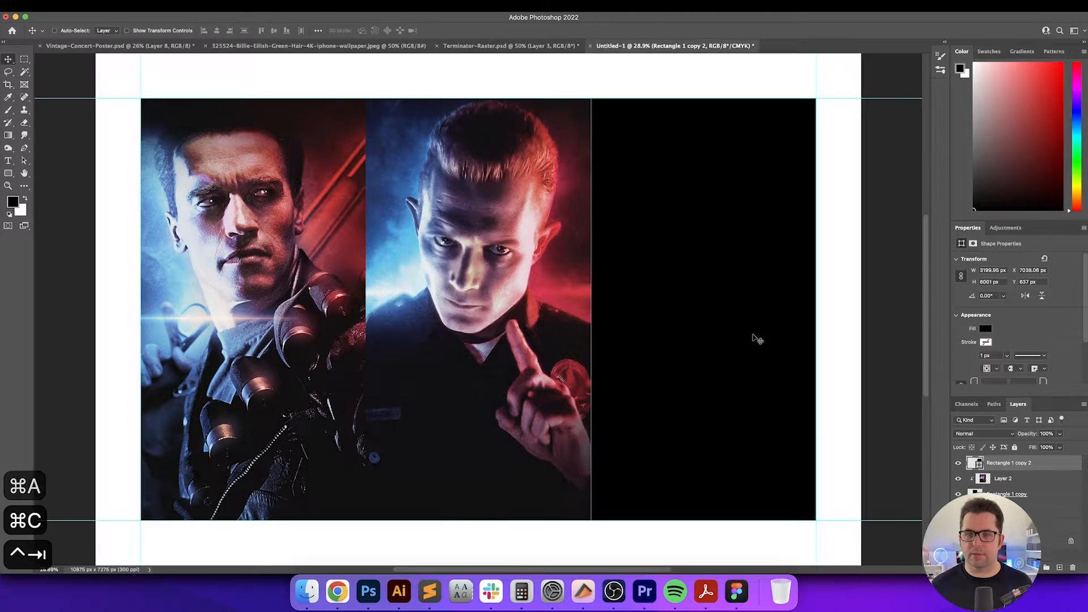
Place the copied Layer 3 image over the right-hand panel in Untitled-1 and clip it to Rectangle 1 copy 2
{"action": "key", "text": "super+v"}
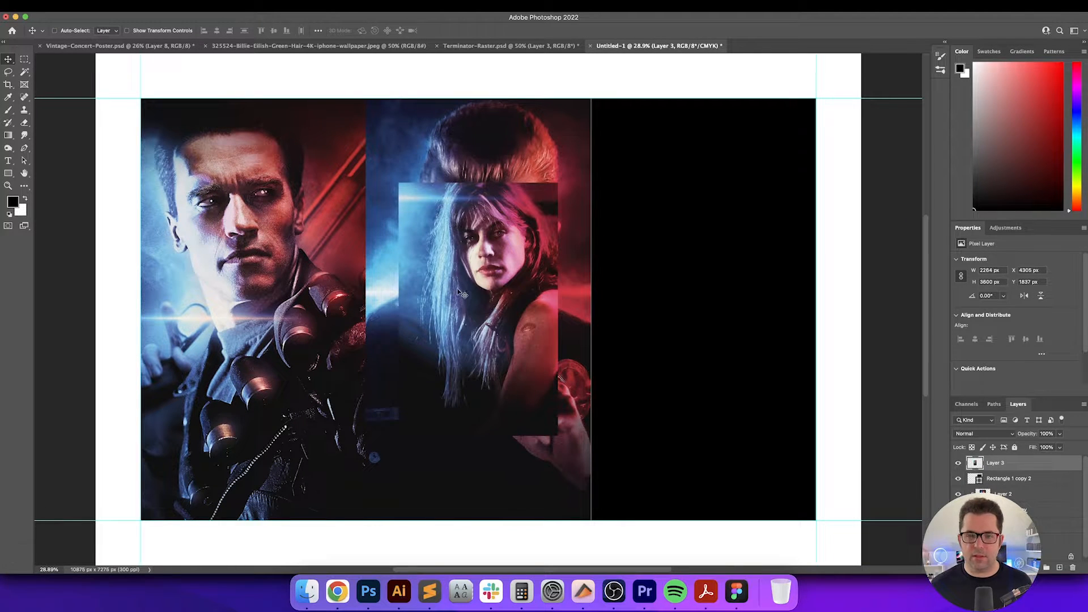
{"action": "left_click_drag", "start_coordinate": [464, 296], "coordinate": [689, 296]}
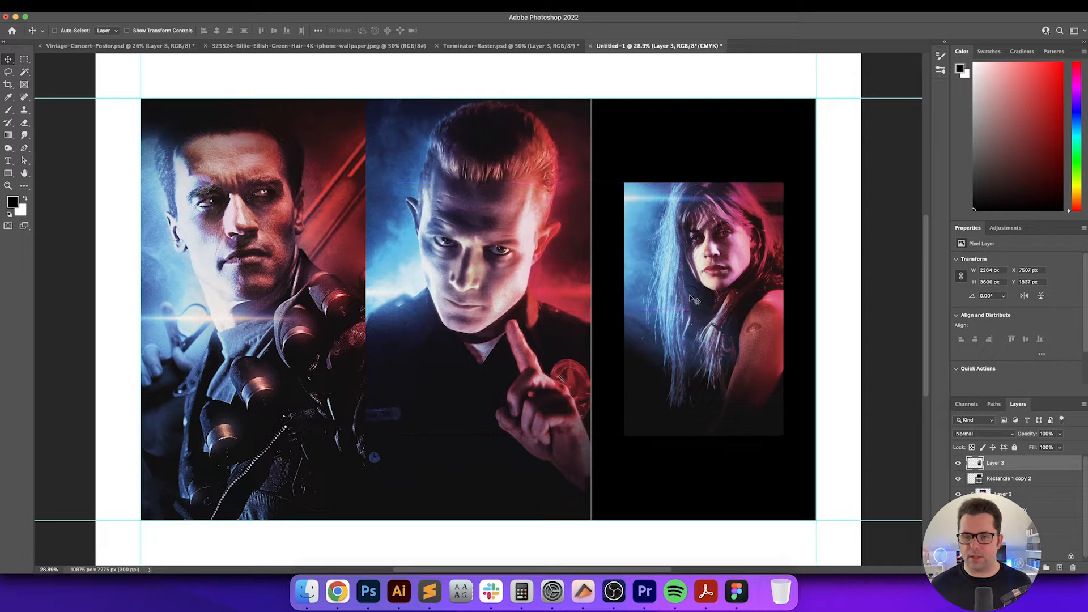
{"action": "left_click", "coordinate": [1051, 471], "text": "alt"}
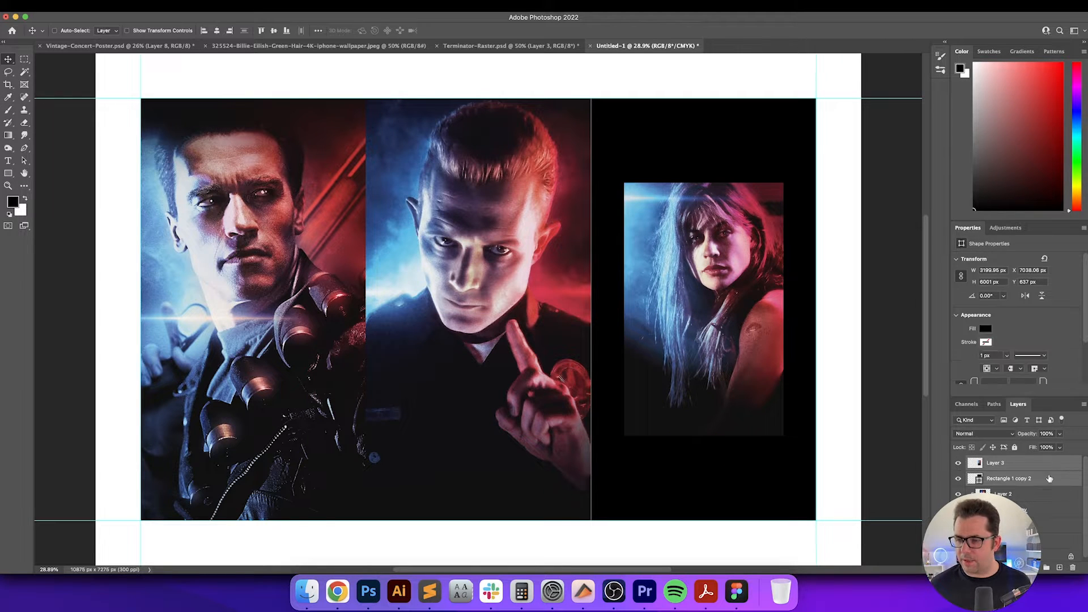
Scale the clipped Layer 3 image in the right-hand panel proportionally to 168%
{"action": "key", "text": "super+t"}
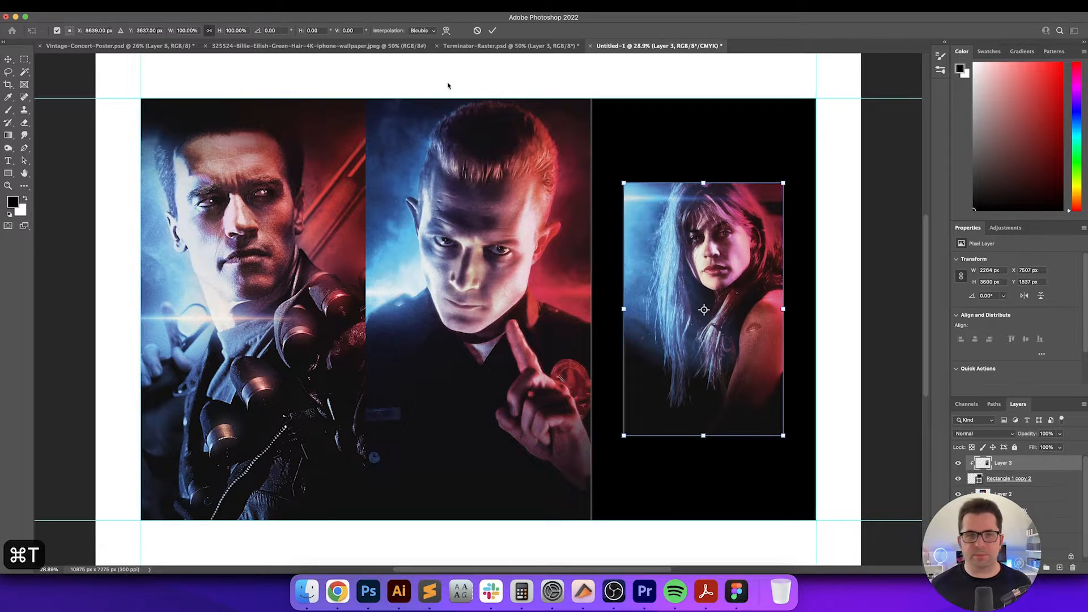
{"action": "left_click", "coordinate": [236, 30]}
{"action": "key", "text": "shift+Up"}
{"action": "key", "text": "shift+Up"}
{"action": "key", "text": "shift+Up"}
{"action": "key", "text": "shift+Up"}
{"action": "key", "text": "shift+Up"}
{"action": "key", "text": "shift+Up"}
{"action": "key", "text": "shift+Up"}
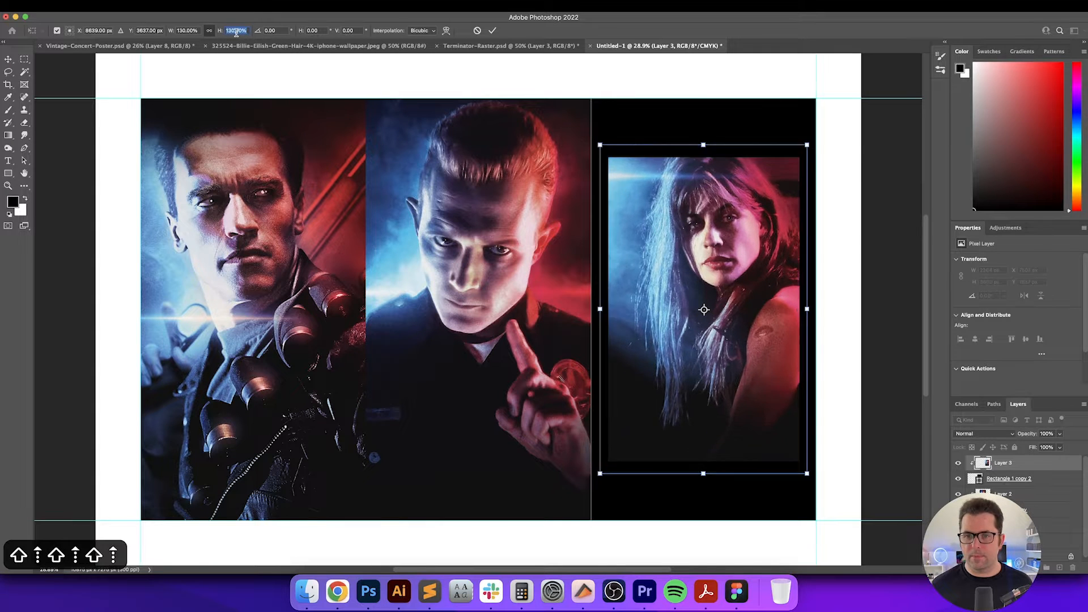
{"action": "key", "text": "Down"}
{"action": "key", "text": "Down"}
{"action": "key", "text": "Down"}
{"action": "key", "text": "Up"}
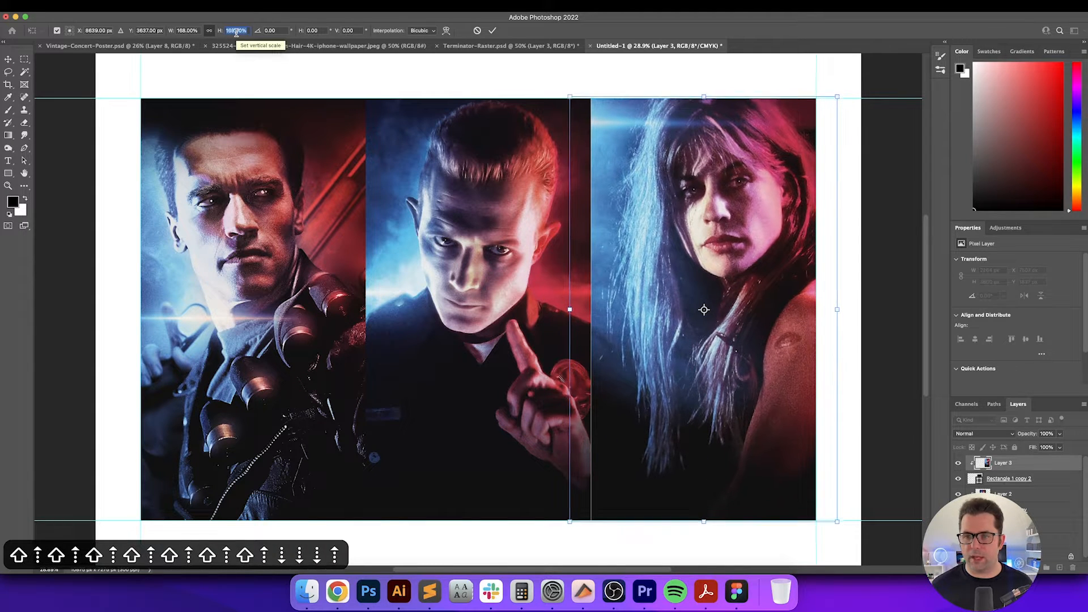
{"action": "key", "text": "Up"}
{"action": "key", "text": "Down"}
{"action": "key", "text": "Return"}
{"action": "key", "text": "Return"}
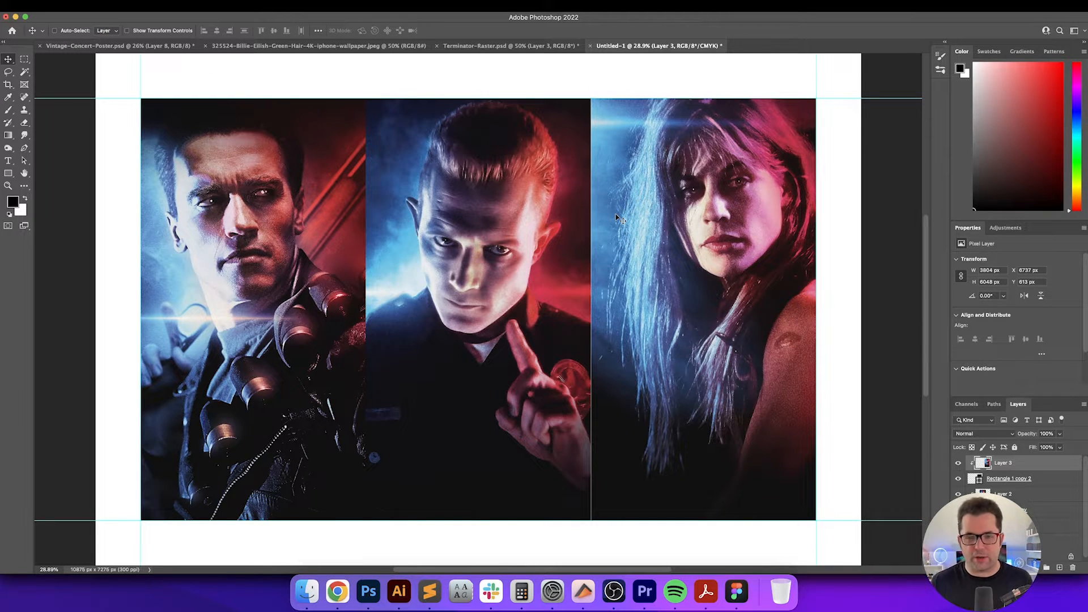
Examine the seams and image quality of the panels at 100% zoom, from the right-hand panel across to the left-hand one
{"action": "key", "text": "super+equal"}
{"action": "key", "text": "super+equal"}
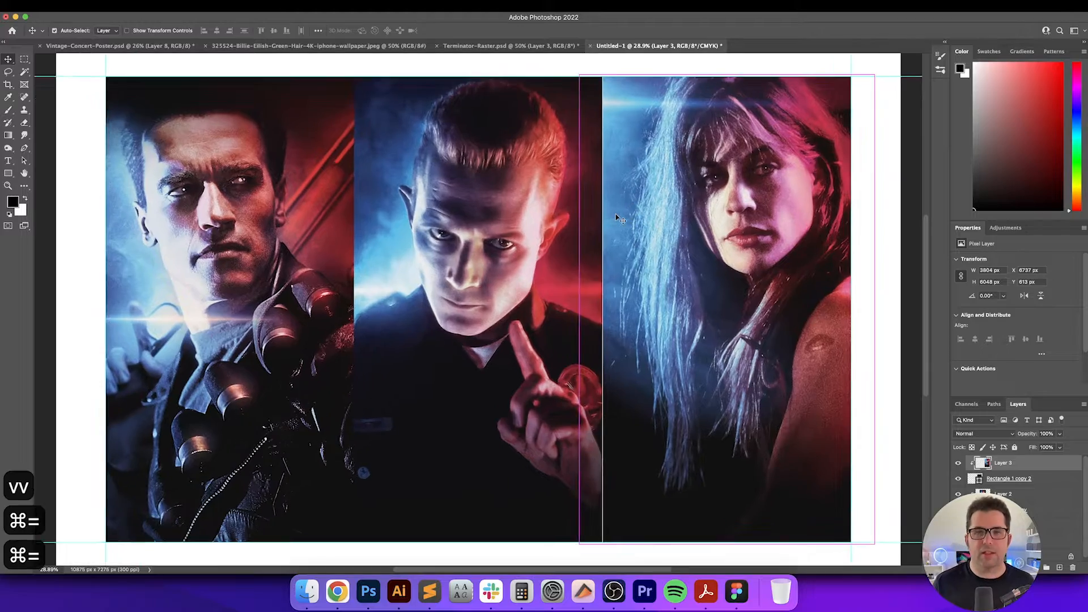
{"action": "key", "text": "super+equal"}
{"action": "key", "text": "super+equal"}
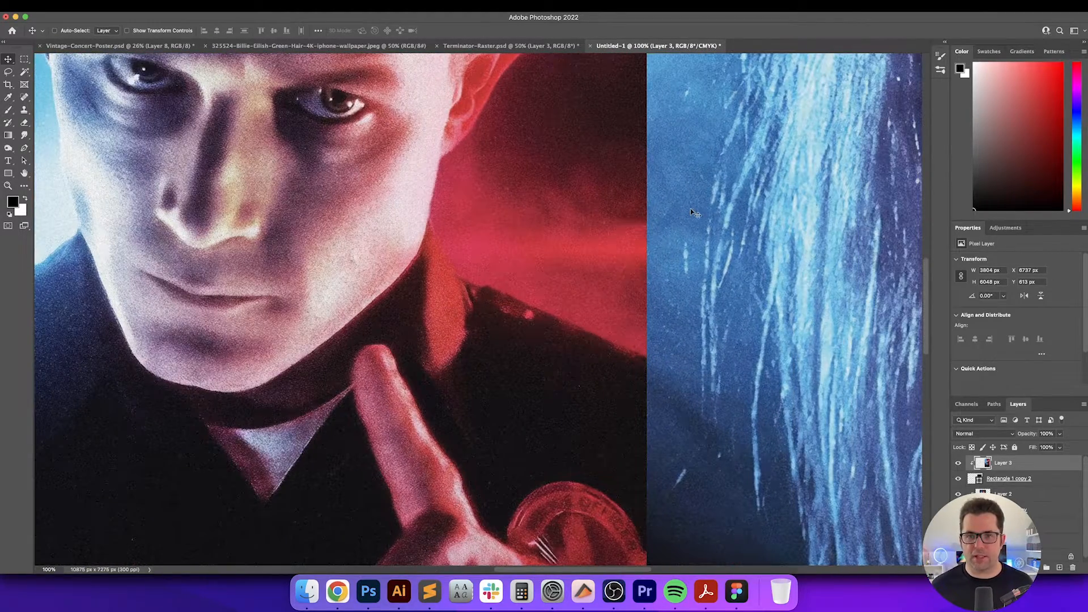
{"action": "left_click_drag", "start_coordinate": [687, 211], "coordinate": [573, 315]}
{"action": "key", "text": "v"}
{"action": "key", "text": "v"}
{"action": "left_click_drag", "start_coordinate": [321, 241], "coordinate": [566, 265]}
{"action": "left_click_drag", "start_coordinate": [416, 277], "coordinate": [646, 315]}
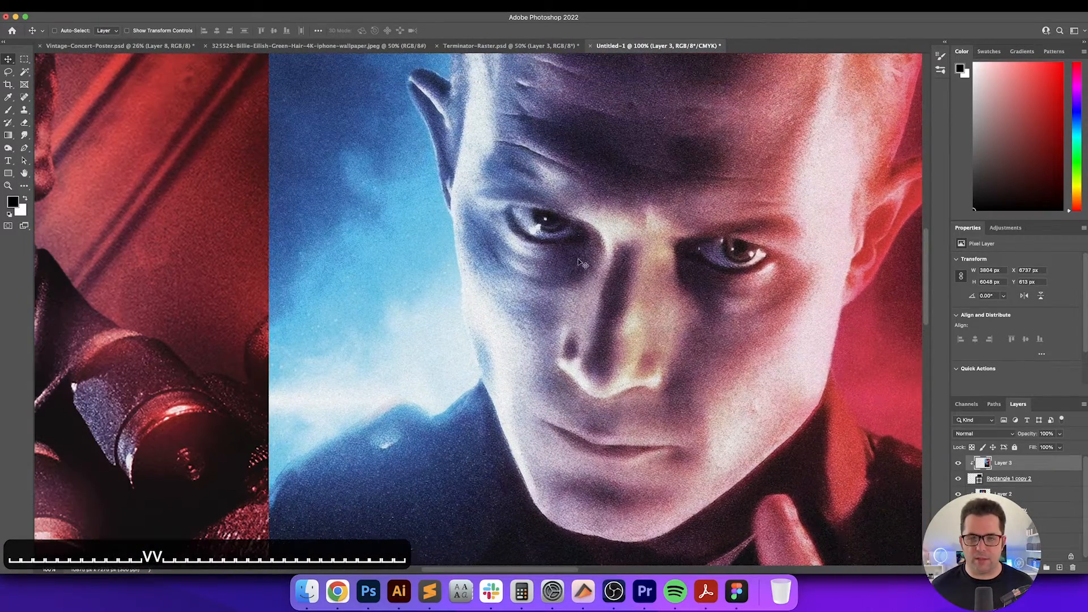
{"action": "left_click_drag", "start_coordinate": [369, 240], "coordinate": [738, 289]}
{"action": "left_click_drag", "start_coordinate": [415, 301], "coordinate": [539, 289]}
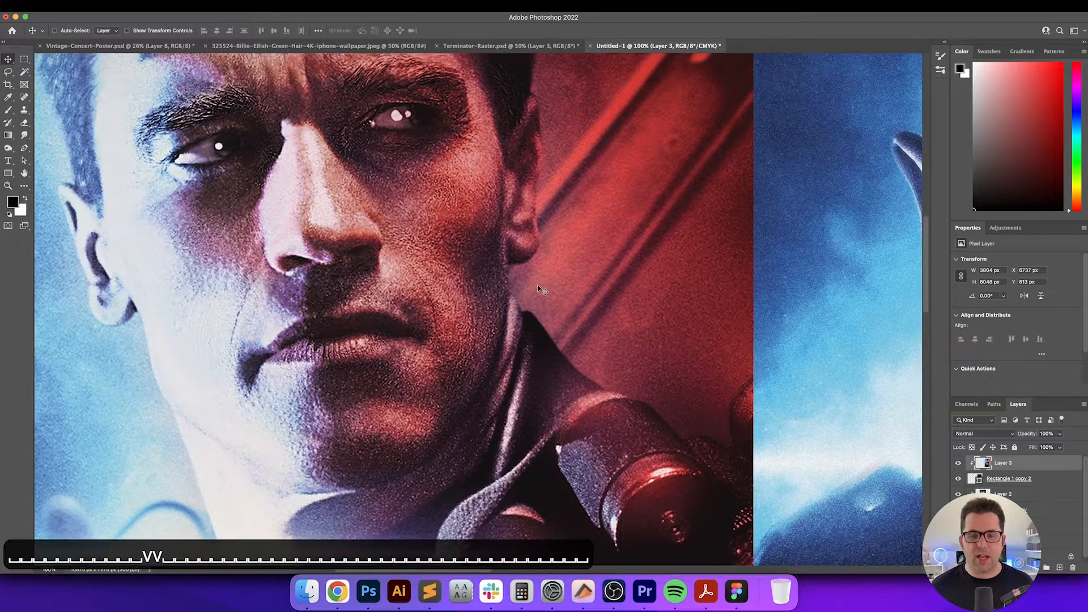
{"action": "scroll", "coordinate": [538, 289], "scroll_direction": "right", "scroll_amount": 20}
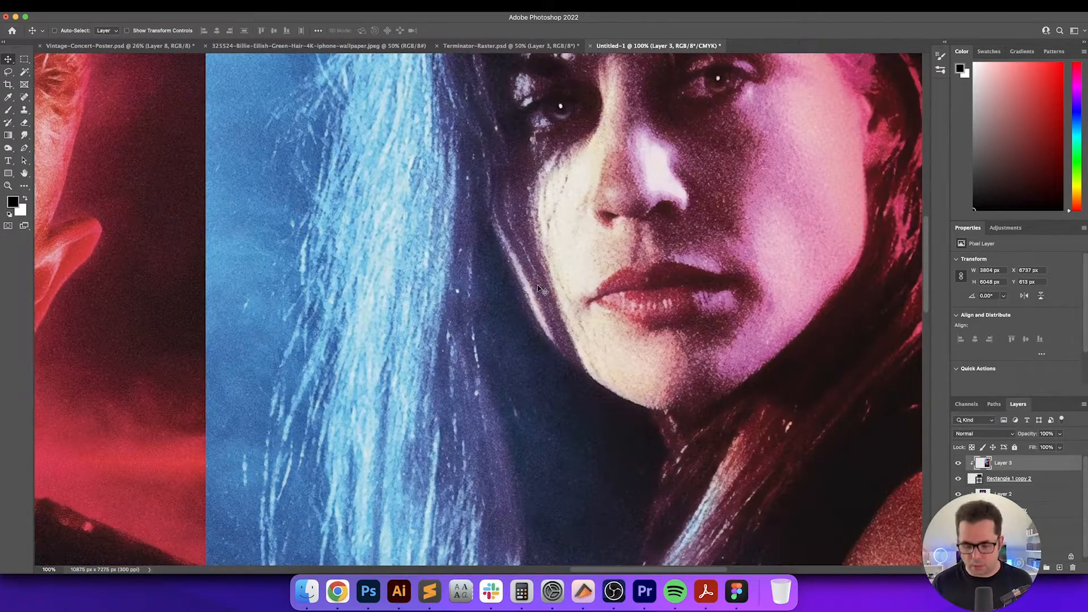
{"action": "key", "text": "super+0"}
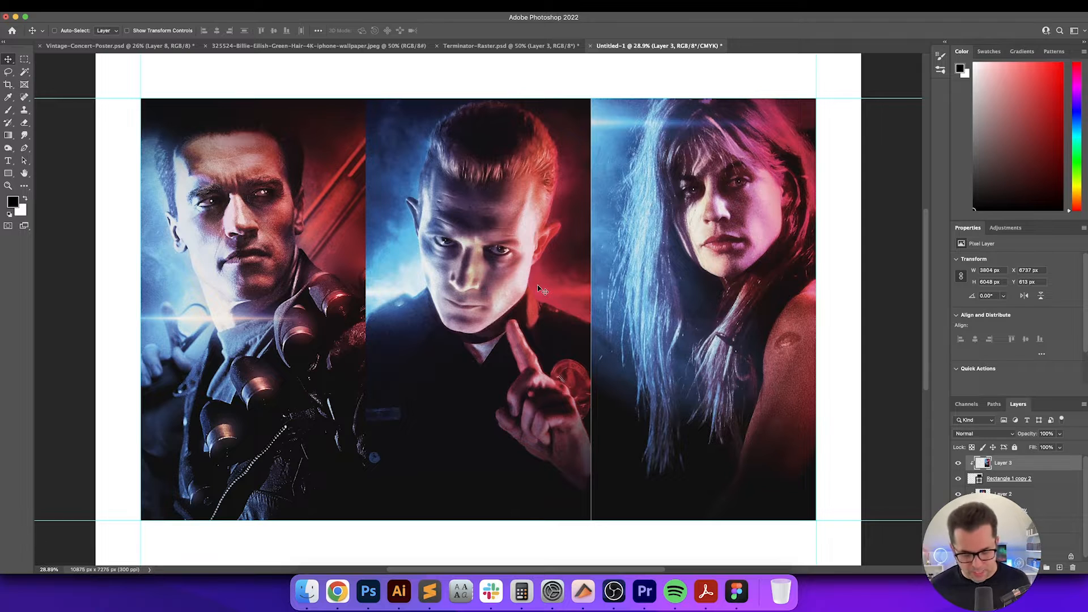
{"action": "key", "text": "v"}
{"action": "key", "text": "v"}
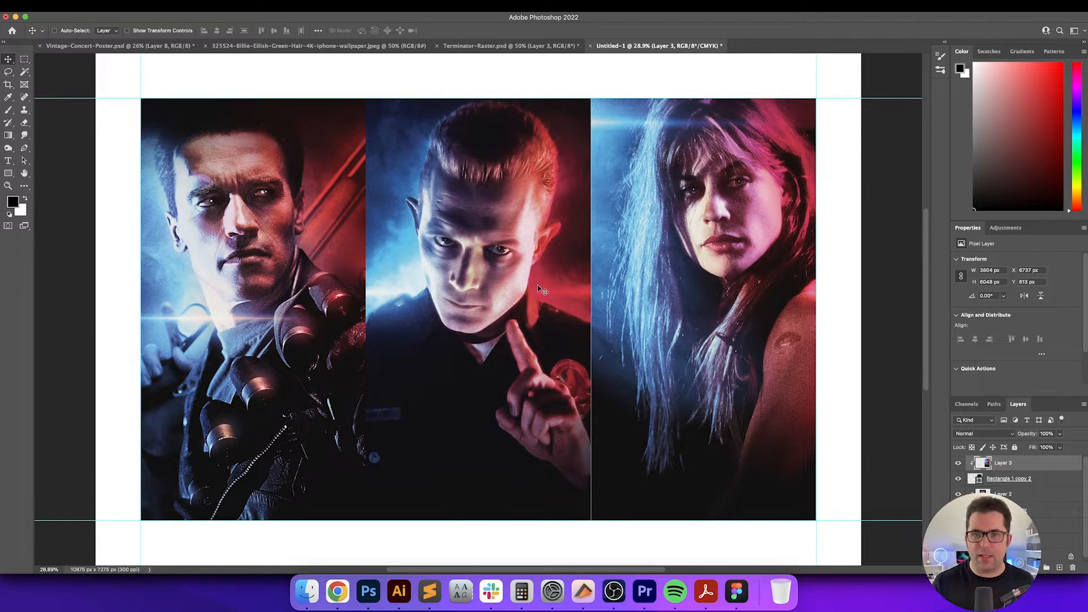
{"action": "key", "text": "v"}
{"action": "key", "text": "v"}
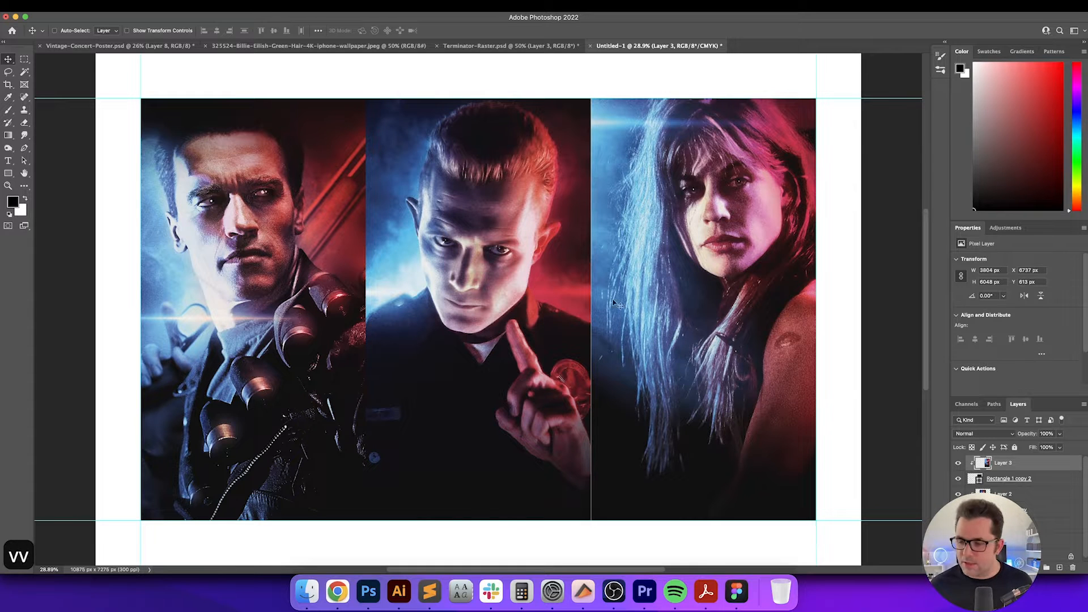
Merge each clipped character image (Layer 3, Layer 2 and Layer 1) with its own panel rectangle into a single layer
{"action": "left_click", "coordinate": [1056, 485]}
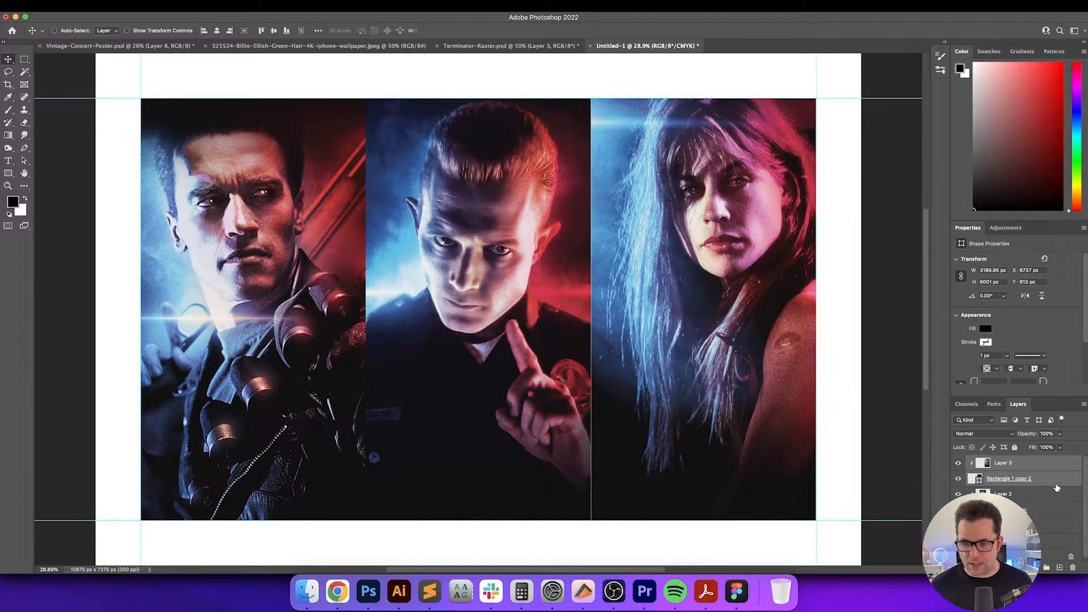
{"action": "key", "text": "super+e"}
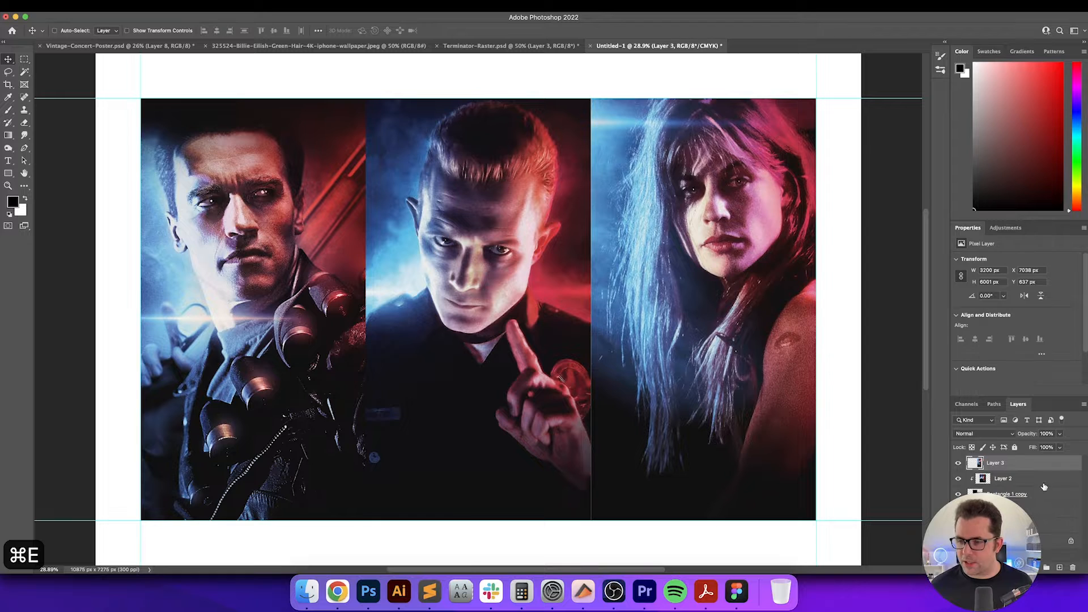
{"action": "left_click", "coordinate": [1044, 494]}
{"action": "key", "text": "super+e"}
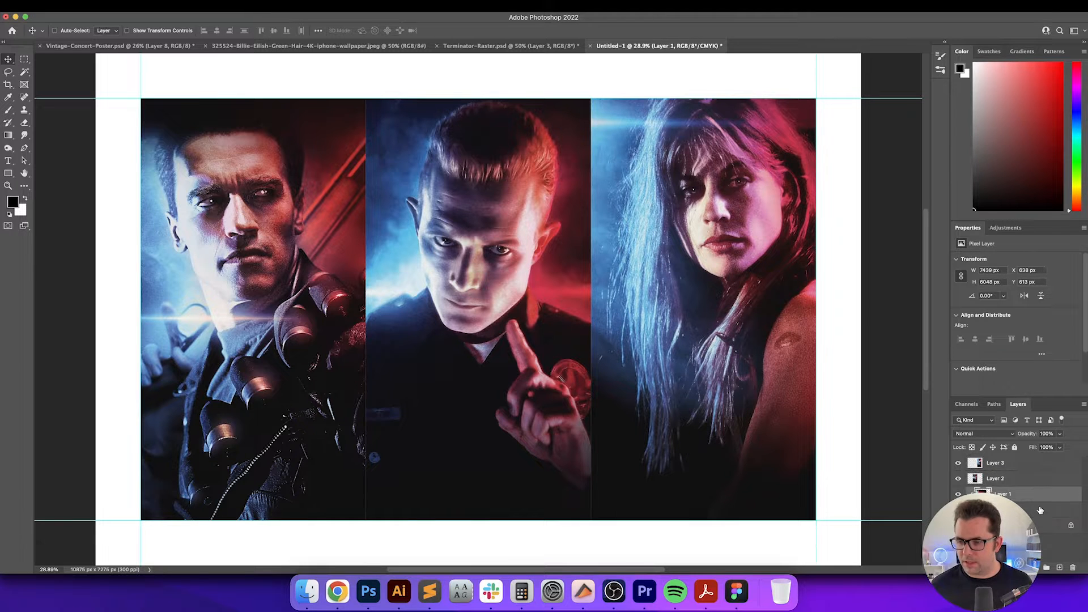
{"action": "key", "text": "super+e"}
{"action": "key", "text": "v"}
{"action": "key", "text": "v"}
{"action": "key", "text": "v"}
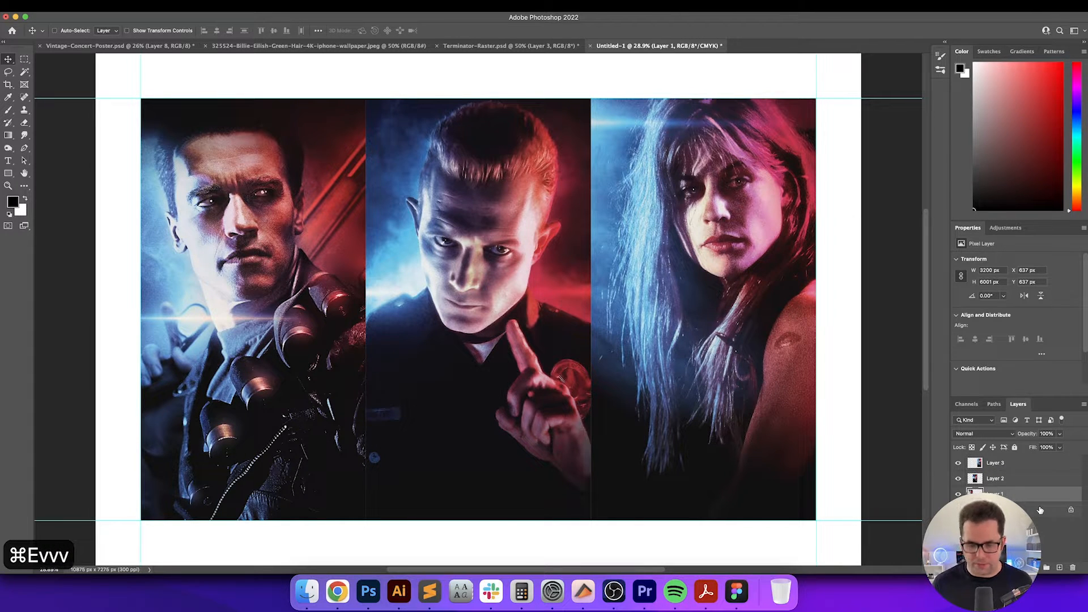
Examine the merged panels at 100% zoom, from the middle panel across to the left-hand one, and return to the full layout
{"action": "key", "text": "super+equal"}
{"action": "key", "text": "super+equal"}
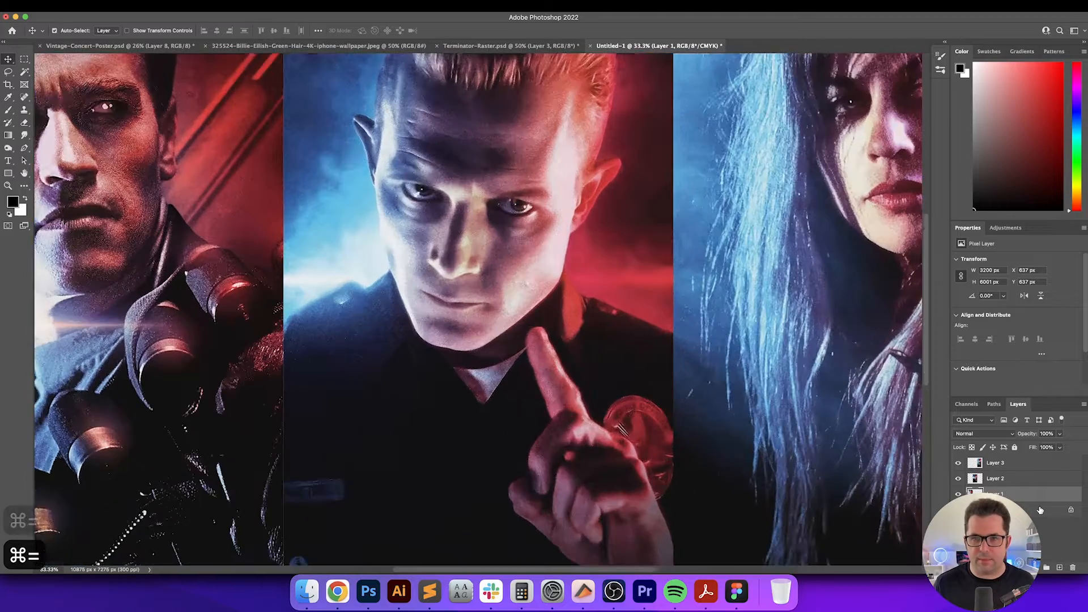
{"action": "key", "text": "super+equal"}
{"action": "key", "text": "super+equal"}
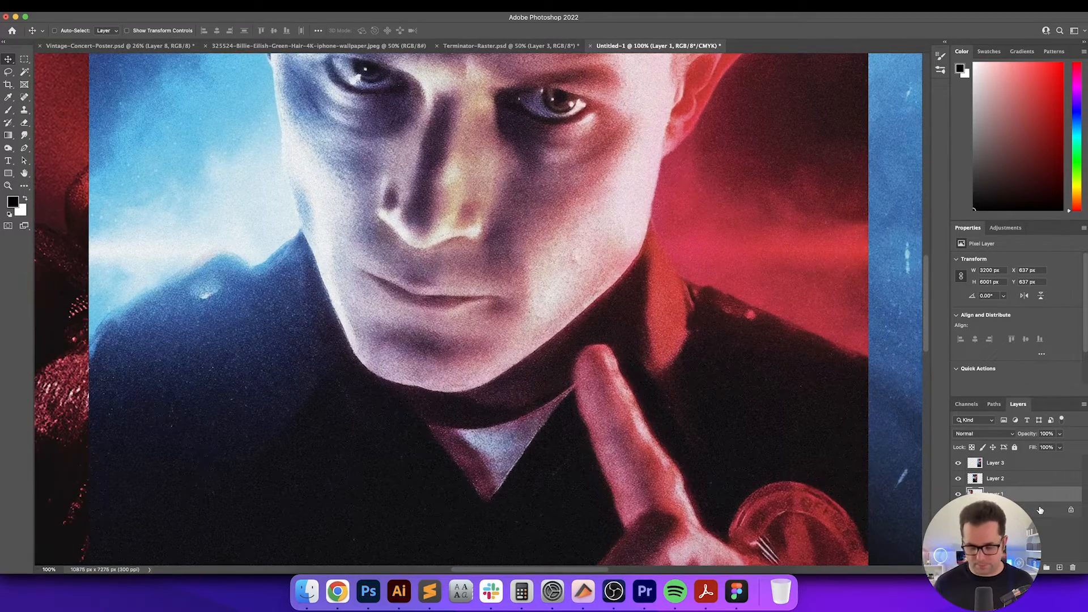
{"action": "scroll", "coordinate": [859, 390], "scroll_direction": "left", "scroll_amount": 15}
{"action": "key", "text": "space"}
{"action": "left_click_drag", "start_coordinate": [572, 305], "coordinate": [661, 398]}
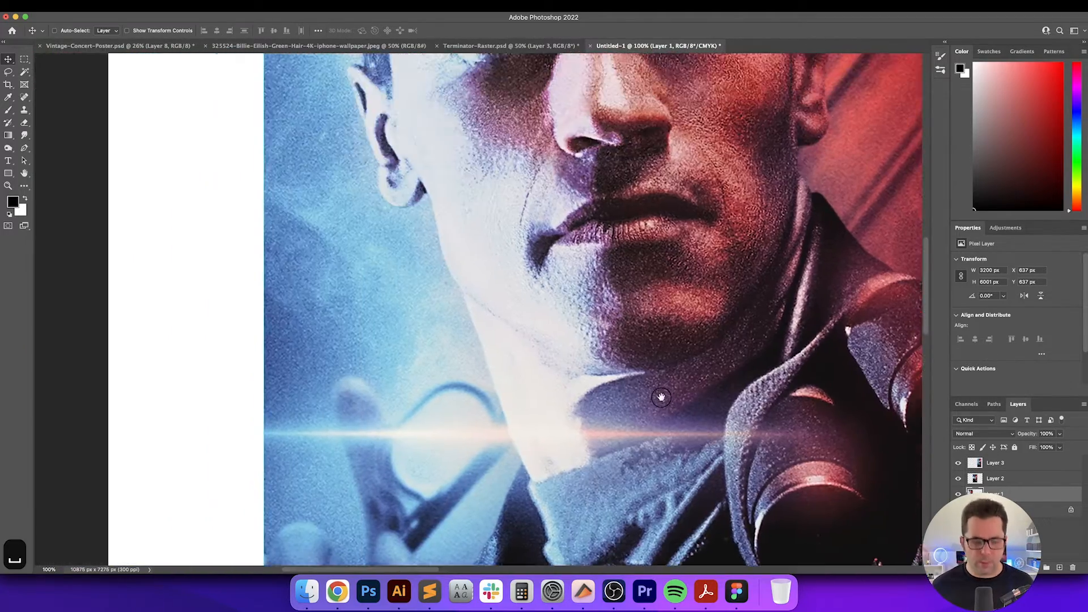
{"action": "key", "text": "super+0"}
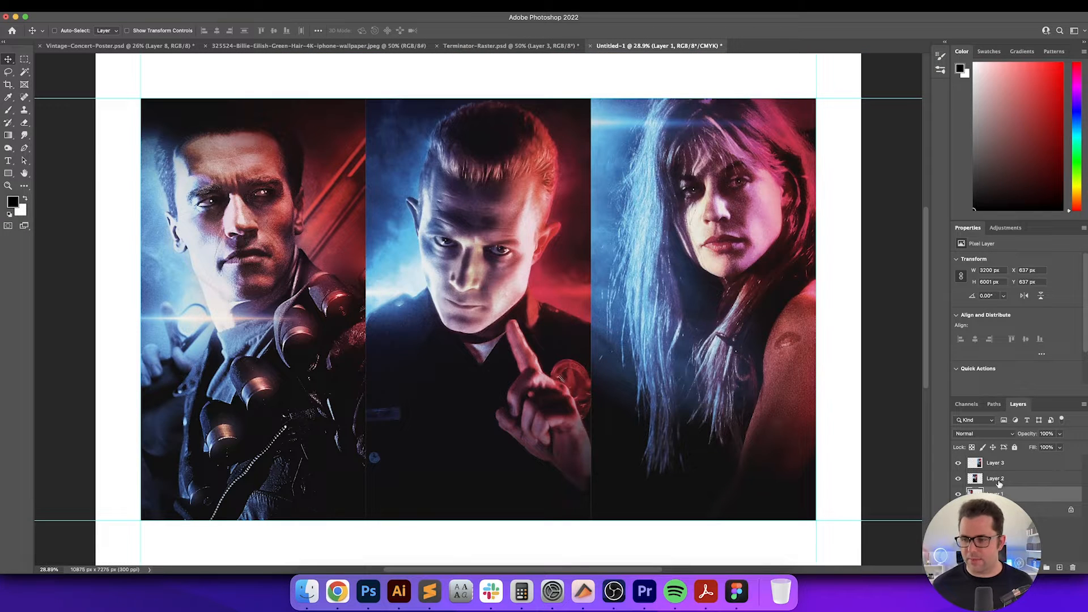
Add a Solid Color fill layer directly above the Background with a dark grey at 10% brightness
{"action": "left_click", "coordinate": [1035, 511]}
{"action": "left_click", "coordinate": [1033, 568]}
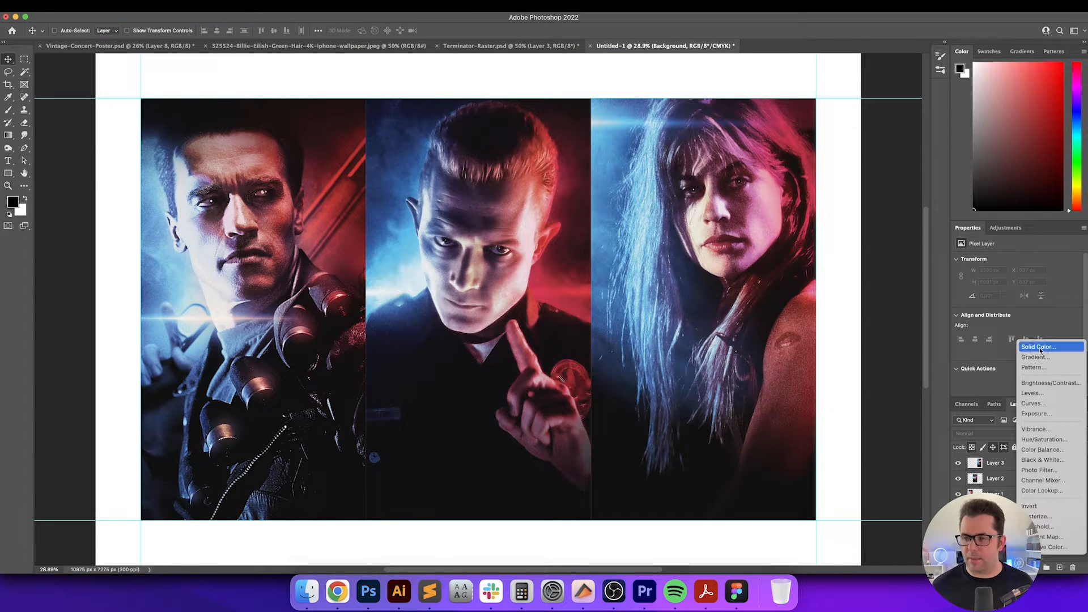
{"action": "left_click", "coordinate": [1046, 347]}
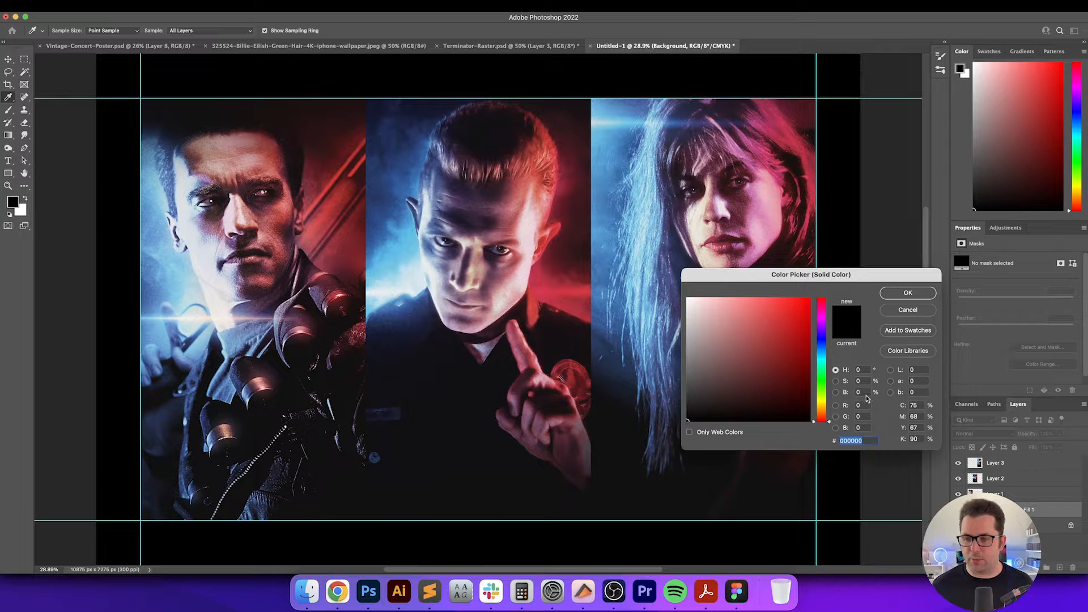
{"action": "left_click", "coordinate": [865, 393]}
{"action": "key", "text": "shift+Up"}
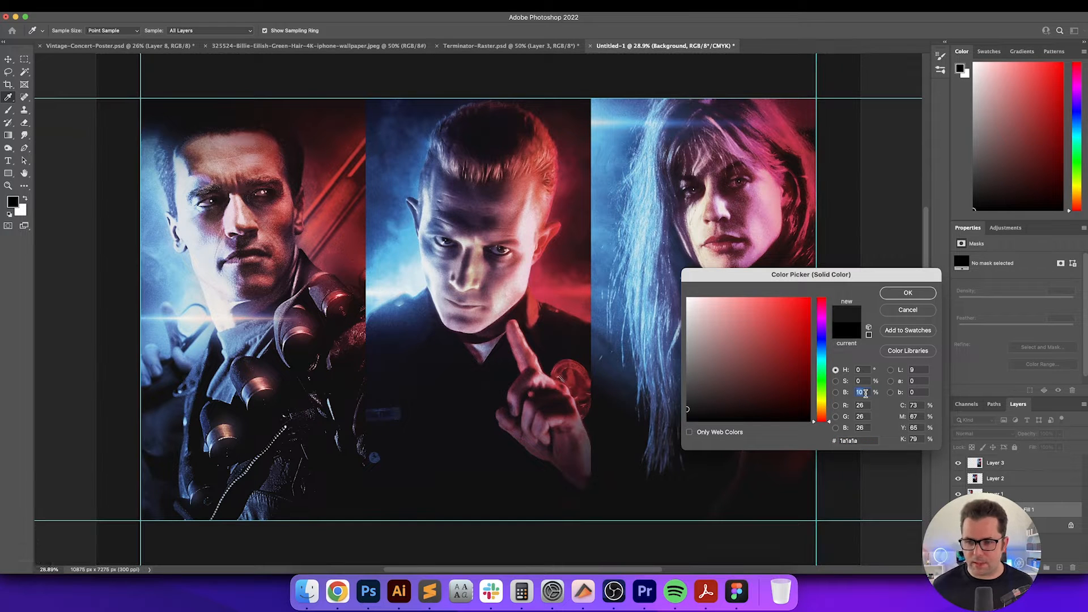
{"action": "key", "text": "Return"}
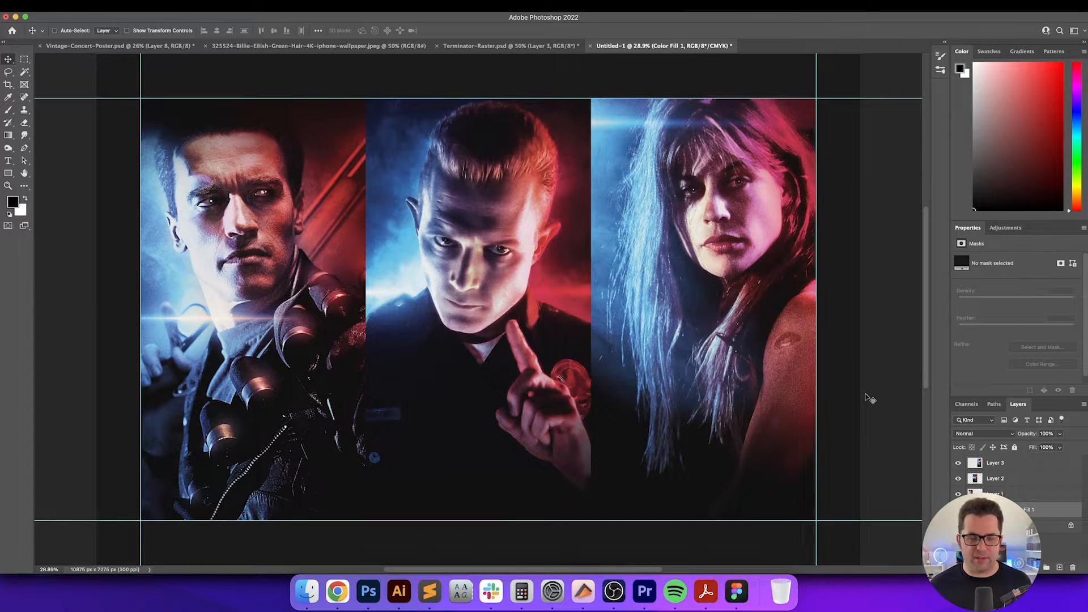
Switch to Chrome and copy the whole Terminator 2 screenplay from the IMSDb page, from the title through FADE OUT
{"action": "left_click", "coordinate": [338, 593]}
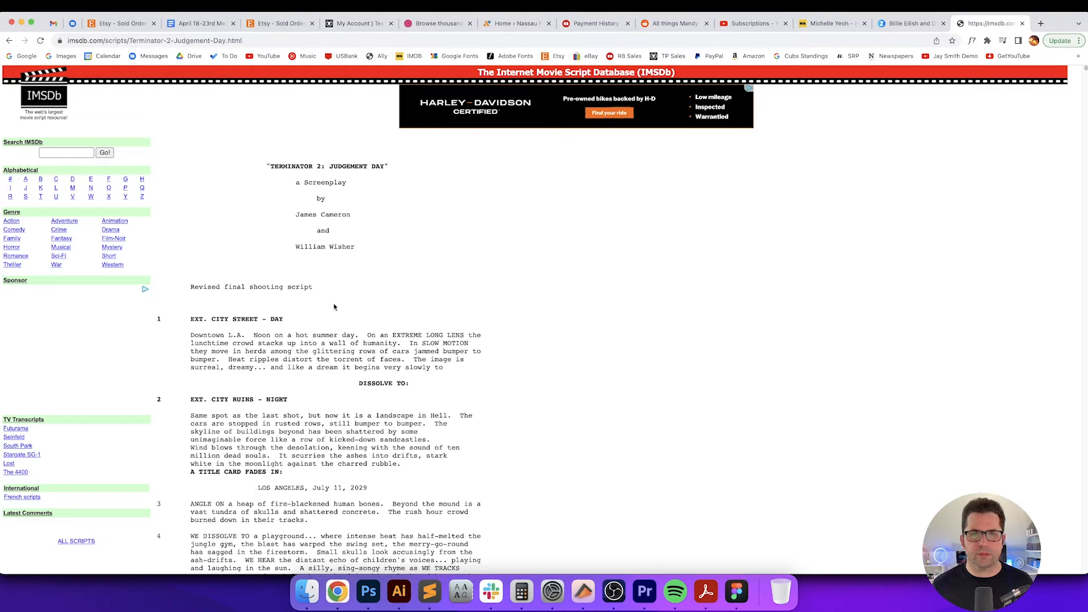
{"action": "left_click", "coordinate": [259, 329]}
{"action": "left_click_drag", "start_coordinate": [265, 165], "coordinate": [601, 608]}
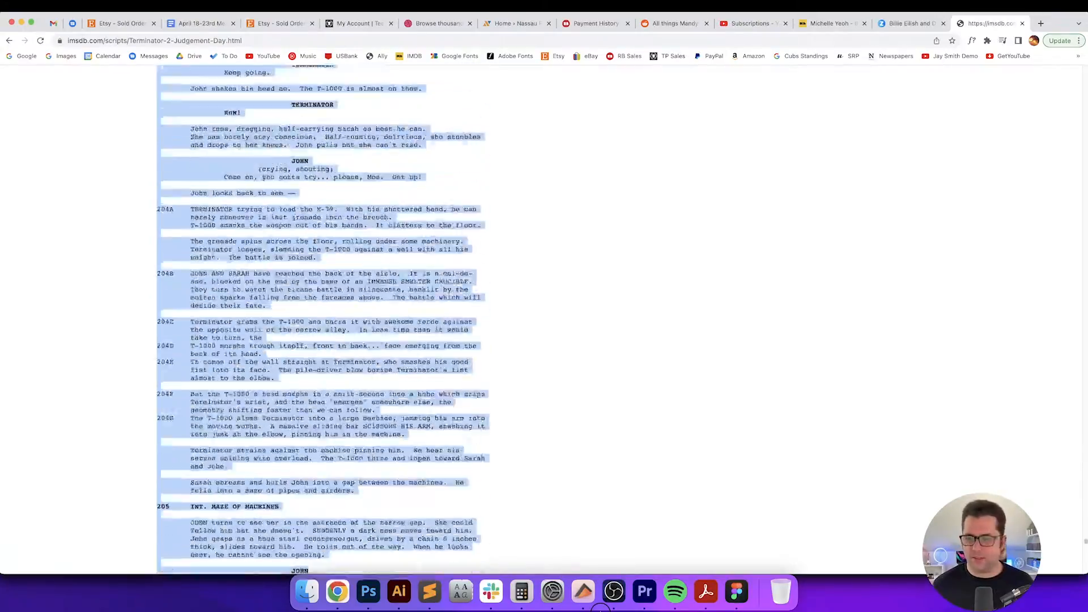
{"action": "left_click_drag", "start_coordinate": [601, 608], "coordinate": [391, 385]}
{"action": "key", "text": "super+c"}
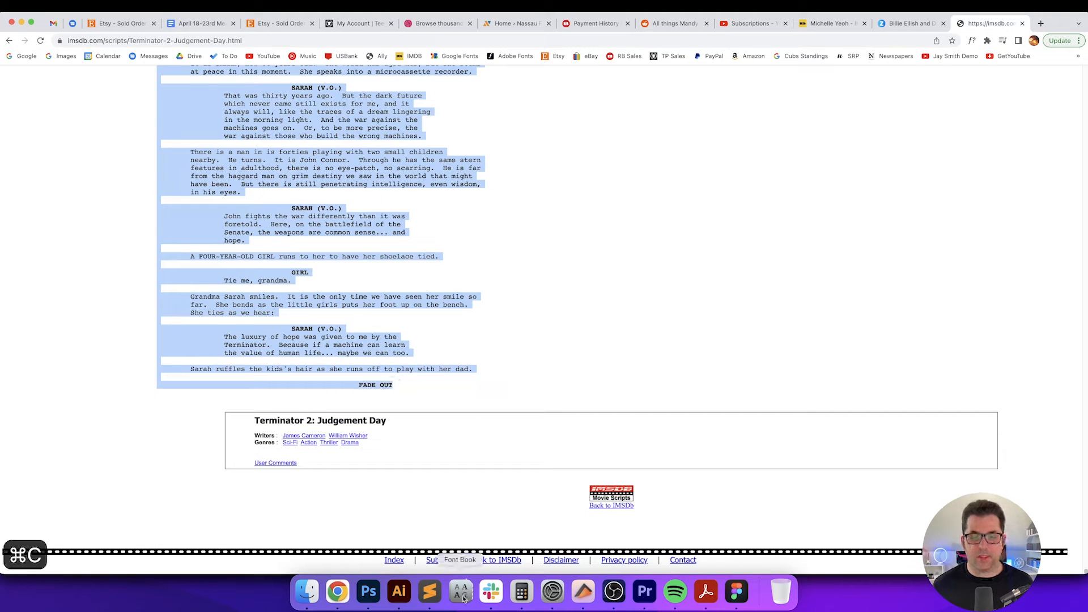
Switch to Sublime Text and replace the existing lyrics with the copied screenplay, and return to the start of the script
{"action": "left_click", "coordinate": [430, 593]}
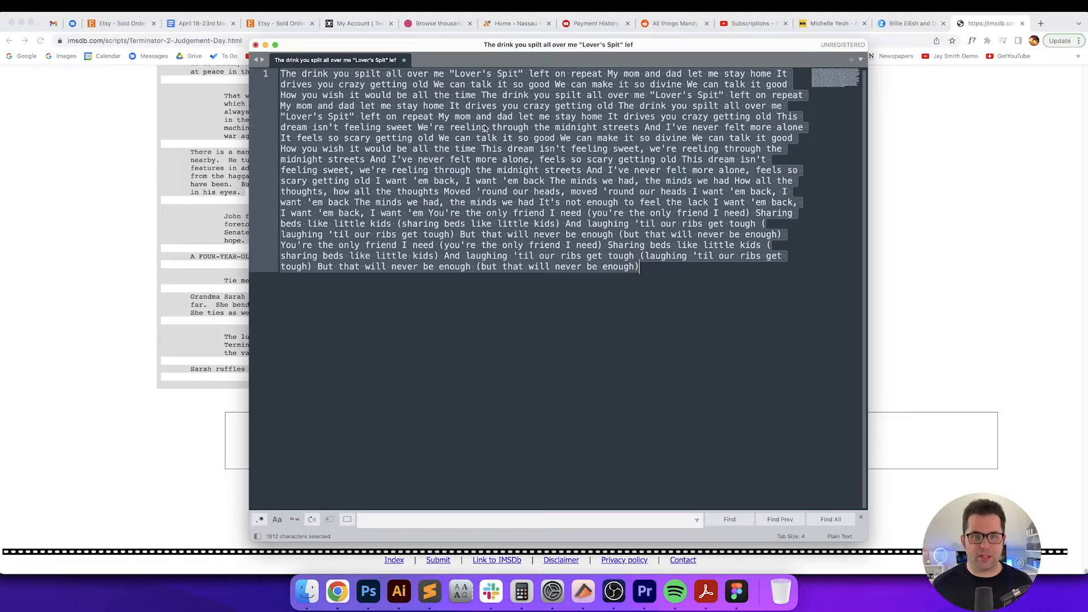
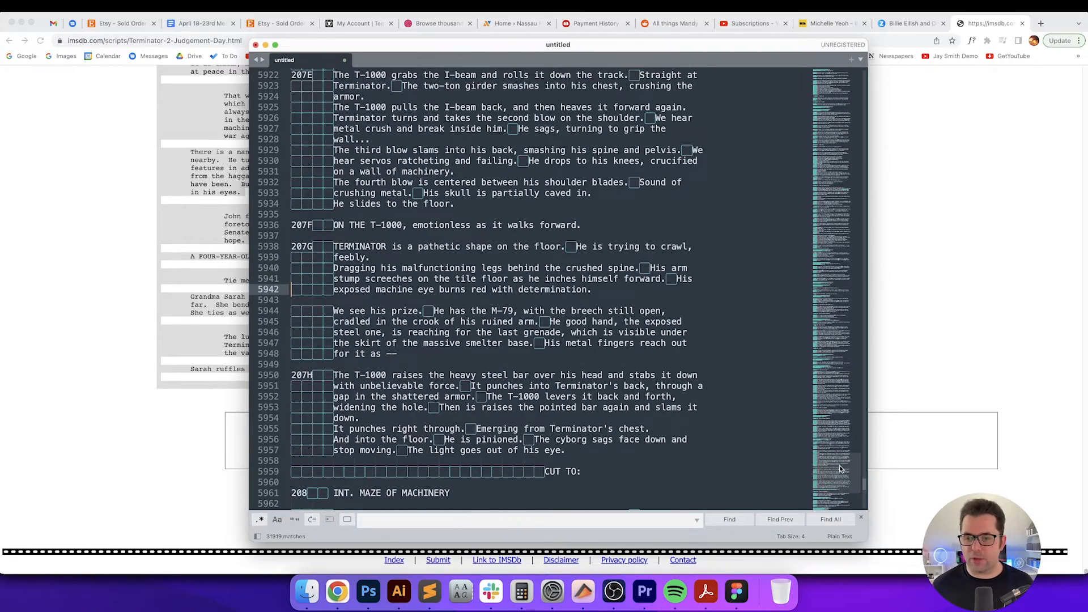
{"action": "left_click_drag", "start_coordinate": [858, 450], "coordinate": [848, 81]}
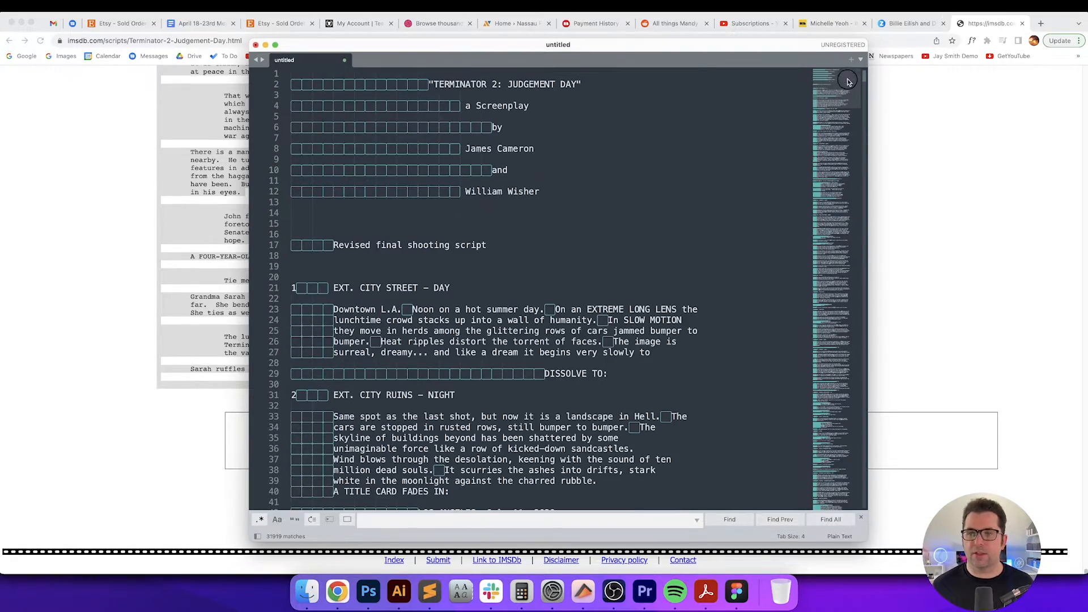
{"action": "left_click", "coordinate": [694, 107]}
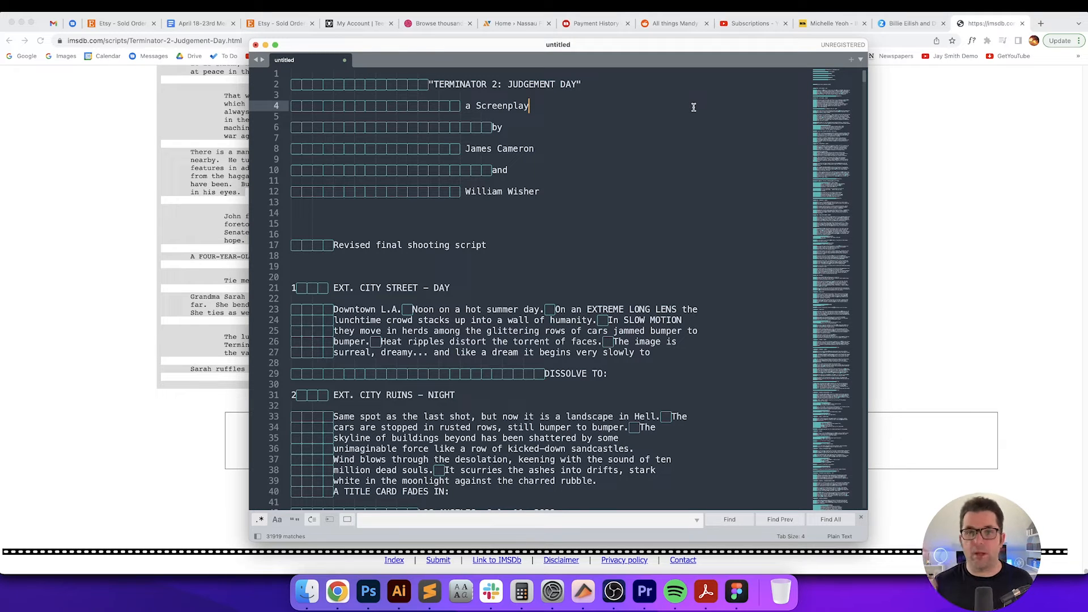
Replace every line break (\n) in the script with a space, using a regular-expression search across the open file
{"action": "key", "text": "super+shift+f"}
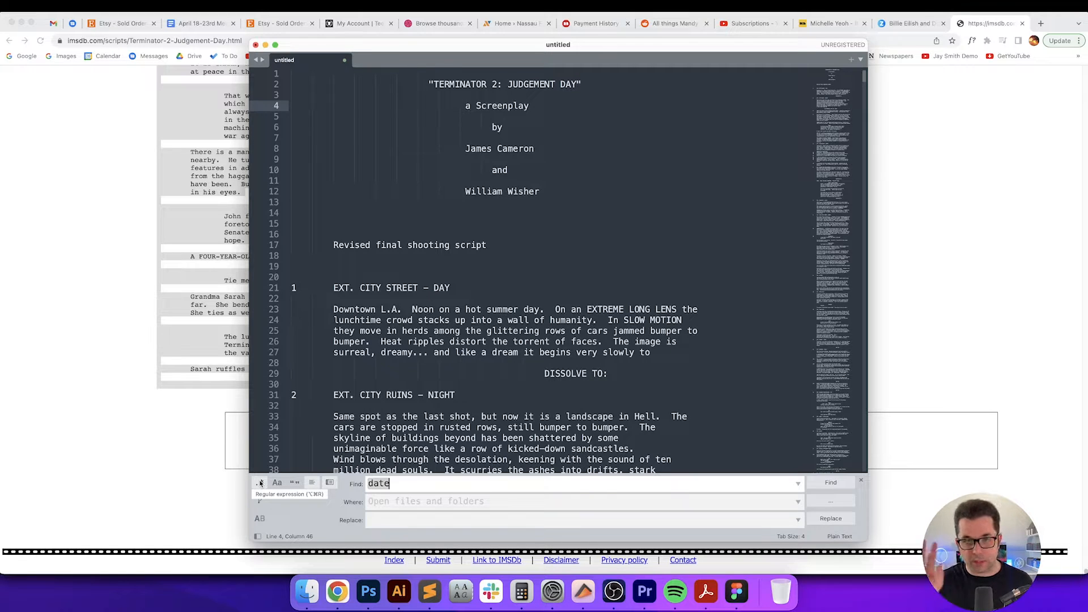
{"action": "key", "text": "alt+BackSpace"}
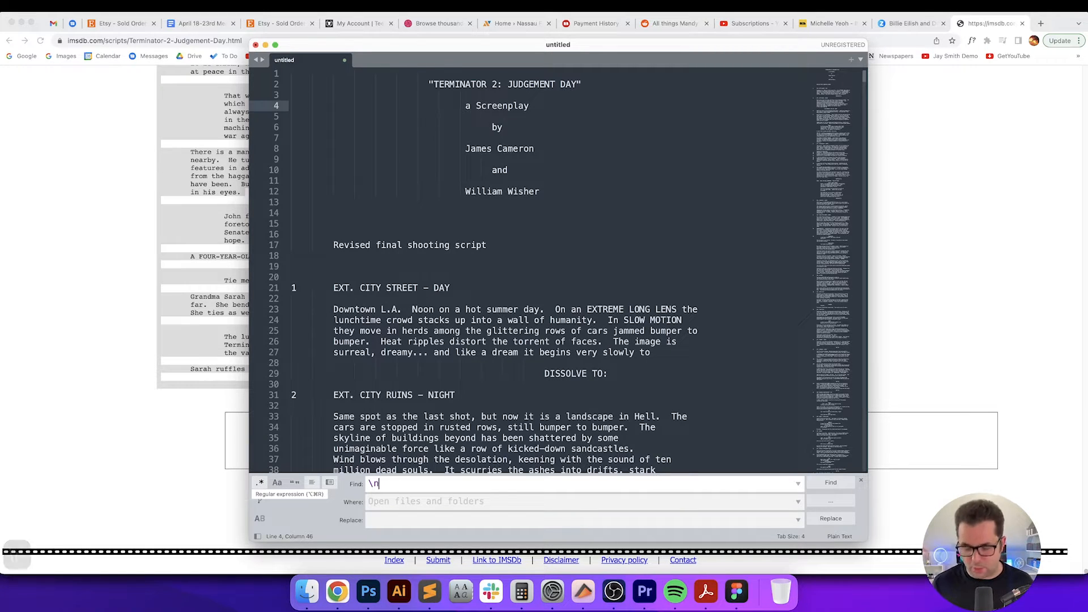
{"action": "key", "text": "Tab"}
{"action": "key", "text": "Tab"}
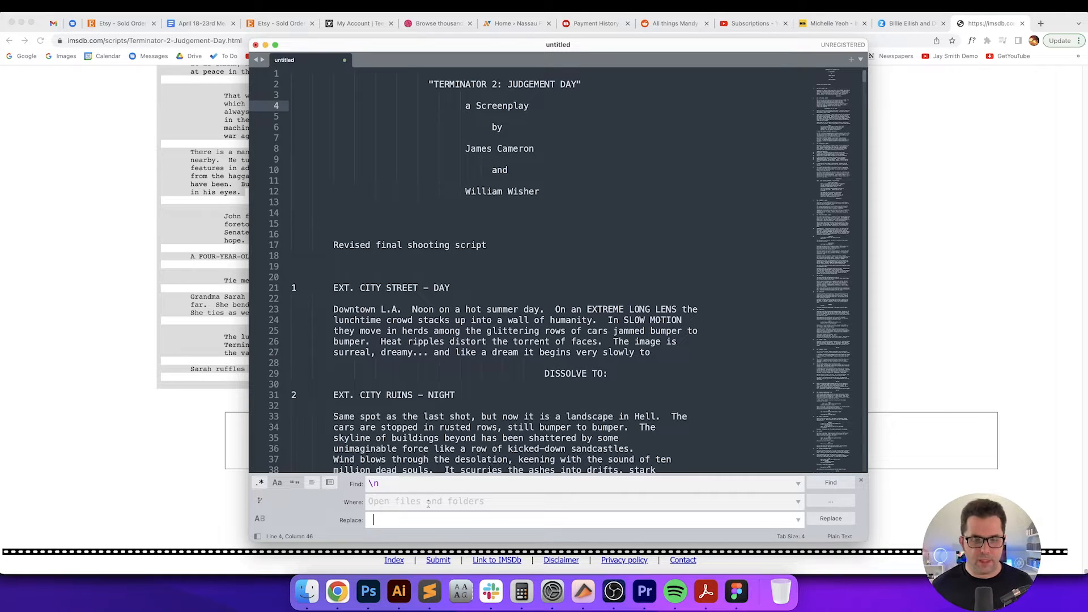
{"action": "left_click", "coordinate": [828, 523]}
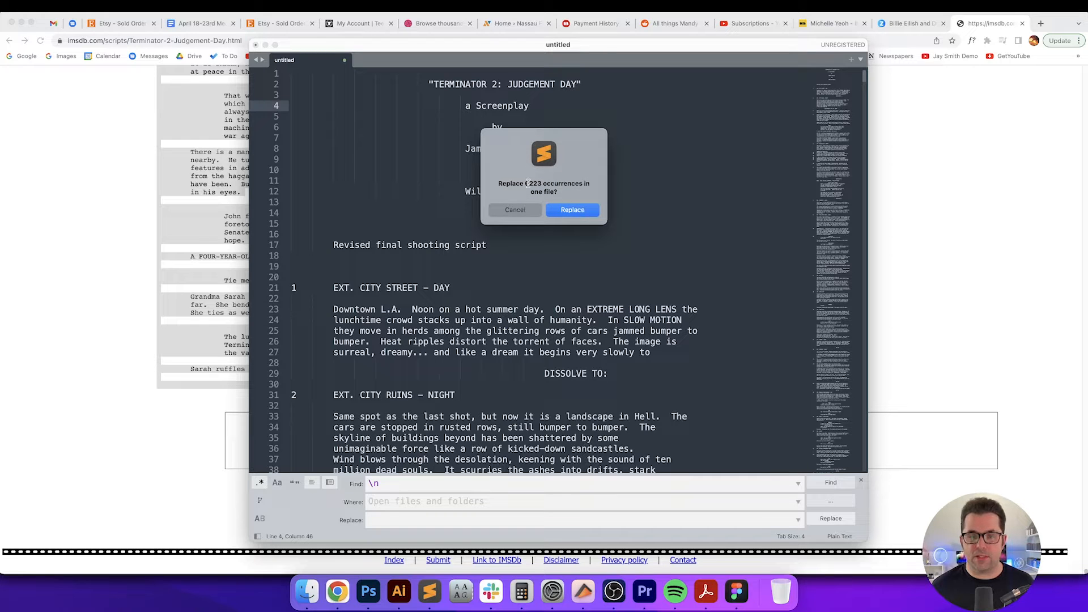
{"action": "left_click", "coordinate": [579, 213]}
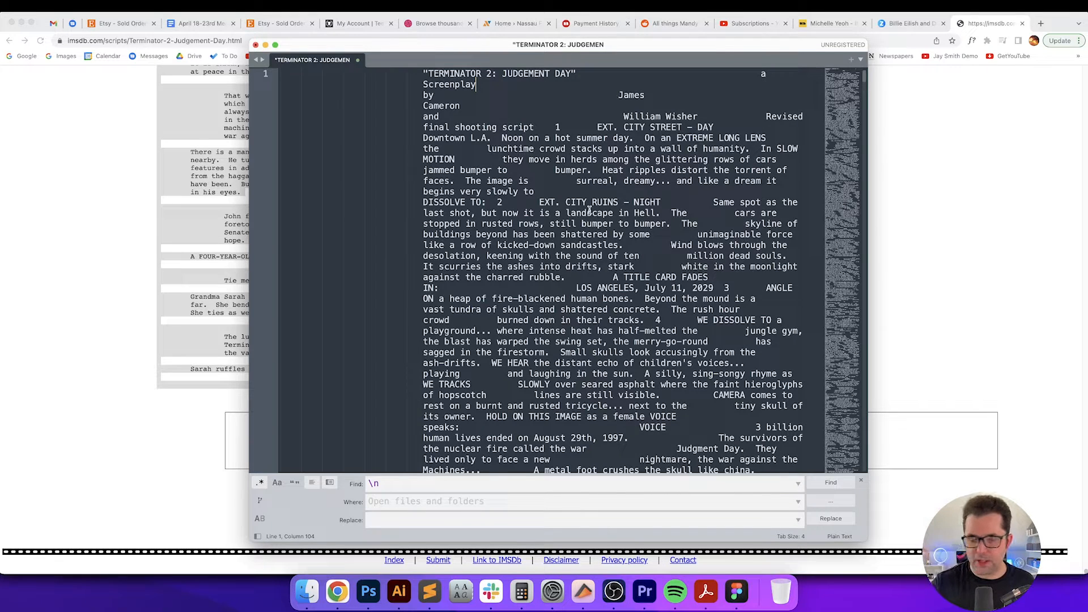
Try to replace every tab (\t) in the script with a space
{"action": "left_click", "coordinate": [452, 482]}
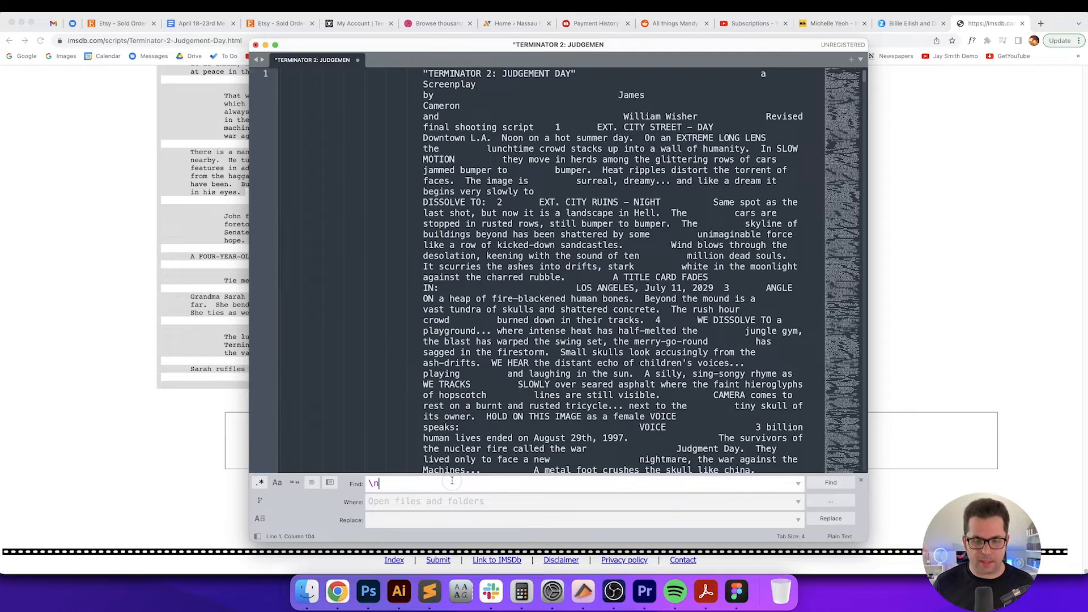
{"action": "key", "text": "BackSpace"}
{"action": "type", "text": "t"}
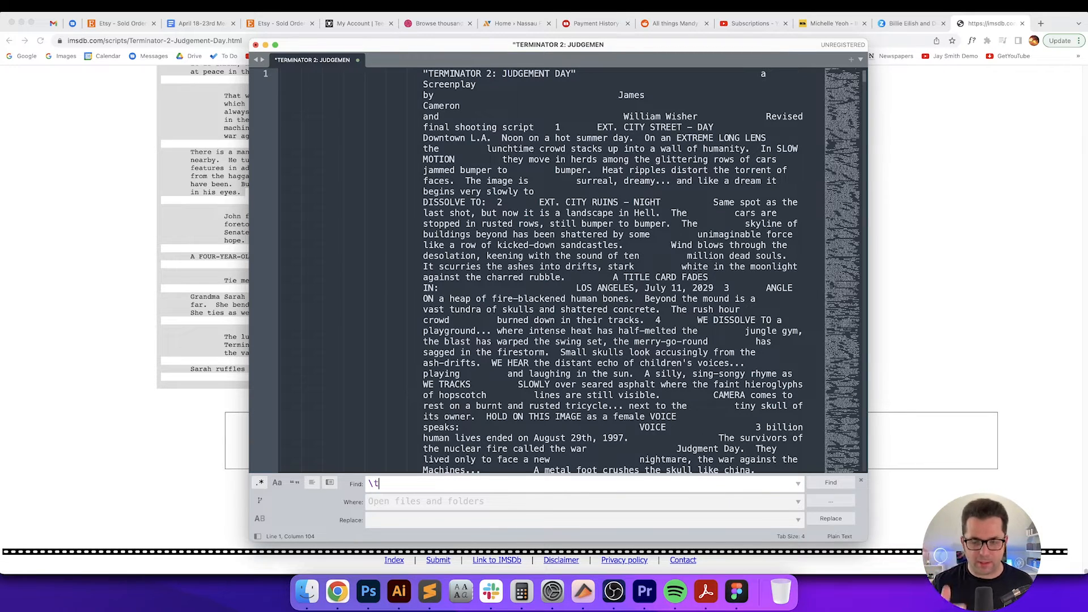
{"action": "key", "text": "Tab"}
{"action": "key", "text": "Tab"}
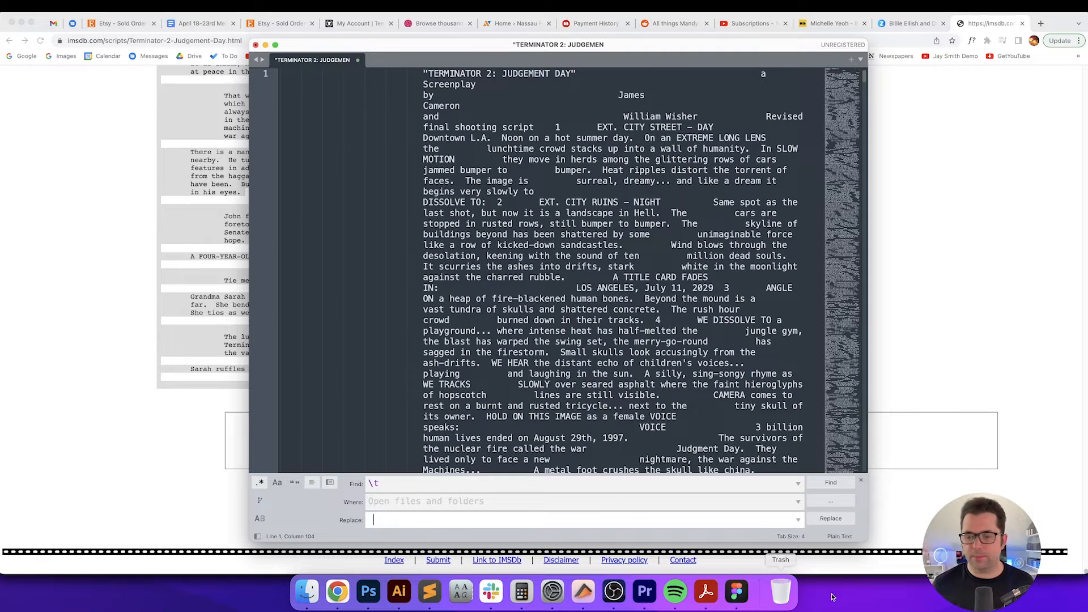
{"action": "left_click", "coordinate": [827, 519]}
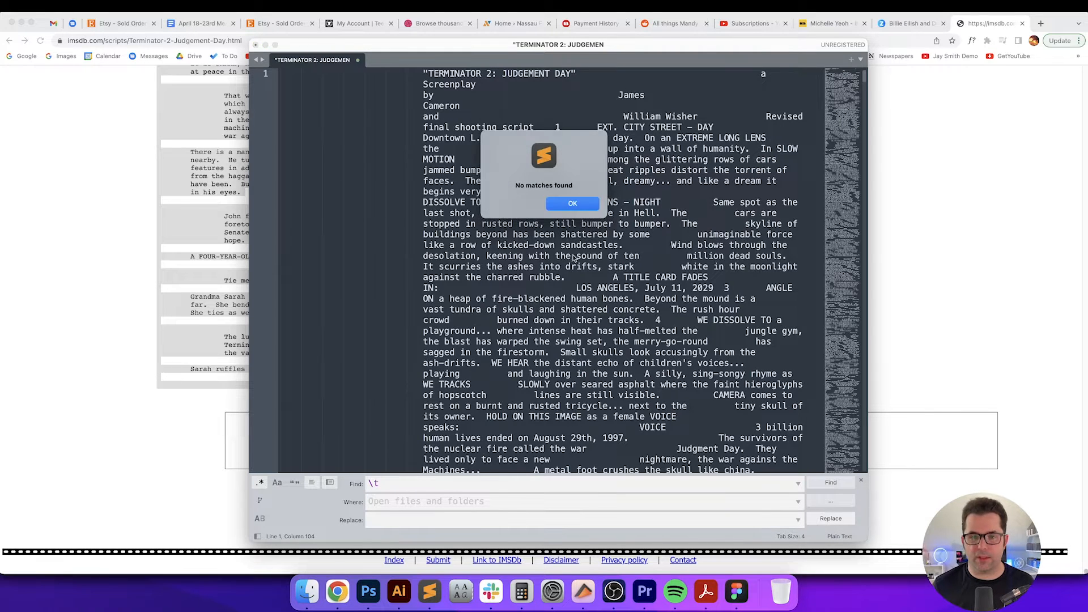
{"action": "left_click", "coordinate": [572, 203]}
Delete all the blank spaces in front of the "TERMINATOR 2: JUDGEMENT DAY" title at the start of the script
{"action": "left_click", "coordinate": [412, 73]}
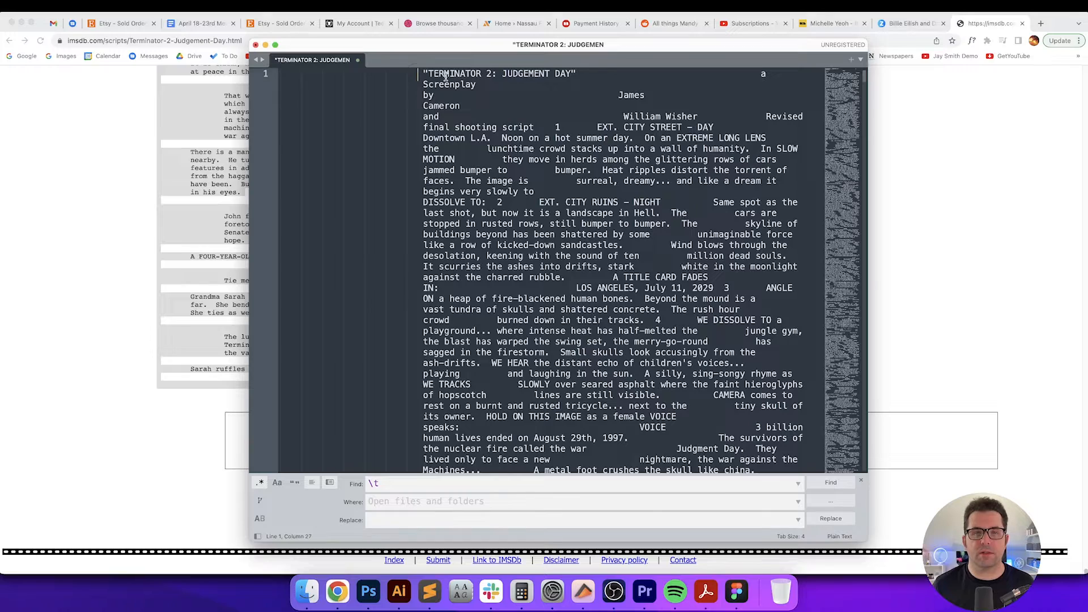
{"action": "key", "text": "BackSpace"}
{"action": "key", "text": "BackSpace"}
{"action": "key", "text": "BackSpace"}
{"action": "key", "text": "BackSpace"}
{"action": "key", "text": "shift+Home"}
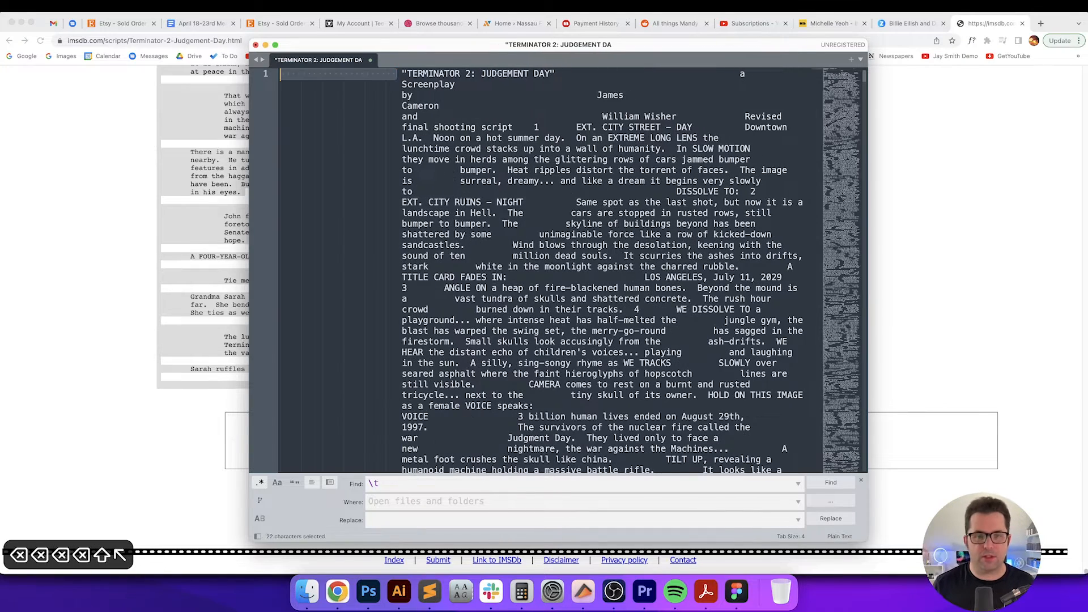
{"action": "key", "text": "BackSpace"}
{"action": "key", "text": "Delete"}
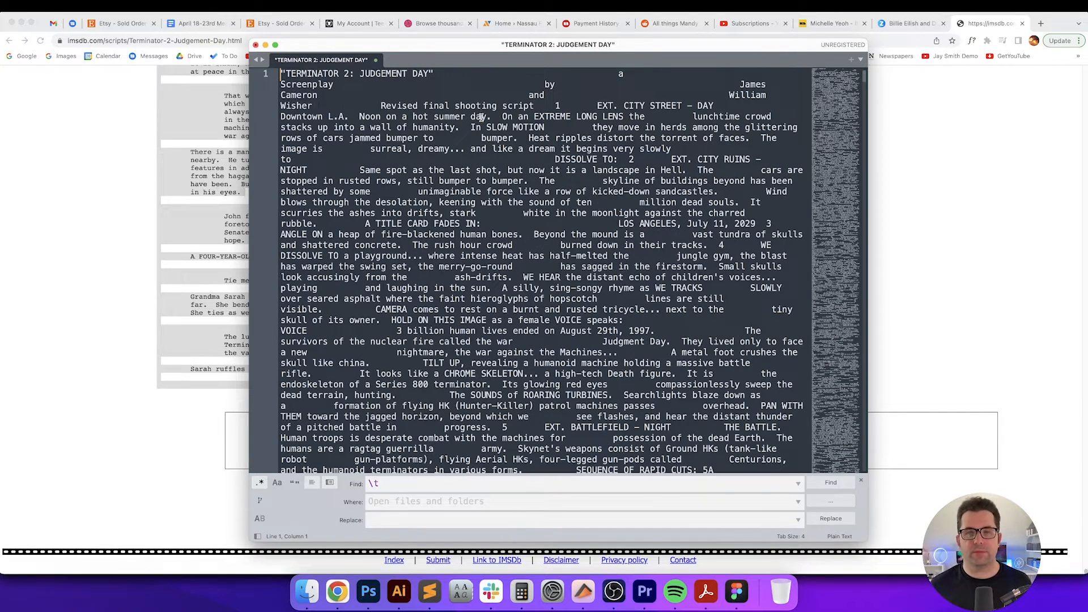
{"action": "double_click", "coordinate": [572, 75]}
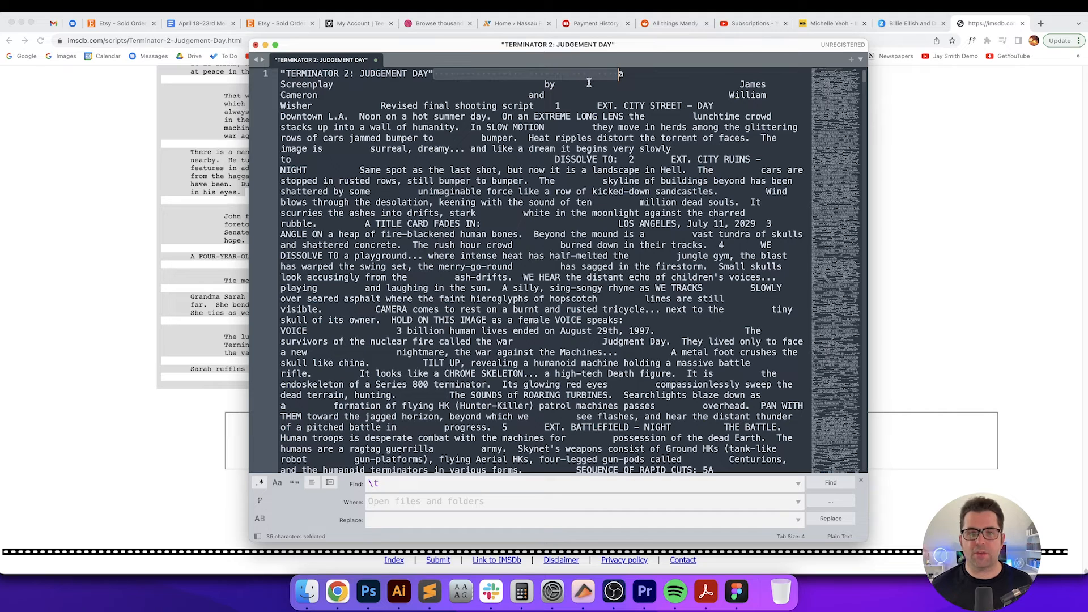
{"action": "left_click", "coordinate": [485, 78]}
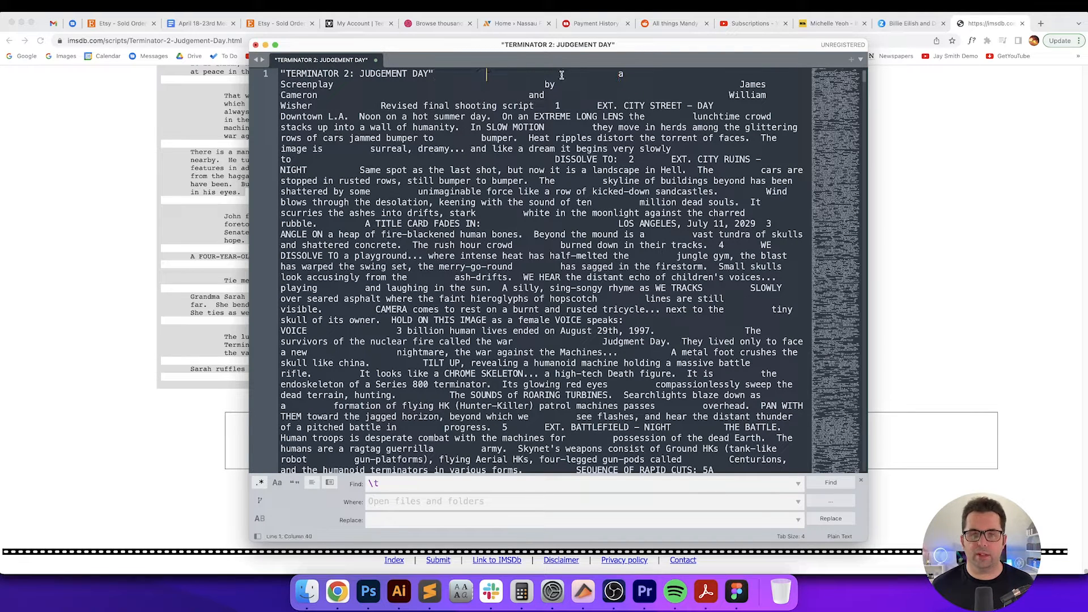
{"action": "double_click", "coordinate": [576, 78]}
{"action": "left_click", "coordinate": [633, 77]}
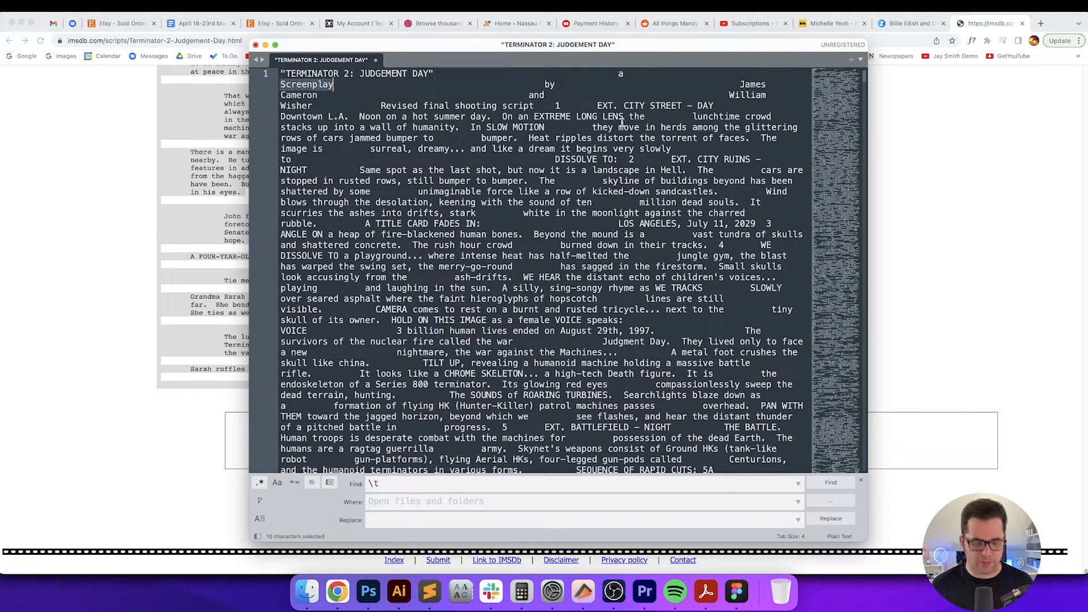
{"action": "double_click", "coordinate": [479, 78]}
{"action": "left_click", "coordinate": [454, 76]}
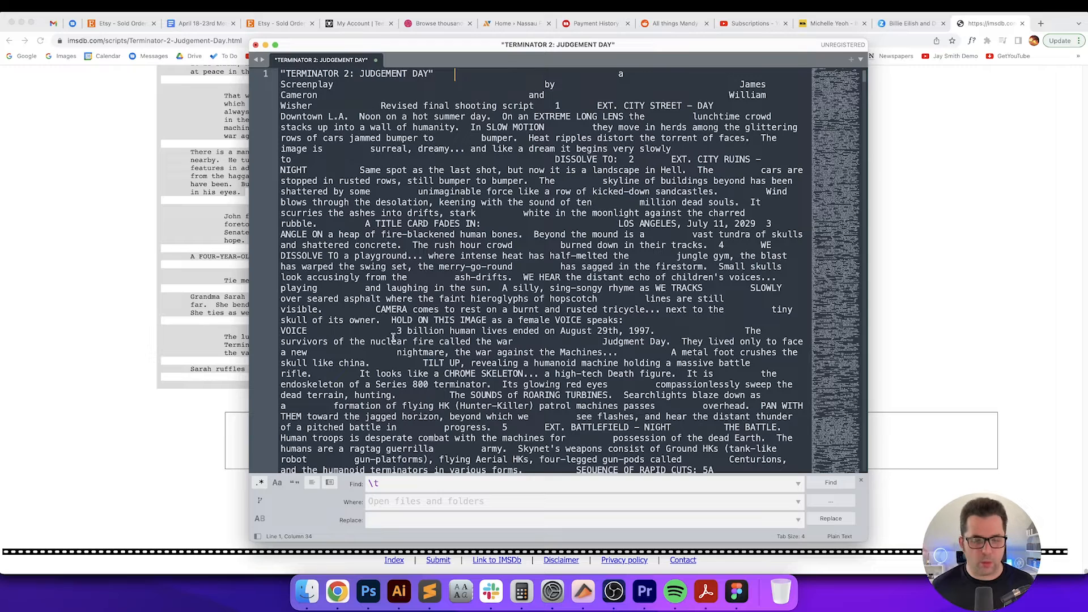
Turn off regular-expression matching, search the script for a run of 50 spaces and copy that run
{"action": "left_click", "coordinate": [260, 483]}
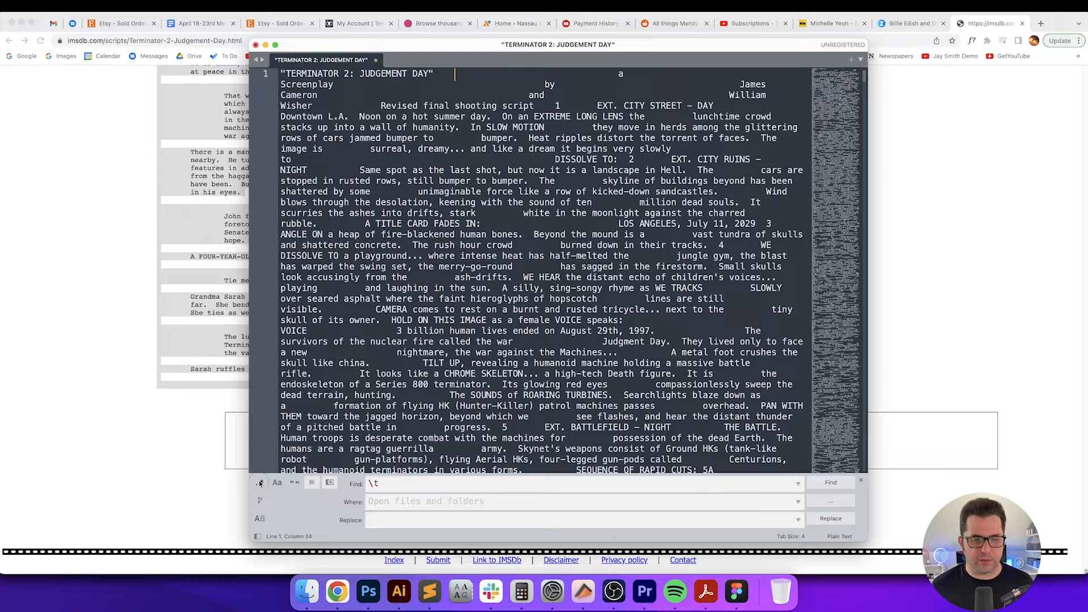
{"action": "triple_click", "coordinate": [435, 487]}
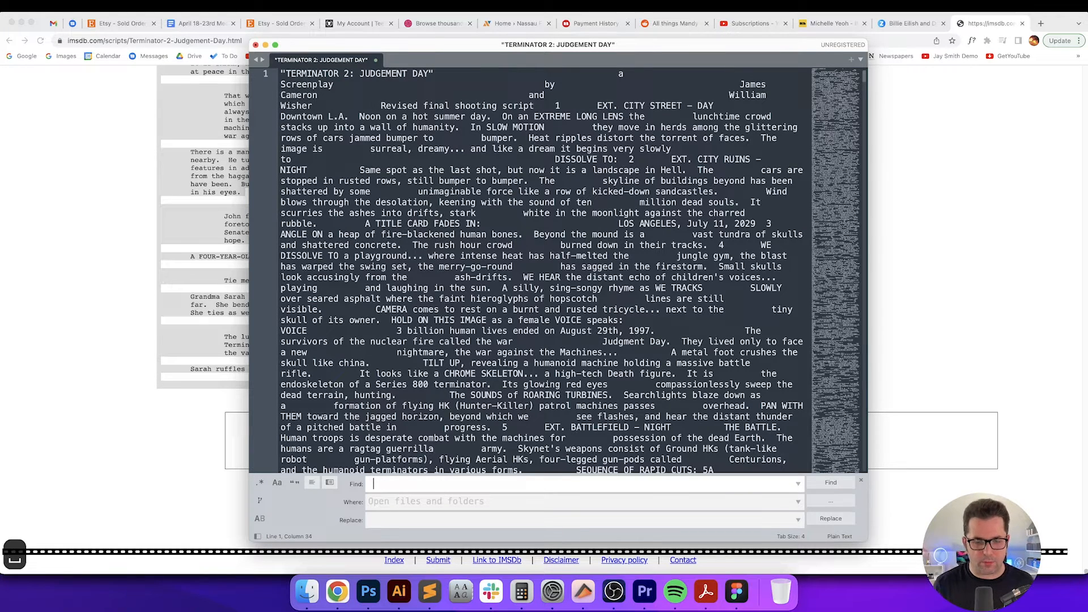
{"action": "key", "text": "super+f"}
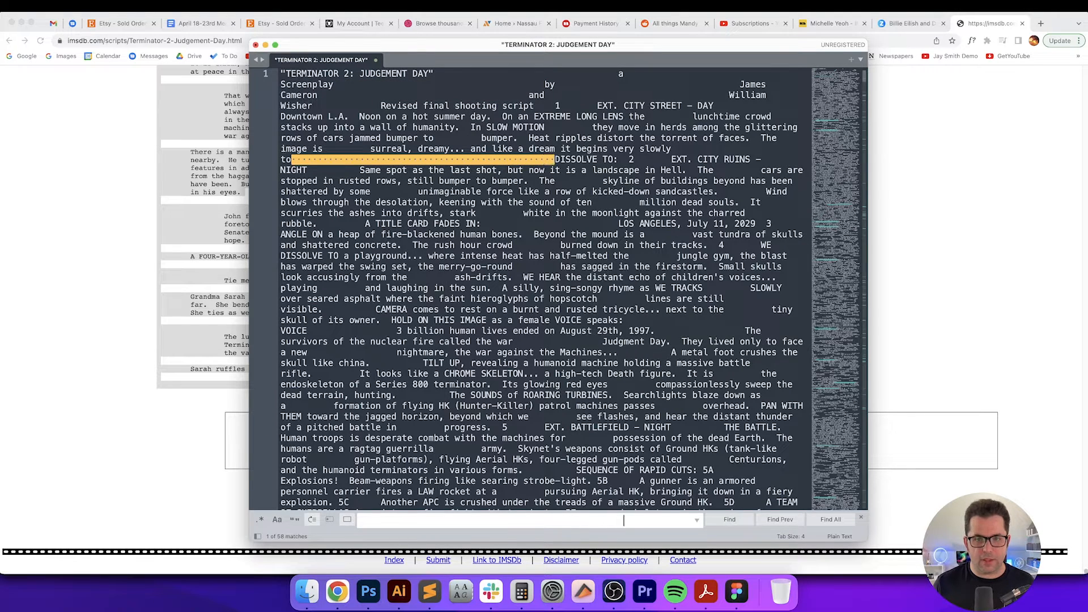
{"action": "key", "text": "BackSpace"}
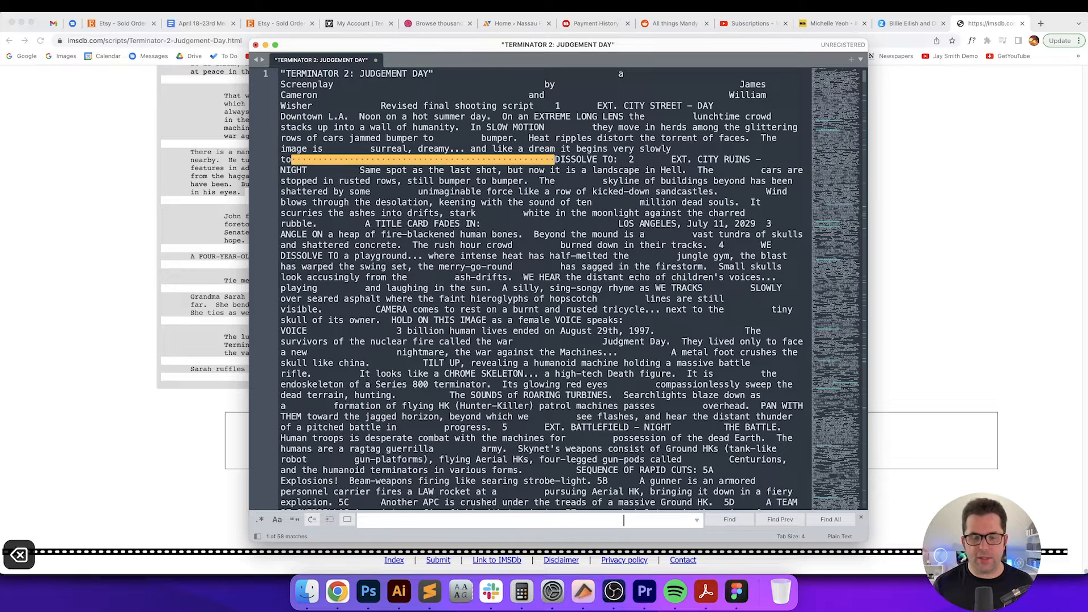
{"action": "left_click_drag", "start_coordinate": [643, 519], "coordinate": [347, 520]}
{"action": "key", "text": "super+c"}
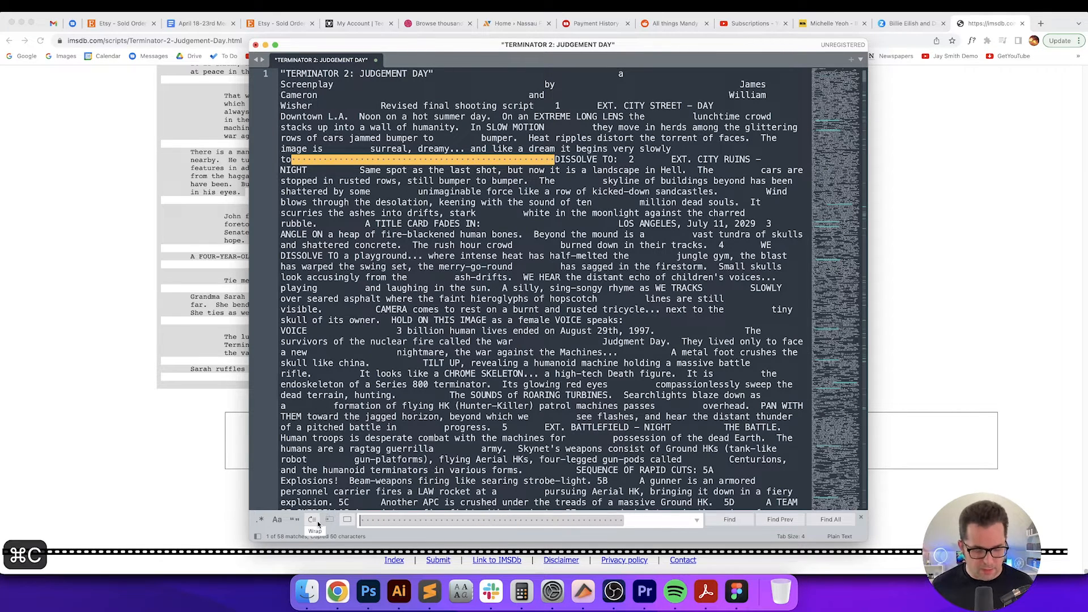
Replace every run of 50 spaces in the open script with a single space
{"action": "key", "text": "shift+super+f"}
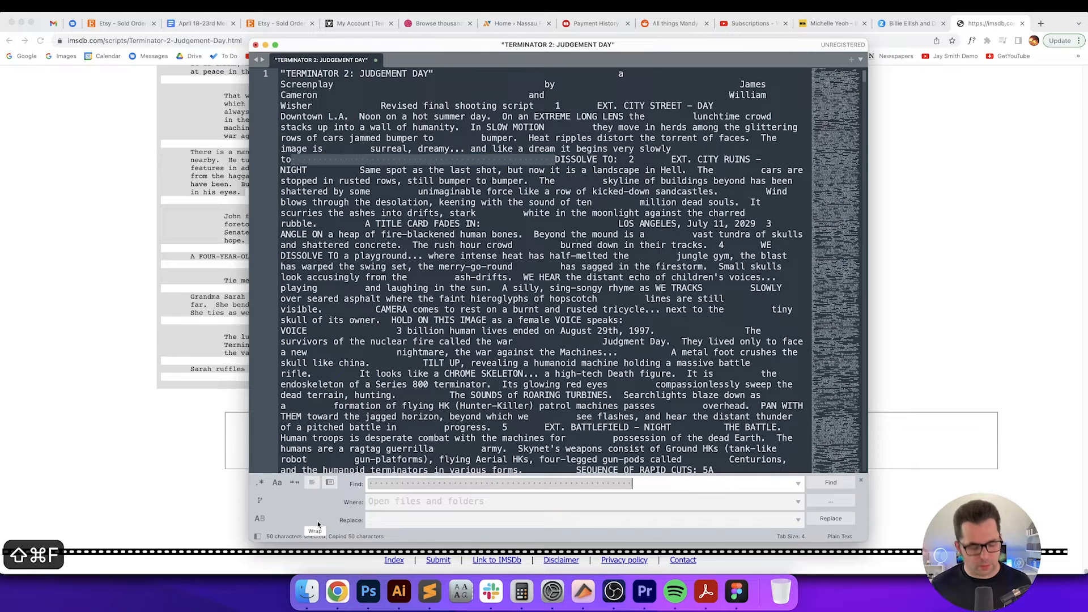
{"action": "key", "text": "super+v"}
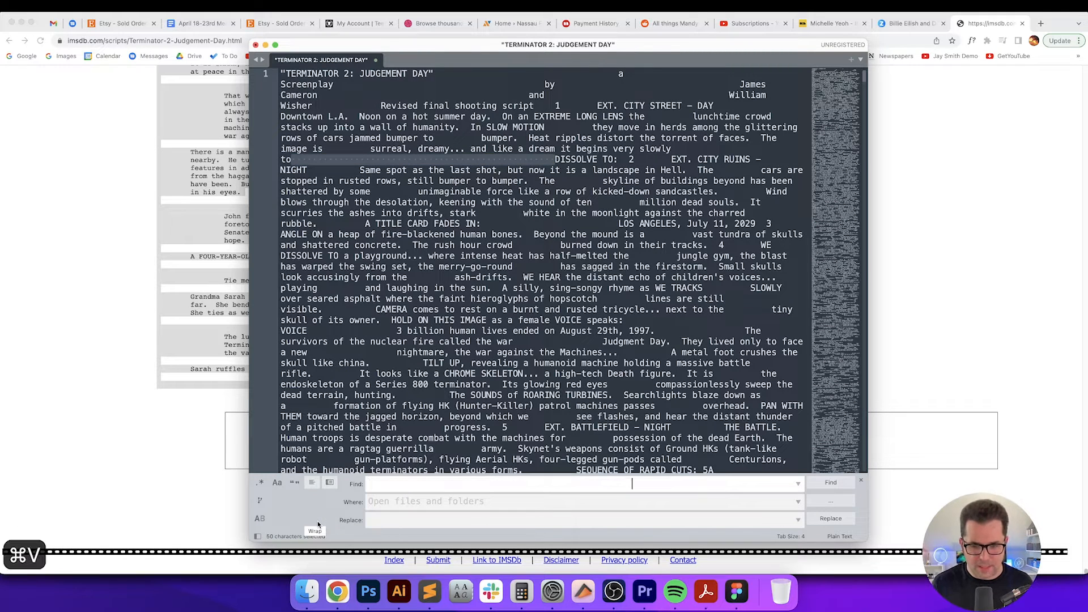
{"action": "key", "text": "Tab"}
{"action": "key", "text": "Tab"}
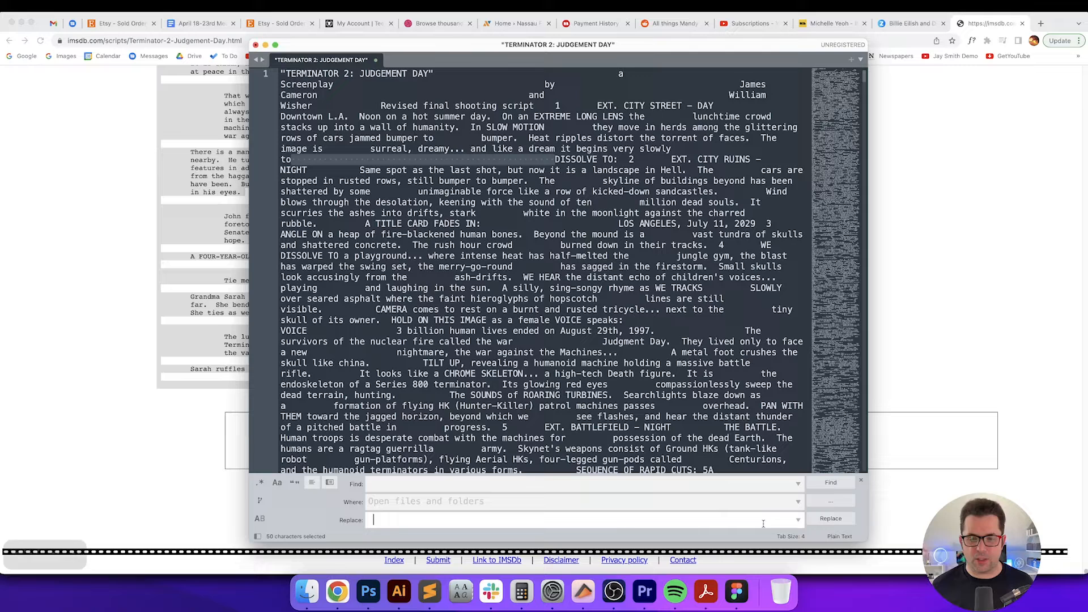
{"action": "left_click", "coordinate": [831, 519]}
{"action": "left_click", "coordinate": [574, 210]}
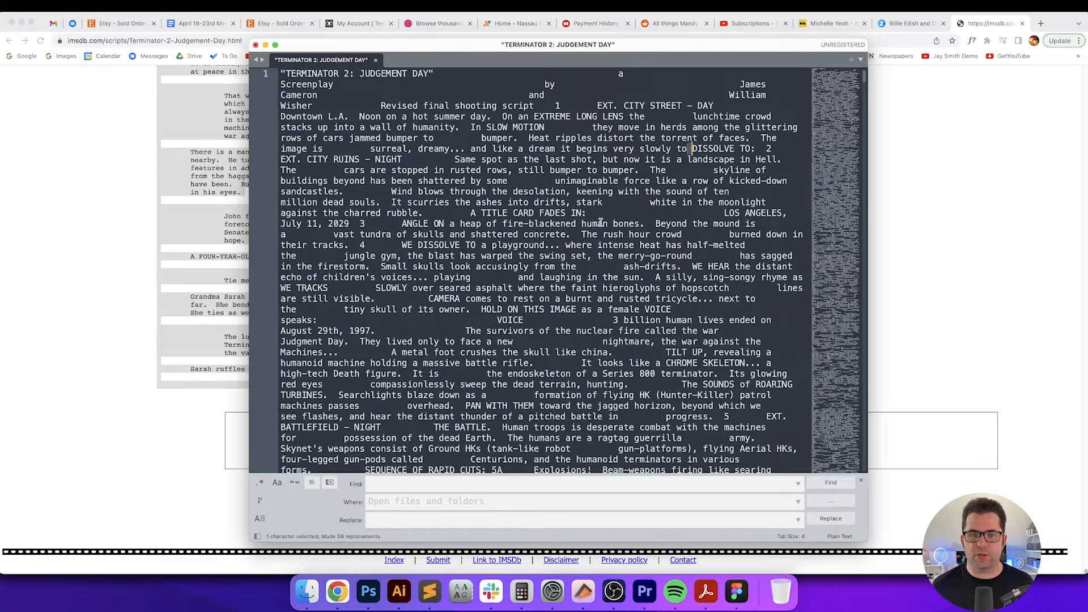
Shorten the searched run of spaces little by little from 50, replacing all matches of each length with a single space
{"action": "left_click", "coordinate": [709, 483]}
{"action": "key", "text": "BackSpace"}
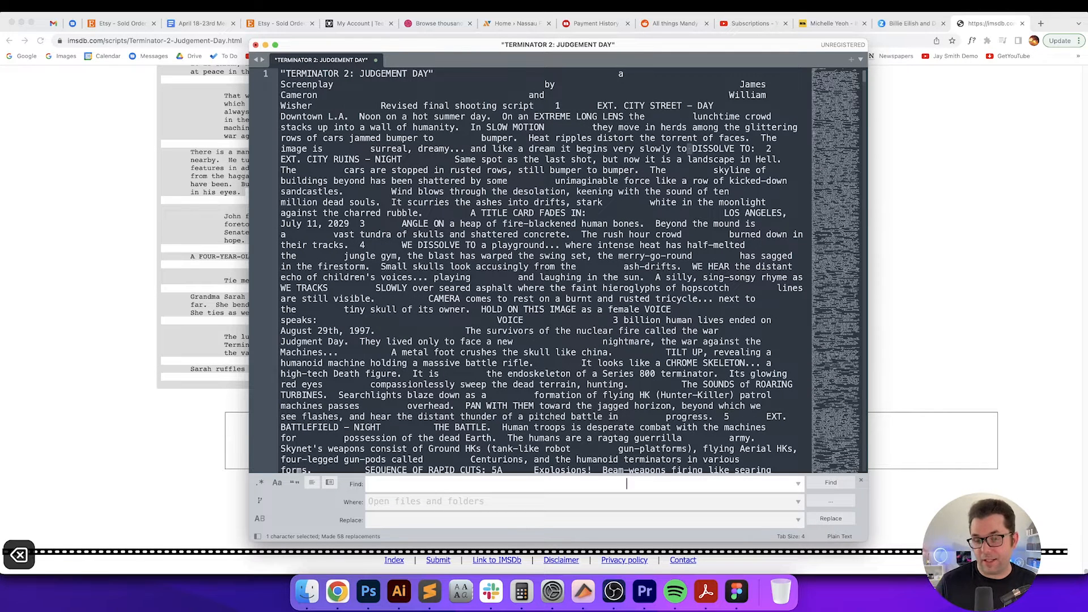
{"action": "left_click", "coordinate": [831, 518]}
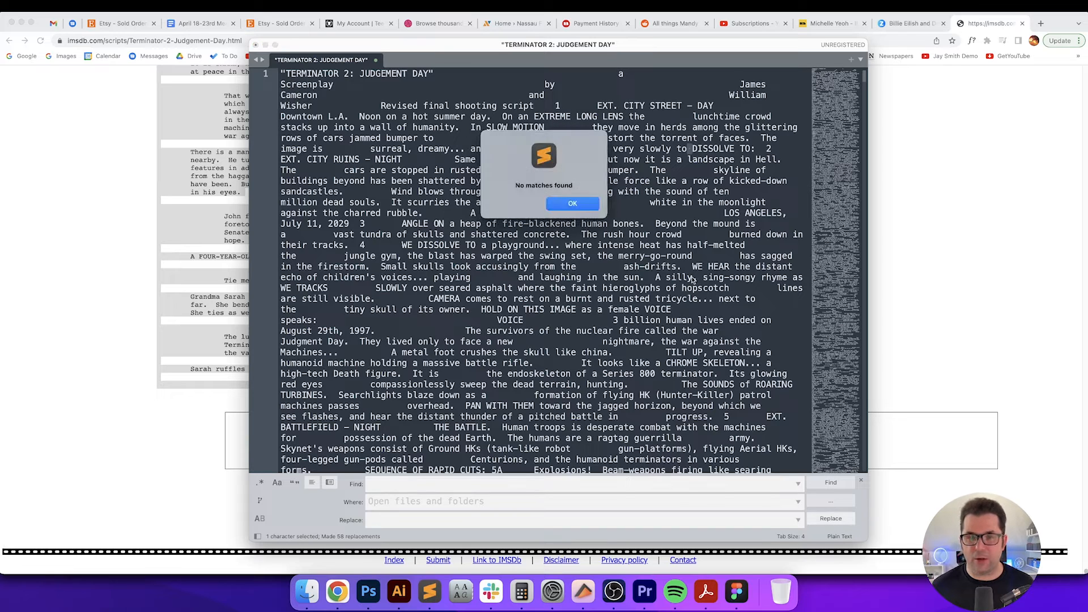
{"action": "left_click", "coordinate": [578, 208]}
{"action": "key", "text": "BackSpace"}
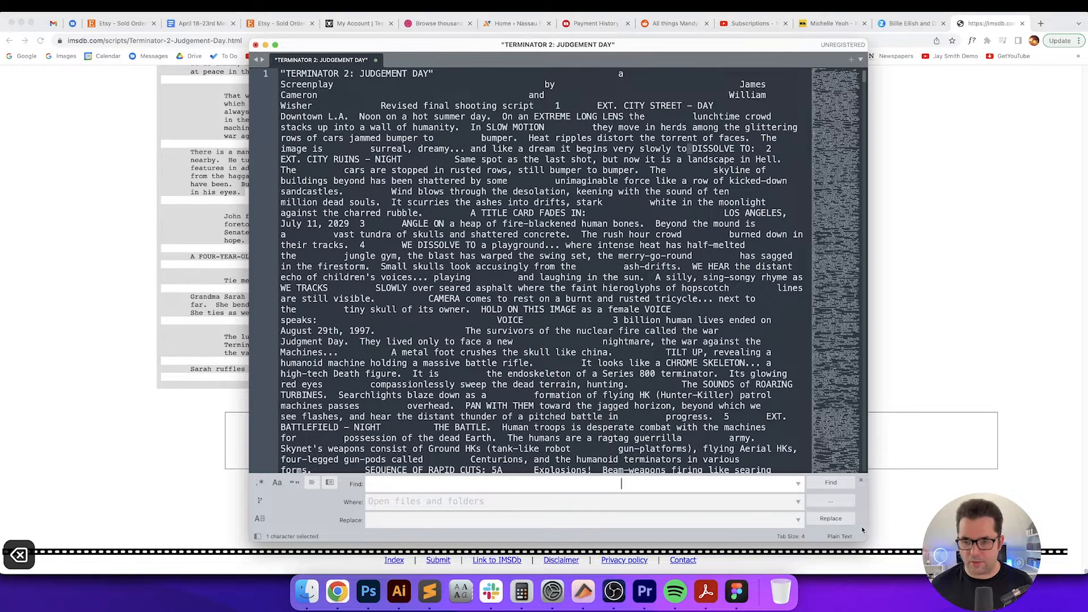
{"action": "left_click", "coordinate": [844, 519]}
{"action": "key", "text": "Return"}
{"action": "key", "text": "BackSpace"}
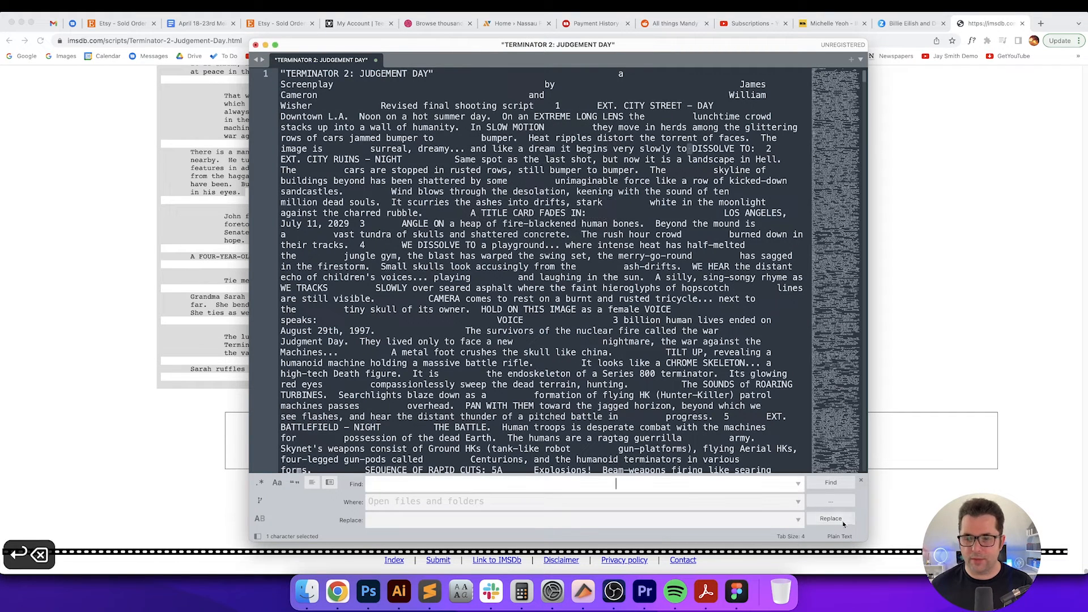
{"action": "left_click", "coordinate": [831, 519]}
{"action": "key", "text": "Return"}
{"action": "key", "text": "BackSpace"}
{"action": "left_click", "coordinate": [830, 519]}
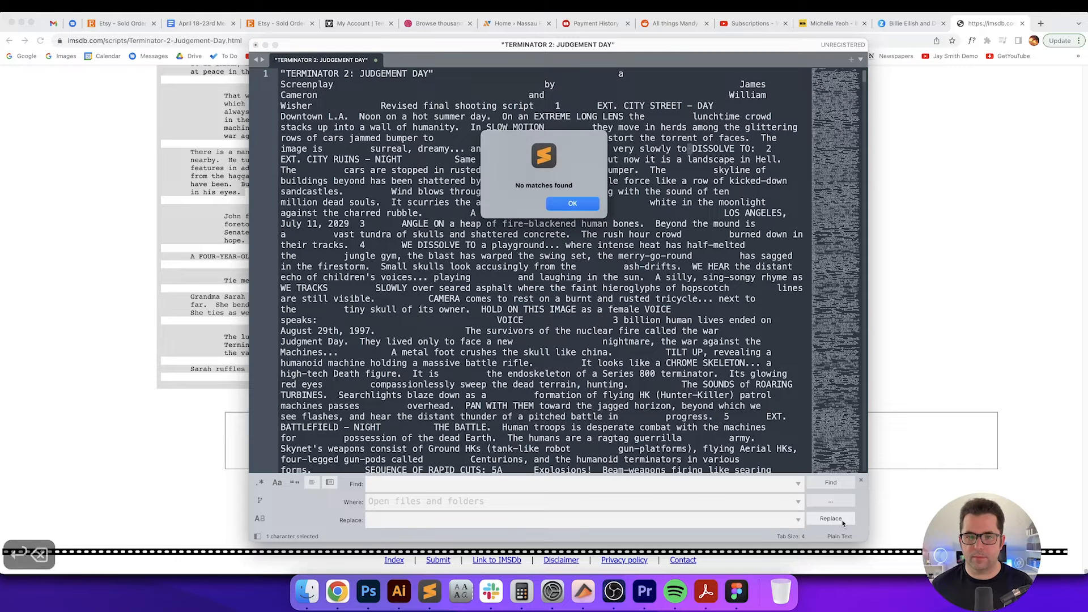
{"action": "key", "text": "Return"}
{"action": "key", "text": "BackSpace"}
{"action": "left_click", "coordinate": [843, 522]}
{"action": "key", "text": "Return"}
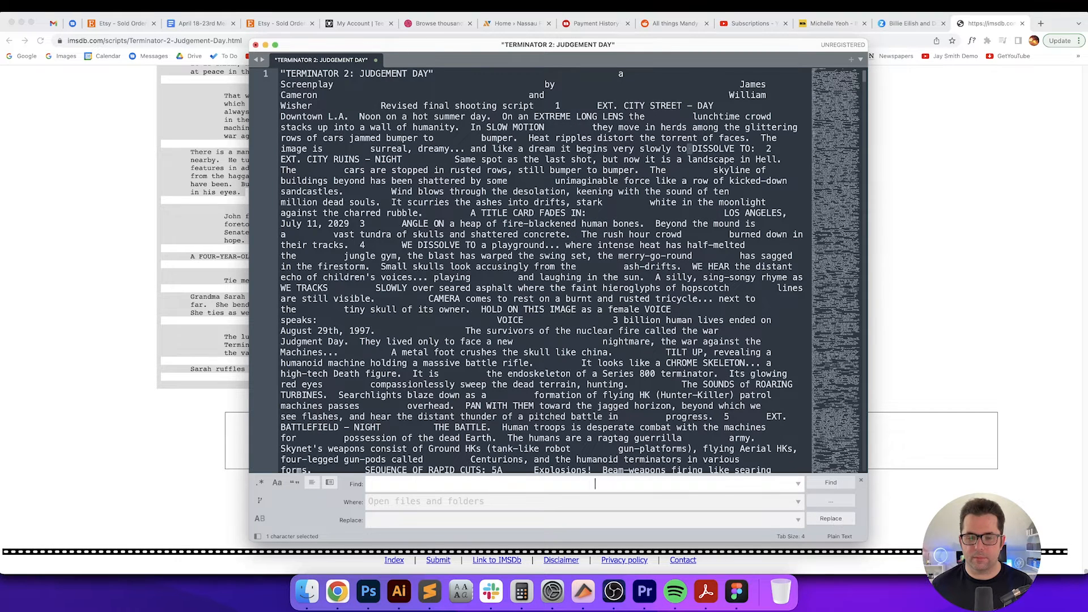
{"action": "key", "text": "BackSpace"}
{"action": "key", "text": "BackSpace"}
{"action": "key", "text": "BackSpace"}
{"action": "left_click", "coordinate": [842, 521]}
{"action": "key", "text": "Return"}
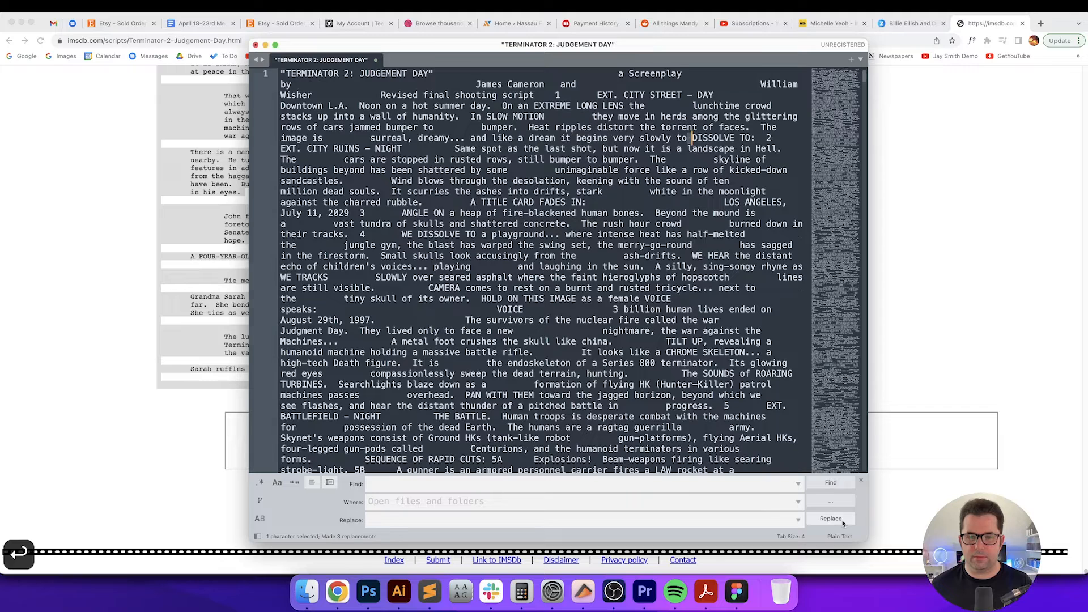
Try replacing several further, progressively shorter runs of spaces throughout the script with a single space
{"action": "left_click", "coordinate": [840, 520]}
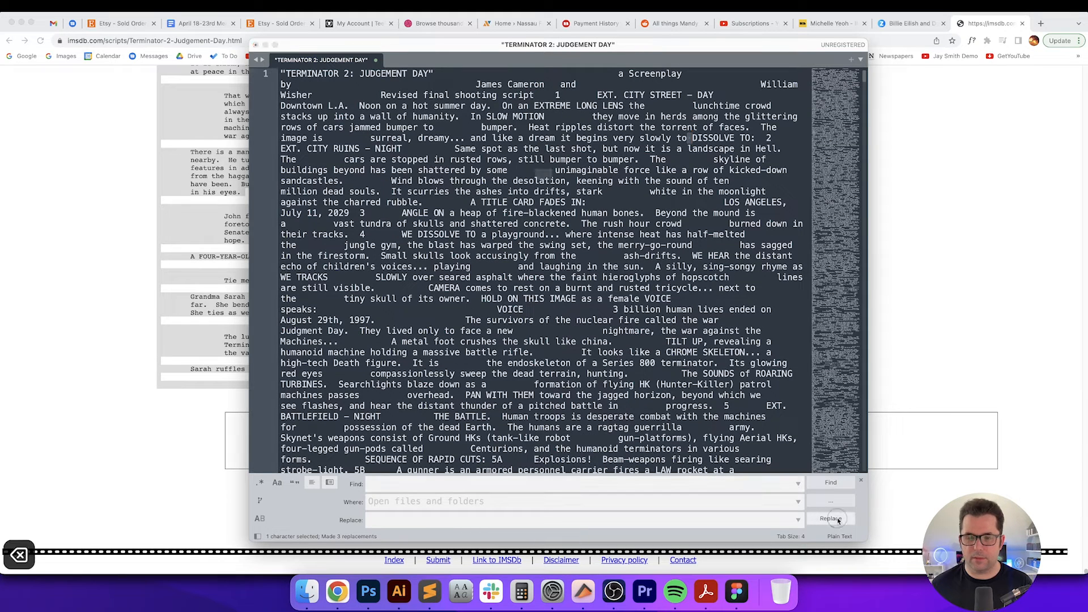
{"action": "key", "text": "Return"}
{"action": "key", "text": "BackSpace"}
{"action": "left_click", "coordinate": [839, 521]}
{"action": "key", "text": "Return"}
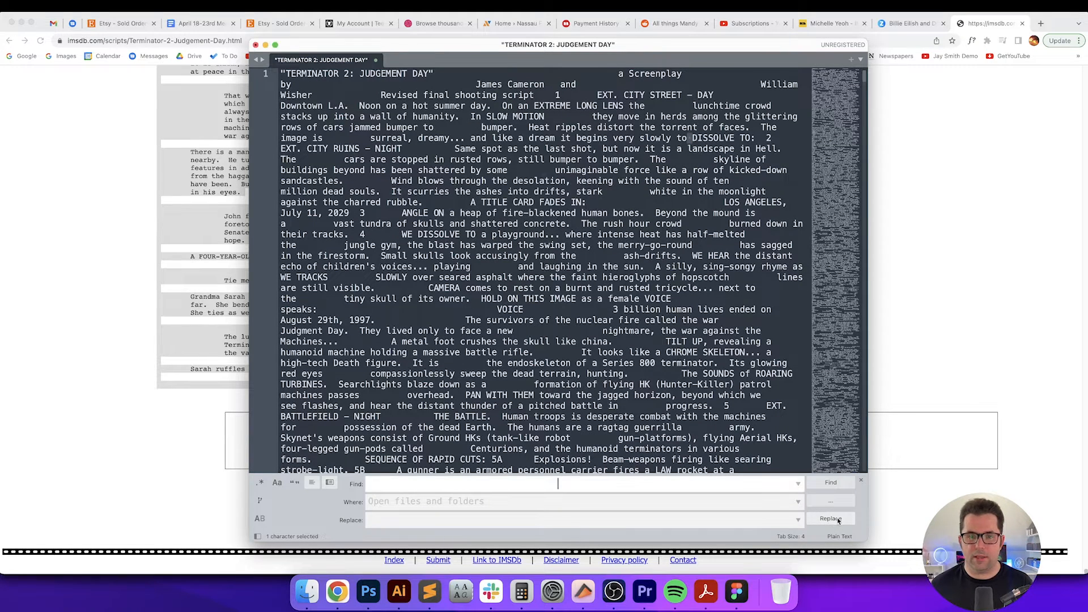
{"action": "left_click", "coordinate": [839, 521]}
{"action": "key", "text": "Return"}
{"action": "key", "text": "BackSpace"}
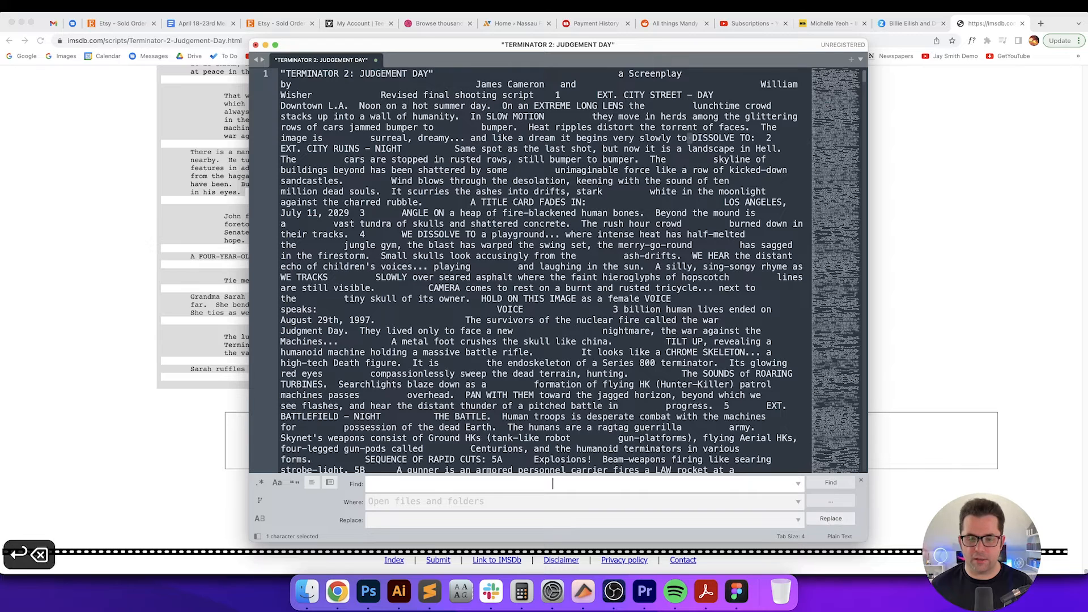
List the matches for the run of spaces and delete the heading and file-name lines above the script in the results
{"action": "key", "text": "Return"}
{"action": "key", "text": "super+z"}
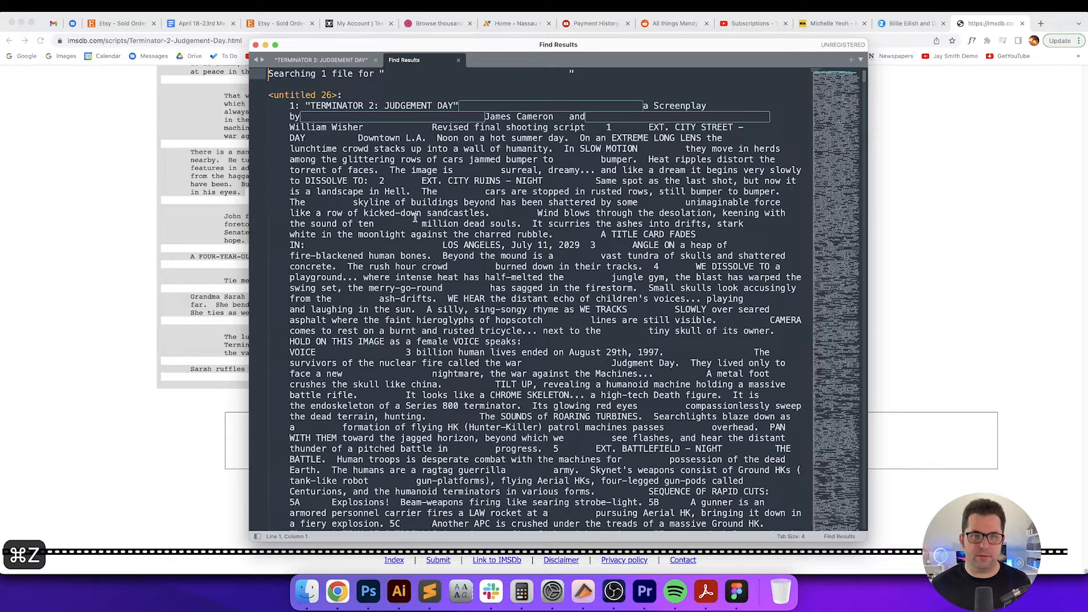
{"action": "left_click", "coordinate": [374, 149]}
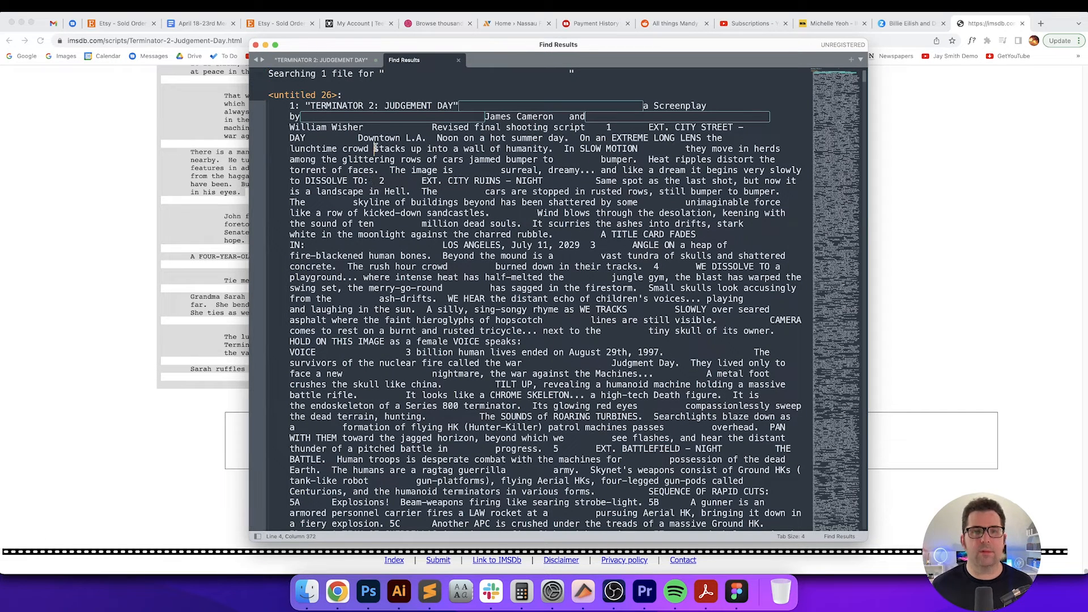
{"action": "left_click", "coordinate": [364, 89]}
{"action": "key", "text": "shift+super+Up"}
{"action": "key", "text": "Delete"}
{"action": "key", "text": "Delete"}
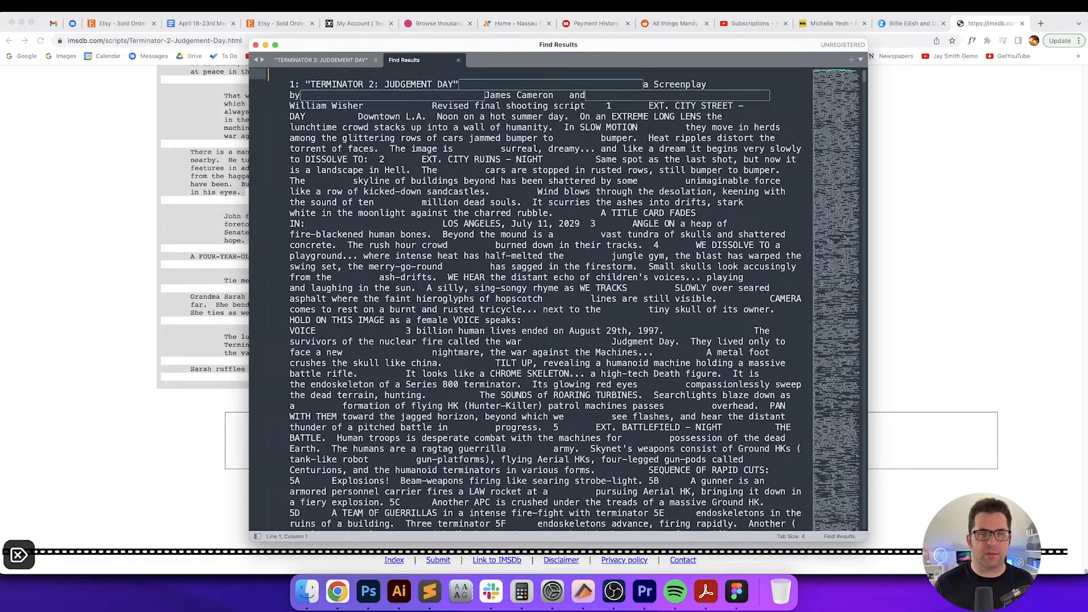
{"action": "key", "text": "Delete"}
{"action": "key", "text": "Delete"}
{"action": "key", "text": "Delete"}
{"action": "key", "text": "Delete"}
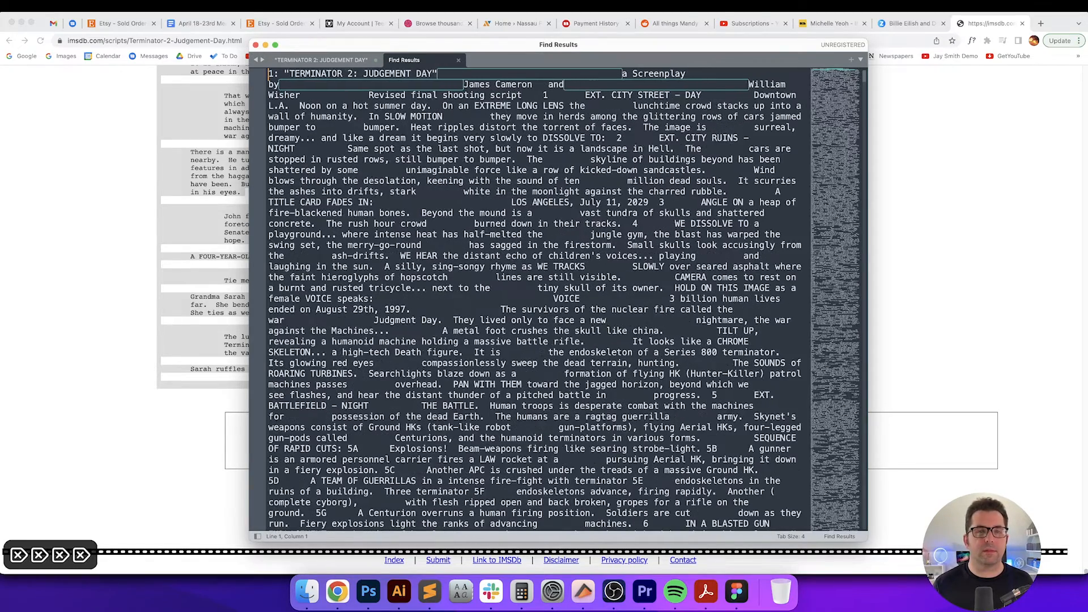
Search for a run of 35 spaces and replace every match in the open files with a single space
{"action": "key", "text": "super+f"}
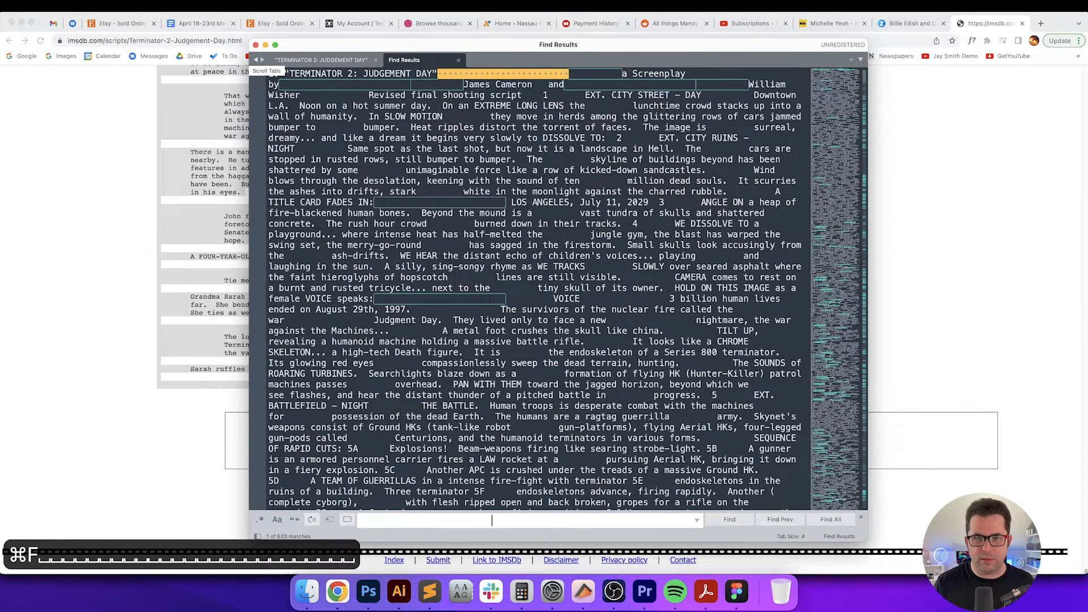
{"action": "key", "text": "super+a"}
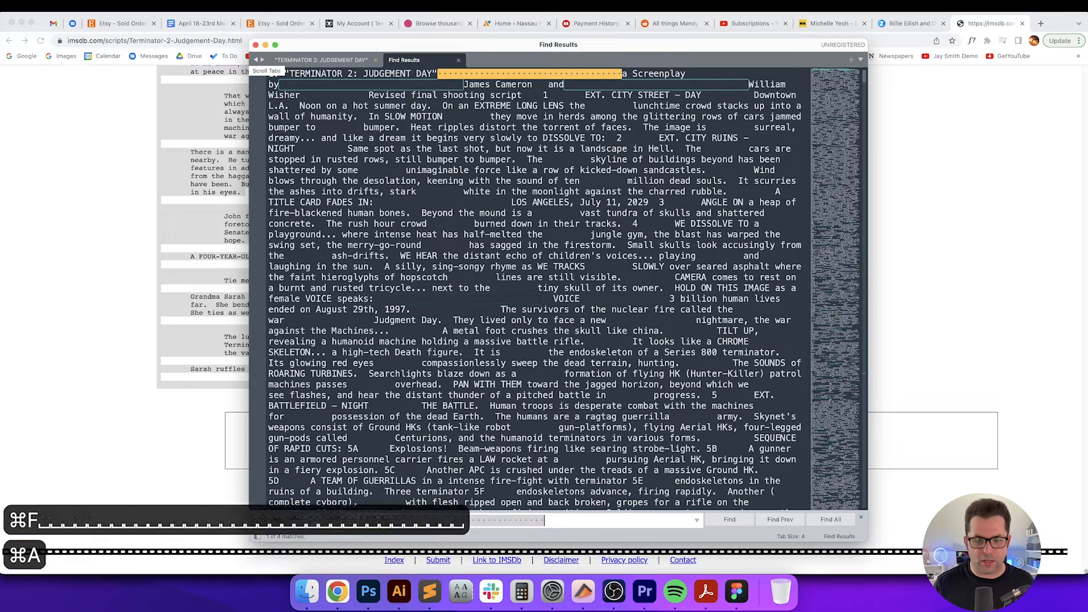
{"action": "key", "text": "super+c"}
{"action": "key", "text": "super+shift+f"}
{"action": "key", "text": "super+v"}
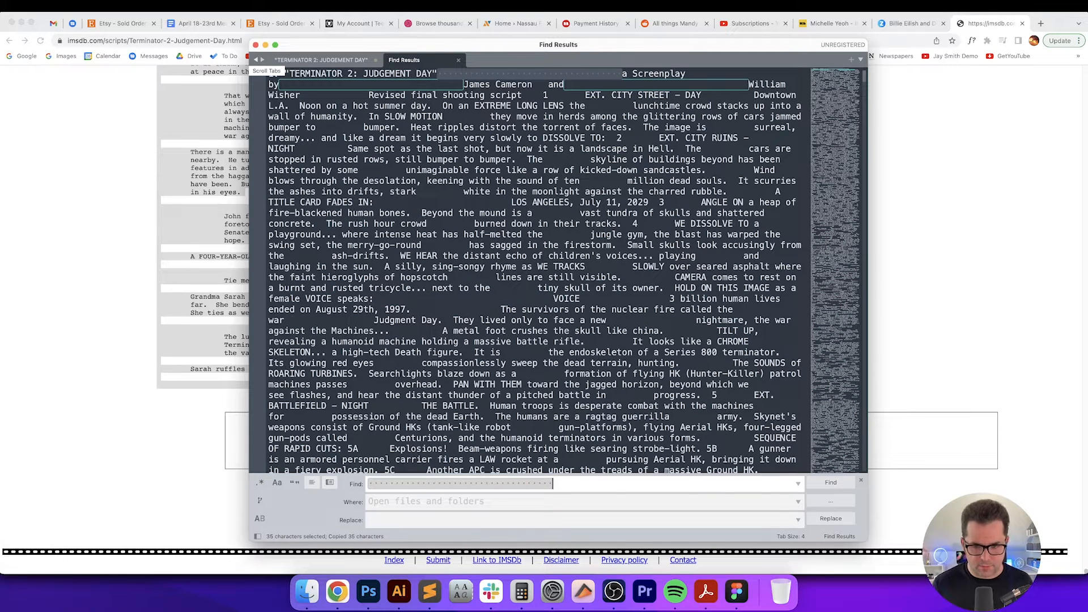
{"action": "key", "text": "Tab"}
{"action": "key", "text": "Tab"}
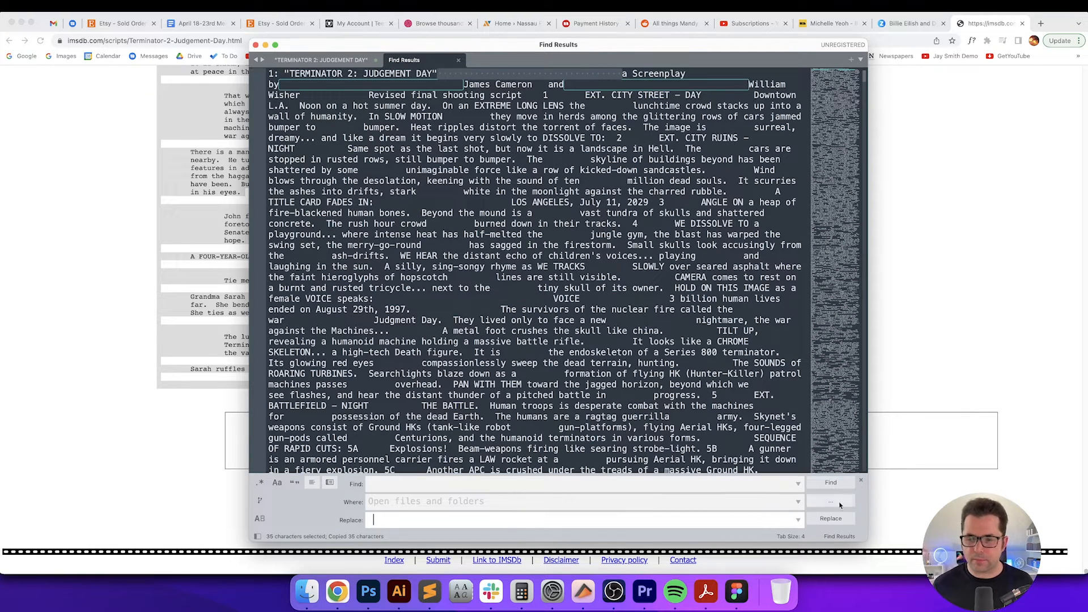
{"action": "left_click", "coordinate": [831, 519]}
{"action": "left_click", "coordinate": [573, 210]}
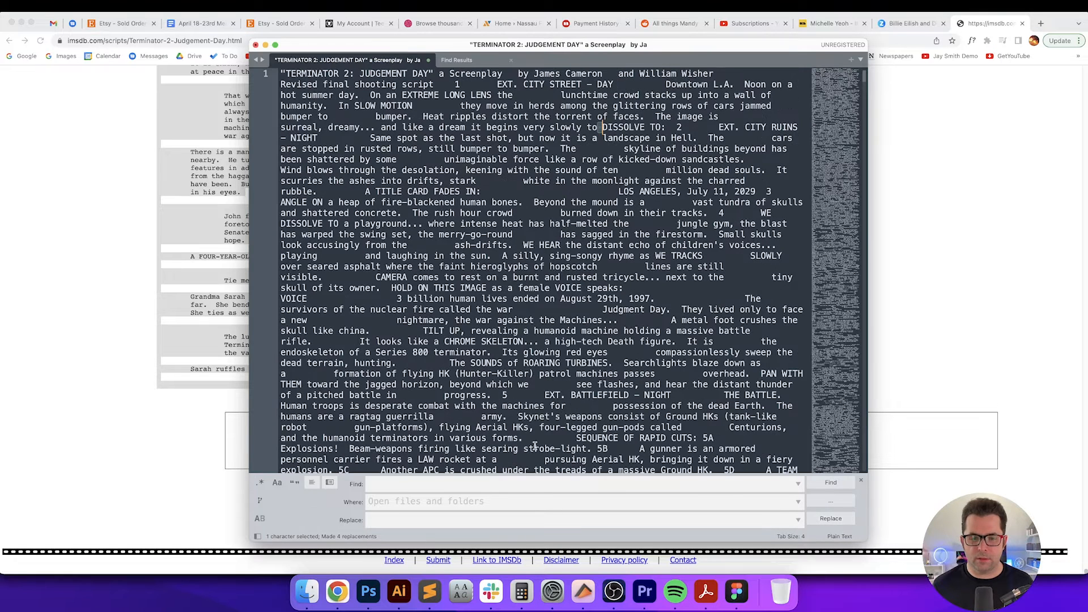
Shorten the searched run by one more space and replace every match in the script with a single space
{"action": "left_click", "coordinate": [562, 483]}
{"action": "key", "text": "BackSpace"}
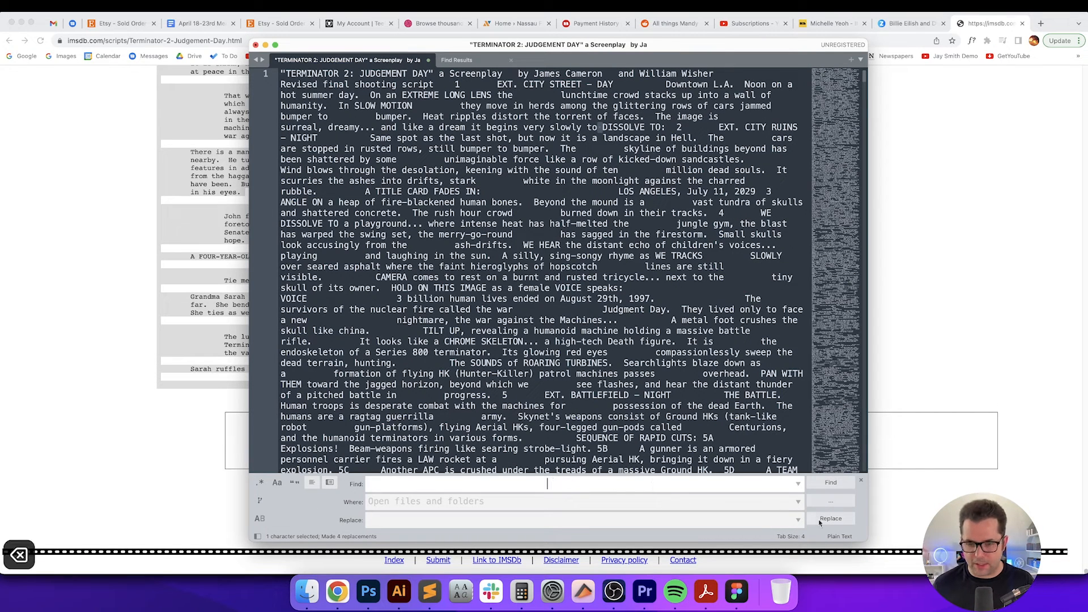
{"action": "left_click", "coordinate": [827, 519]}
{"action": "left_click", "coordinate": [578, 212]}
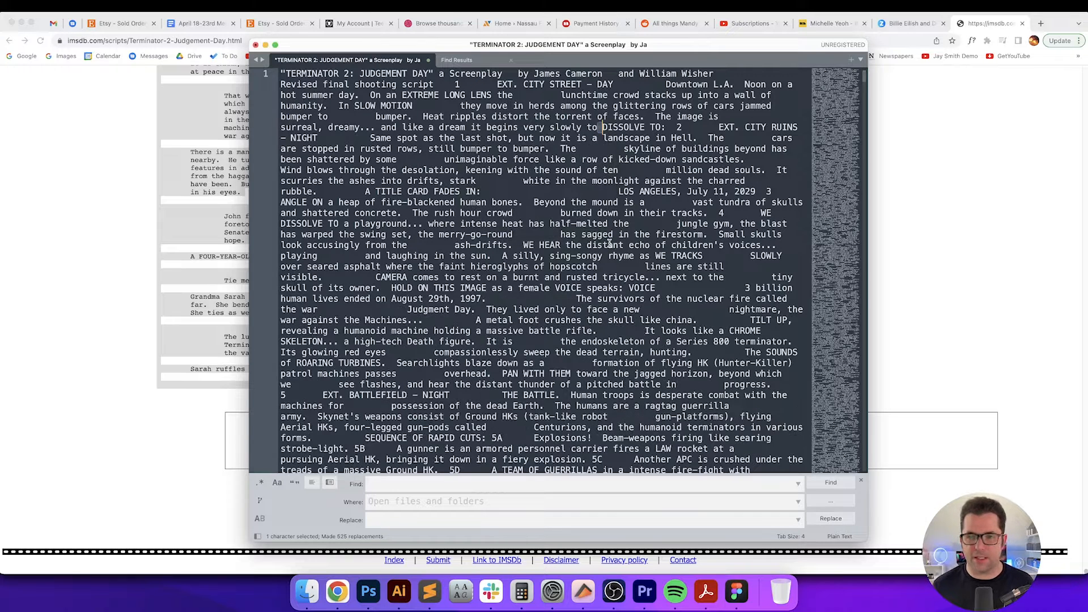
{"action": "left_click", "coordinate": [690, 486]}
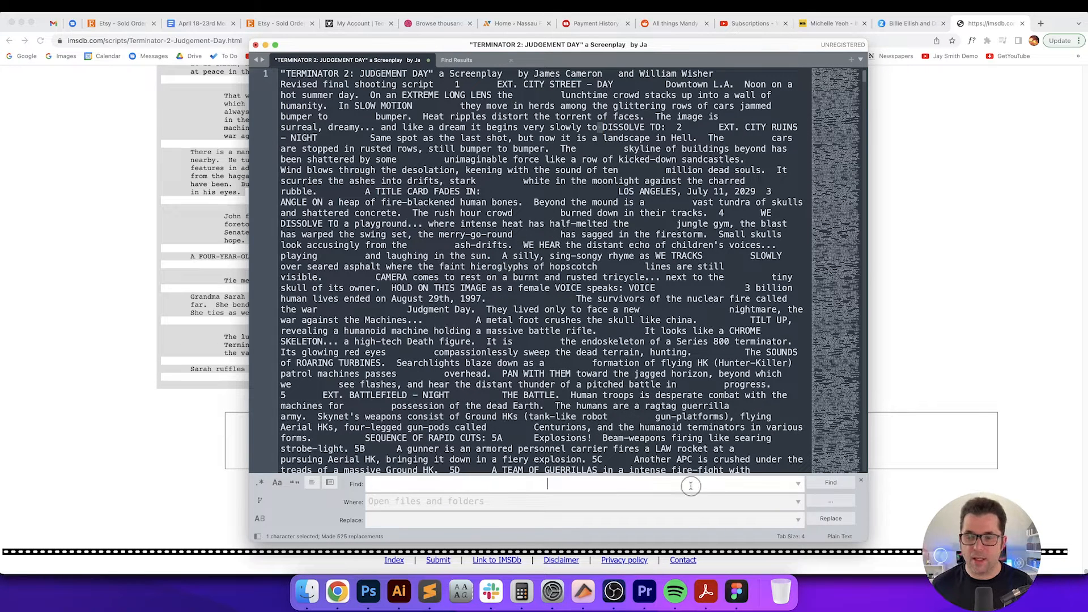
Try replacing three further runs of spaces with a single space, removing one space from the search text before each attempt
{"action": "key", "text": "BackSpace"}
{"action": "left_click", "coordinate": [840, 520]}
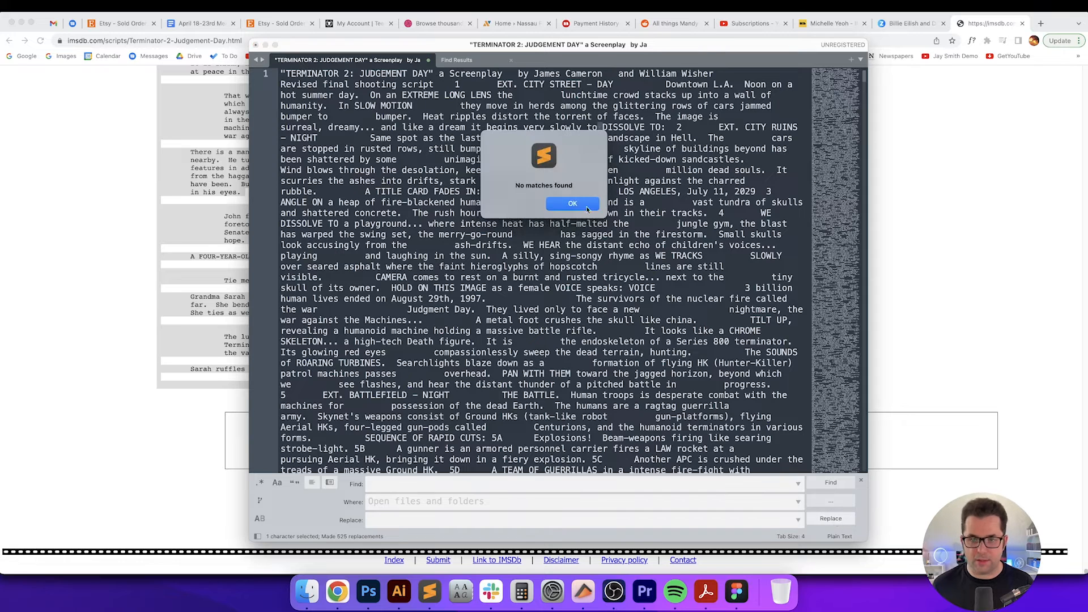
{"action": "left_click", "coordinate": [587, 209]}
{"action": "key", "text": "BackSpace"}
{"action": "left_click", "coordinate": [837, 518]}
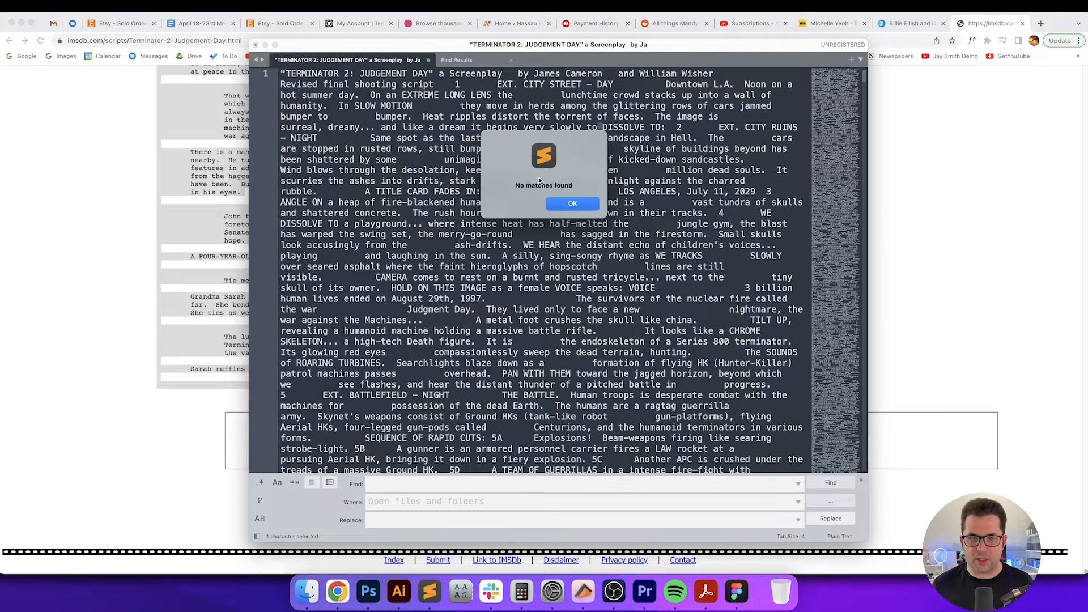
{"action": "left_click", "coordinate": [573, 203]}
{"action": "key", "text": "BackSpace"}
{"action": "left_click", "coordinate": [831, 519]}
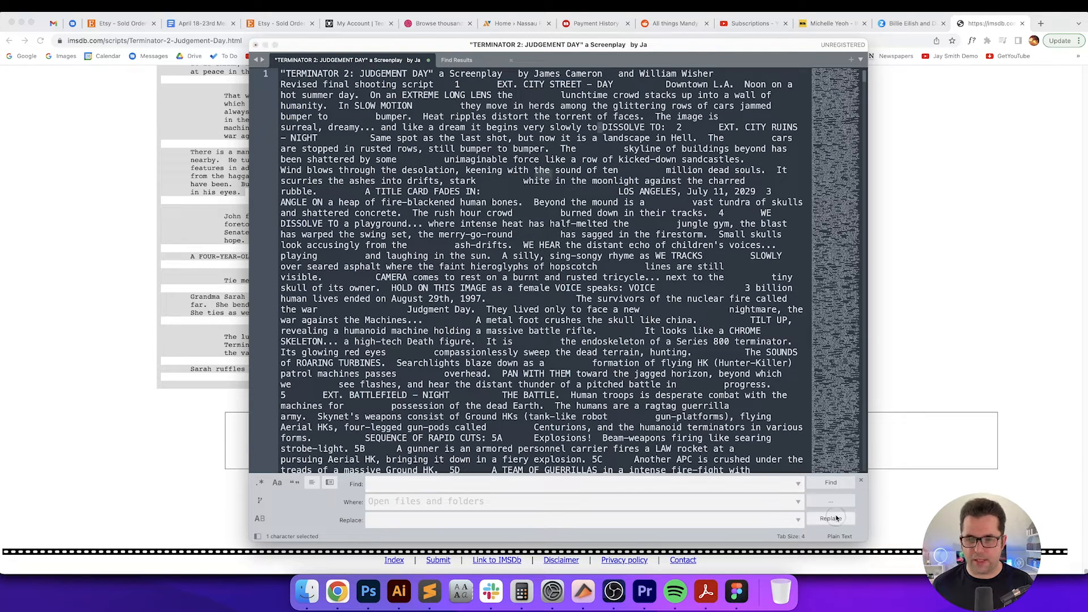
{"action": "key", "text": "Return"}
Shorten the searched run by one space twice, replacing every match in the script with a single space both times
{"action": "key", "text": "BackSpace"}
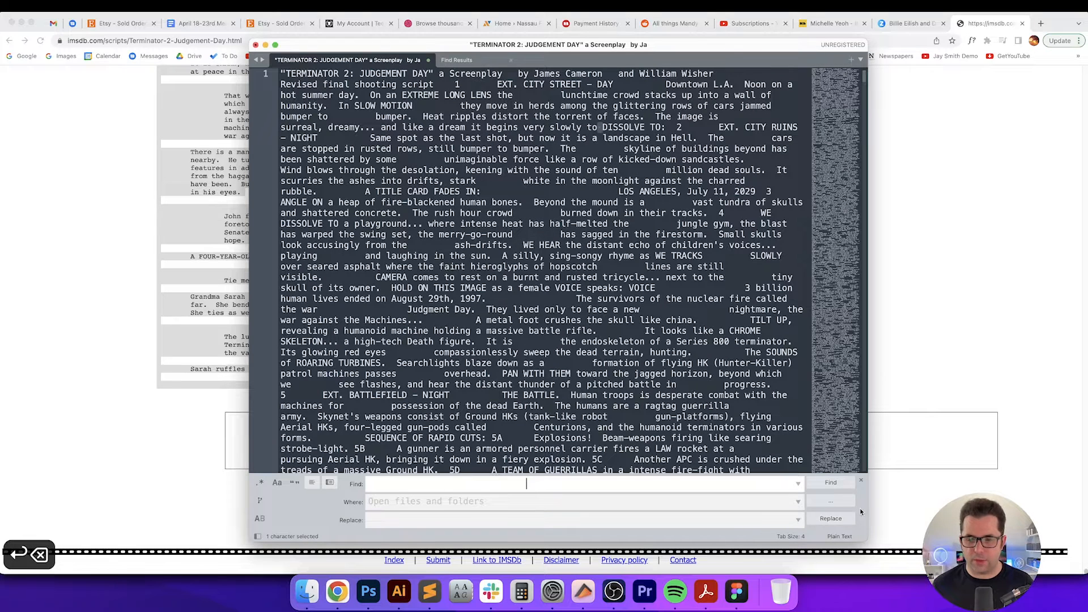
{"action": "left_click", "coordinate": [843, 519]}
{"action": "key", "text": "Return"}
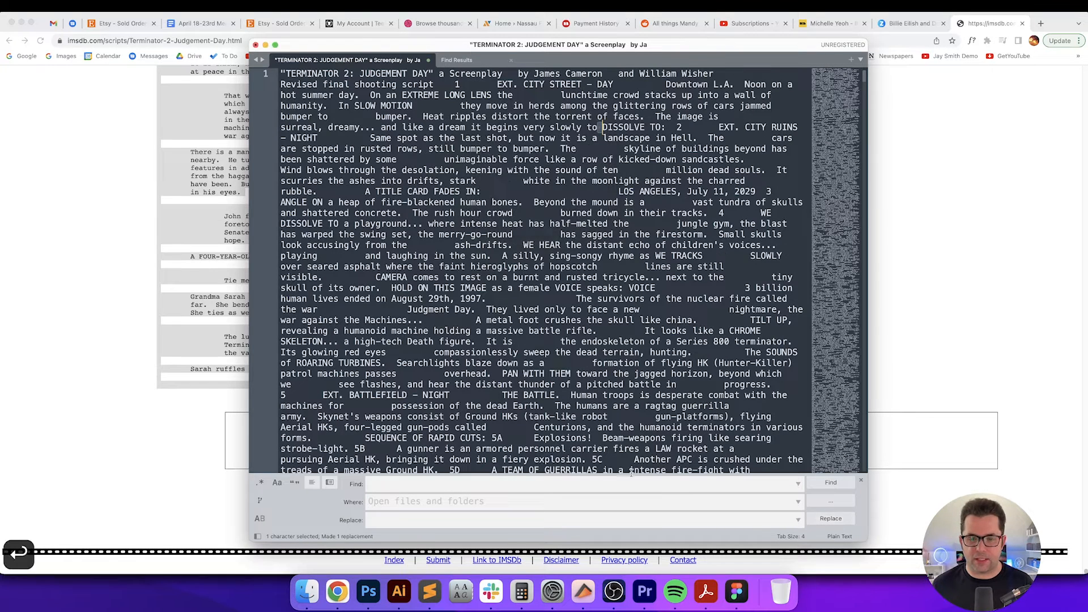
{"action": "key", "text": "BackSpace"}
{"action": "left_click", "coordinate": [828, 519]}
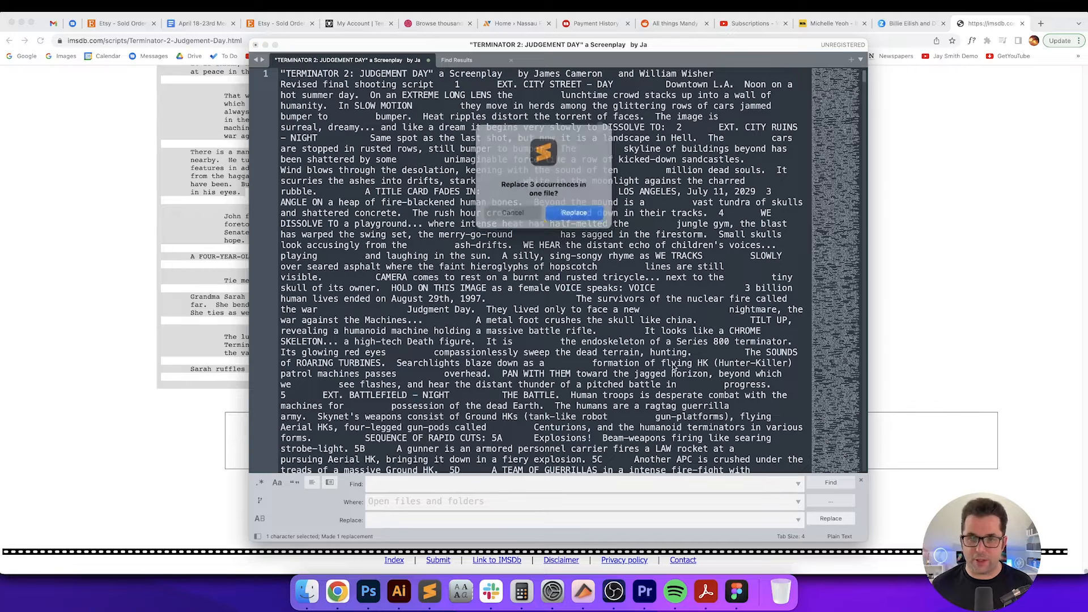
{"action": "left_click", "coordinate": [574, 212]}
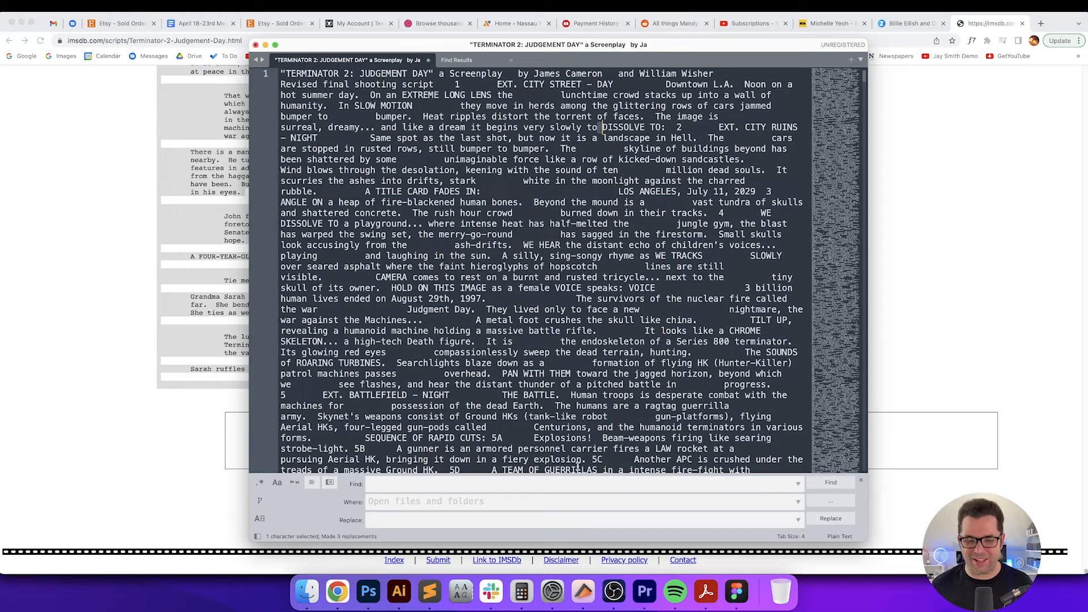
Try replacing the next two runs of spaces, each one space shorter than the last, with a single space
{"action": "left_click", "coordinate": [586, 483]}
{"action": "key", "text": "BackSpace"}
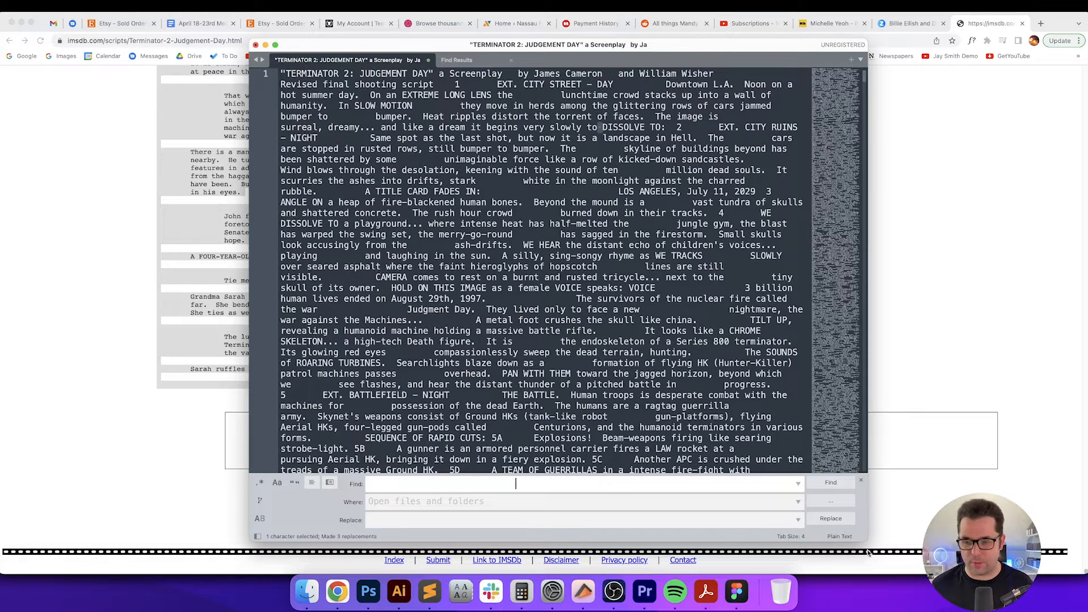
{"action": "left_click", "coordinate": [842, 518]}
{"action": "left_click", "coordinate": [577, 202]}
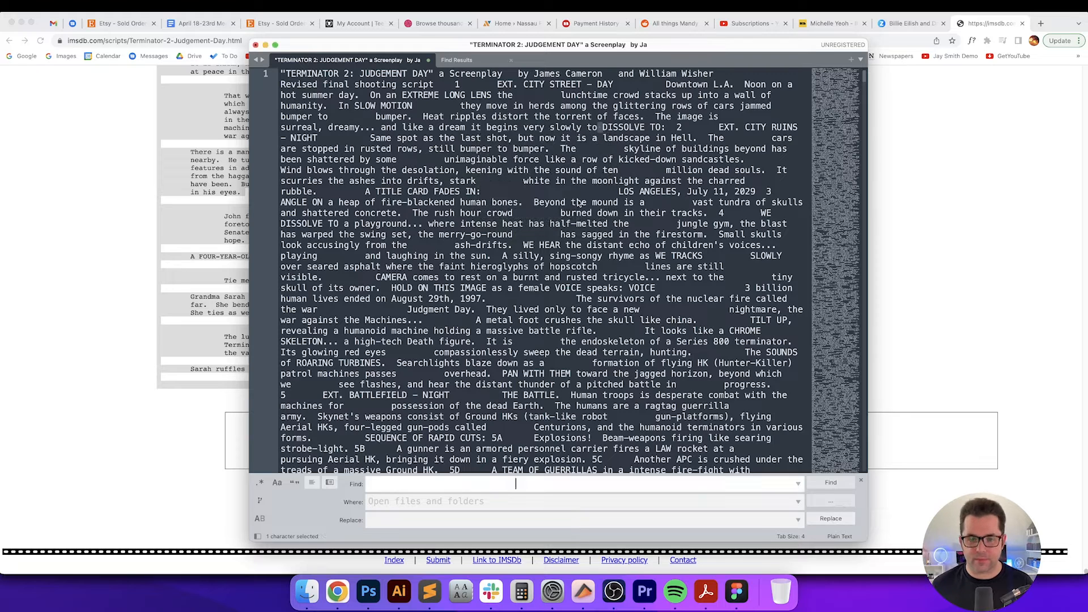
{"action": "key", "text": "BackSpace"}
{"action": "left_click", "coordinate": [831, 518]}
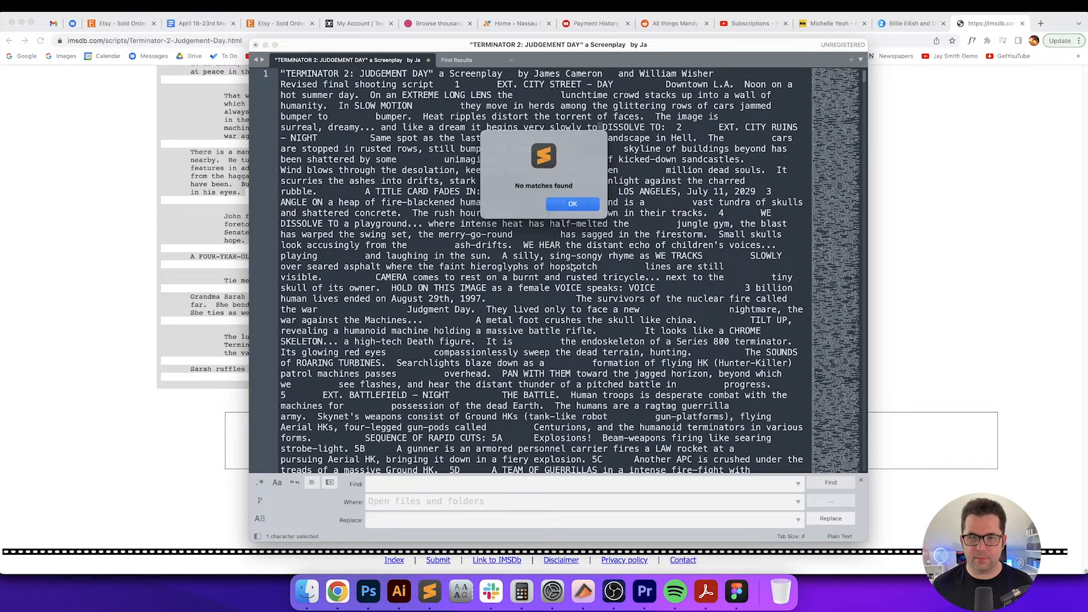
{"action": "left_click", "coordinate": [568, 207]}
Replace the match for a run one space shorter with a single space and undo the accidental deletion in the script
{"action": "key", "text": "BackSpace"}
{"action": "left_click", "coordinate": [843, 519]}
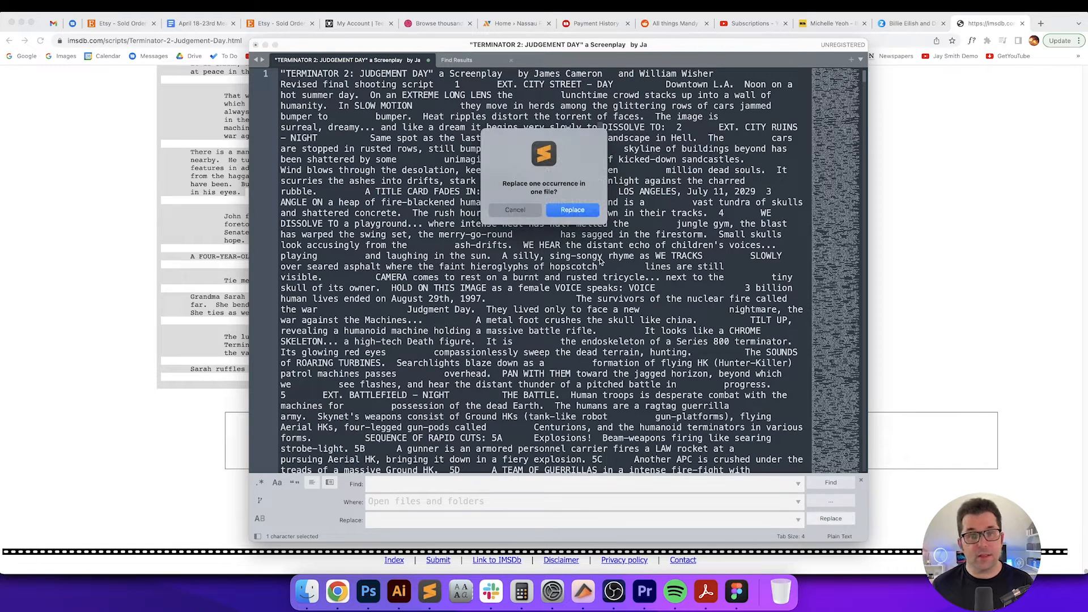
{"action": "left_click", "coordinate": [572, 210]}
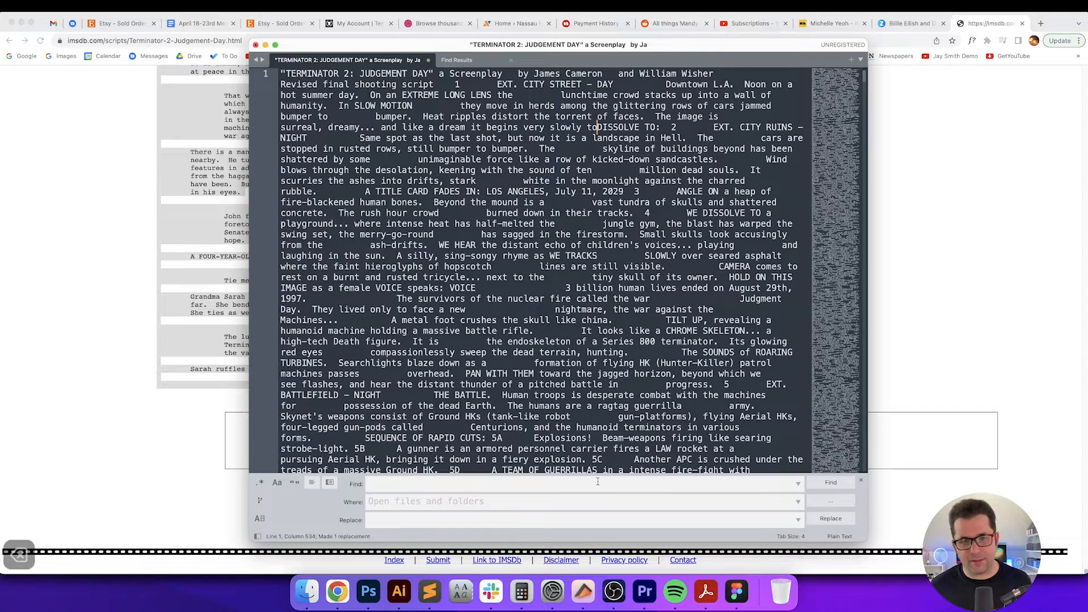
{"action": "key", "text": "super+z"}
Remove one more space from the search text and replace all matches in the script with a single space
{"action": "left_click", "coordinate": [581, 483]}
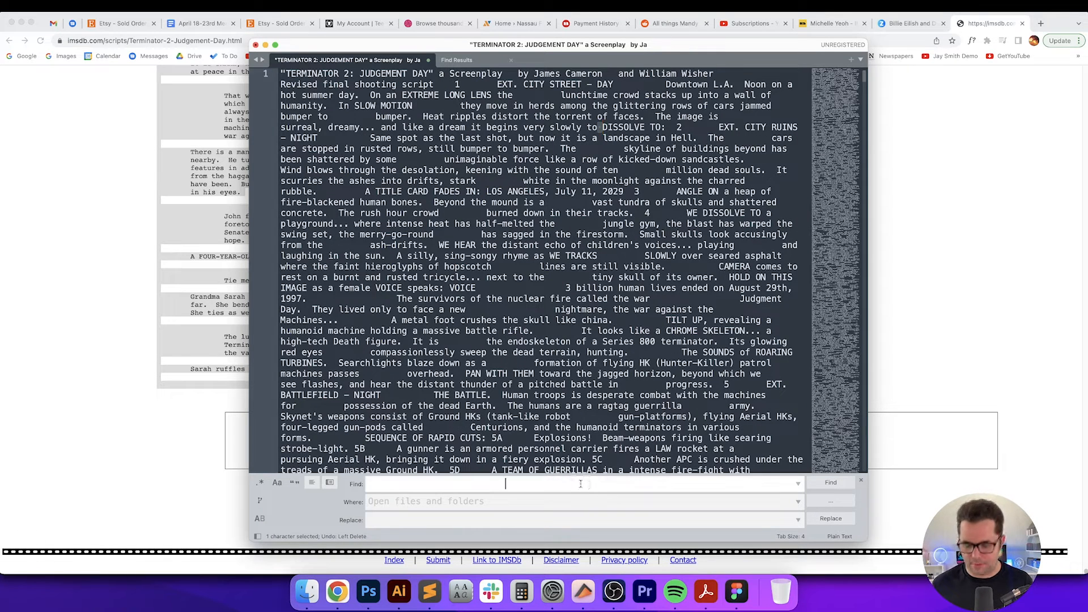
{"action": "key", "text": "BackSpace"}
{"action": "left_click", "coordinate": [831, 518]}
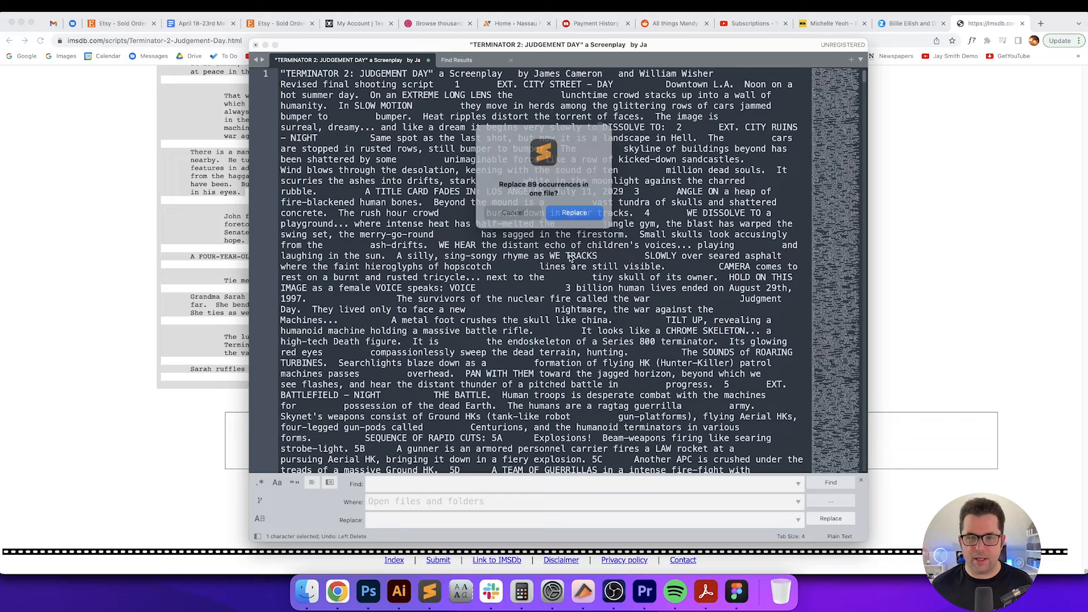
{"action": "left_click", "coordinate": [572, 210]}
Try replacing six successively shorter runs of spaces with a single space, taking one space off the search text each time
{"action": "left_click", "coordinate": [574, 482]}
{"action": "key", "text": "BackSpace"}
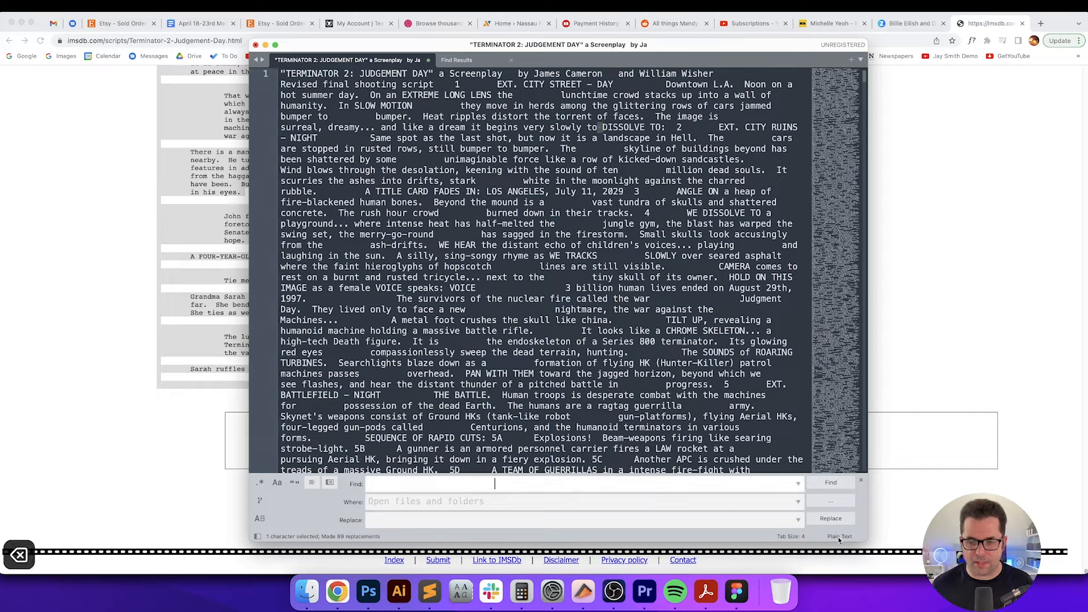
{"action": "left_click", "coordinate": [830, 518]}
{"action": "left_click", "coordinate": [573, 204]}
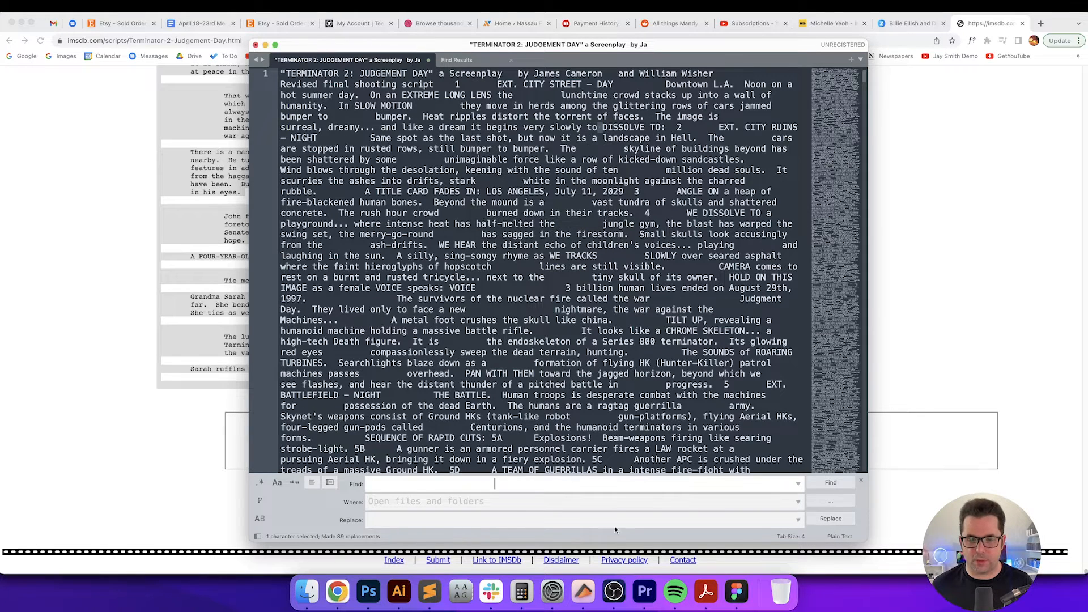
{"action": "left_click", "coordinate": [831, 519]}
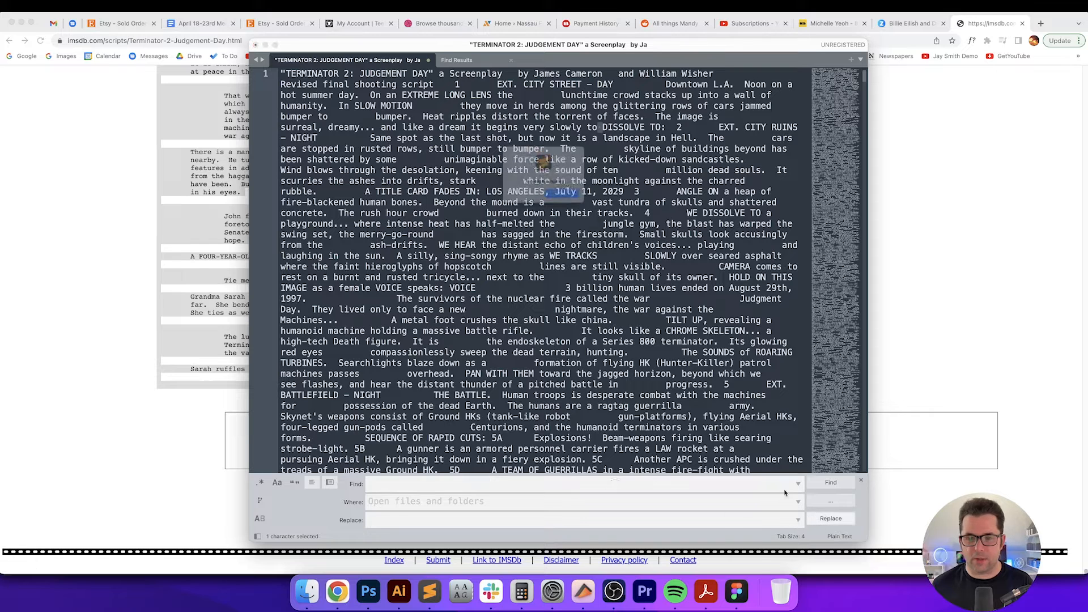
{"action": "left_click", "coordinate": [573, 204]}
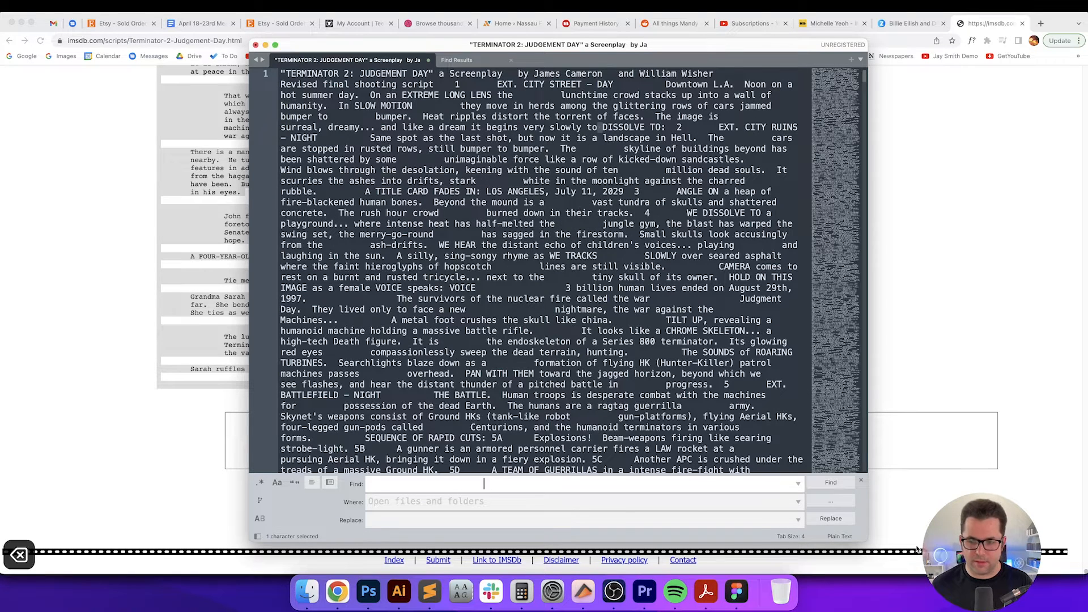
{"action": "left_click", "coordinate": [830, 519]}
{"action": "left_click", "coordinate": [596, 206]}
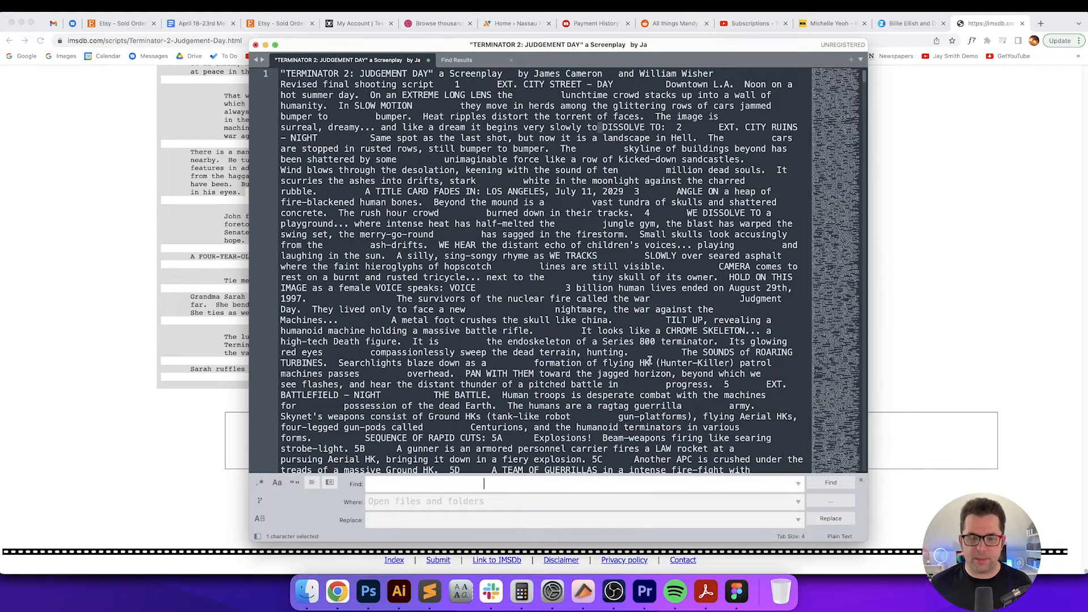
{"action": "left_click", "coordinate": [822, 519]}
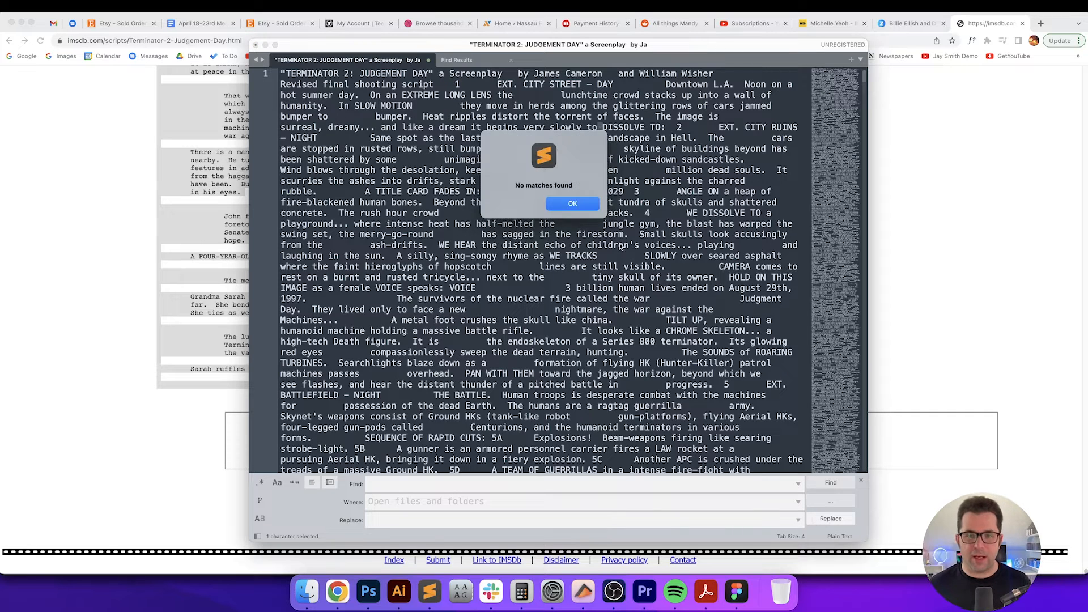
{"action": "left_click", "coordinate": [595, 204]}
{"action": "key", "text": "BackSpace"}
{"action": "left_click", "coordinate": [831, 518]}
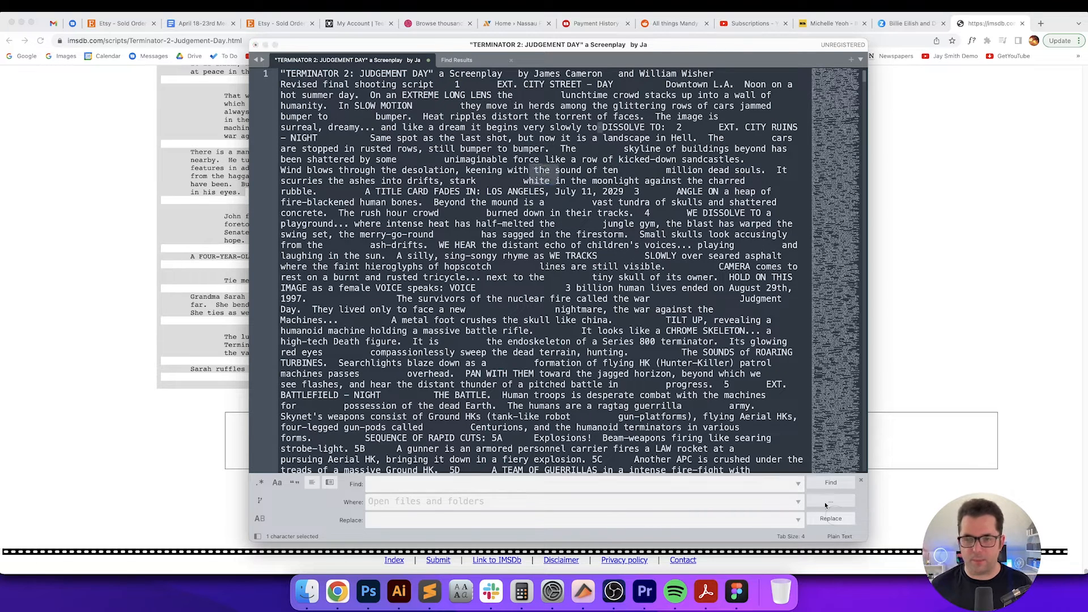
{"action": "left_click", "coordinate": [573, 205]}
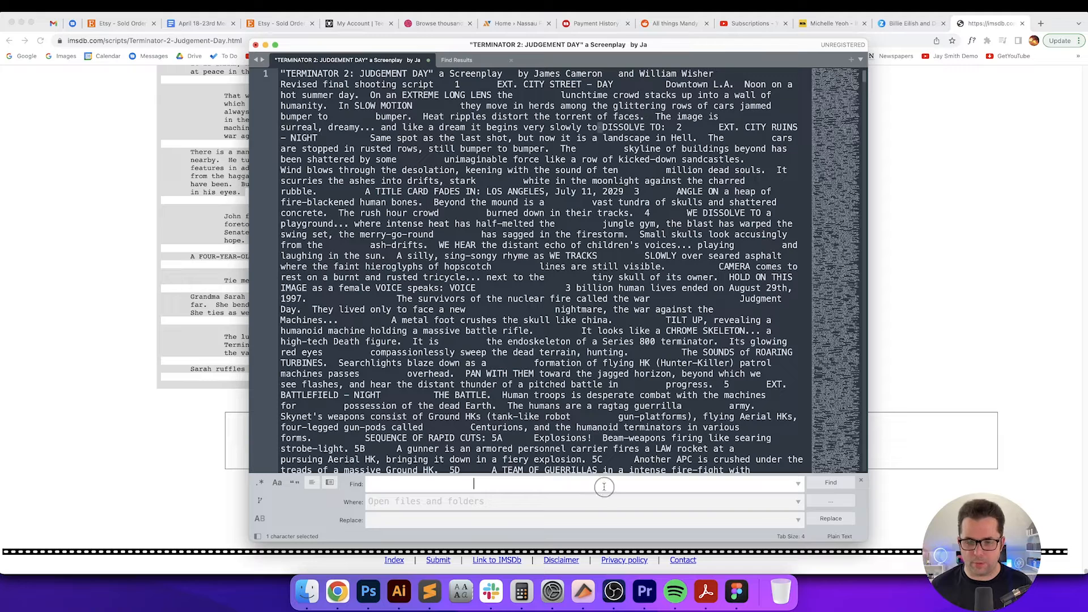
{"action": "key", "text": "BackSpace"}
{"action": "left_click", "coordinate": [815, 520]}
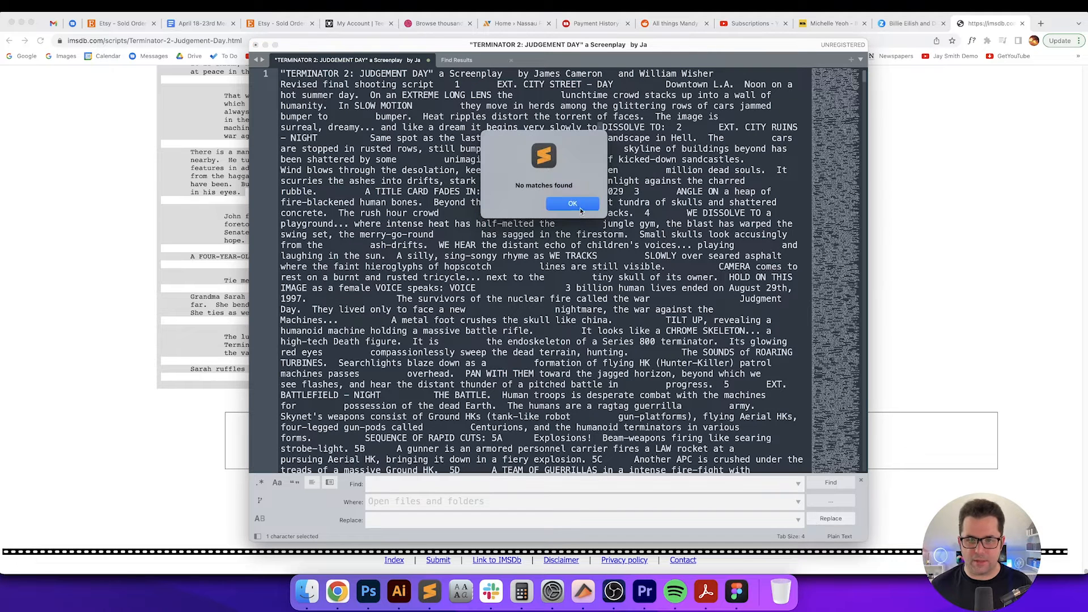
{"action": "left_click", "coordinate": [572, 204]}
Replace all matches of the next two shorter runs of spaces with a single space, reducing the search by one space each time
{"action": "key", "text": "BackSpace"}
{"action": "left_click", "coordinate": [825, 519]}
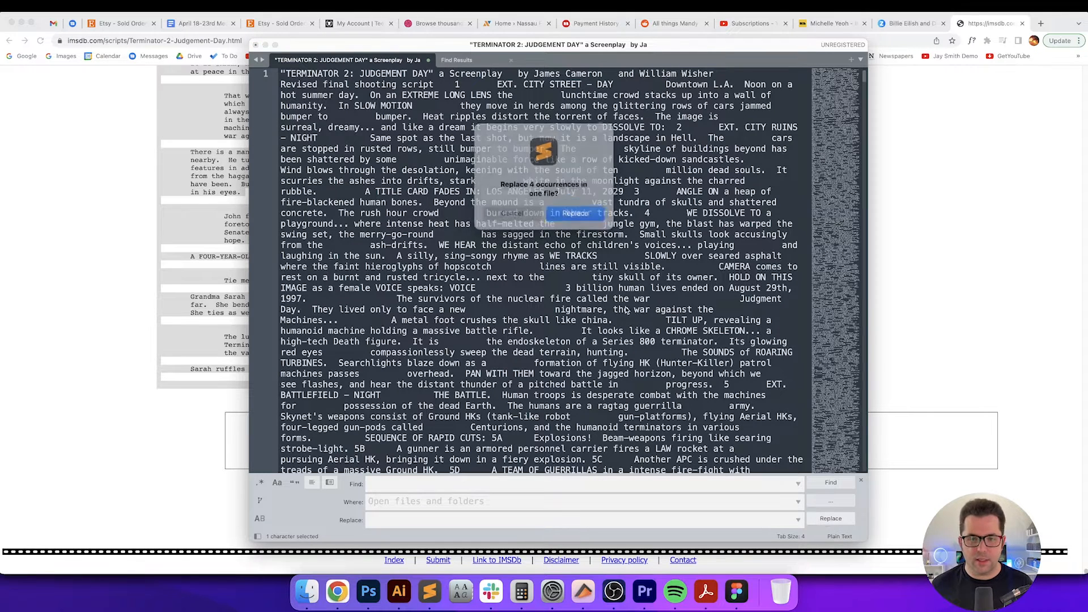
{"action": "left_click", "coordinate": [590, 216]}
{"action": "left_click", "coordinate": [680, 481]}
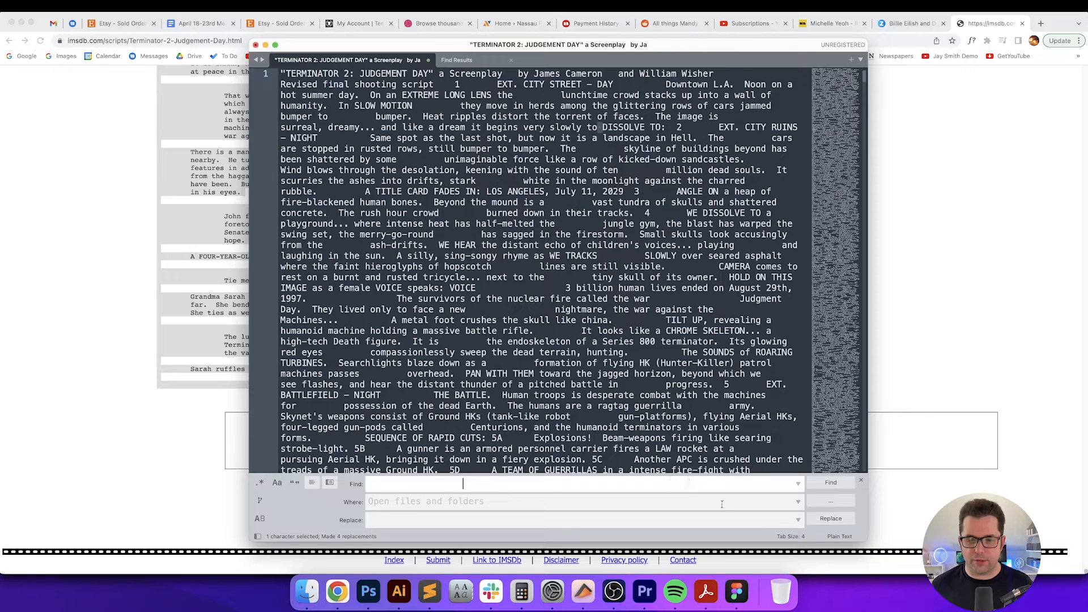
{"action": "key", "text": "BackSpace"}
{"action": "left_click", "coordinate": [830, 520]}
{"action": "left_click", "coordinate": [587, 212]}
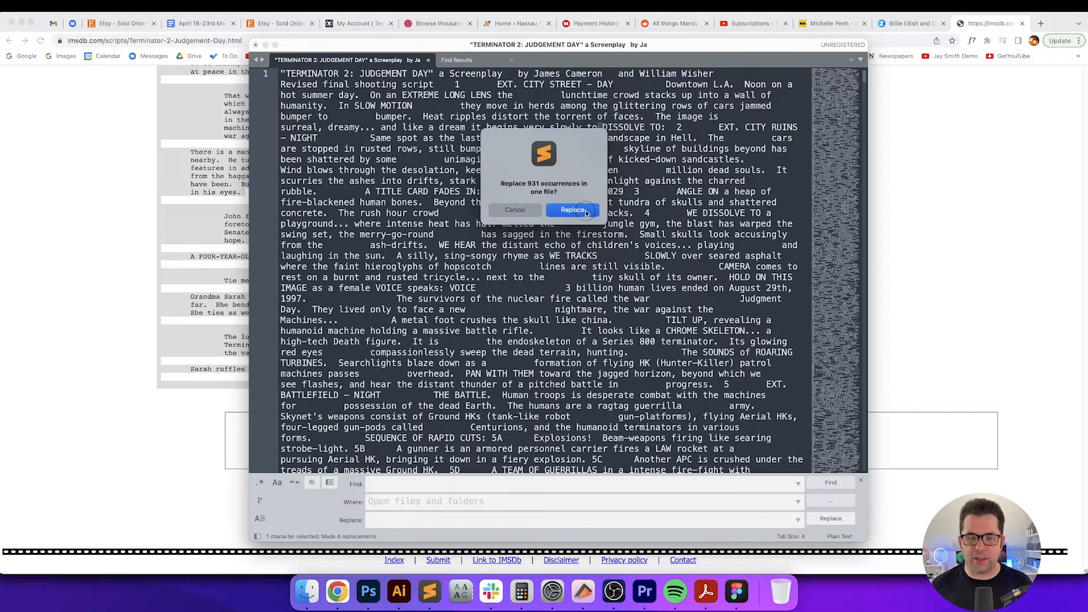
Try two more replacements with a single space, cutting the searched run by one space before each
{"action": "left_click", "coordinate": [614, 482]}
{"action": "key", "text": "BackSpace"}
{"action": "left_click", "coordinate": [831, 519]}
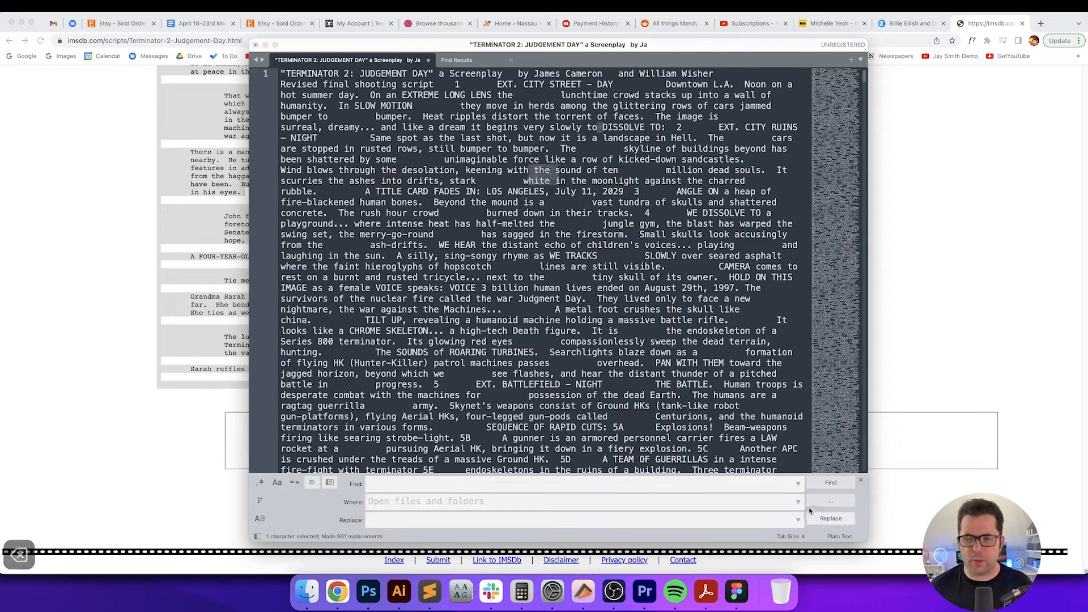
{"action": "left_click", "coordinate": [574, 205]}
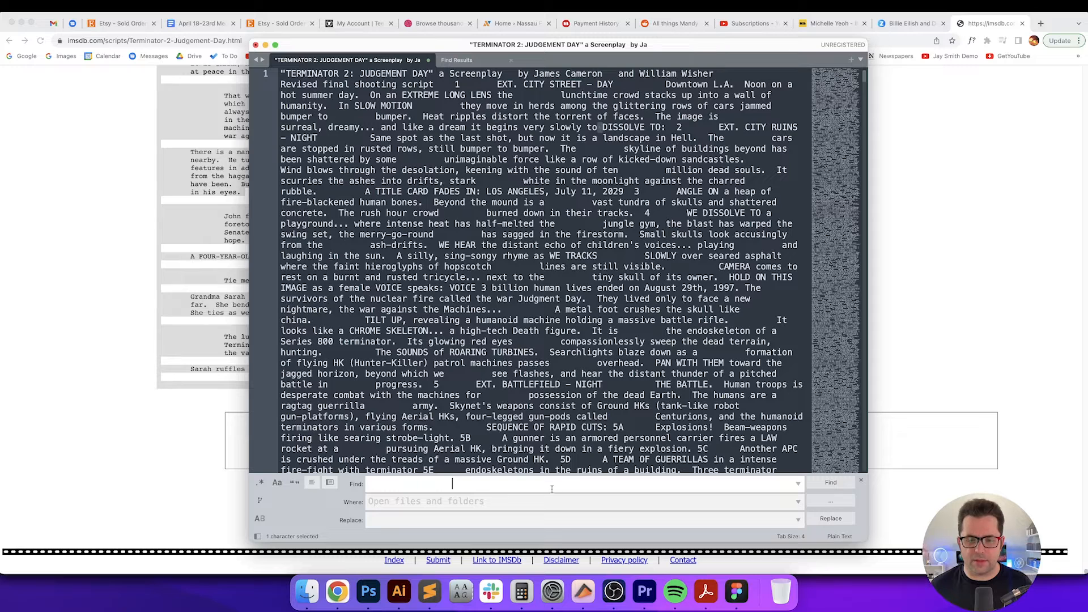
{"action": "left_click", "coordinate": [830, 519]}
{"action": "left_click", "coordinate": [571, 204]}
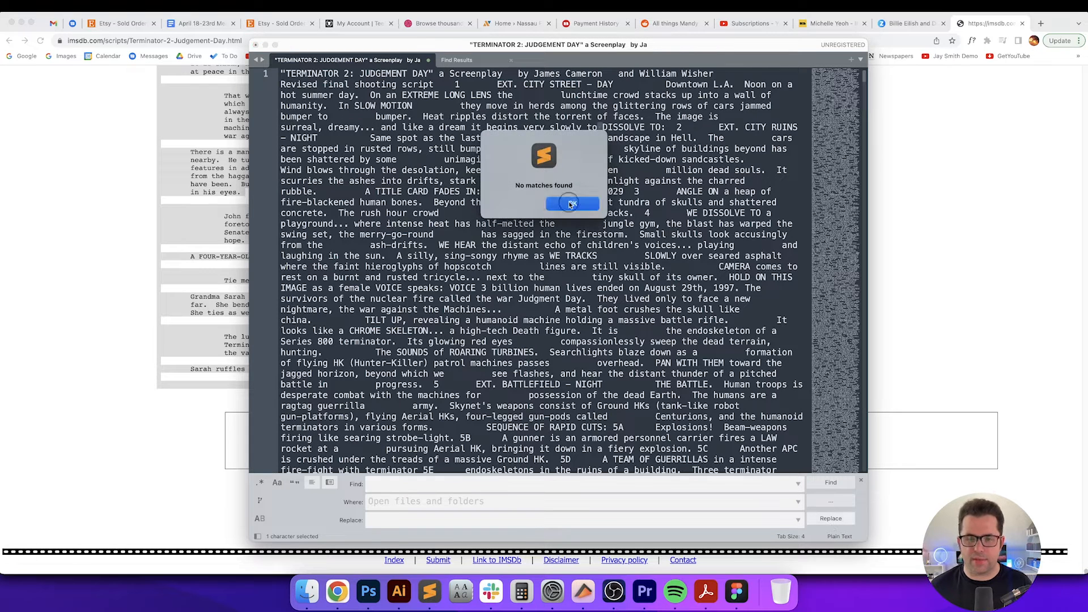
Shorten the searched run by two more spaces, one at a time, replacing the matches in the script with a single space
{"action": "left_click", "coordinate": [830, 519]}
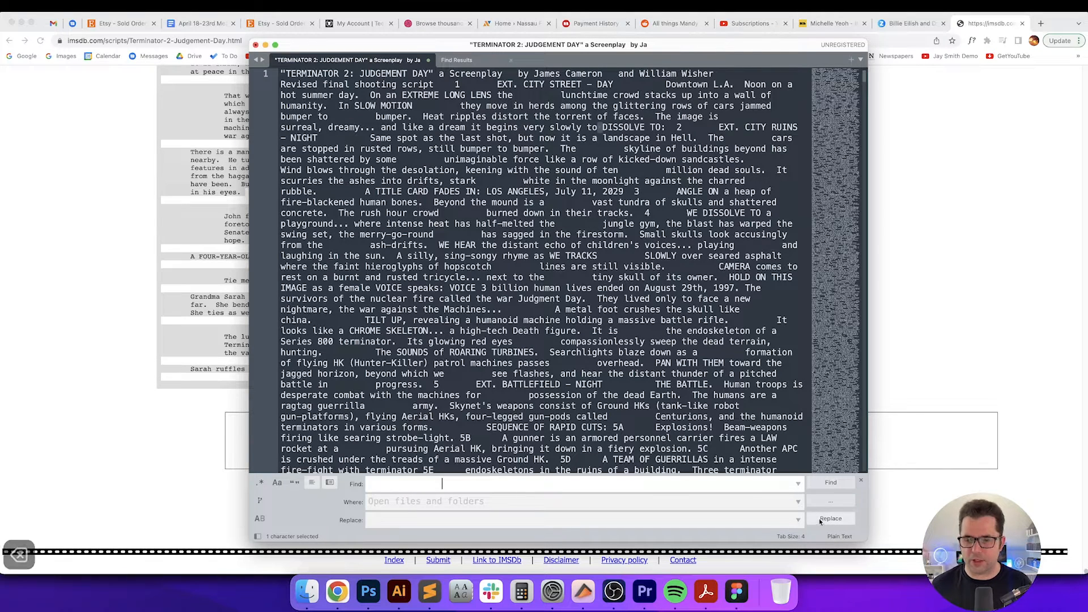
{"action": "left_click", "coordinate": [571, 210]}
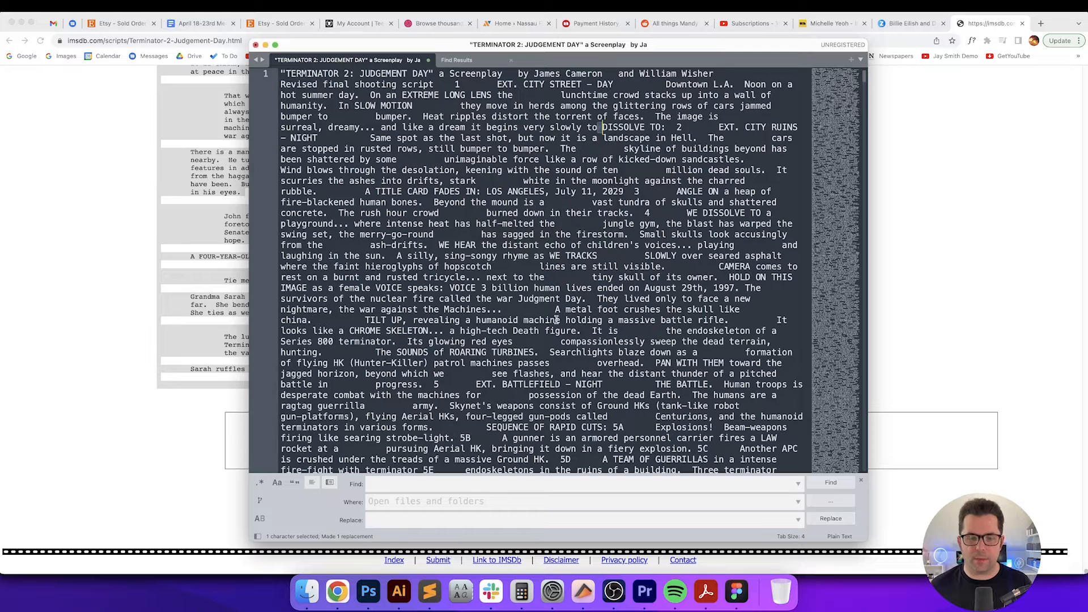
{"action": "left_click", "coordinate": [497, 482]}
{"action": "key", "text": "BackSpace"}
{"action": "left_click", "coordinate": [831, 519]}
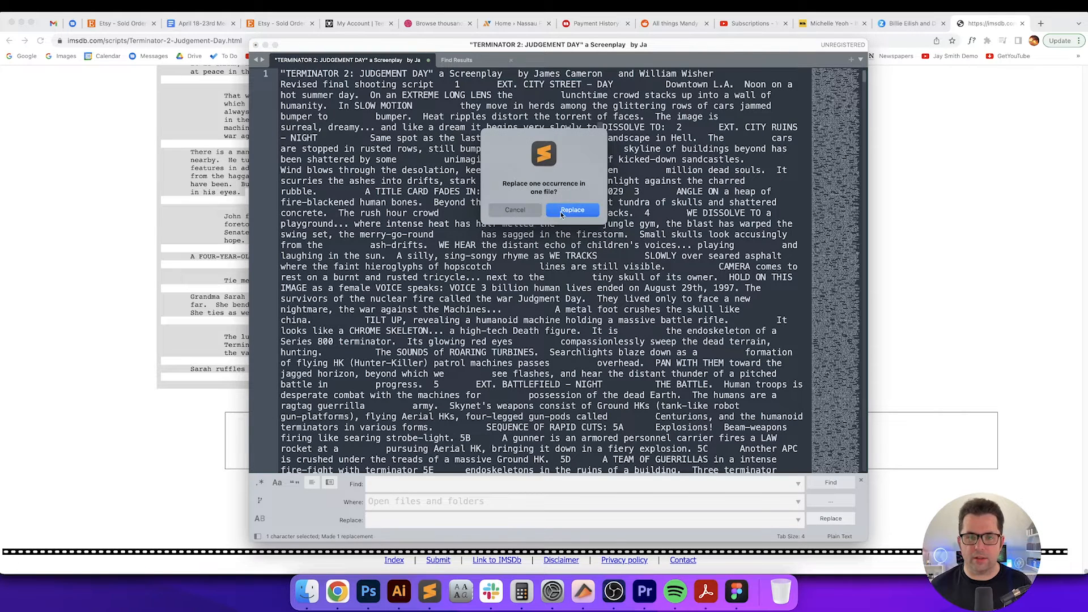
{"action": "left_click", "coordinate": [570, 210]}
Try two further replacements with a single space, shortening the searched run of spaces by one before each
{"action": "left_click", "coordinate": [479, 484]}
{"action": "key", "text": "BackSpace"}
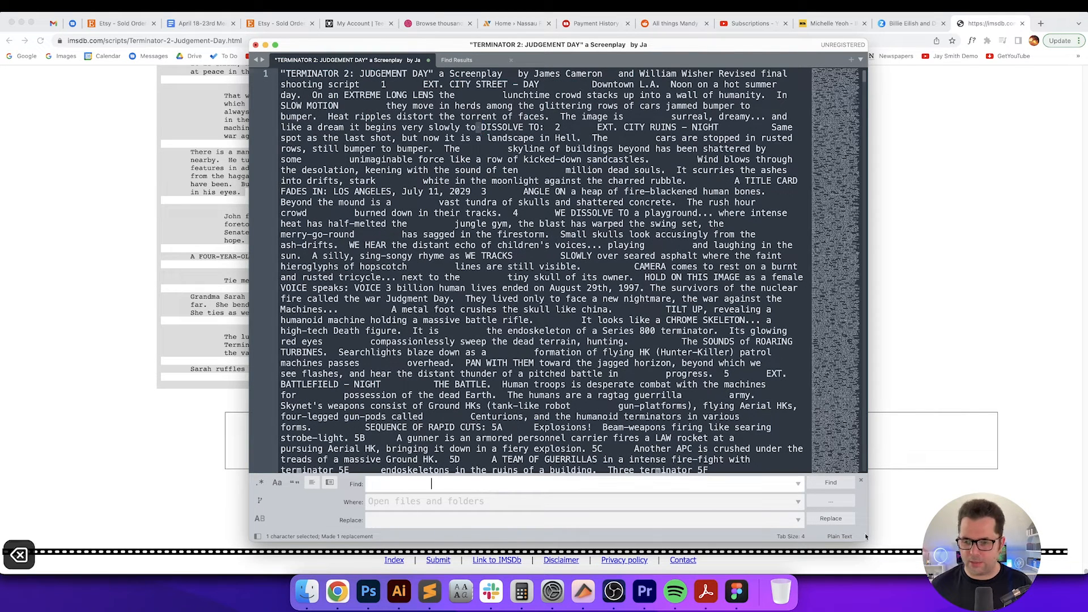
{"action": "left_click", "coordinate": [831, 518]}
{"action": "left_click", "coordinate": [570, 207]}
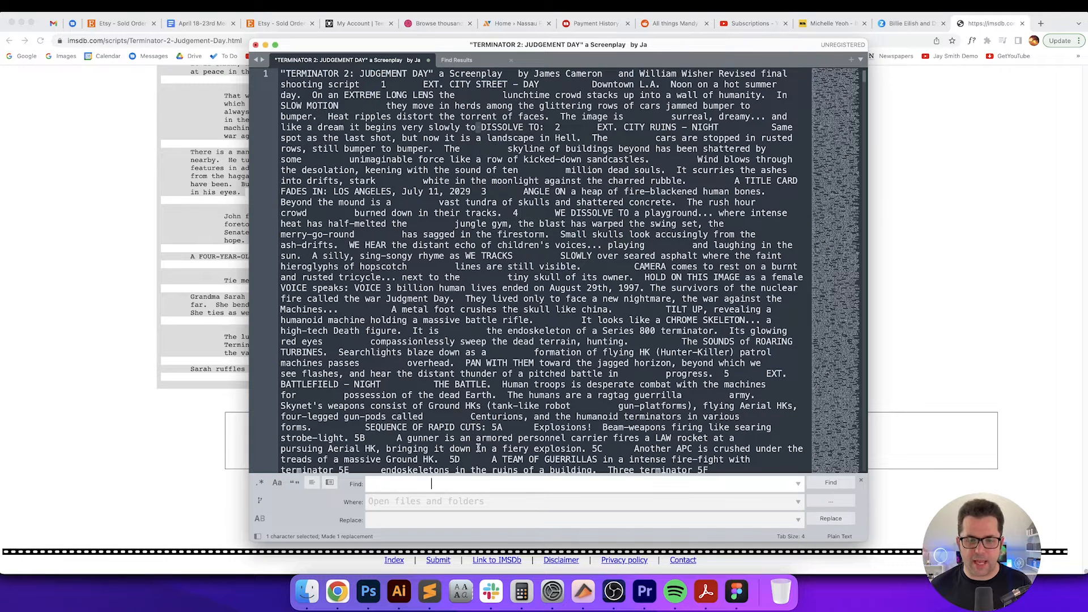
{"action": "key", "text": "BackSpace"}
{"action": "left_click", "coordinate": [829, 519]}
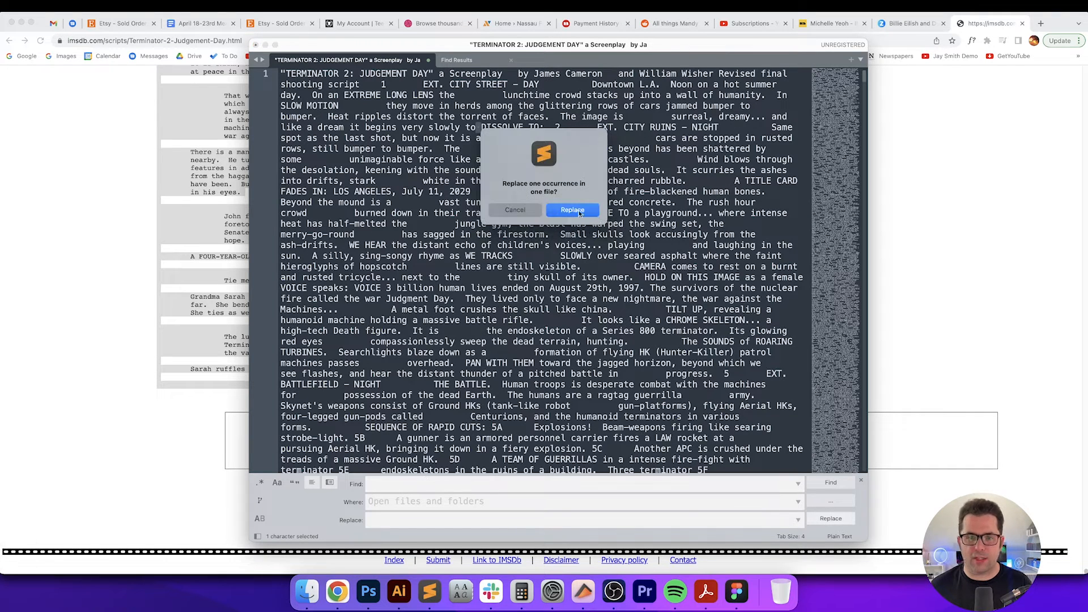
{"action": "left_click", "coordinate": [572, 209]}
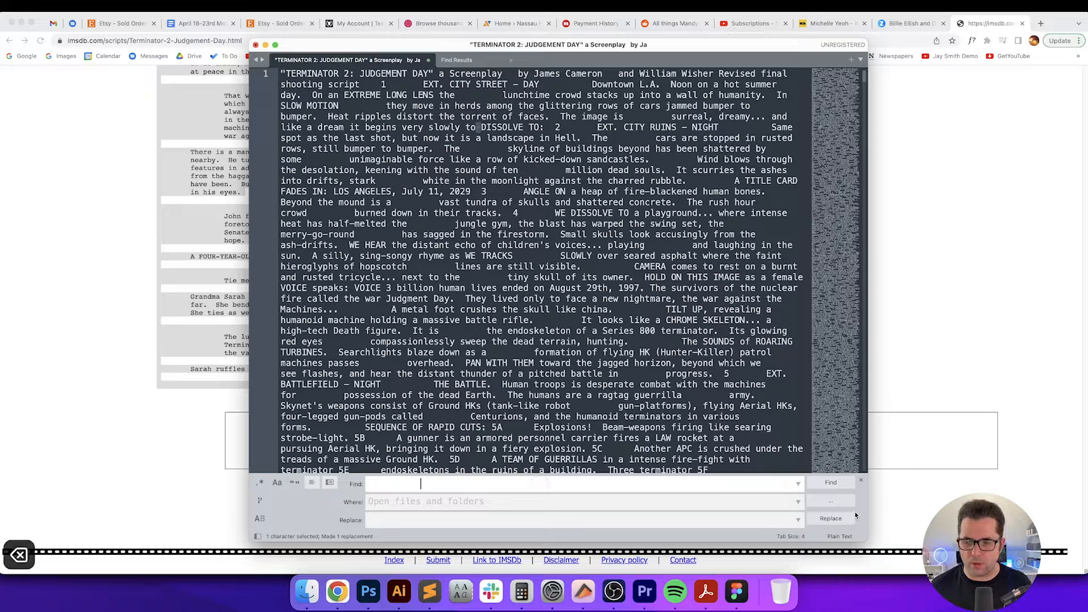
Replace all matches of the next two shorter runs of spaces in the script with a single space
{"action": "left_click", "coordinate": [831, 519]}
{"action": "key", "text": "Return"}
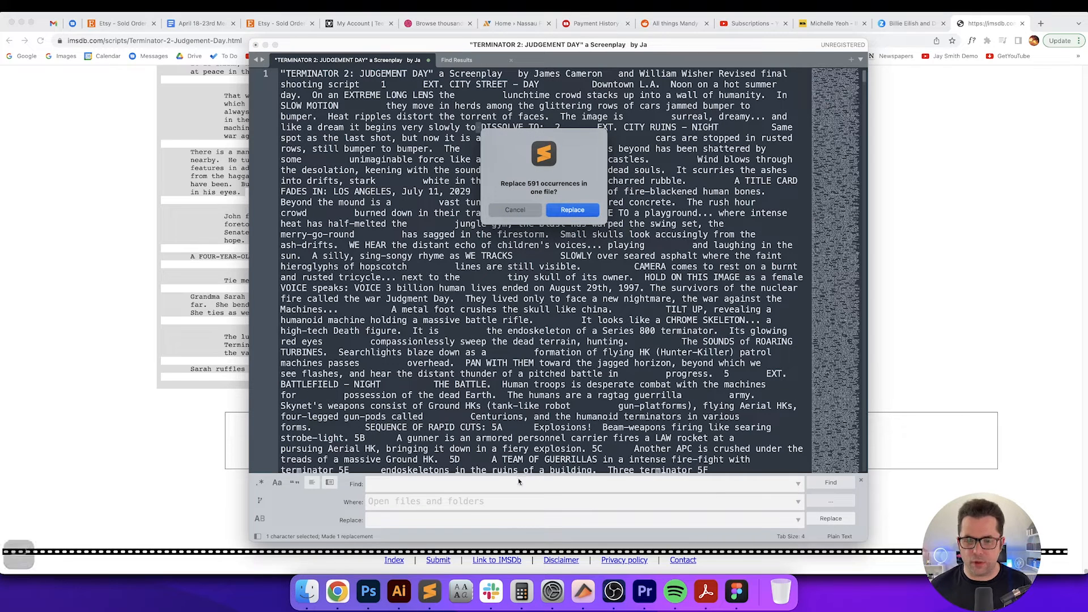
{"action": "key", "text": "BackSpace"}
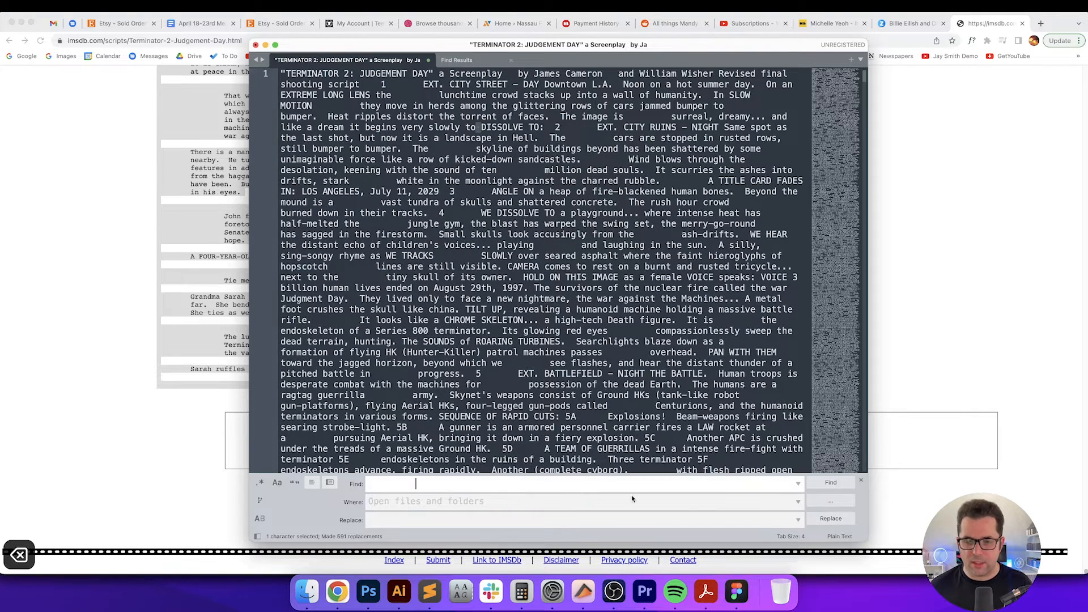
{"action": "left_click", "coordinate": [831, 518]}
{"action": "left_click", "coordinate": [572, 211]}
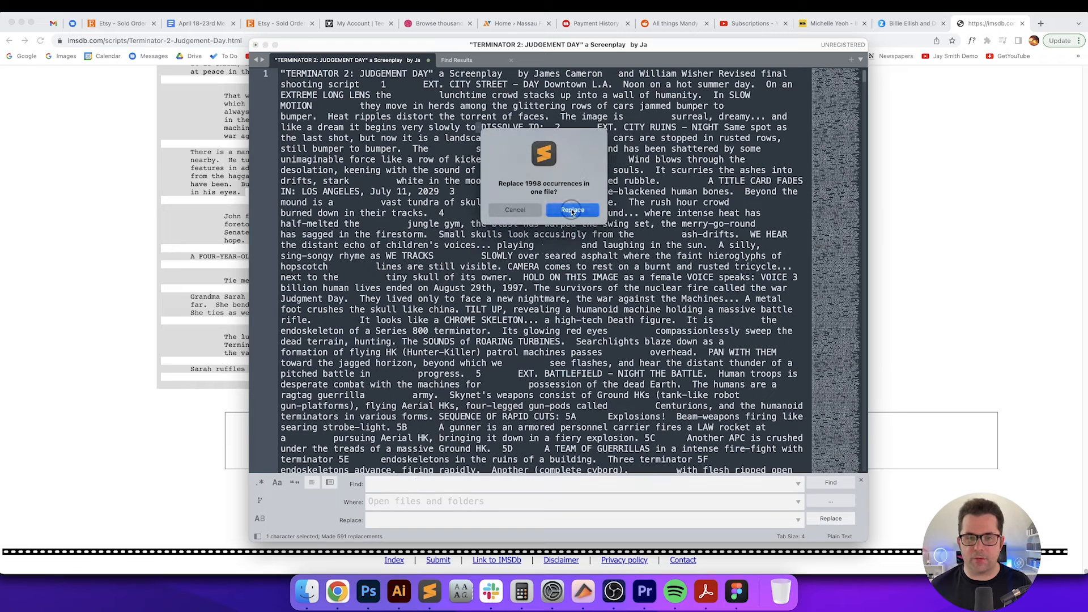
Run three more replacements with a single space, reducing the searched run by one space each time
{"action": "left_click", "coordinate": [462, 483]}
{"action": "key", "text": "BackSpace"}
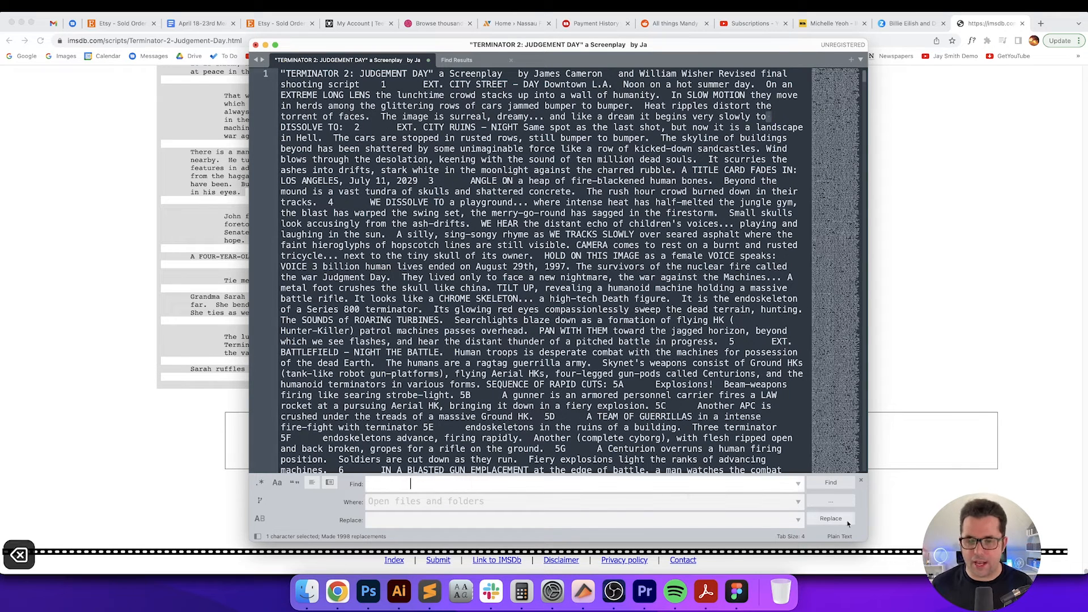
{"action": "left_click", "coordinate": [833, 520]}
{"action": "key", "text": "Return"}
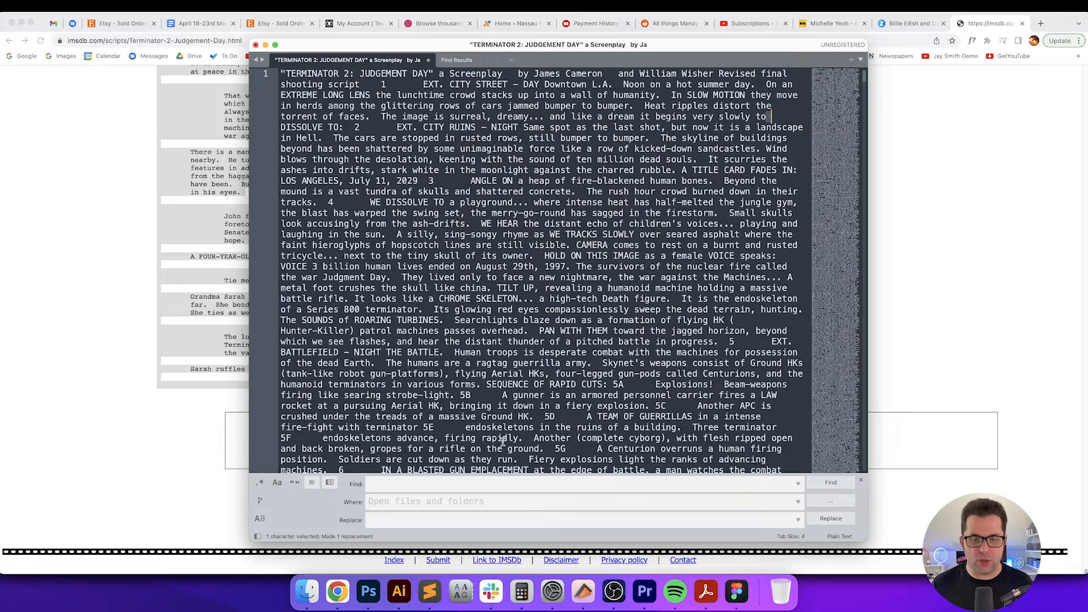
{"action": "left_click", "coordinate": [830, 518]}
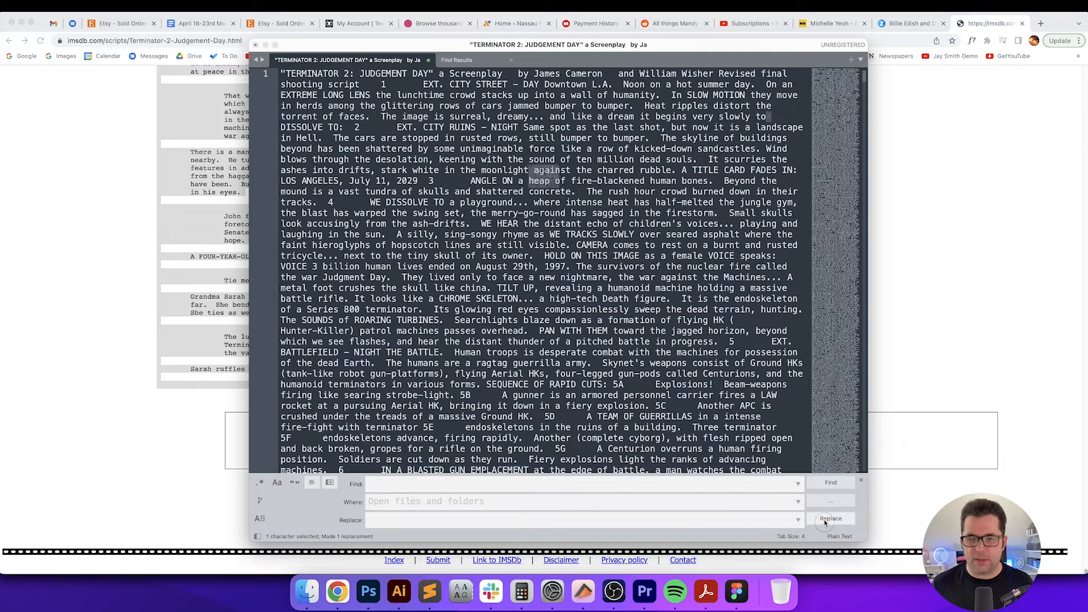
{"action": "left_click", "coordinate": [576, 213]}
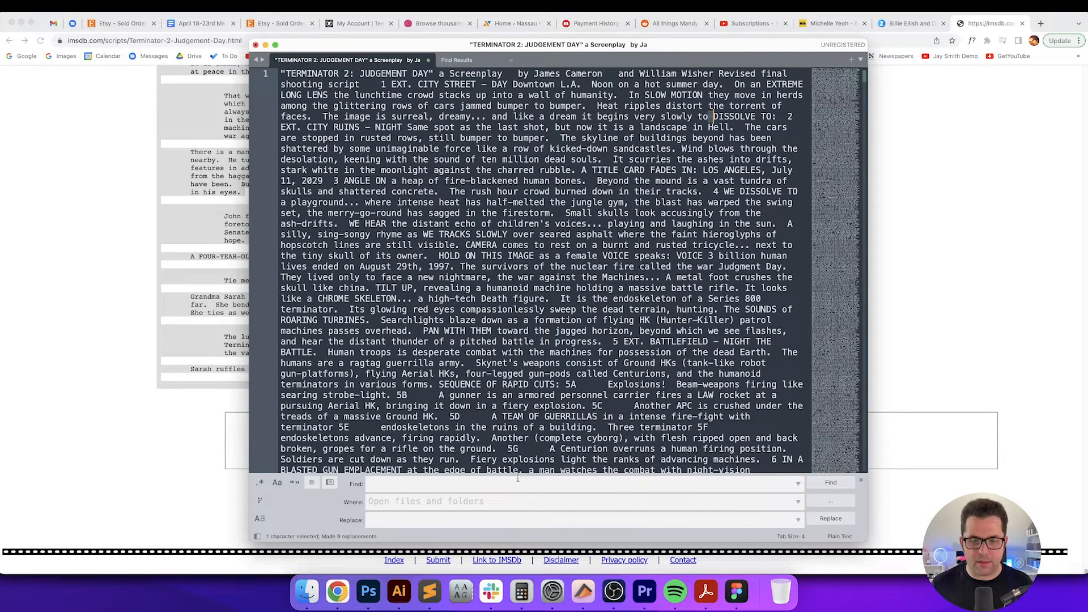
{"action": "left_click", "coordinate": [831, 518]}
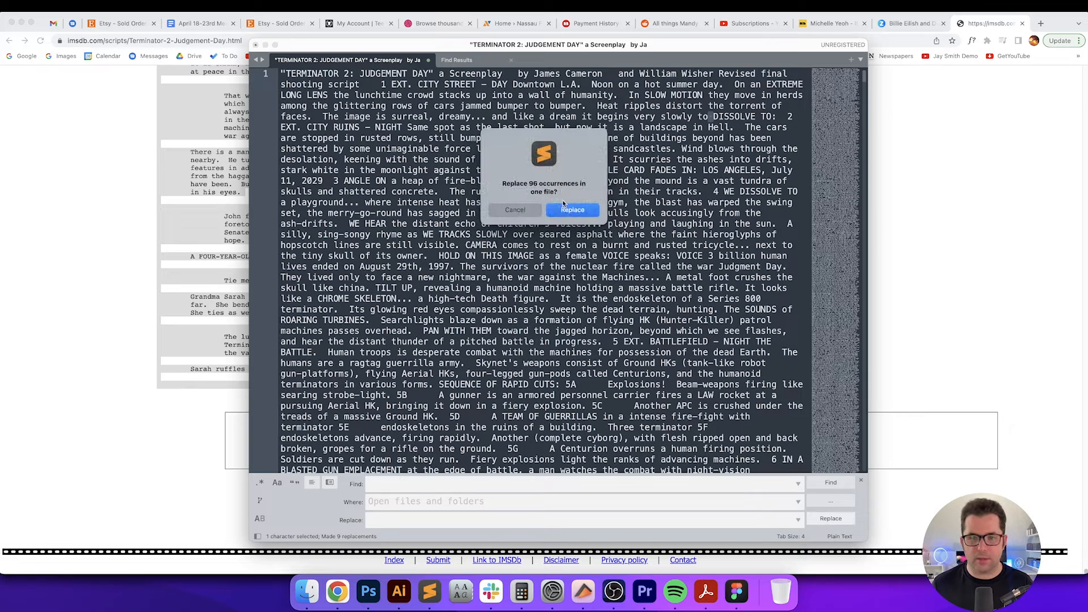
{"action": "left_click", "coordinate": [572, 212]}
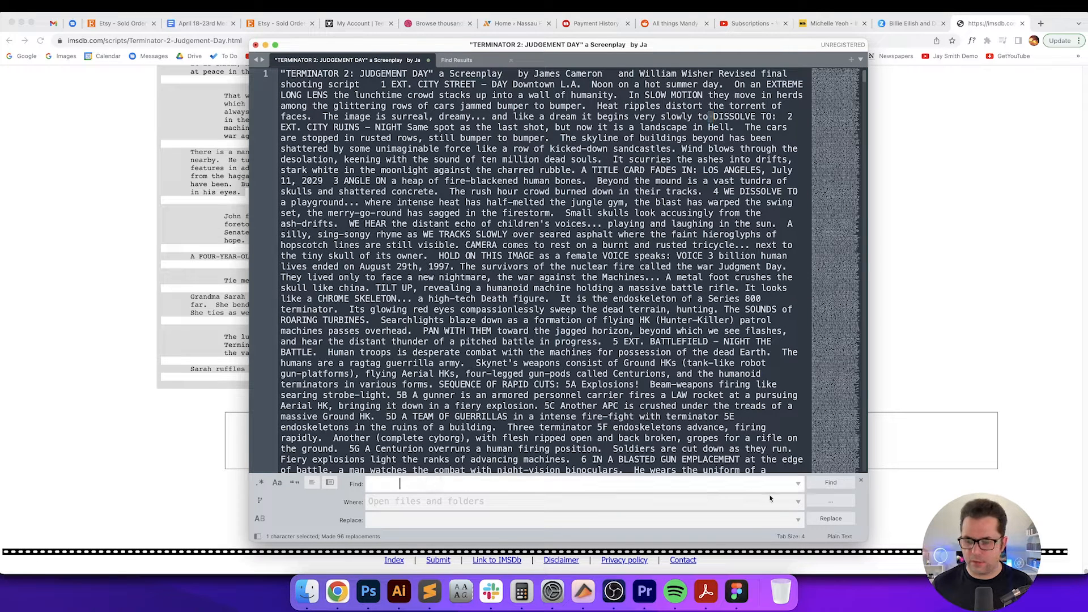
Replace all runs of five spaces, then of four spaces, with a single space
{"action": "left_click", "coordinate": [830, 518]}
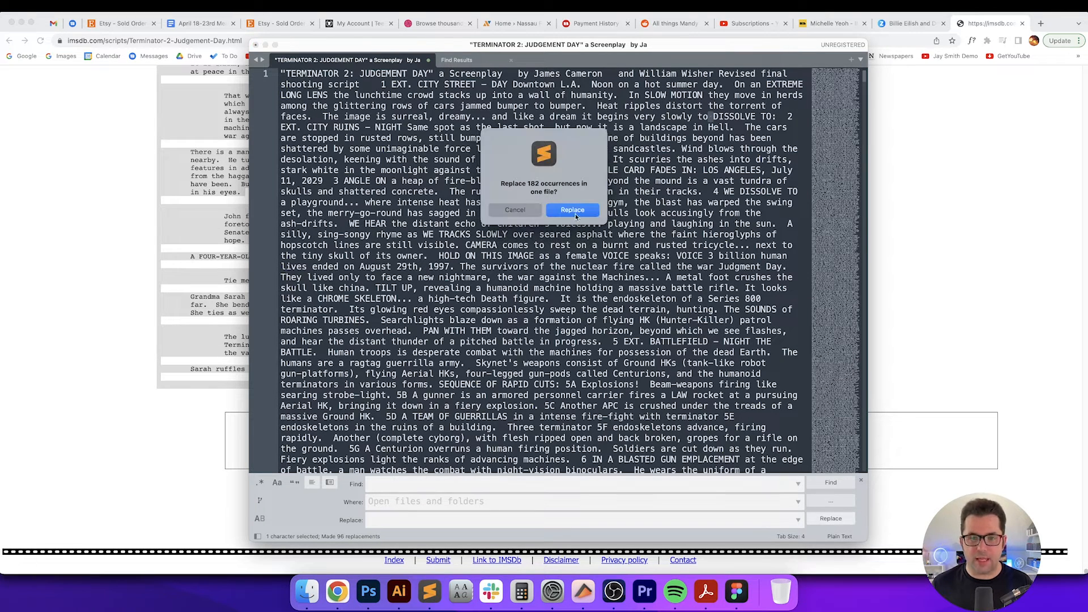
{"action": "left_click", "coordinate": [575, 214]}
{"action": "key", "text": "BackSpace"}
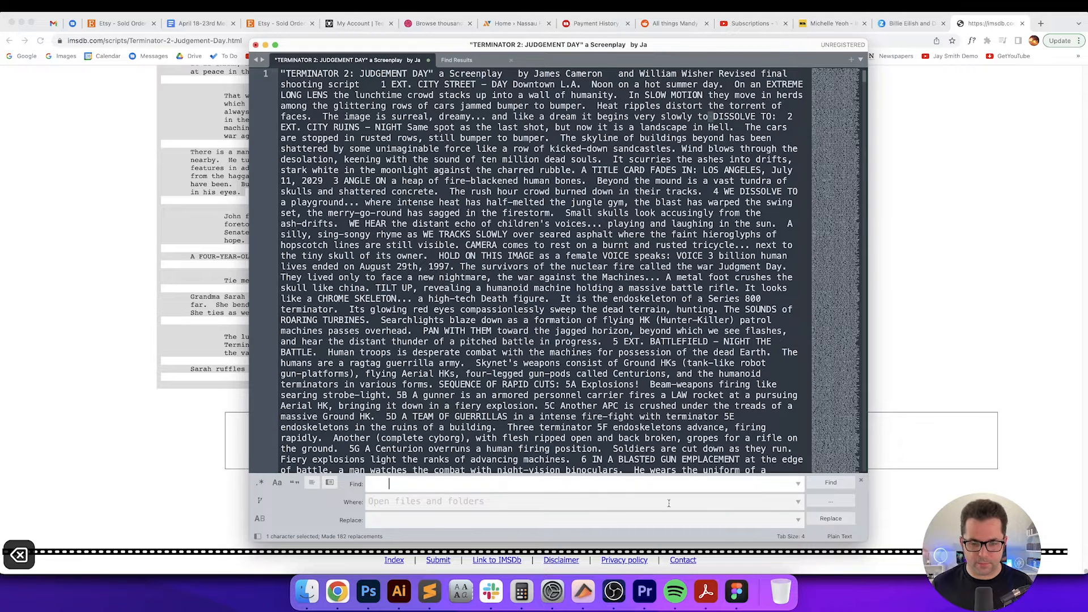
{"action": "left_click", "coordinate": [839, 523]}
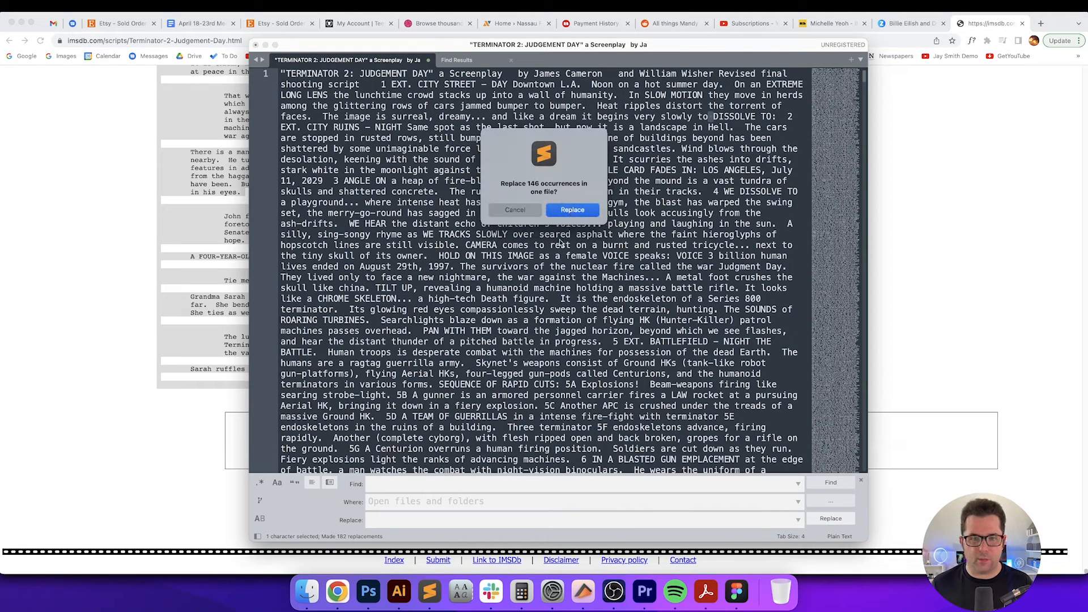
{"action": "key", "text": "Return"}
Replace all runs of three spaces, then all double spaces, in the script with a single space
{"action": "left_click", "coordinate": [462, 484]}
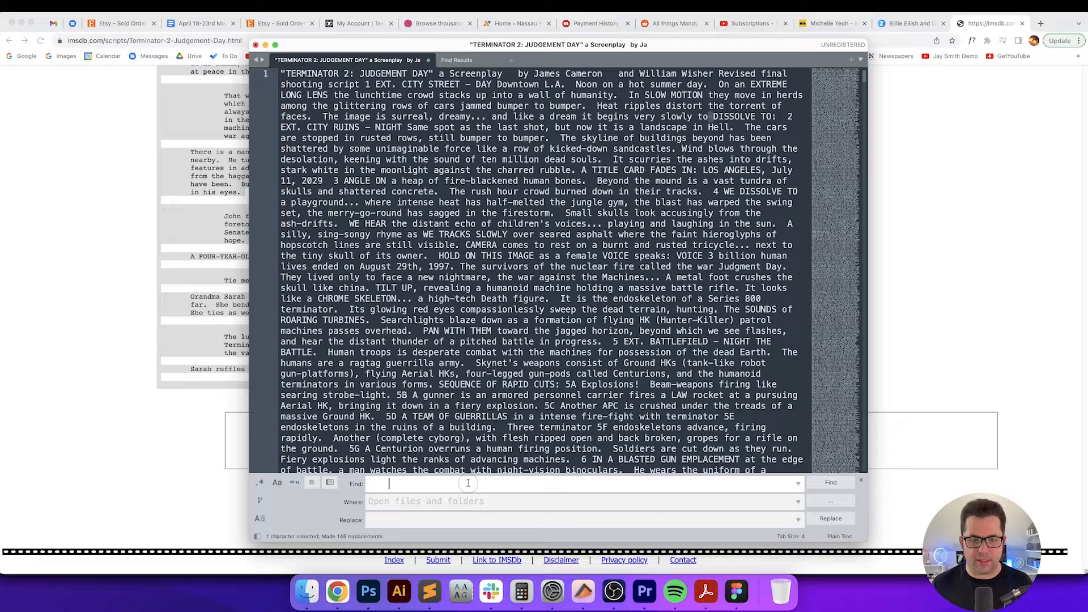
{"action": "left_click", "coordinate": [830, 518]}
{"action": "left_click", "coordinate": [589, 215]}
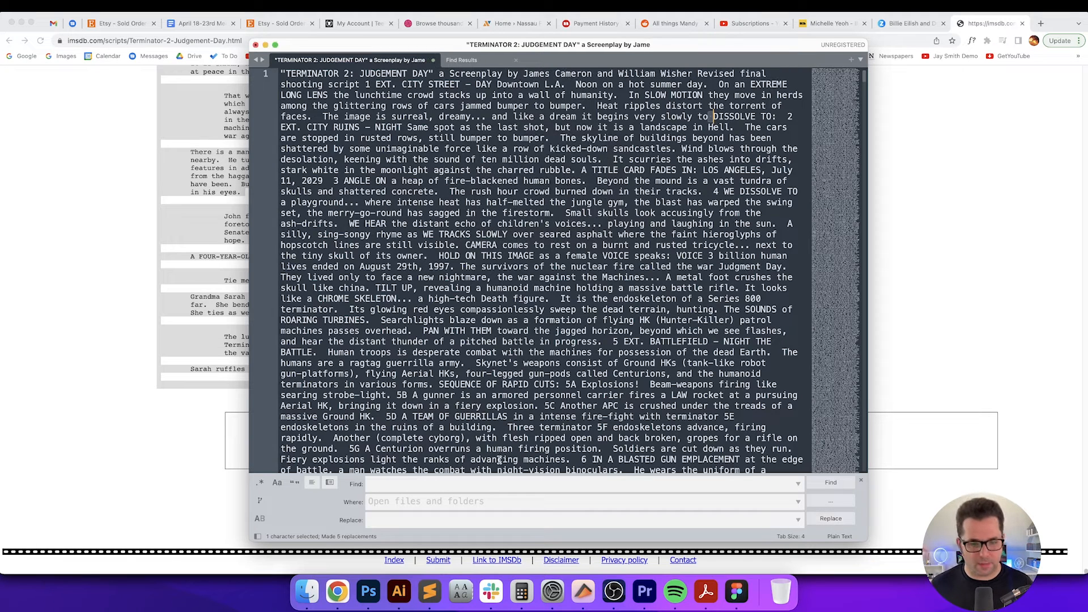
{"action": "left_click", "coordinate": [459, 485]}
{"action": "key", "text": "BackSpace"}
{"action": "left_click", "coordinate": [819, 523]}
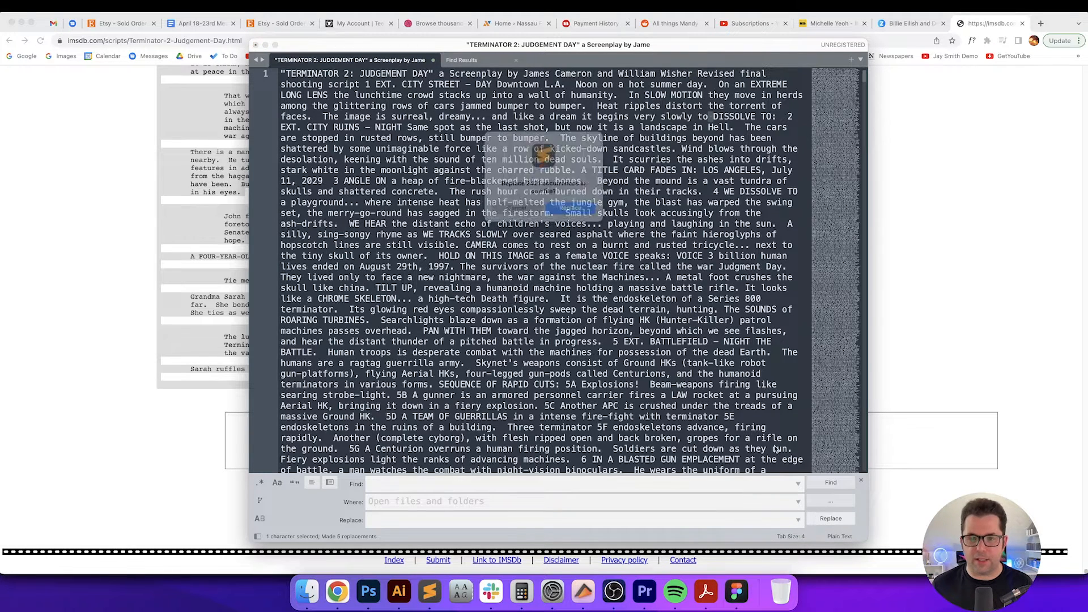
{"action": "left_click", "coordinate": [569, 209]}
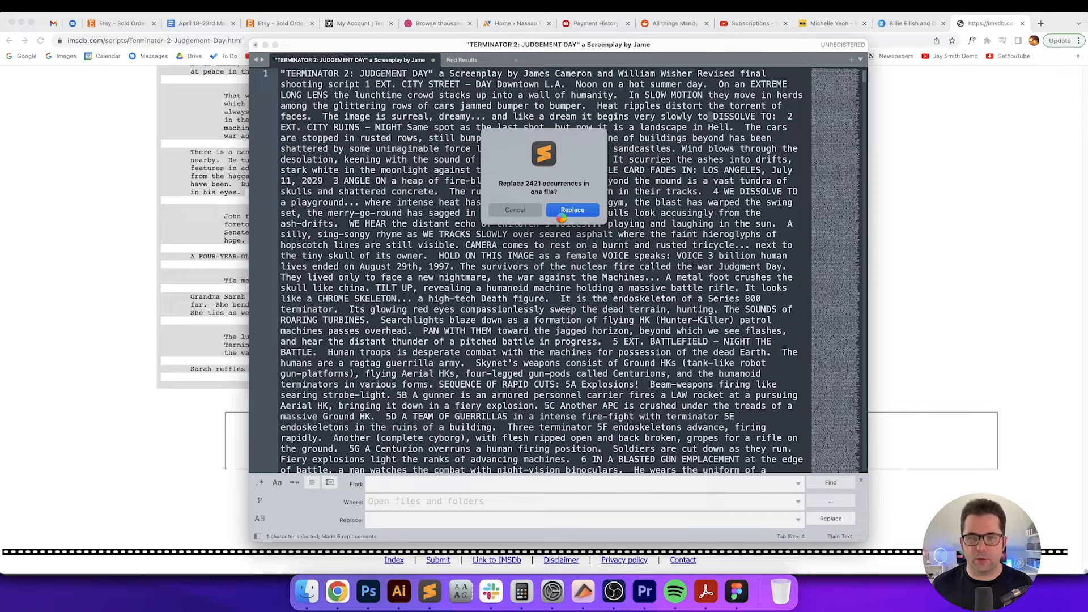
Re-enter the search and replacement spaces, run the replacement again, and search the script for remaining double spaces
{"action": "left_click", "coordinate": [493, 485]}
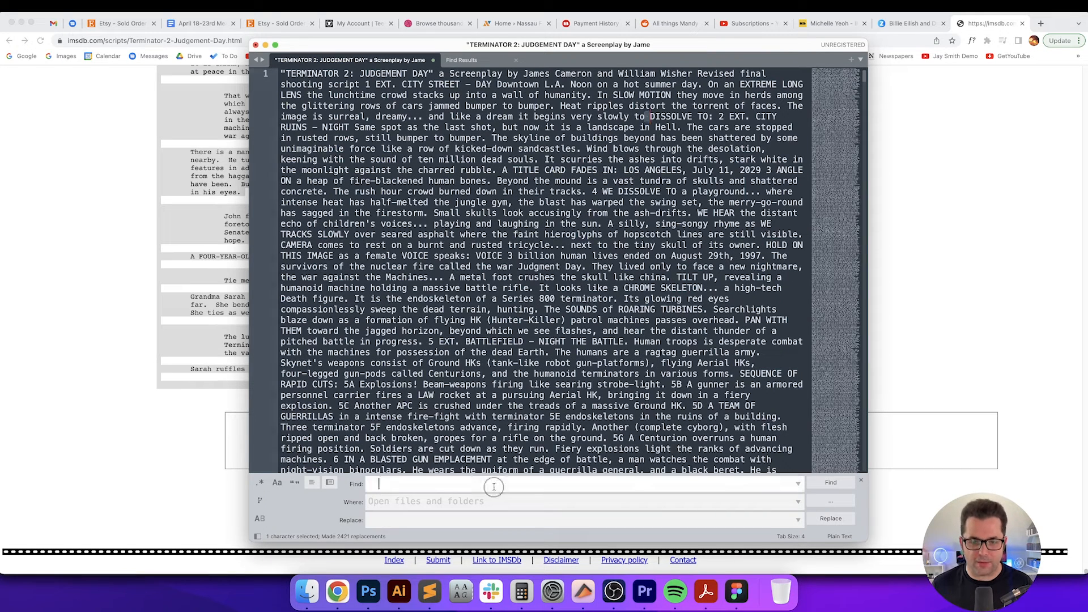
{"action": "key", "text": "BackSpace"}
{"action": "key", "text": "BackSpace"}
{"action": "key", "text": "super+shift+f"}
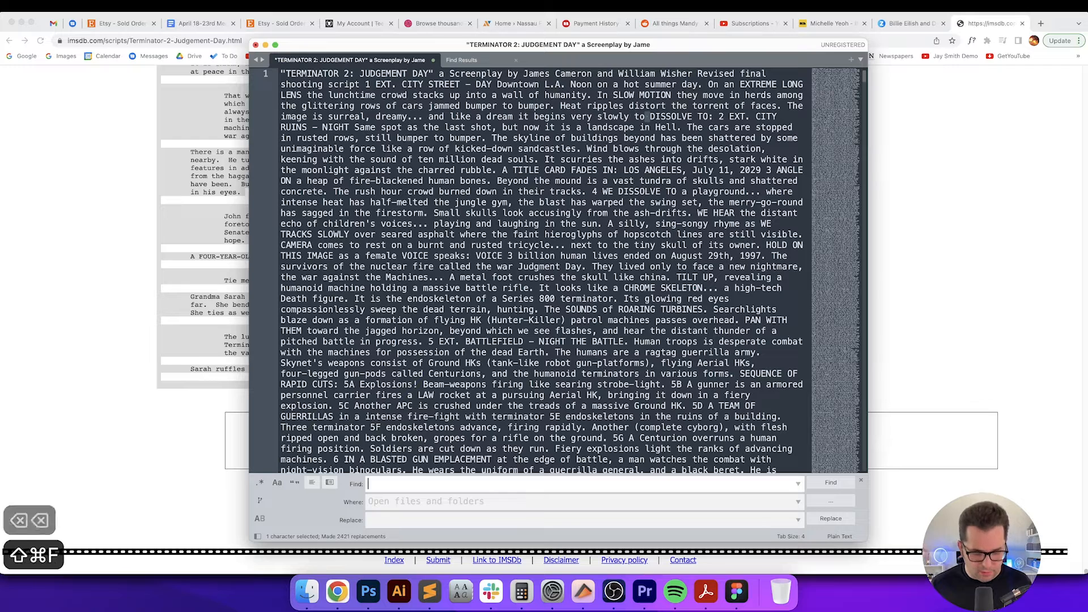
{"action": "key", "text": "Tab"}
{"action": "key", "text": "Tab"}
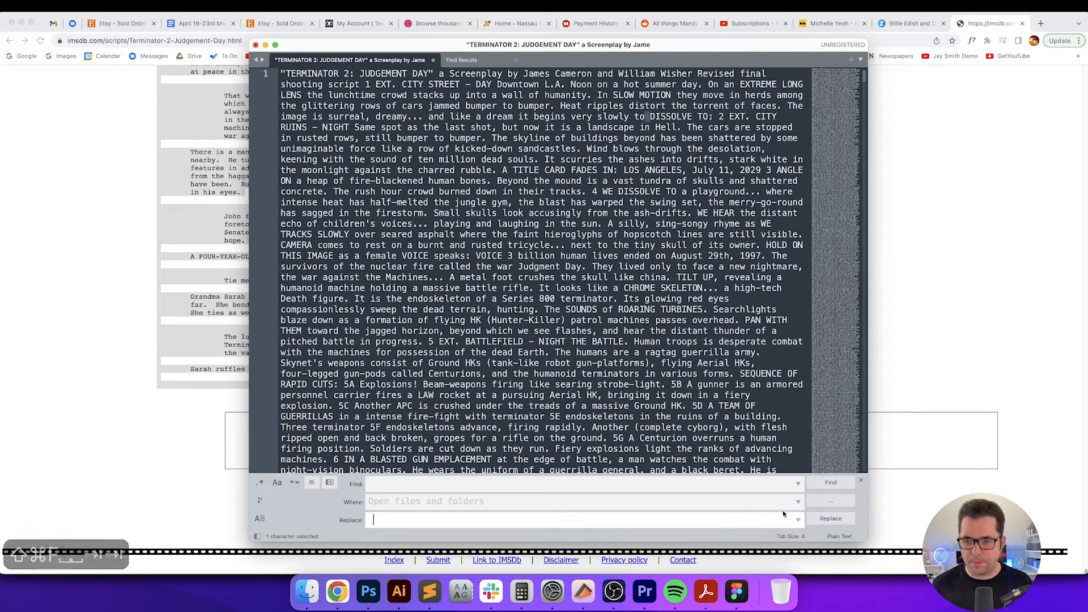
{"action": "left_click", "coordinate": [829, 518]}
{"action": "left_click", "coordinate": [573, 204]}
{"action": "left_click", "coordinate": [596, 256]}
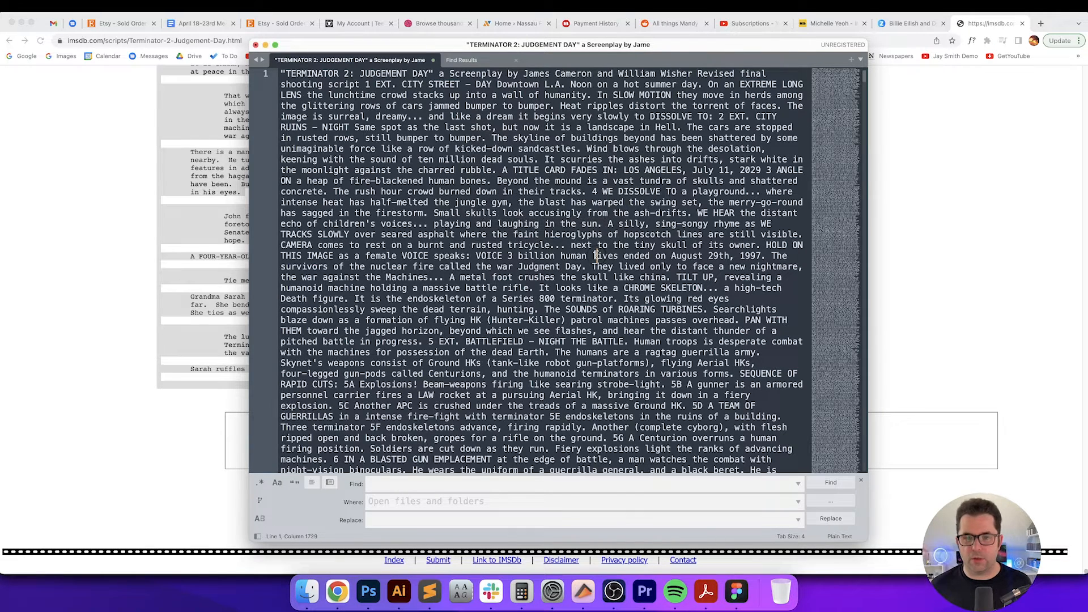
{"action": "key", "text": "super+f"}
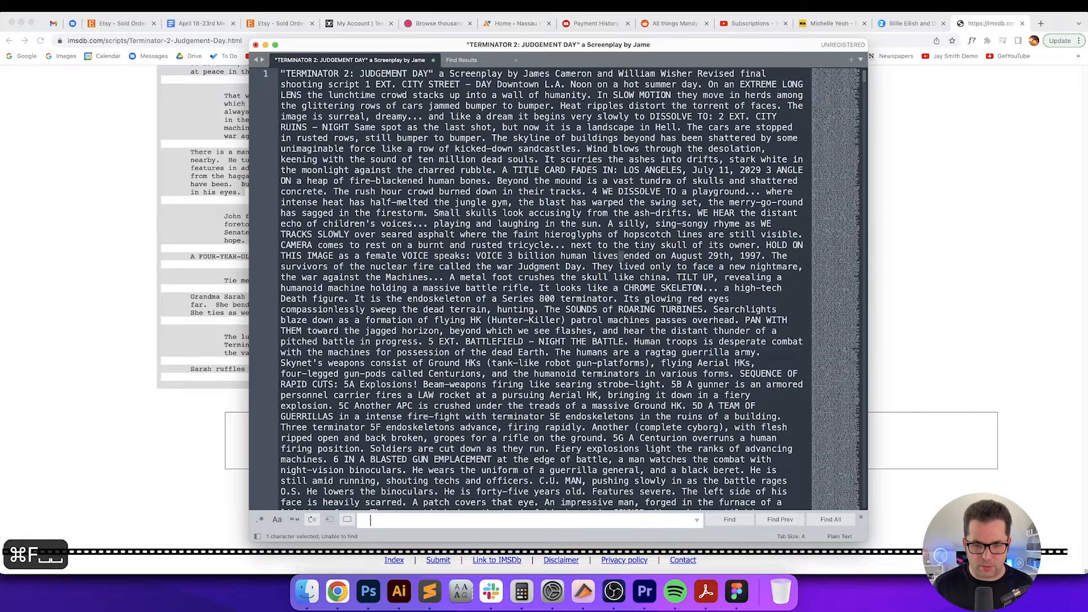
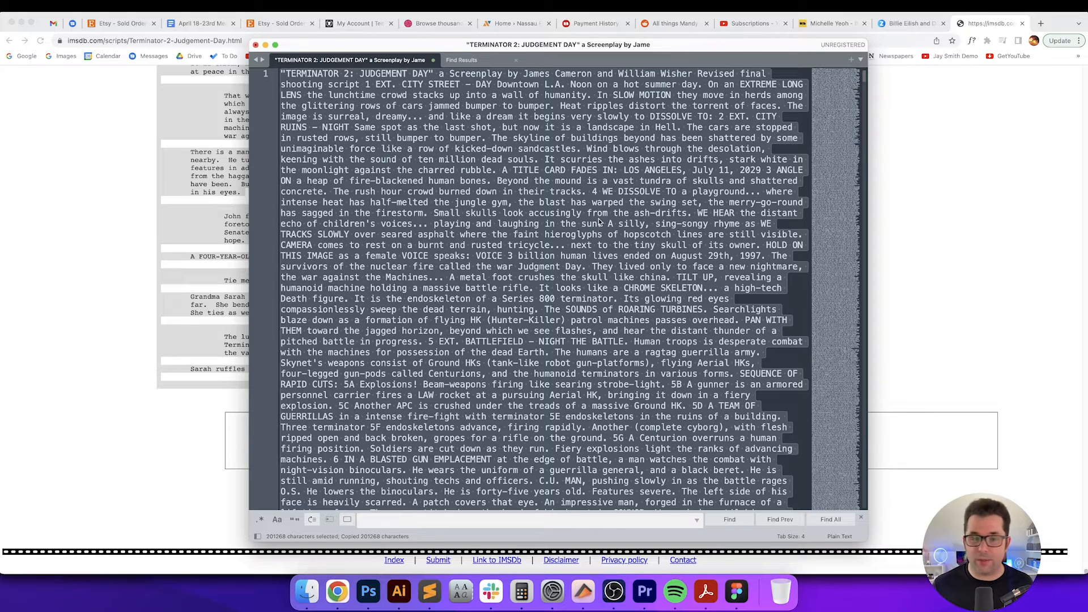
Copy the entire cleaned script, switch to the blank Illustrator document and close its floating Appearance panel
{"action": "key", "text": "super+a"}
{"action": "key", "text": "super+c"}
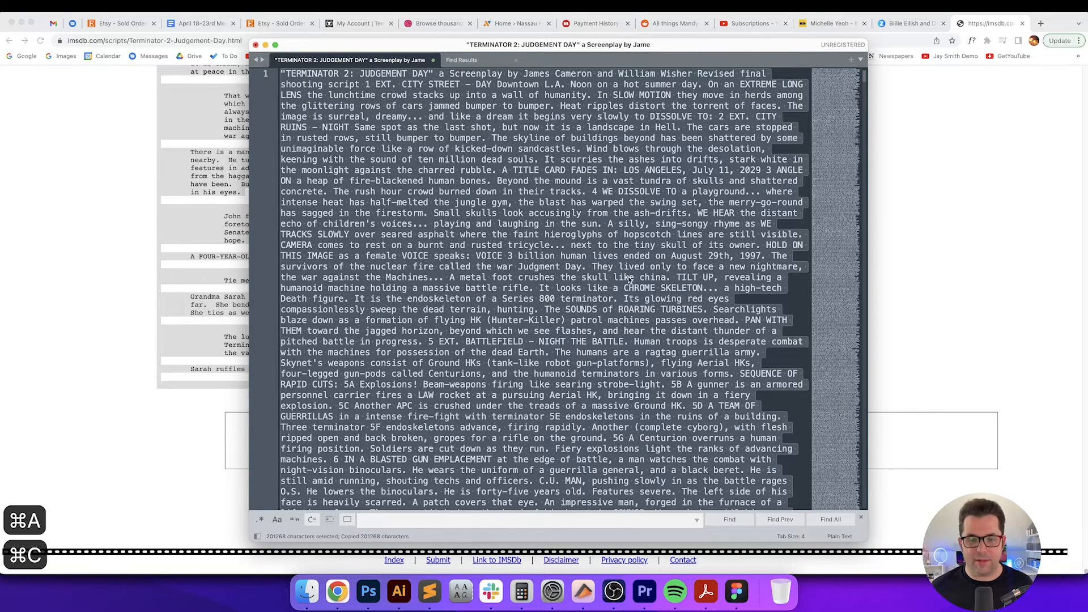
{"action": "left_click", "coordinate": [404, 591]}
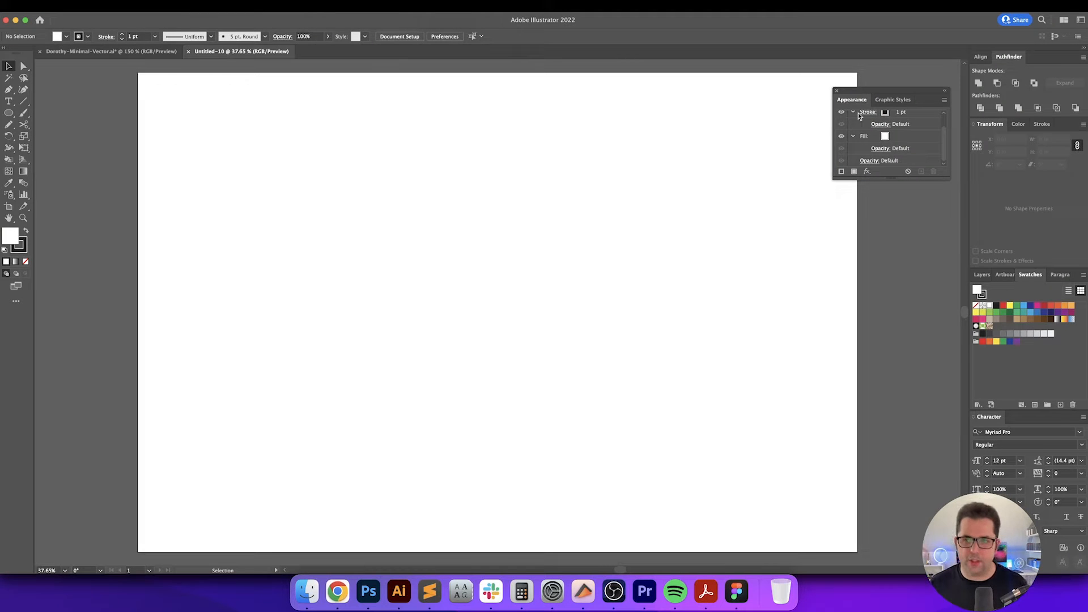
{"action": "left_click", "coordinate": [837, 91]}
{"action": "key", "text": "super+minus"}
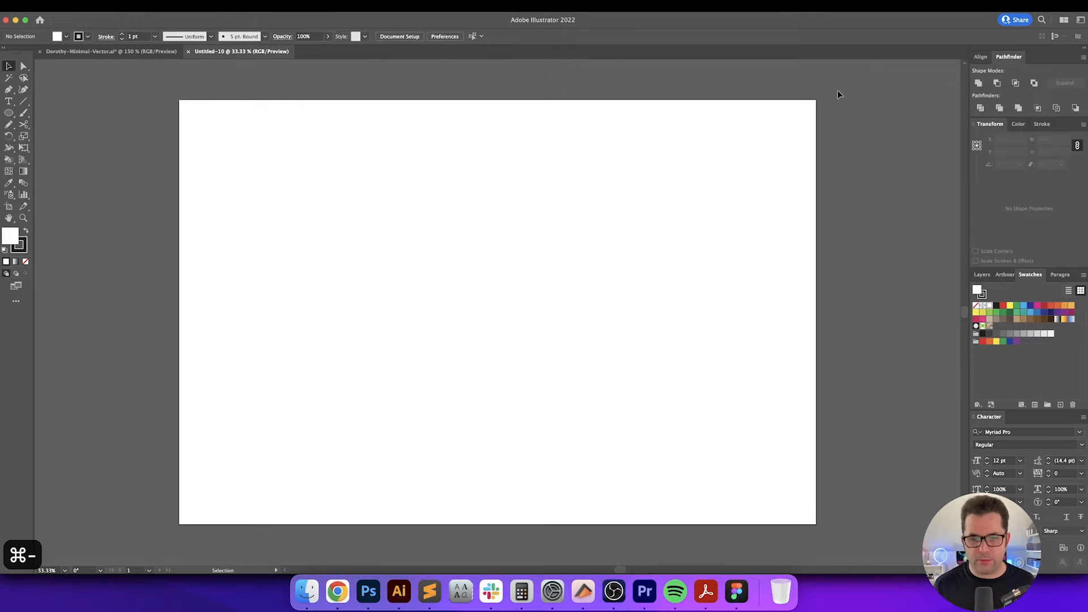
Draw a black-filled rectangle without a stroke, about 28.8 by 18.3 in, starting near the artboard's upper-left corner
{"action": "key", "text": "m"}
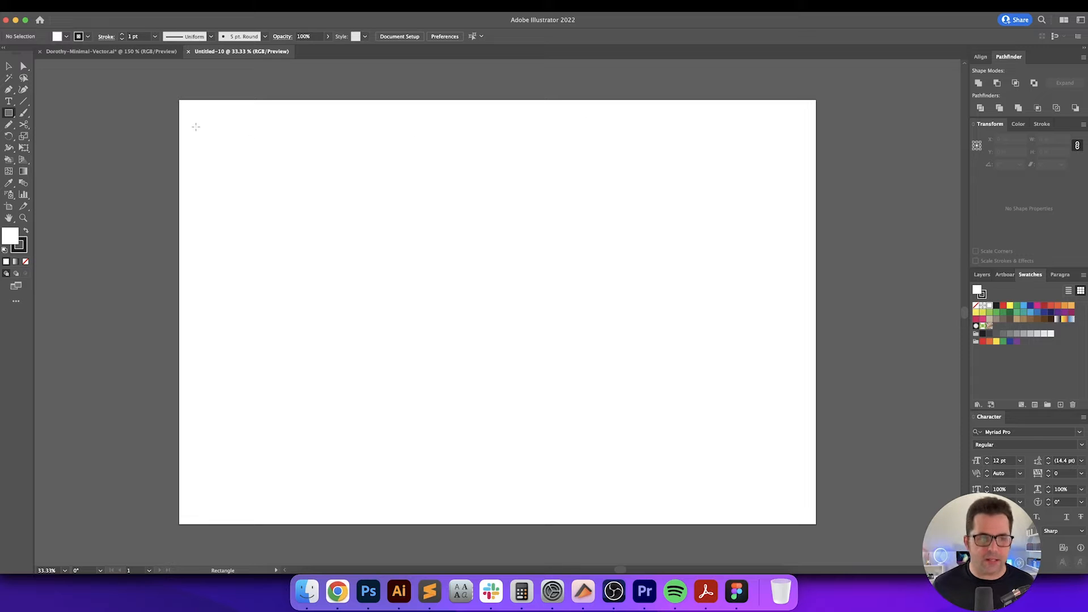
{"action": "key", "text": "shift+x"}
{"action": "key", "text": "x"}
{"action": "key", "text": "slash"}
{"action": "key", "text": "x"}
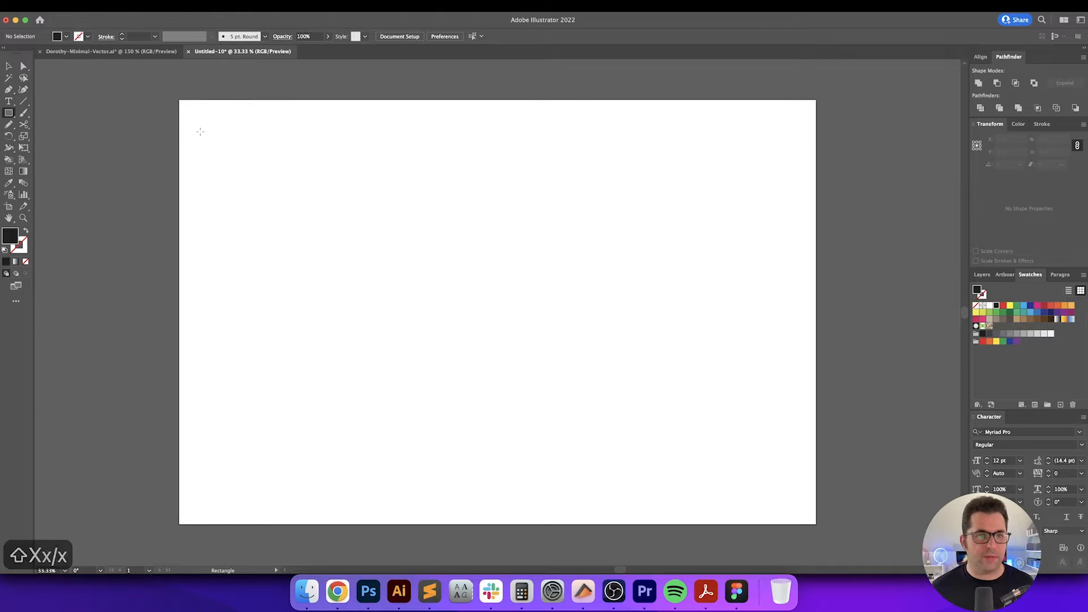
{"action": "left_click_drag", "start_coordinate": [201, 130], "coordinate": [712, 455]}
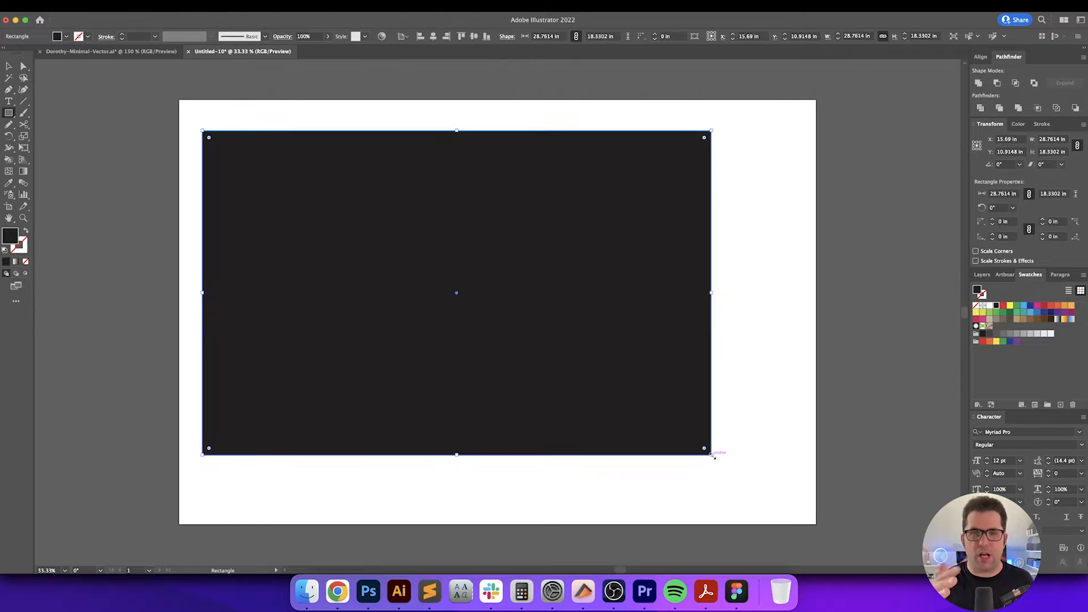
Set the rectangle's reference point to its upper-left corner and position it at X 2 in and Y 2 in
{"action": "key", "text": "v"}
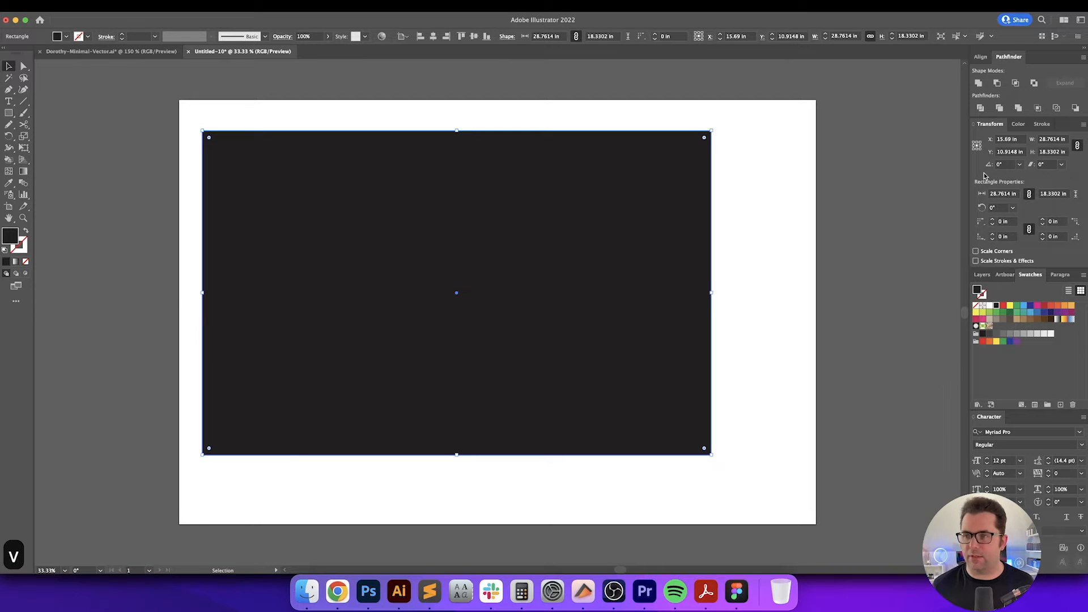
{"action": "left_click", "coordinate": [973, 142]}
{"action": "left_click", "coordinate": [998, 139]}
{"action": "type", "text": "2"}
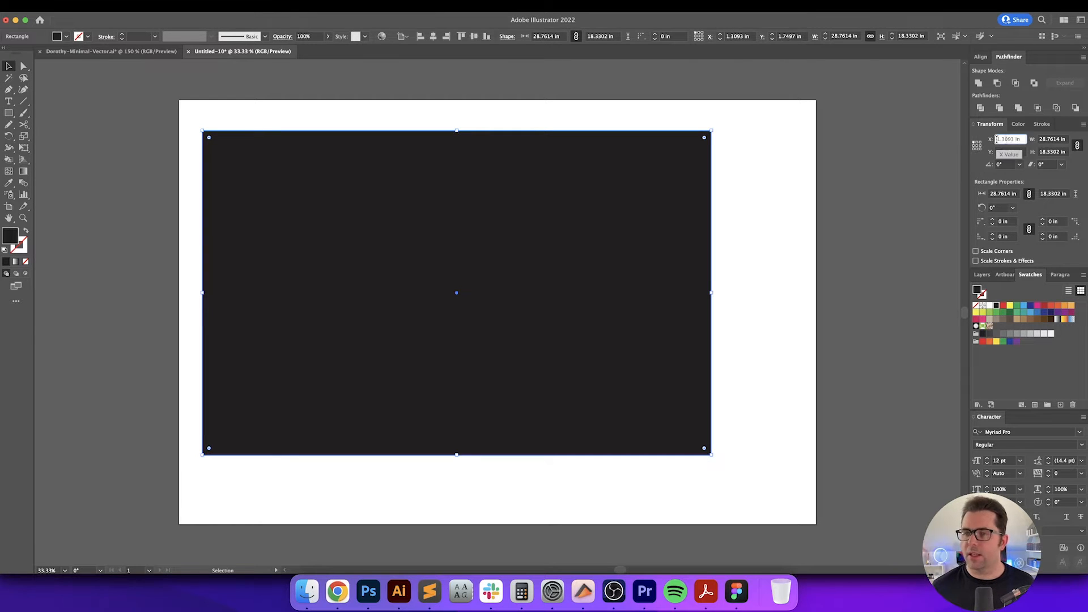
{"action": "key", "text": "shift+Tab"}
{"action": "type", "text": "2"}
{"action": "key", "text": "Tab"}
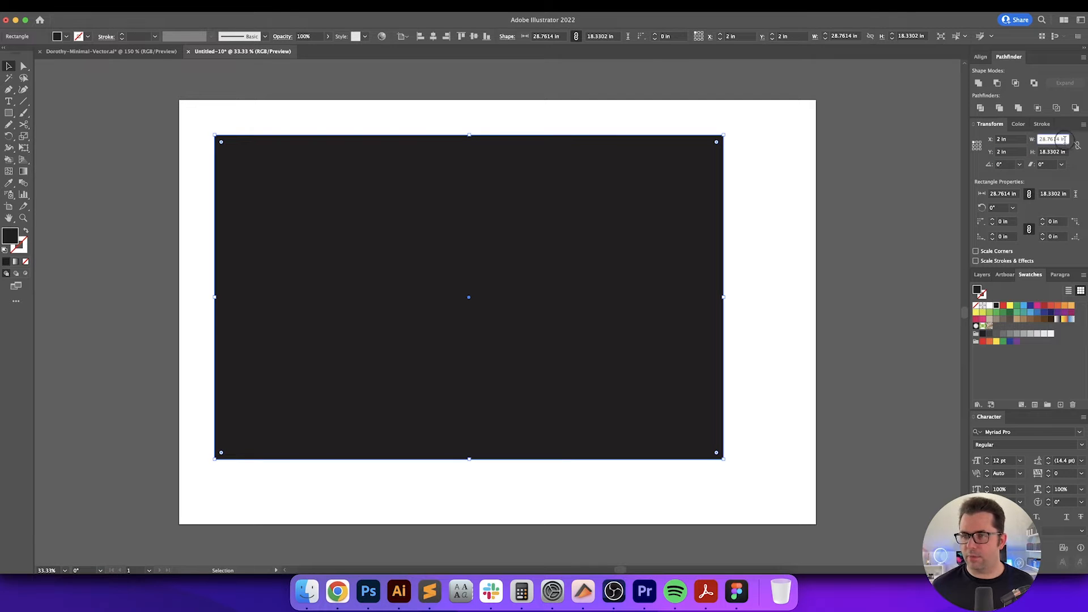
Set the black rectangle's width to 32 in
{"action": "key", "text": "shift+Up"}
{"action": "key", "text": "shift+Up"}
{"action": "key", "text": "shift+Up"}
{"action": "key", "text": "shift+Up"}
{"action": "key", "text": "shift+Up"}
{"action": "key", "text": "shift+Up"}
{"action": "key", "text": "shift+Down"}
{"action": "key", "text": "shift+Down"}
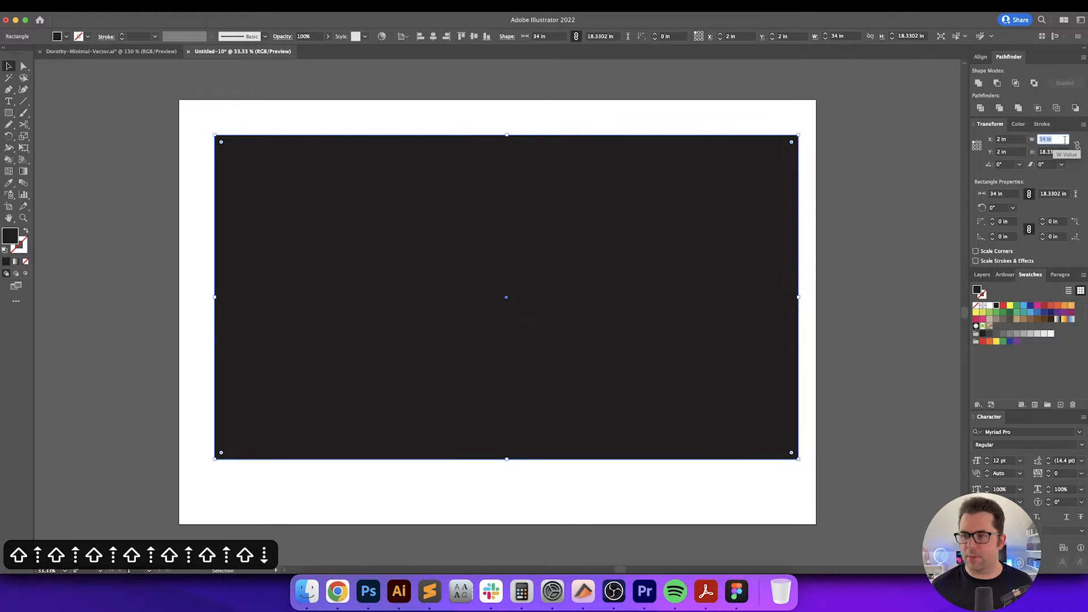
Set the black rectangle's height to 20 in and deselect it
{"action": "key", "text": "Tab"}
{"action": "key", "text": "shift+Up"}
{"action": "key", "text": "shift+Up"}
{"action": "key", "text": "shift+Up"}
{"action": "key", "text": "shift+Up"}
{"action": "key", "text": "shift+Down"}
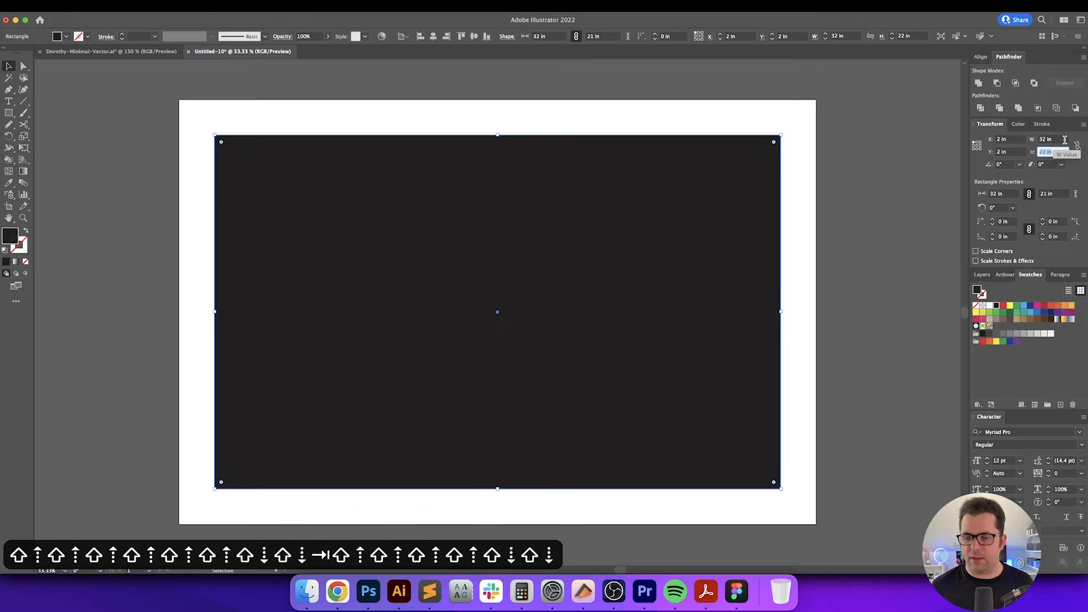
{"action": "key", "text": "Return"}
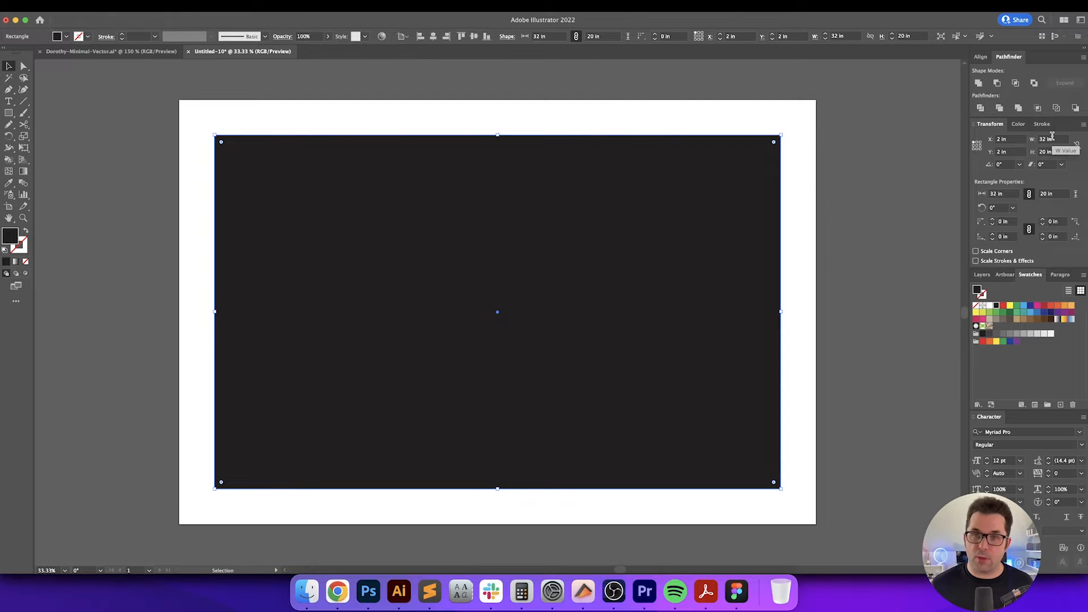
{"action": "left_click", "coordinate": [843, 224]}
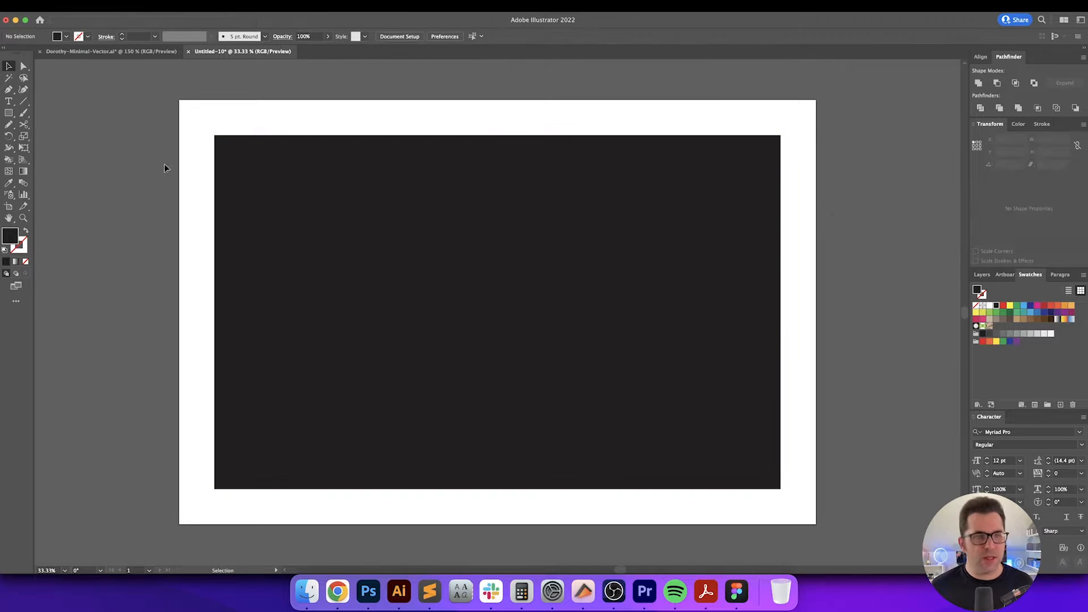
Turn the rectangle into a text area with the Area Type tool and paste the cleaned script into it
{"action": "left_click_drag", "start_coordinate": [9, 103], "coordinate": [26, 116]}
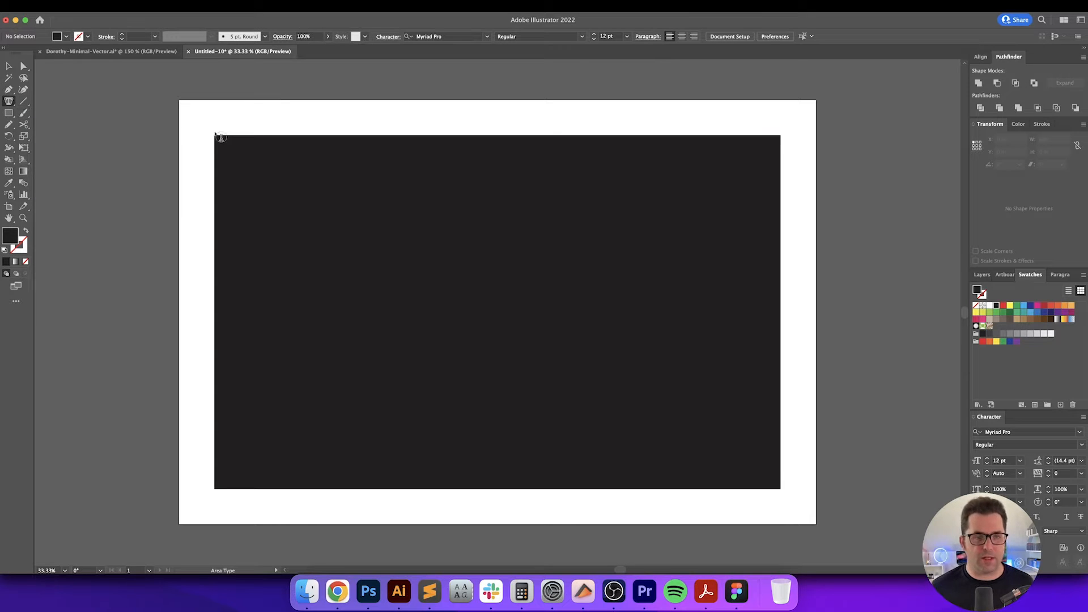
{"action": "left_click_drag", "start_coordinate": [9, 102], "coordinate": [53, 114]}
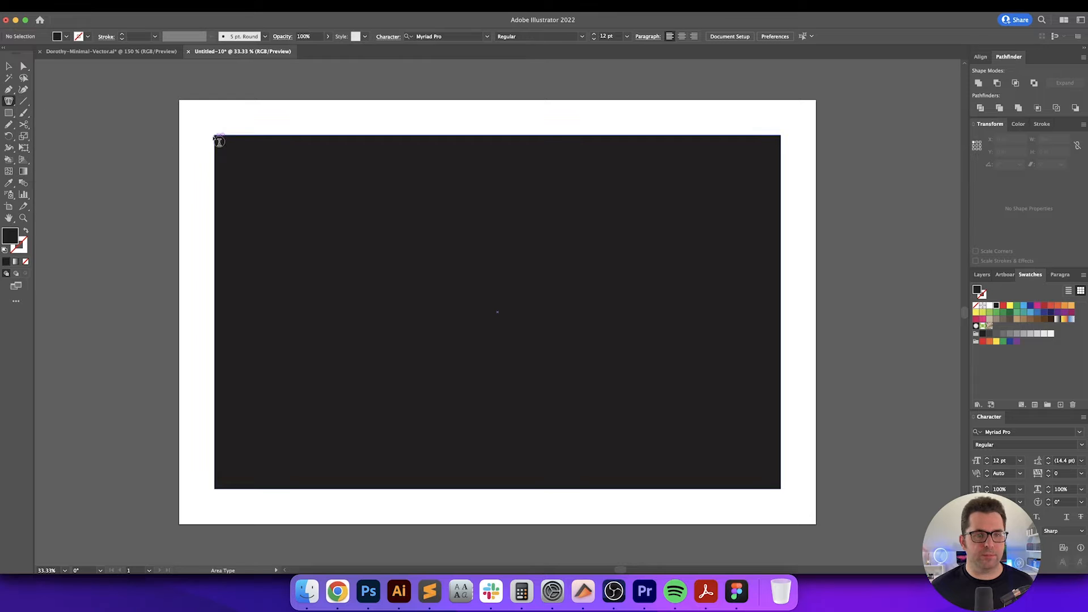
{"action": "key", "text": "super+v"}
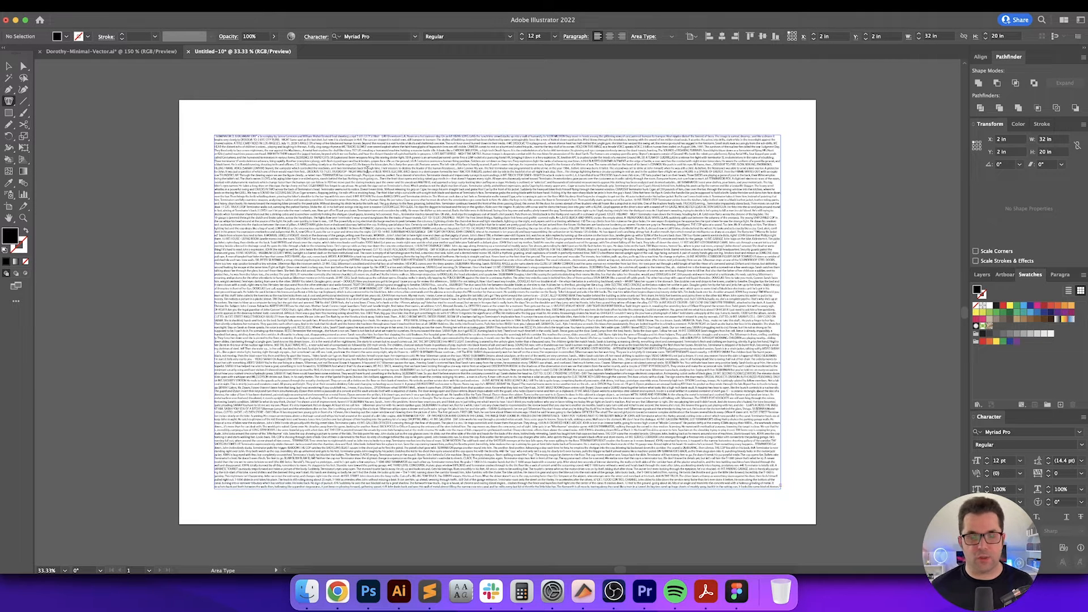
{"action": "key", "text": "Escape"}
Set the script text's kerning to Optical
{"action": "left_click", "coordinate": [1020, 473]}
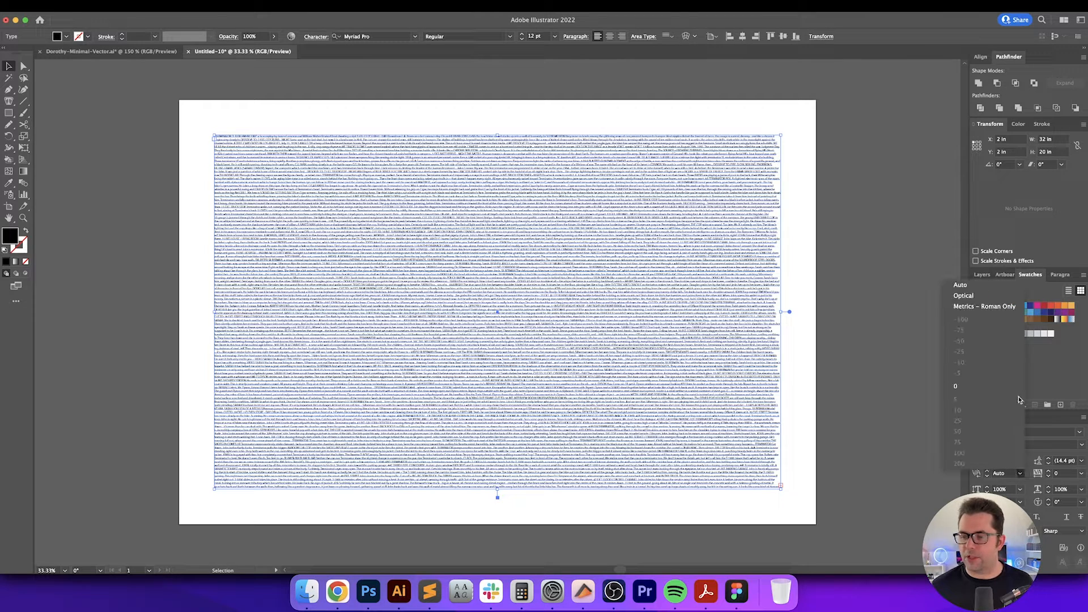
{"action": "left_click", "coordinate": [997, 300]}
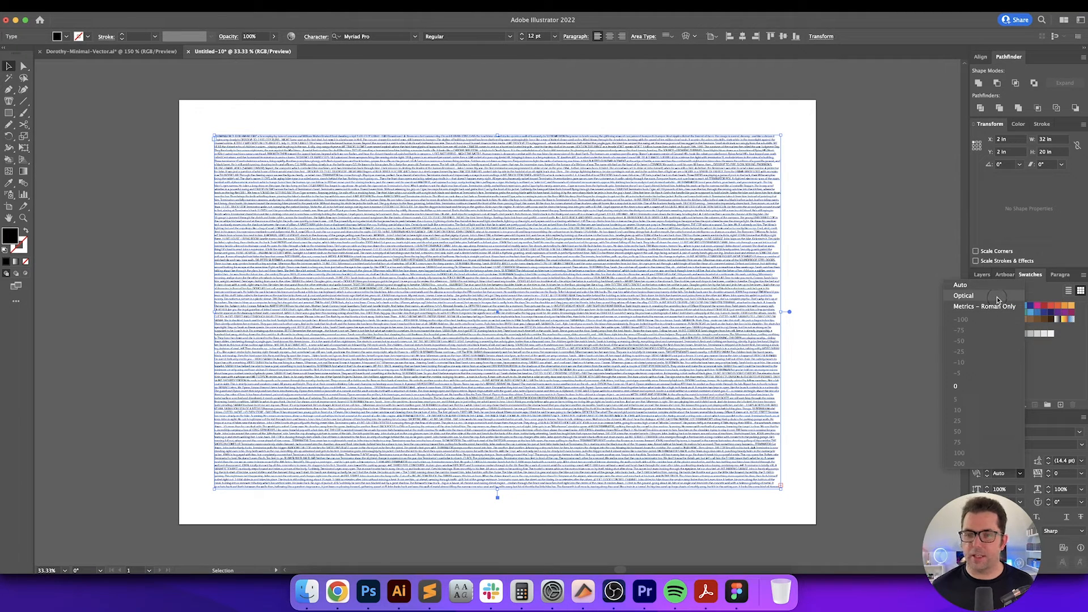
{"action": "left_click", "coordinate": [998, 301]}
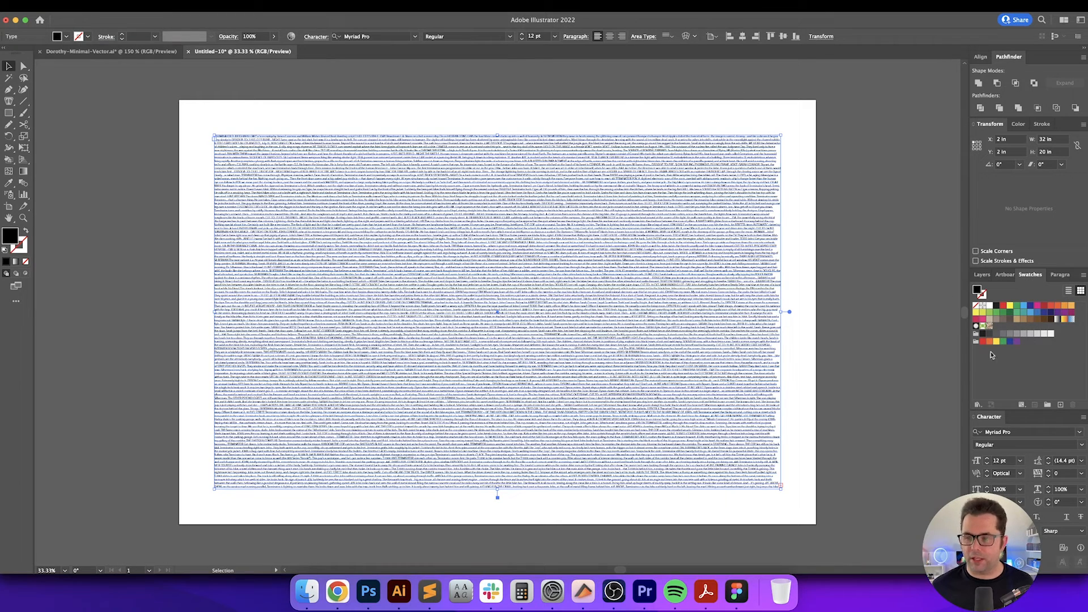
Format the script text with all lines justified, hyphenation off and all caps
{"action": "left_click", "coordinate": [1051, 276]}
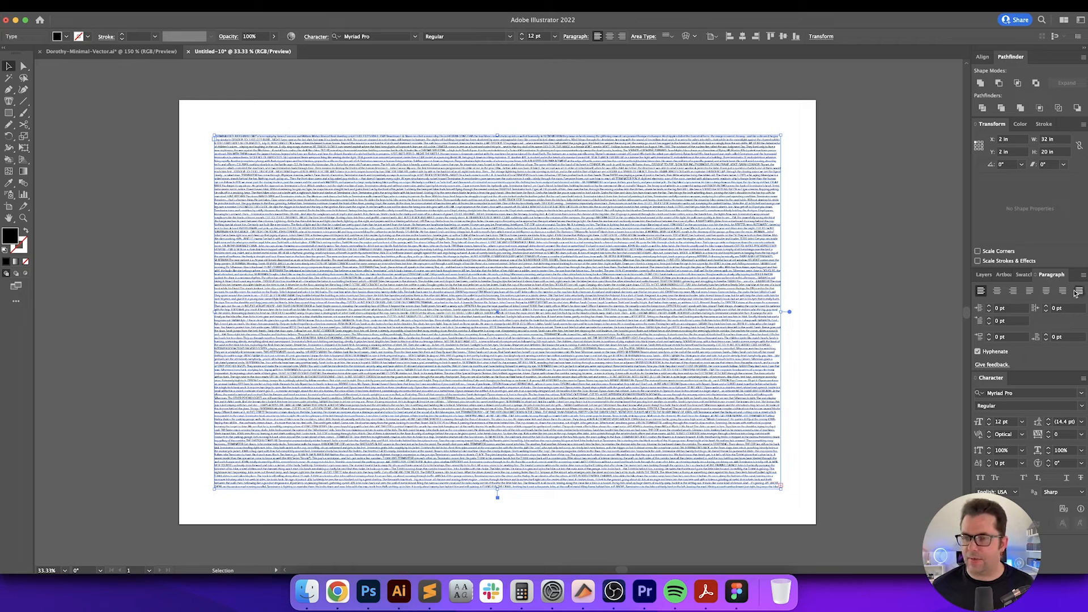
{"action": "left_click", "coordinate": [978, 352]}
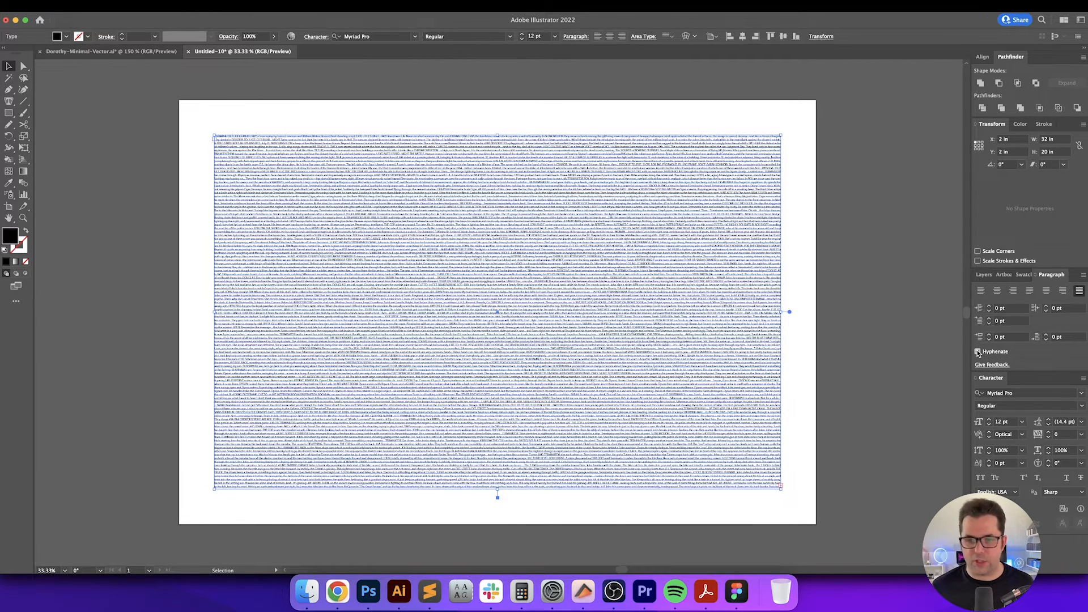
{"action": "left_click", "coordinate": [986, 347]}
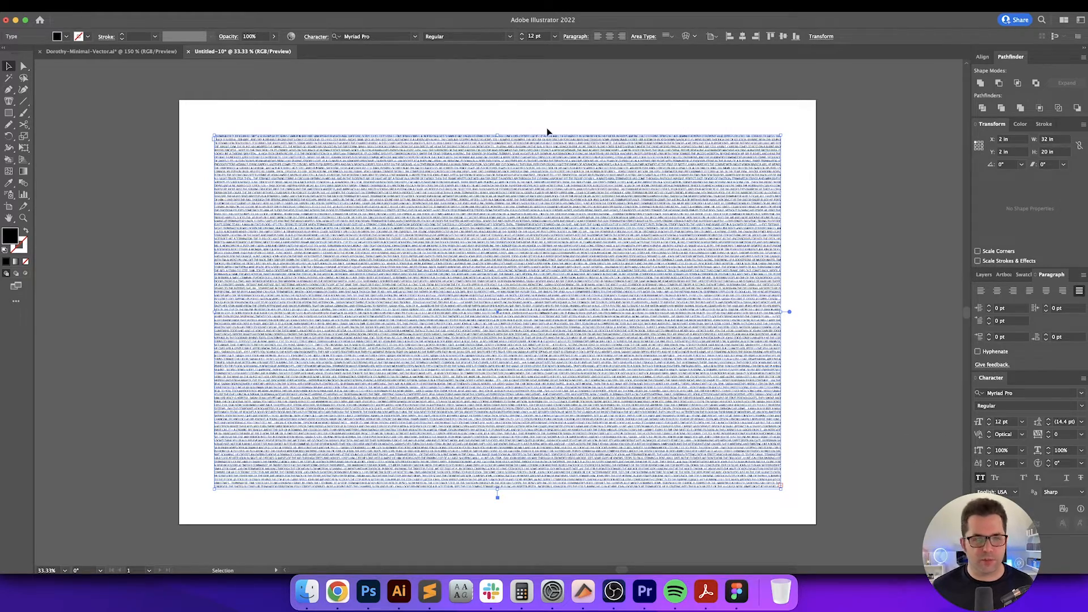
Search the font families for "new hero" with the script's text area selected
{"action": "scroll", "coordinate": [501, 130], "scroll_direction": "up", "scroll_amount": 5}
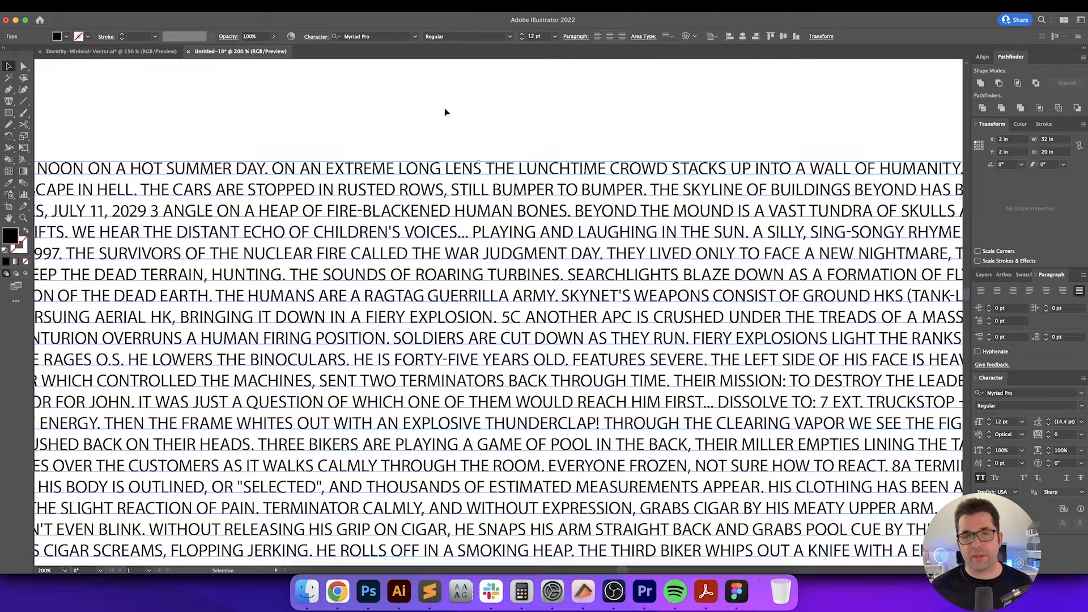
{"action": "left_click", "coordinate": [397, 36]}
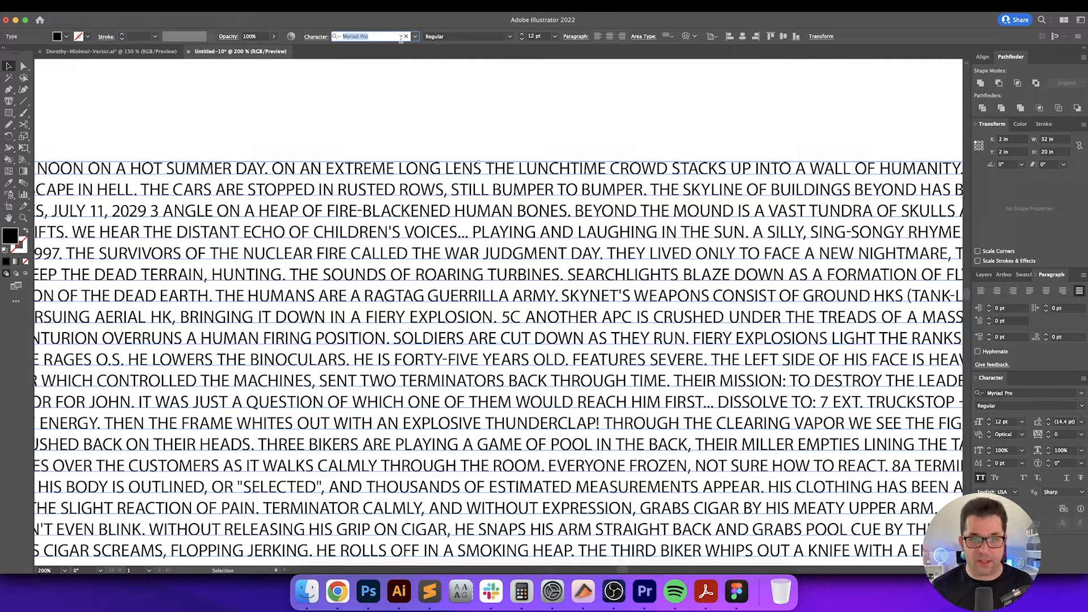
{"action": "left_click", "coordinate": [416, 37]}
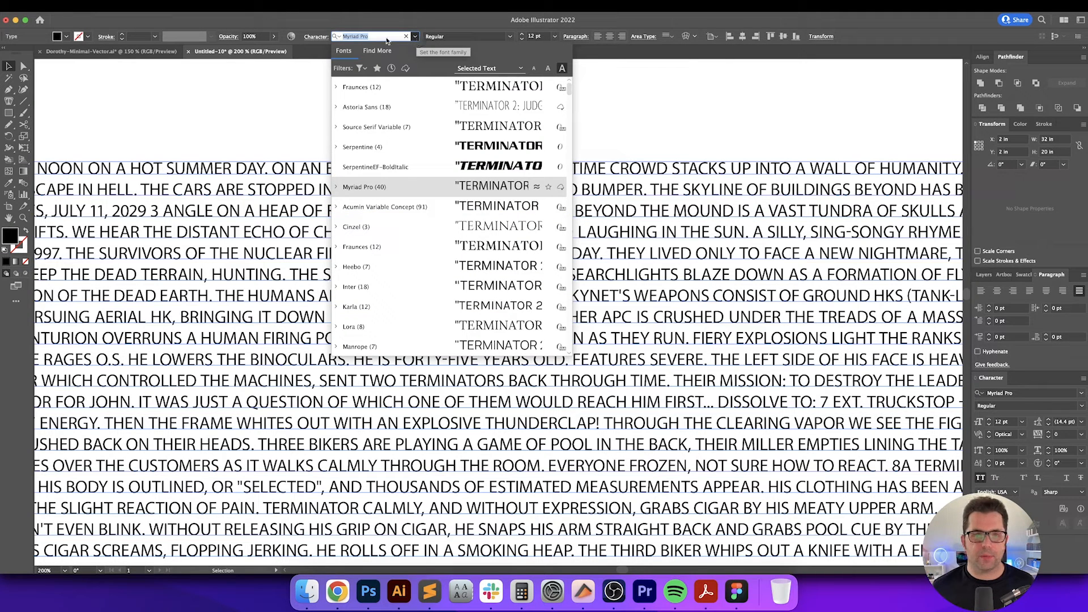
{"action": "key", "text": "Escape"}
{"action": "left_click", "coordinate": [393, 35]}
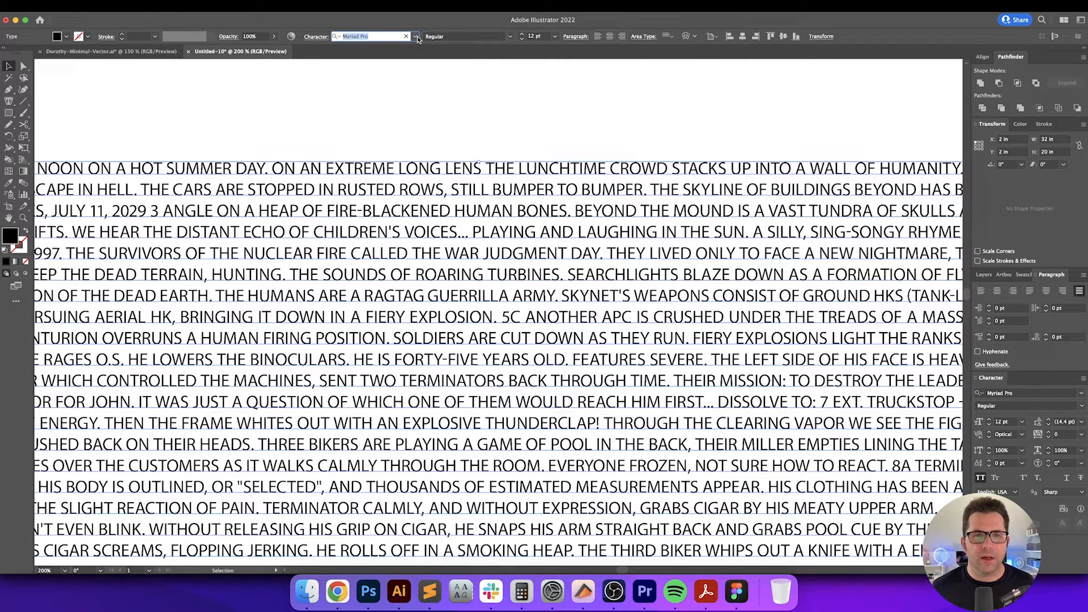
{"action": "type", "text": "new"}
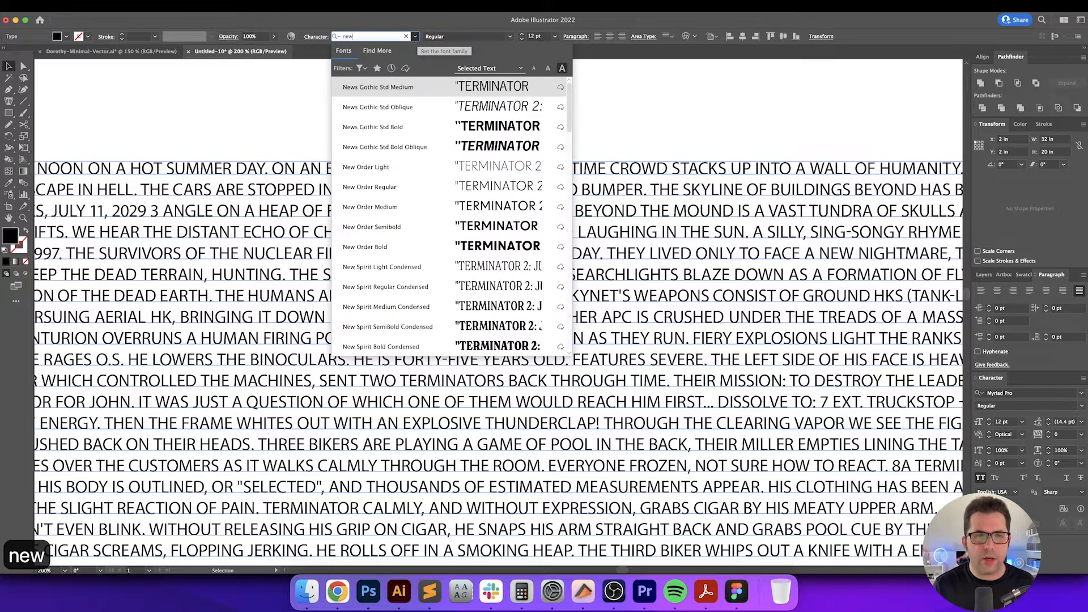
{"action": "type", "text": " hero"}
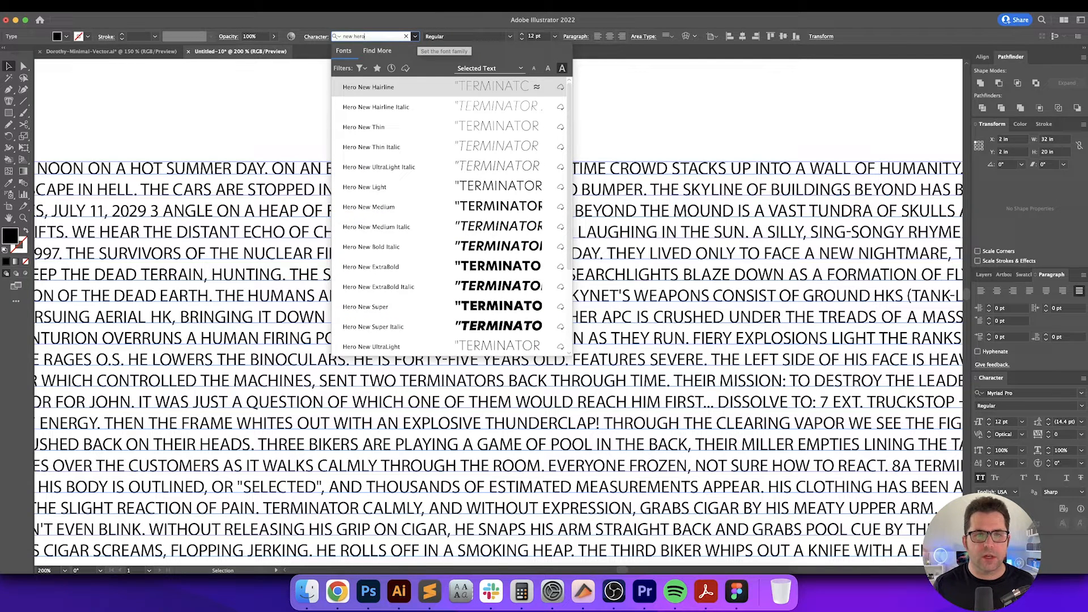
Preview the Hero New styles on the script text and set its font to Hero New Bold
{"action": "key", "text": "Down"}
{"action": "key", "text": "Down"}
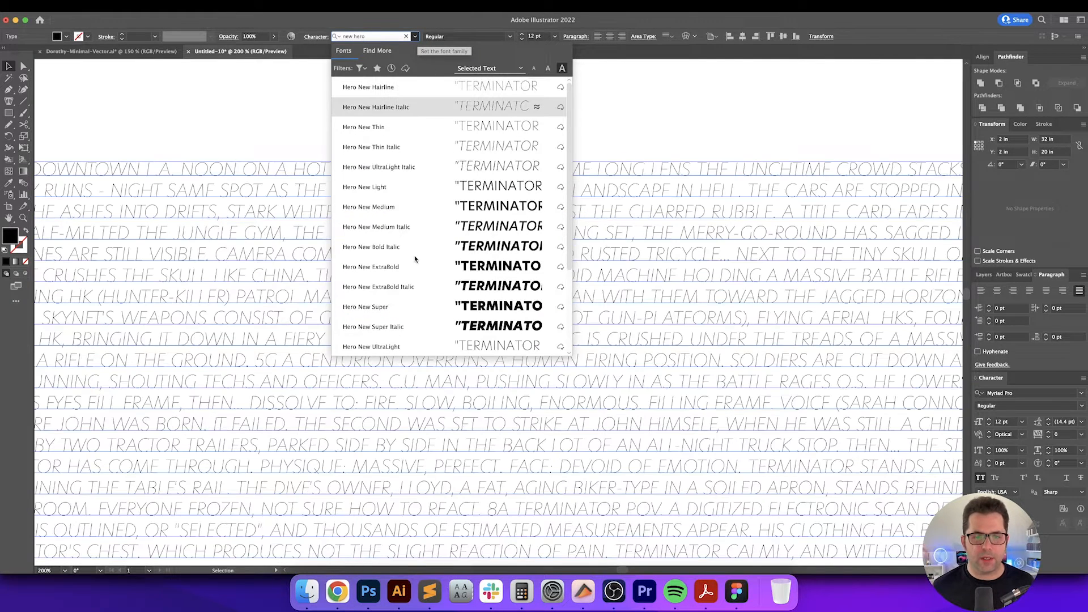
{"action": "key", "text": "Down"}
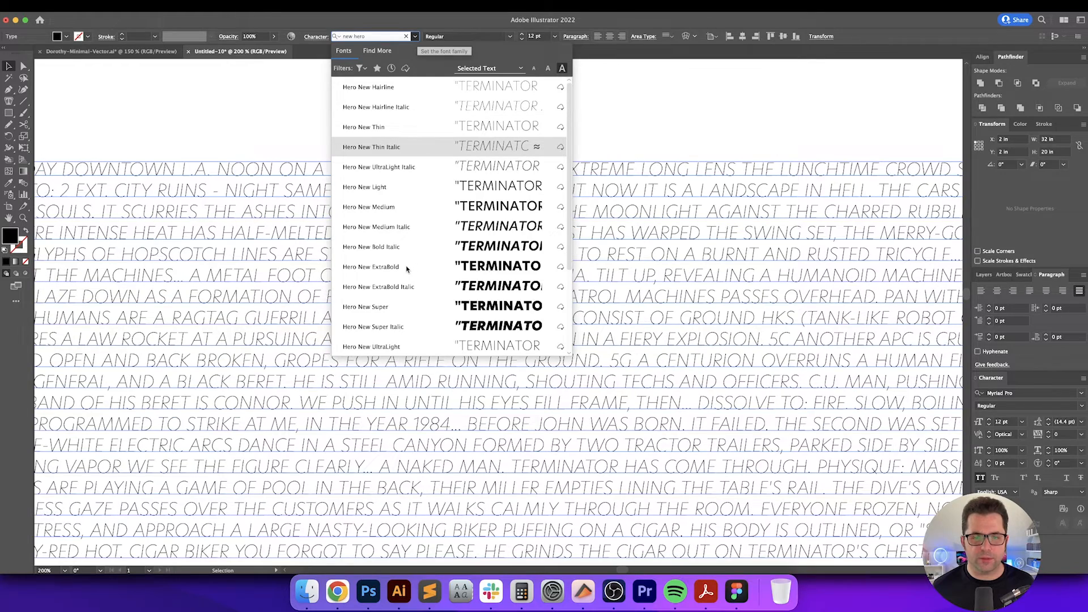
{"action": "key", "text": "Down"}
{"action": "key", "text": "Down"}
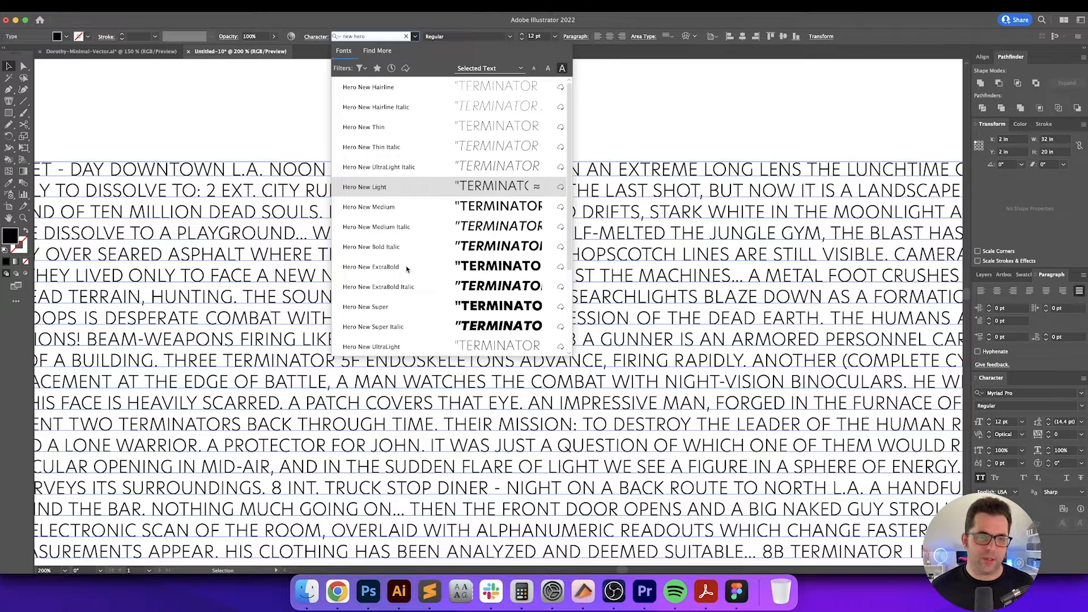
{"action": "key", "text": "Return"}
{"action": "left_click", "coordinate": [510, 36]}
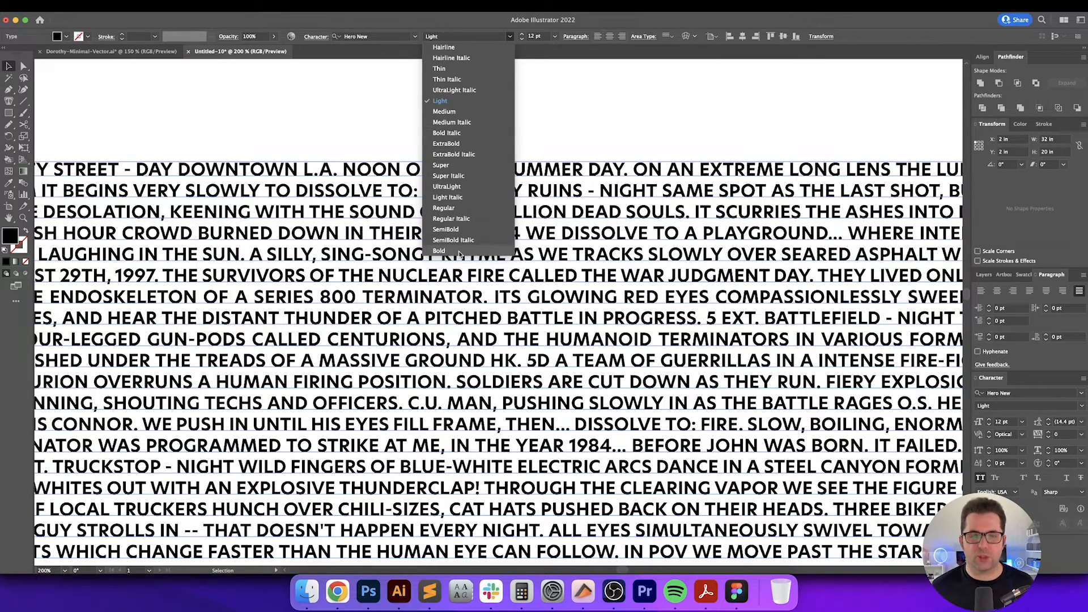
{"action": "left_click", "coordinate": [482, 248]}
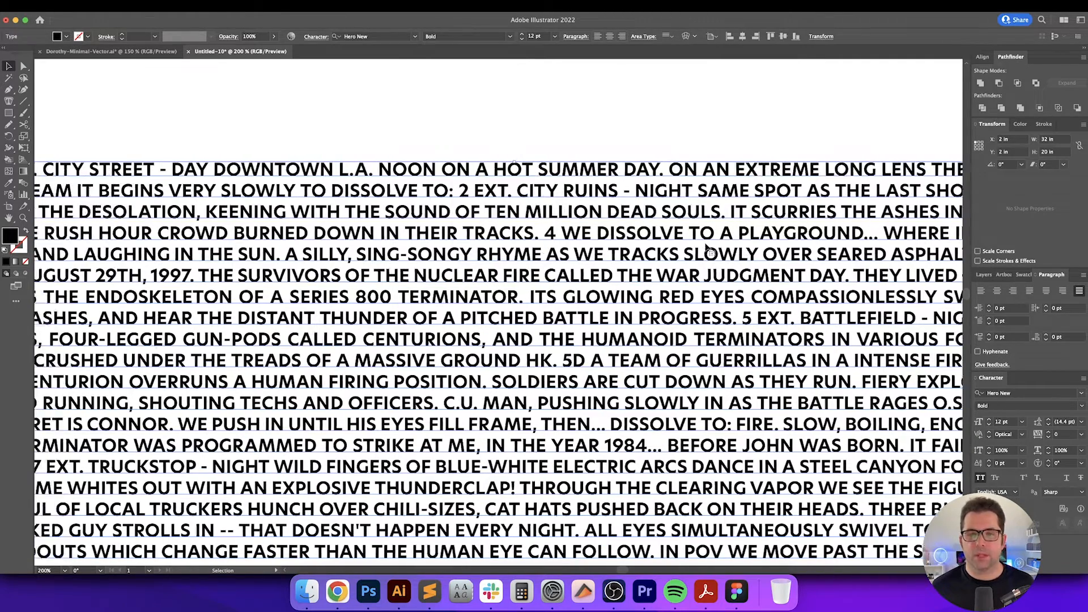
Examine the set text from the beginning of the text area to the overflow at its lower-right corner
{"action": "scroll", "coordinate": [707, 249], "scroll_direction": "left", "scroll_amount": 10}
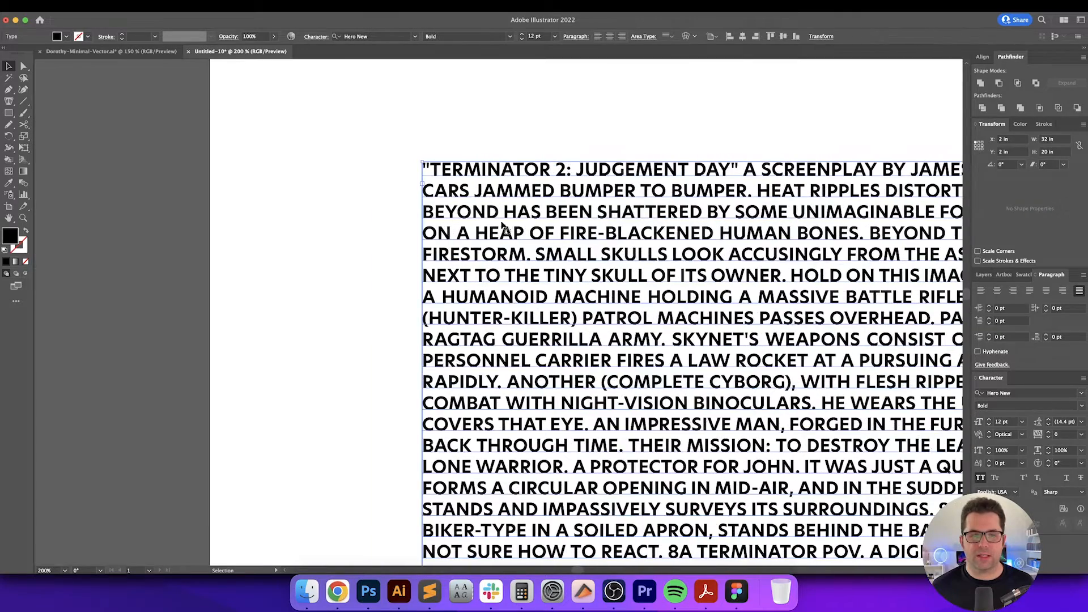
{"action": "scroll", "coordinate": [449, 215], "scroll_direction": "right", "scroll_amount": 4}
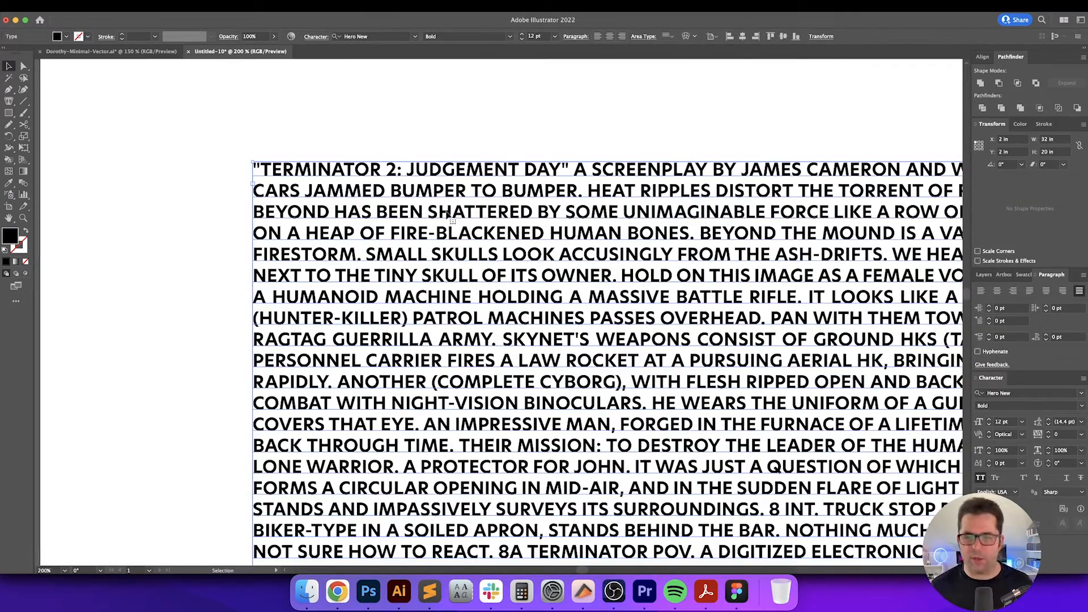
{"action": "key", "text": "super+0"}
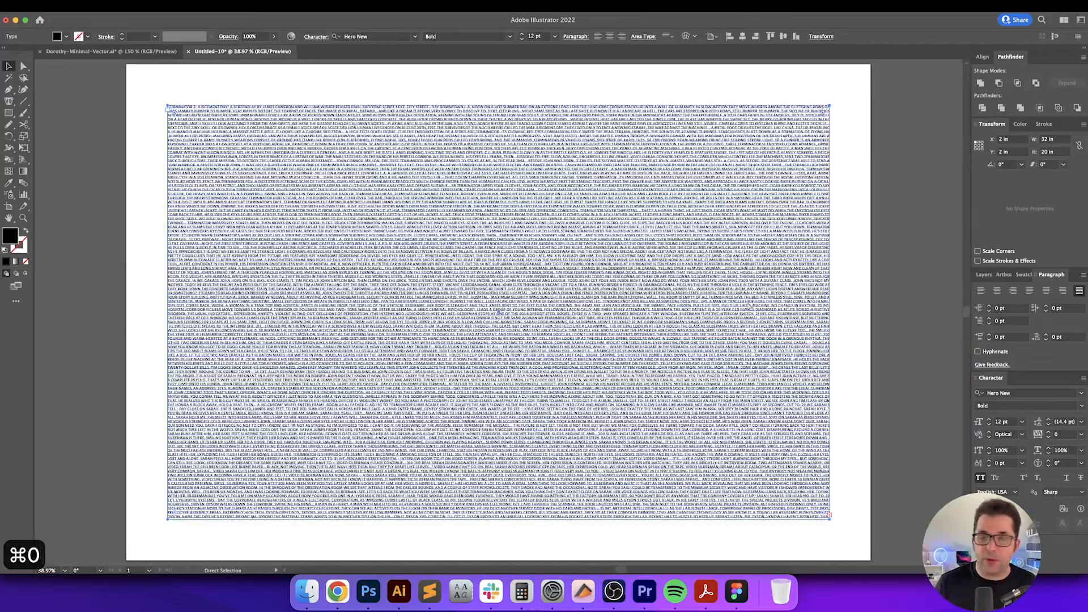
{"action": "key", "text": "super+1"}
{"action": "scroll", "coordinate": [590, 293], "scroll_direction": "down", "scroll_amount": 15}
{"action": "scroll", "coordinate": [591, 293], "scroll_direction": "right", "scroll_amount": 10}
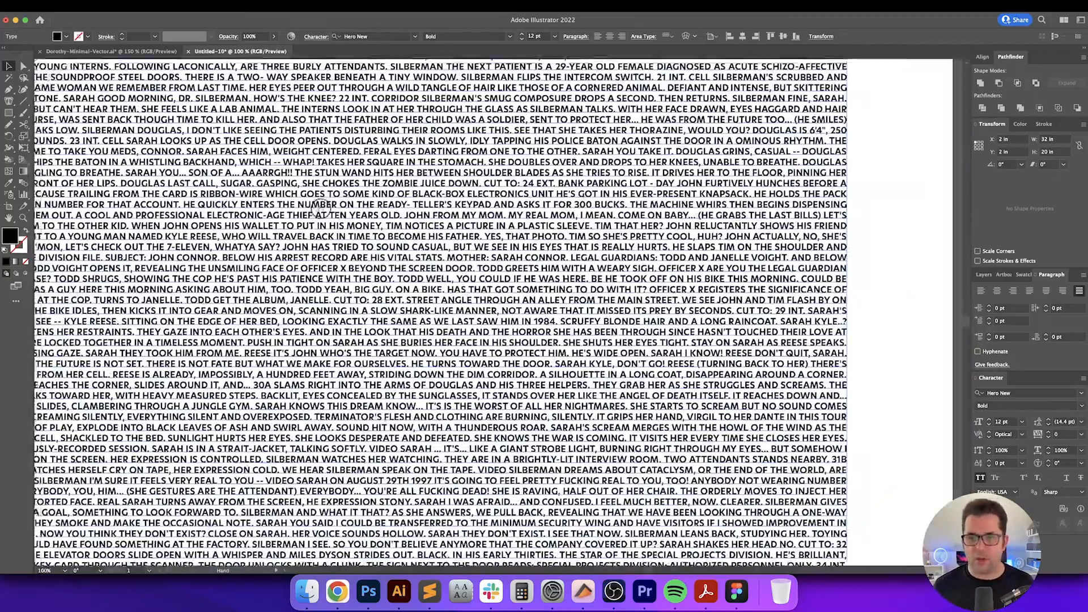
{"action": "scroll", "coordinate": [590, 290], "scroll_direction": "up", "scroll_amount": 5}
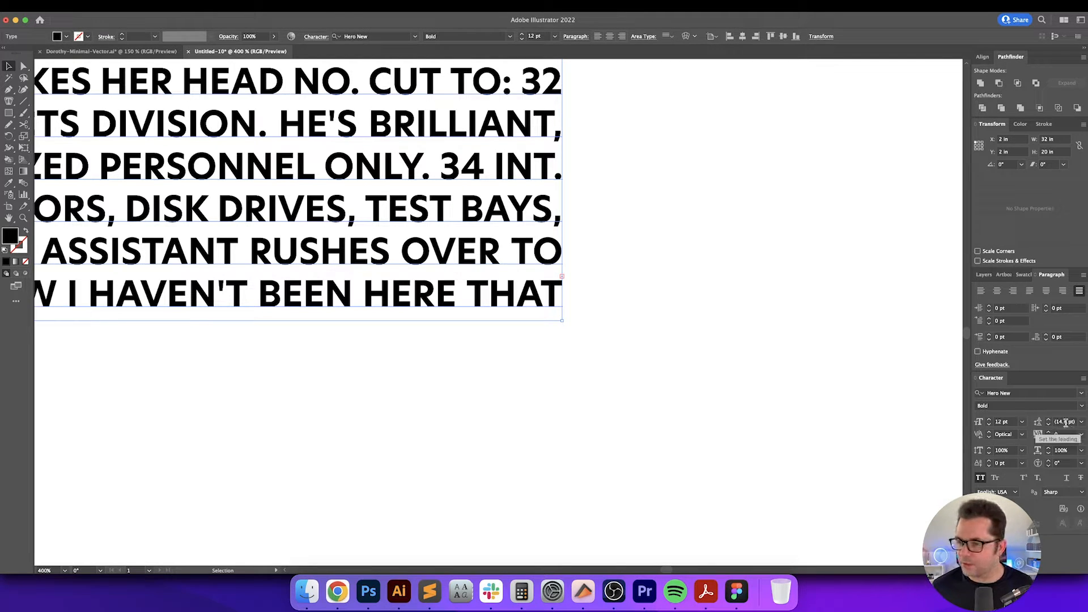
Reduce the script text's font size in stages to 6 pt, trying 8 pt on the way
{"action": "left_click", "coordinate": [1011, 421]}
{"action": "key", "text": "Down"}
{"action": "key", "text": "Down"}
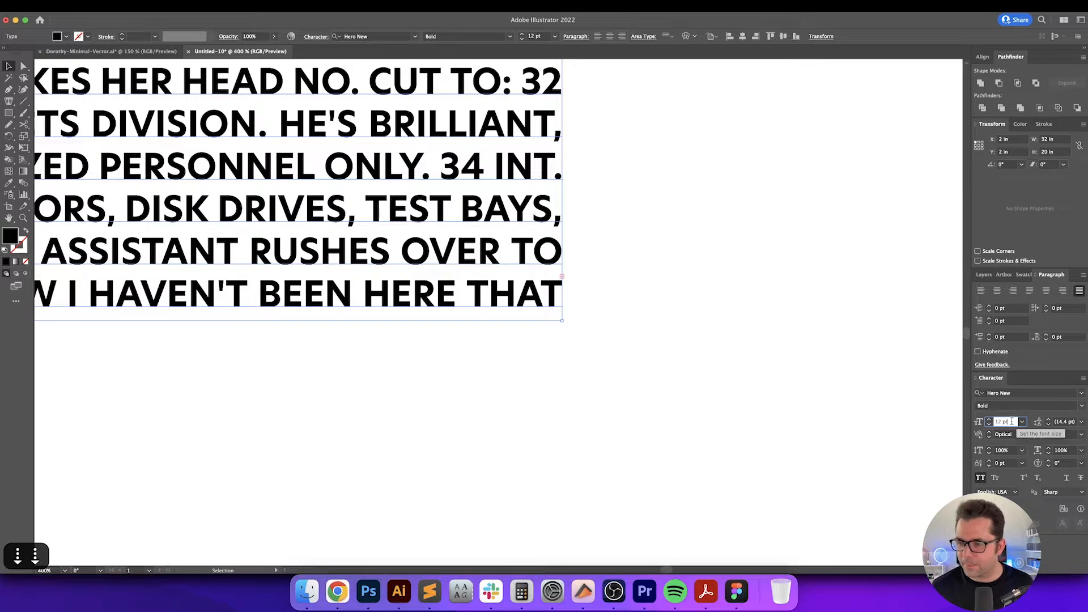
{"action": "key", "text": "Down"}
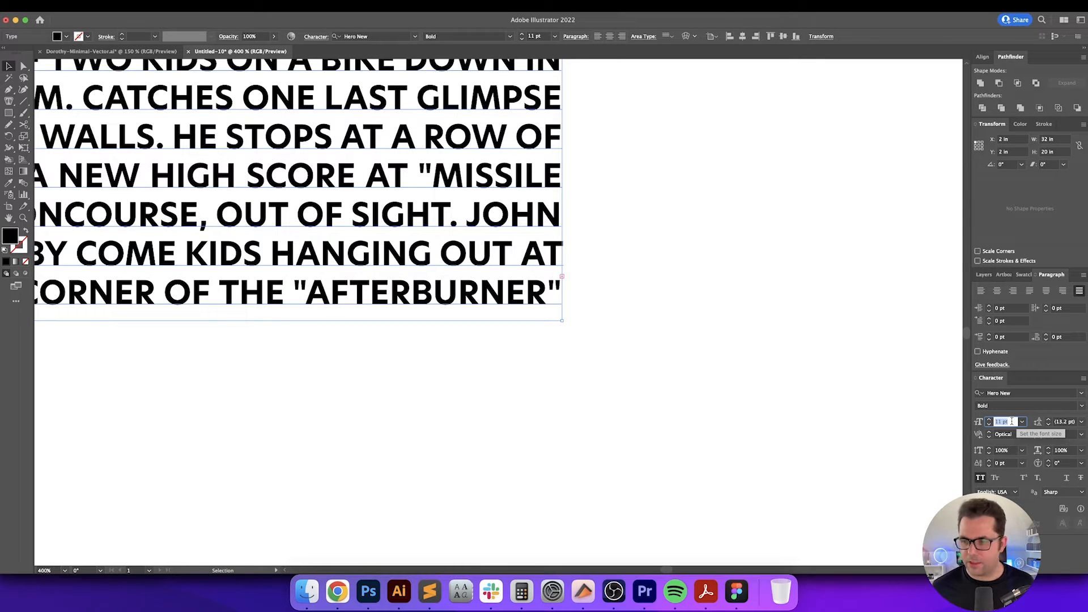
{"action": "key", "text": "Down"}
{"action": "type", "text": "8"}
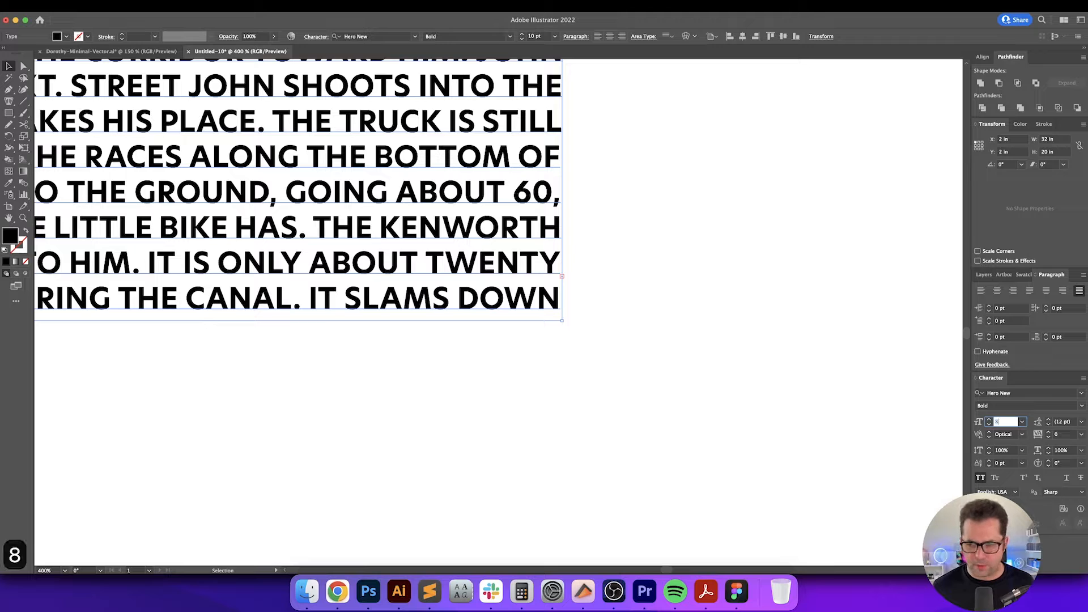
{"action": "key", "text": "Return"}
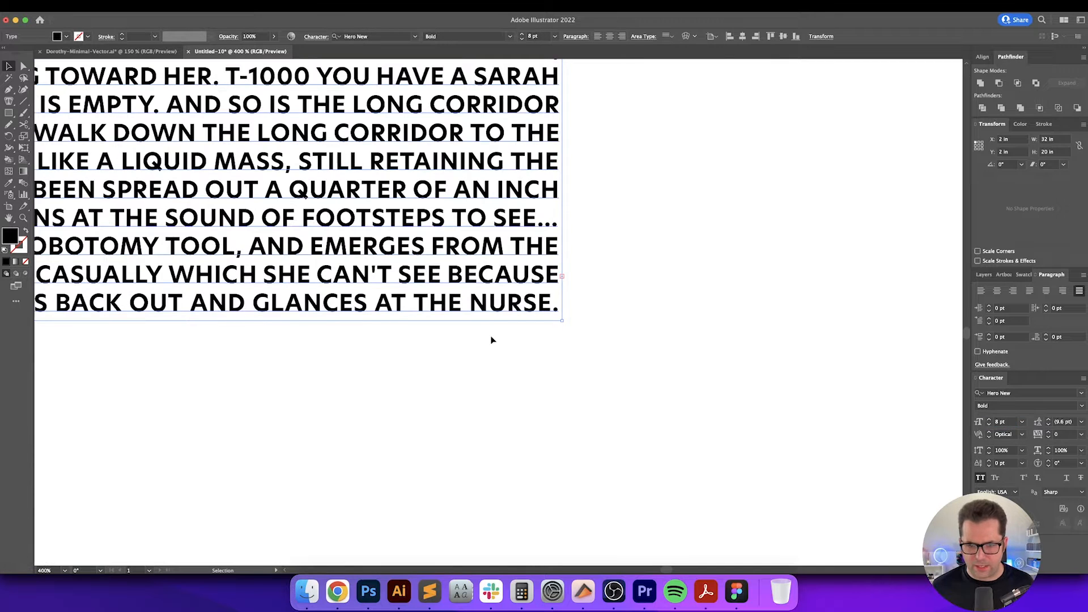
{"action": "left_click", "coordinate": [1000, 422]}
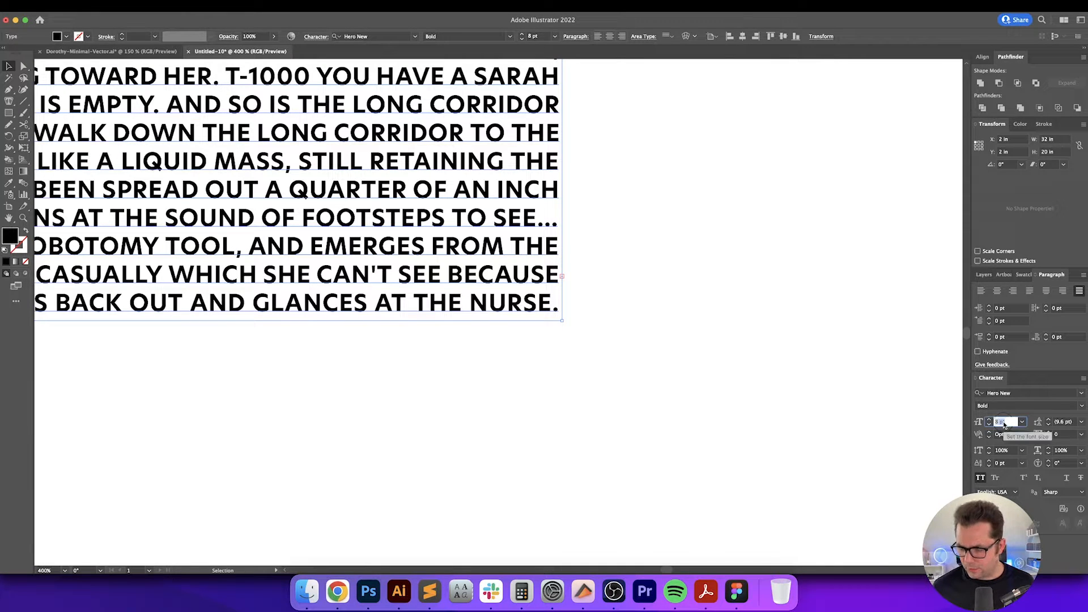
{"action": "type", "text": "6"}
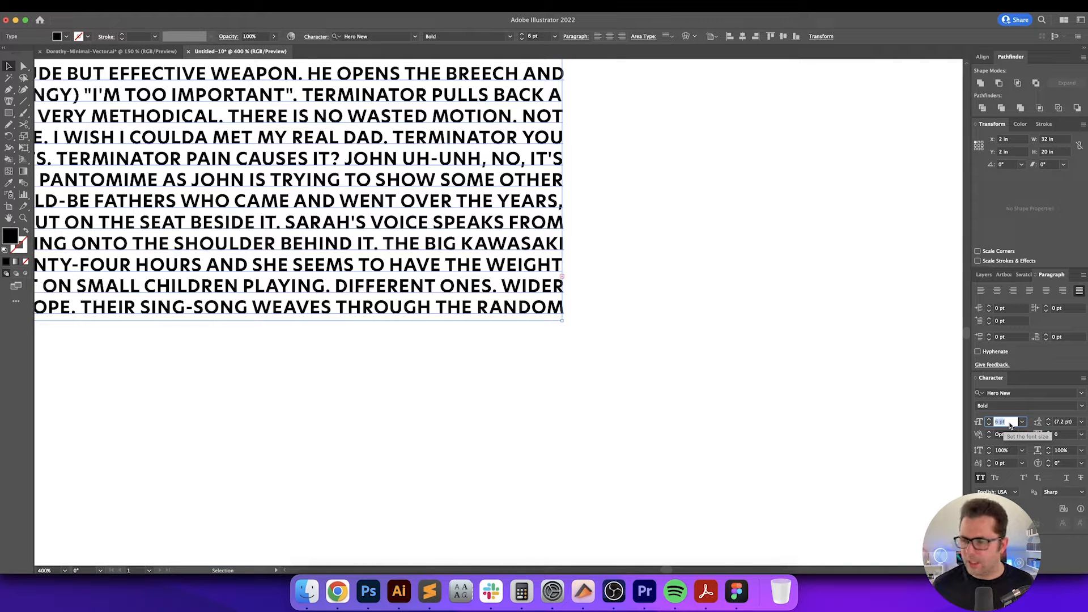
Set the script text's leading to 5 pt, trying 6 pt and 4 pt on the way
{"action": "key", "text": "Tab"}
{"action": "type", "text": "6"}
{"action": "key", "text": "Return"}
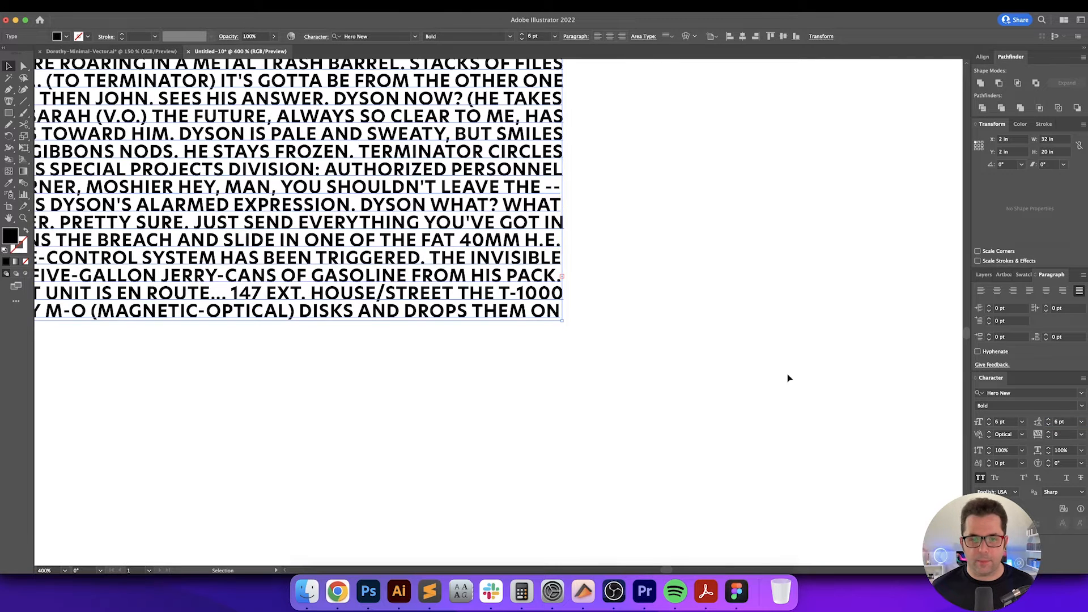
{"action": "left_click", "coordinate": [1058, 422]}
{"action": "type", "text": "4"}
{"action": "key", "text": "Return"}
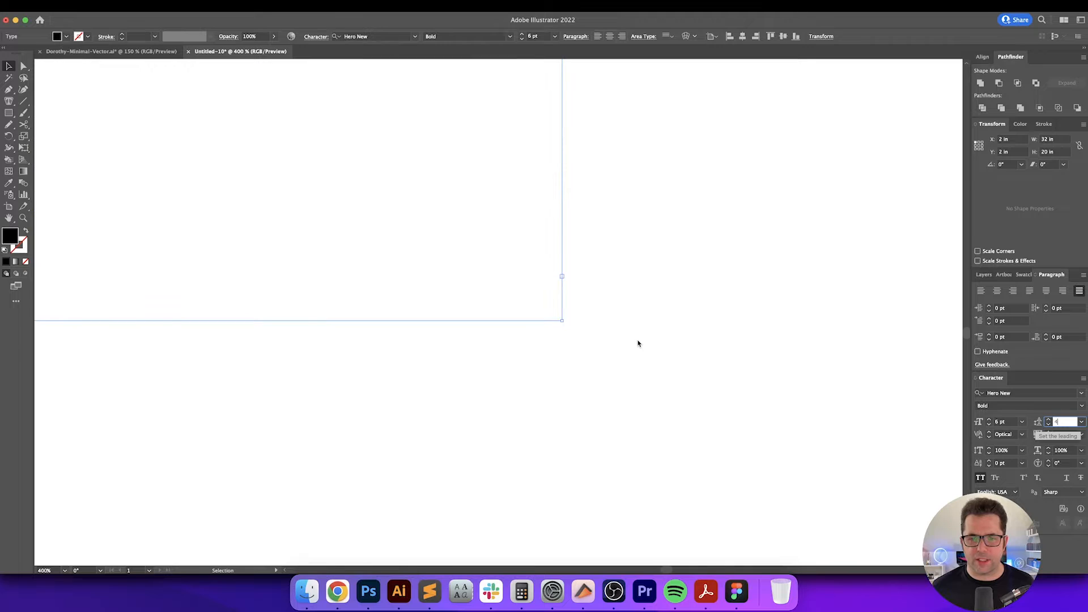
{"action": "left_click", "coordinate": [1059, 422]}
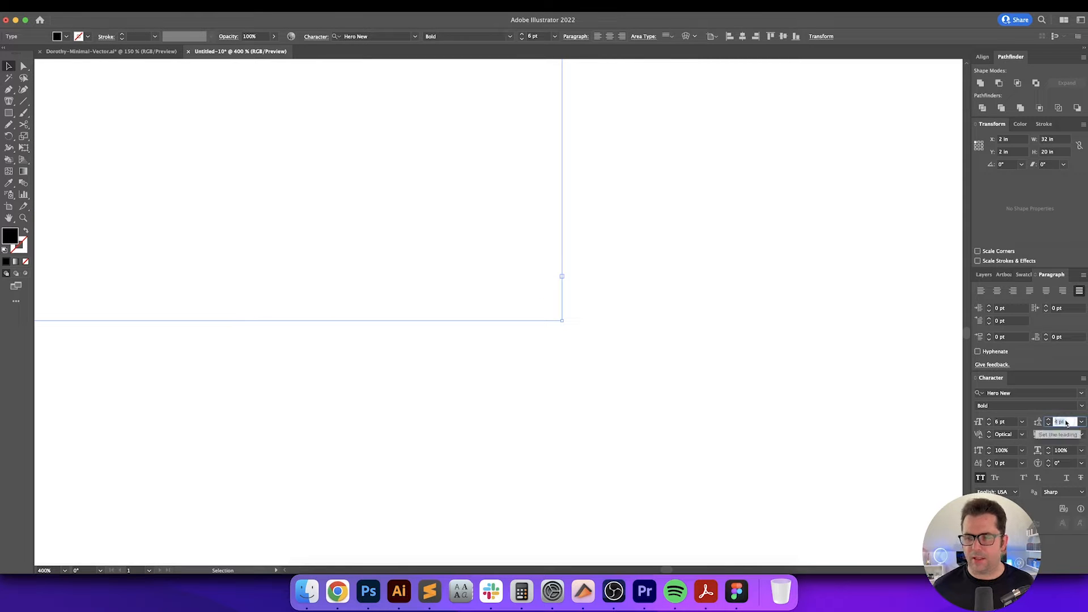
{"action": "type", "text": "5"}
{"action": "key", "text": "Return"}
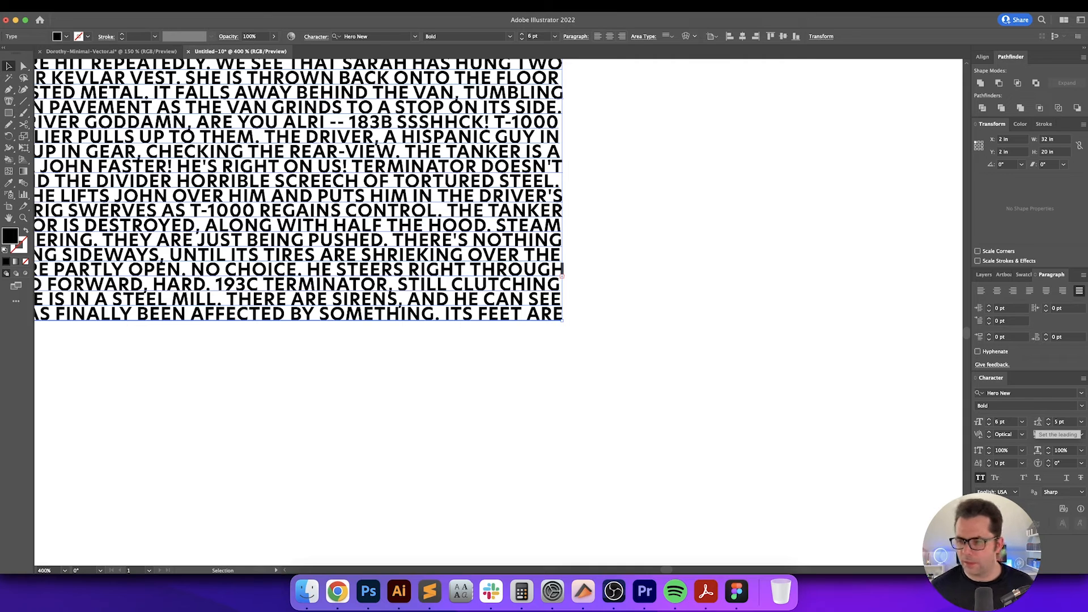
Tighten the script text's leading to 4.75 pt and further to 4.65 pt
{"action": "left_click", "coordinate": [1062, 434]}
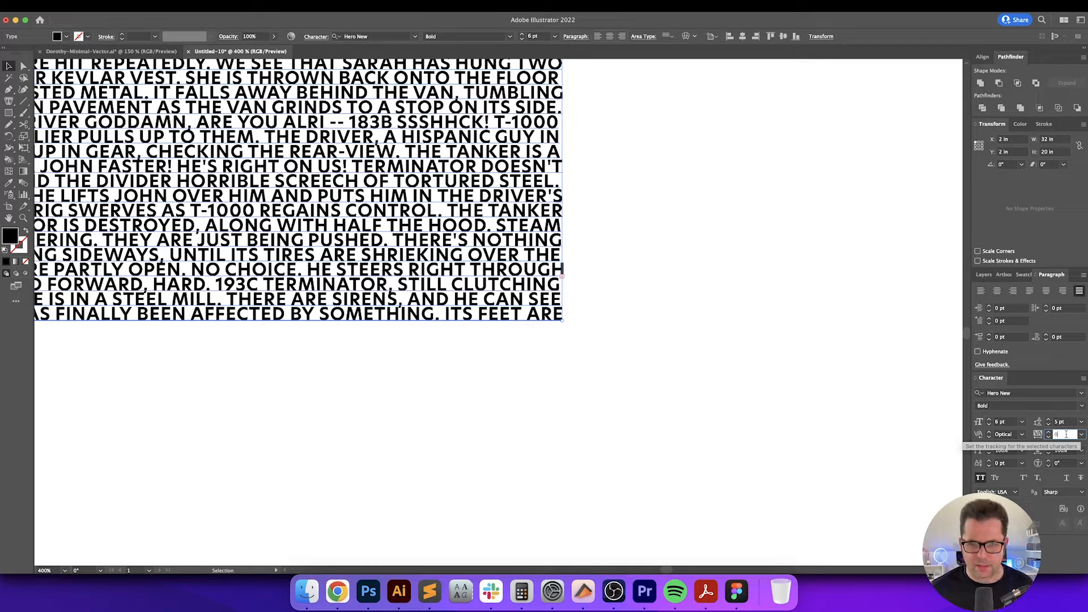
{"action": "key", "text": "shift+Tab"}
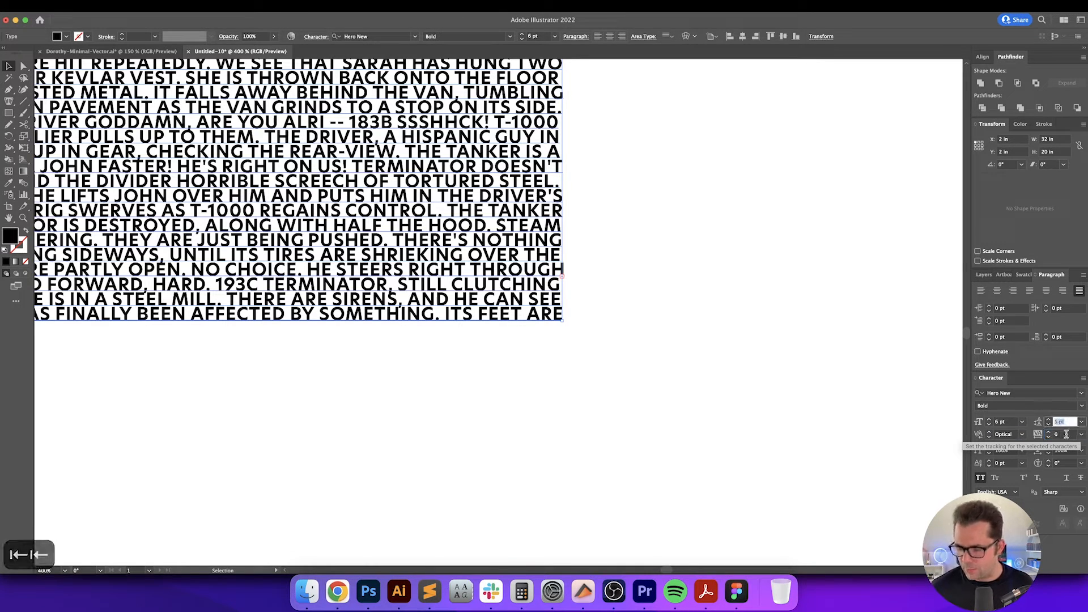
{"action": "type", "text": "4.75"}
{"action": "key", "text": "Return"}
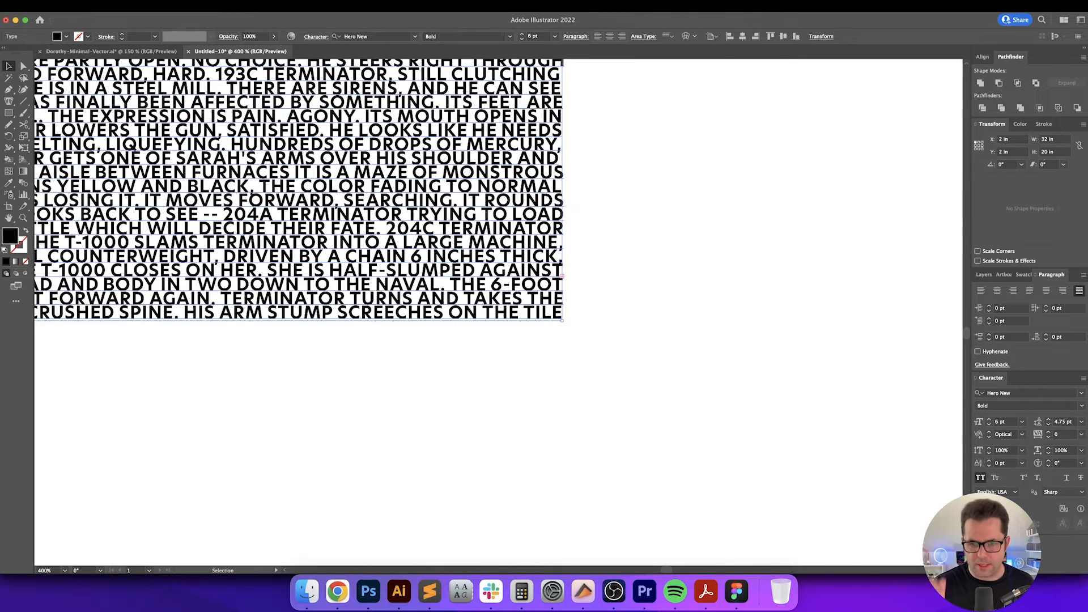
{"action": "left_click", "coordinate": [1064, 422]}
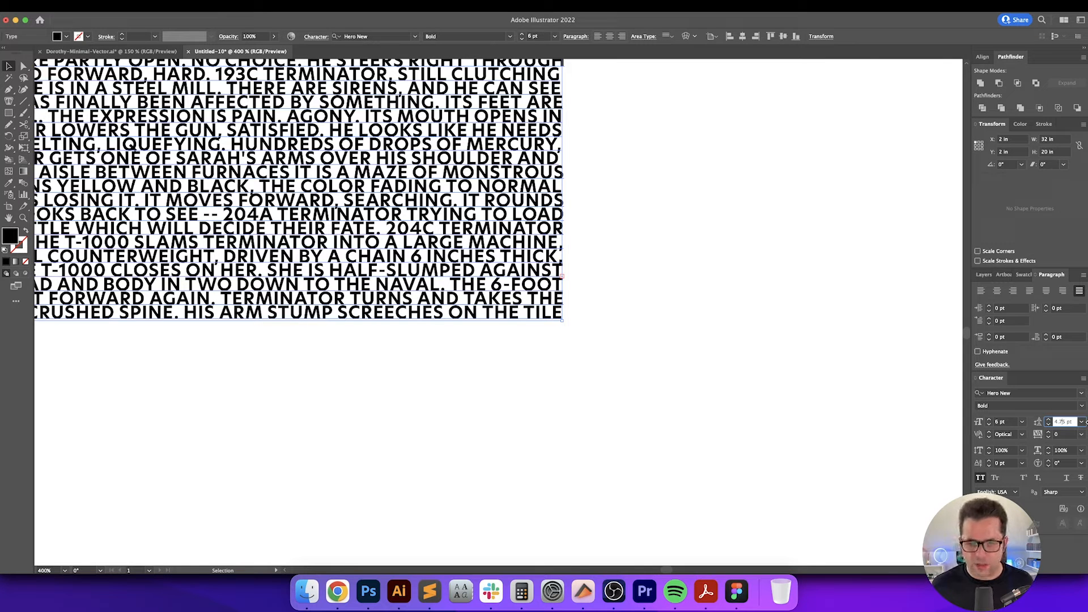
{"action": "key", "text": "BackSpace"}
{"action": "type", "text": "6"}
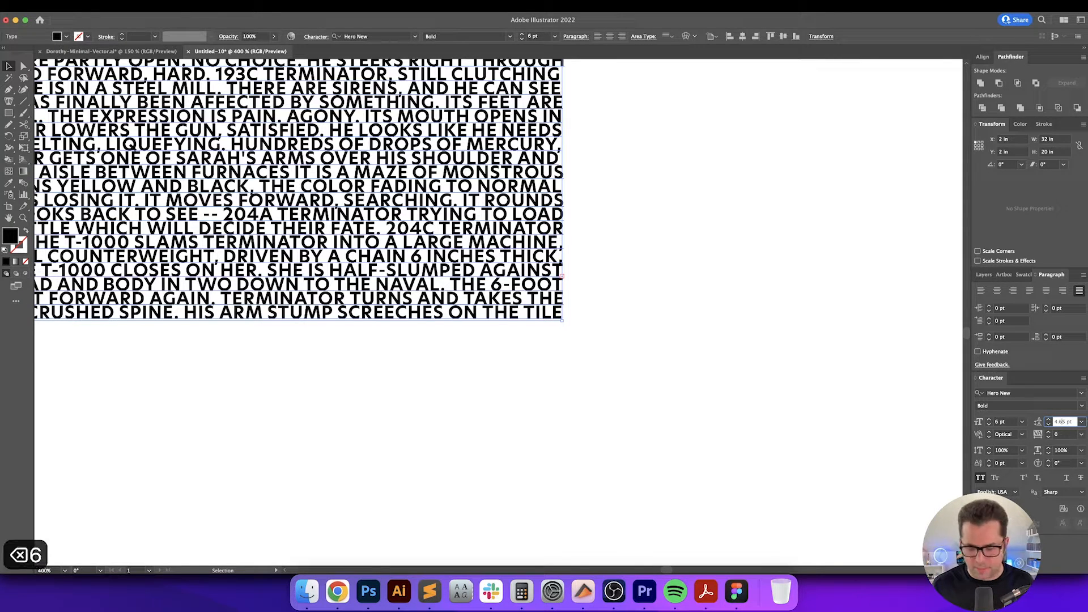
{"action": "key", "text": "Return"}
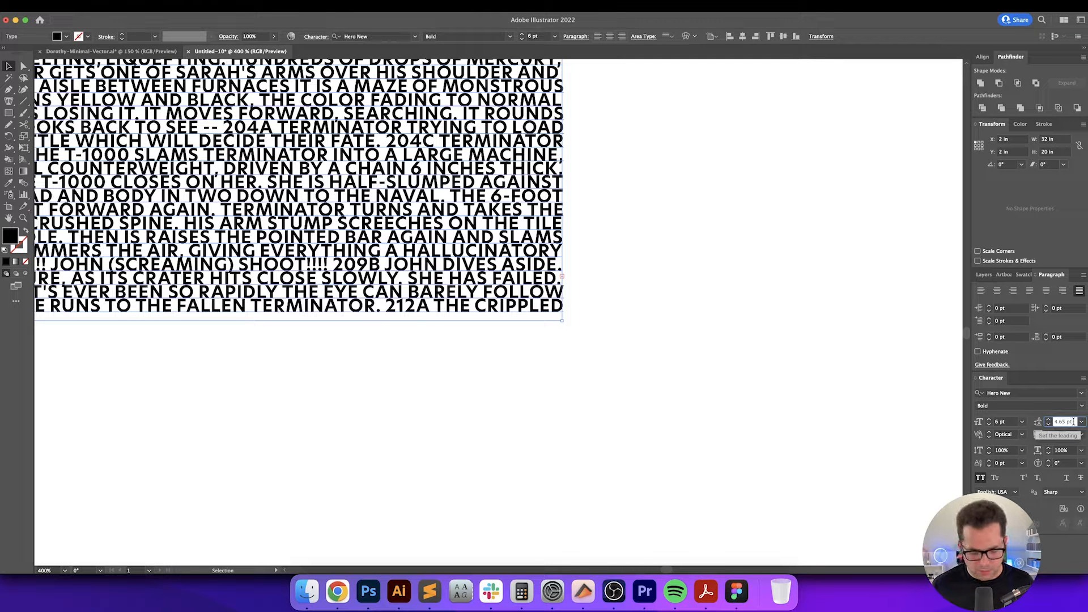
Set the script text's leading to 4.55 pt, trying 4.5 pt on the way
{"action": "key", "text": "BackSpace"}
{"action": "type", "text": "5"}
{"action": "key", "text": "Return"}
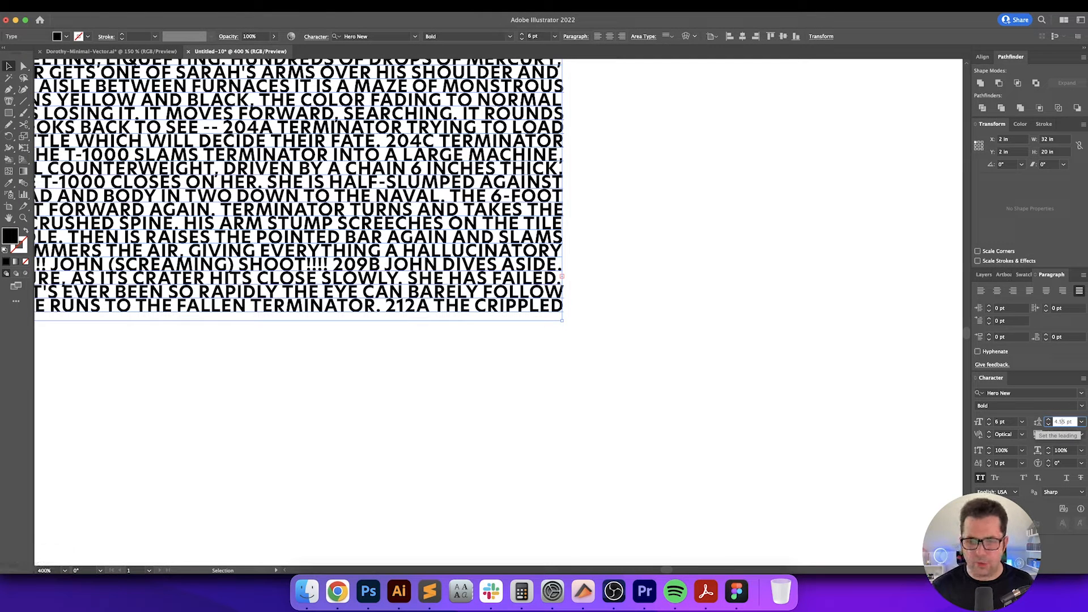
{"action": "left_click", "coordinate": [1063, 421]}
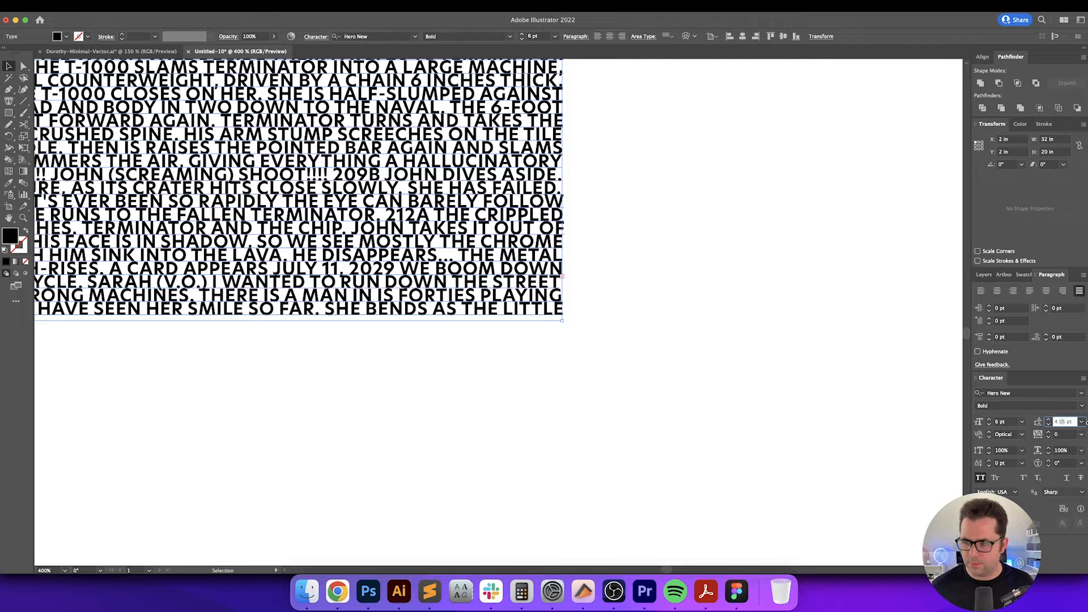
{"action": "key", "text": "BackSpace"}
{"action": "key", "text": "Return"}
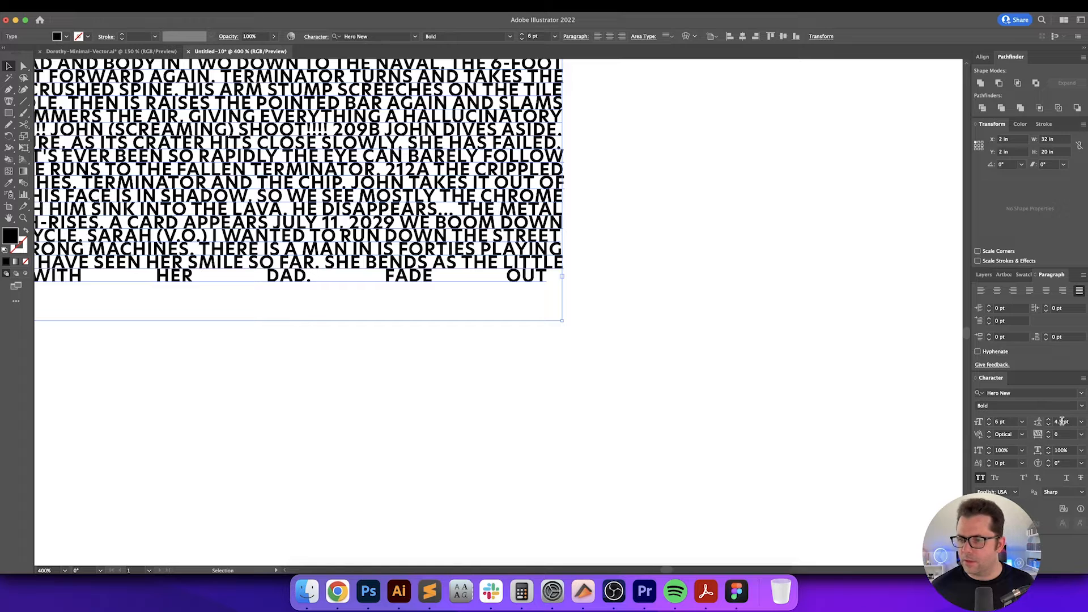
{"action": "left_click", "coordinate": [1082, 423]}
{"action": "type", "text": "5"}
{"action": "key", "text": "Return"}
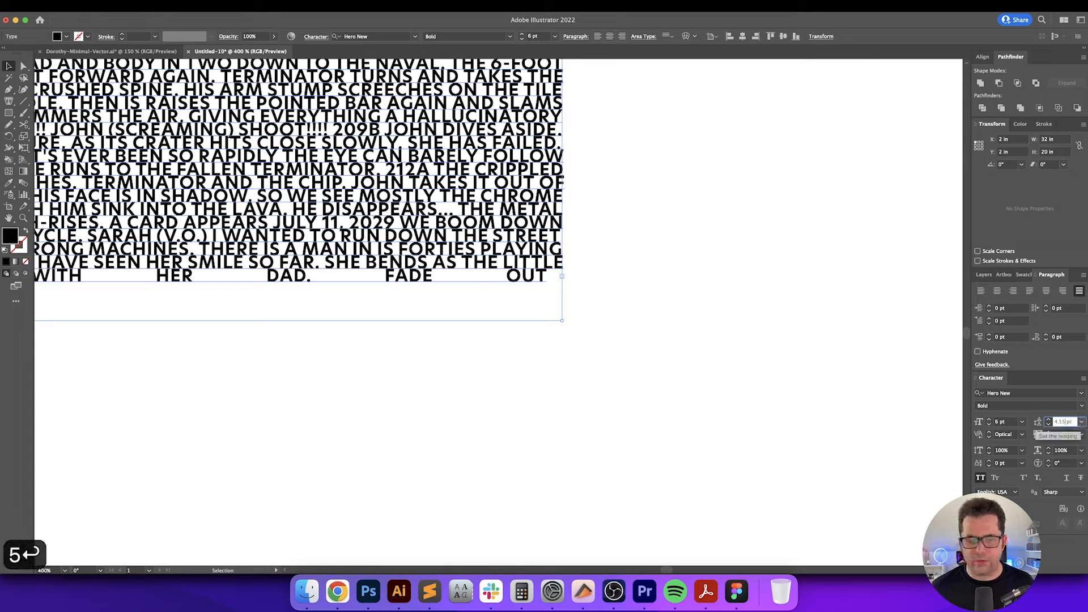
Reduce the script text's tracking to -2 so its ending fits the text area, trying -10 on the way
{"action": "left_click", "coordinate": [1068, 435]}
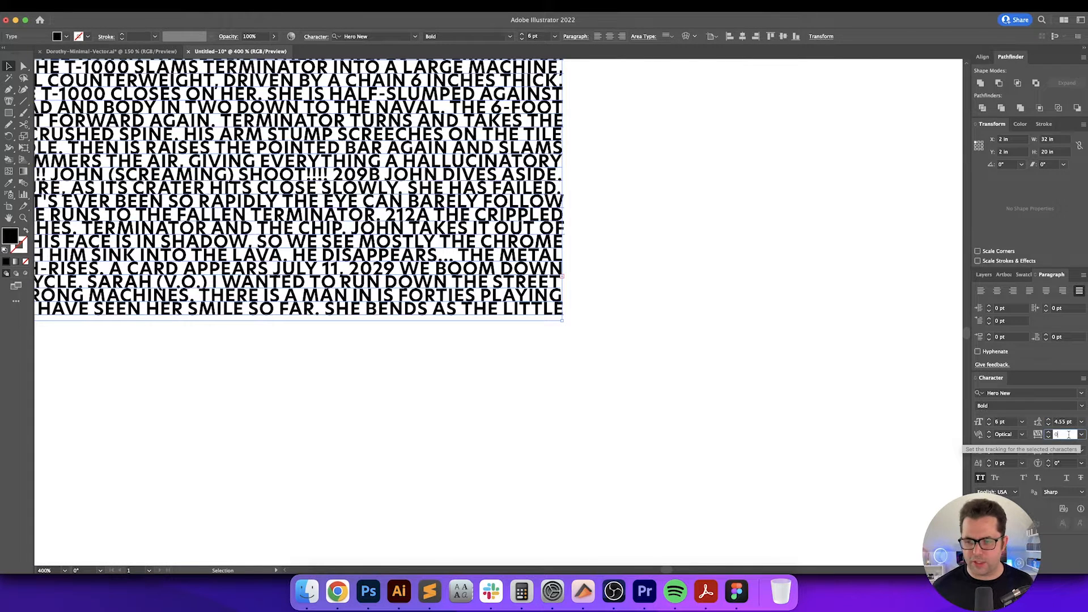
{"action": "key", "text": "shift+Down"}
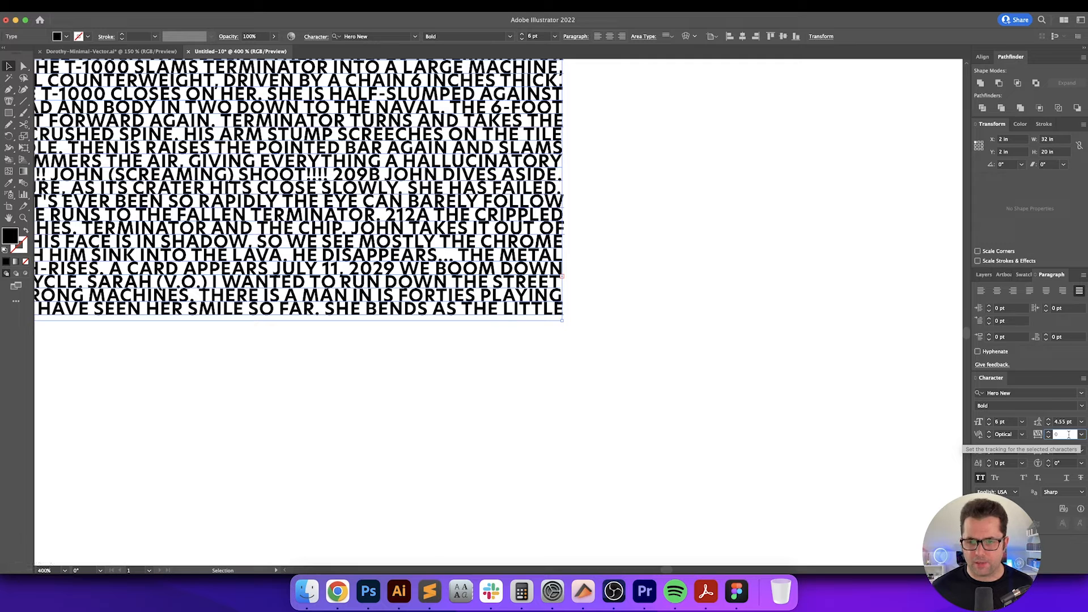
{"action": "key", "text": "shift+Up"}
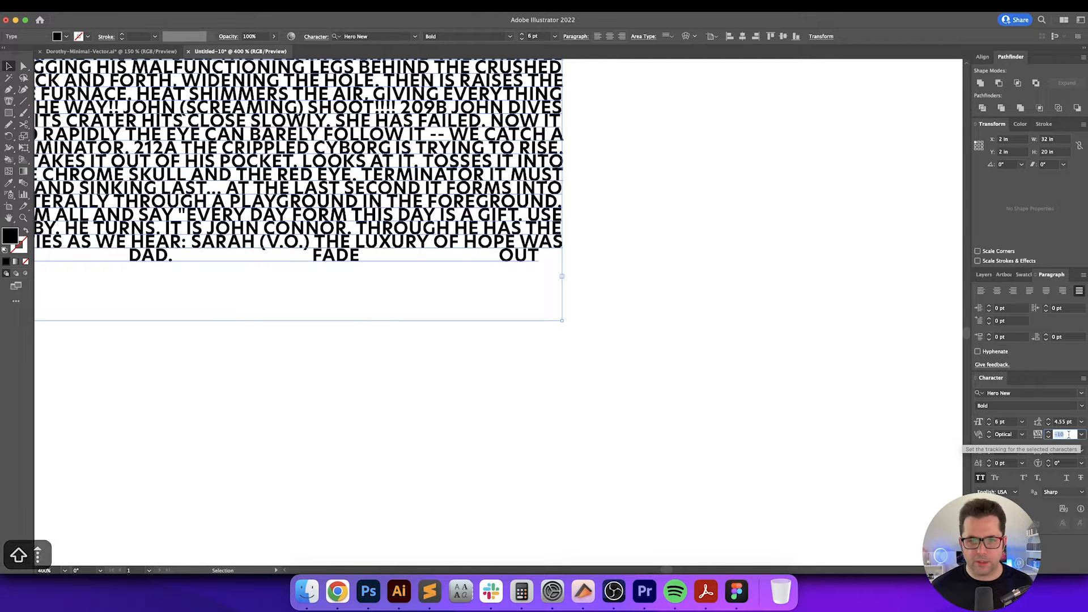
{"action": "key", "text": "Down"}
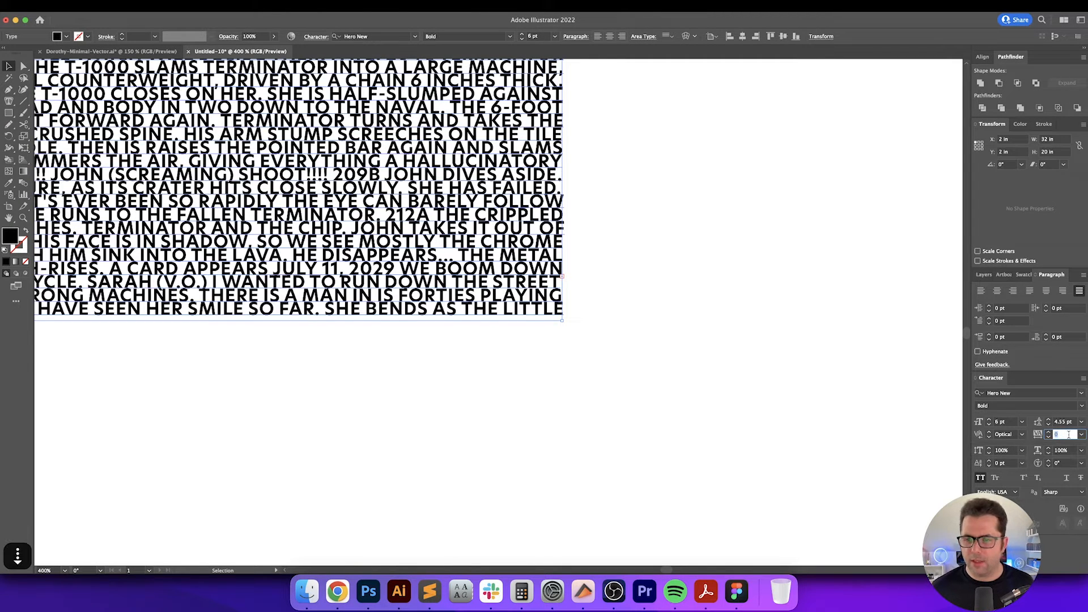
{"action": "key", "text": "Down"}
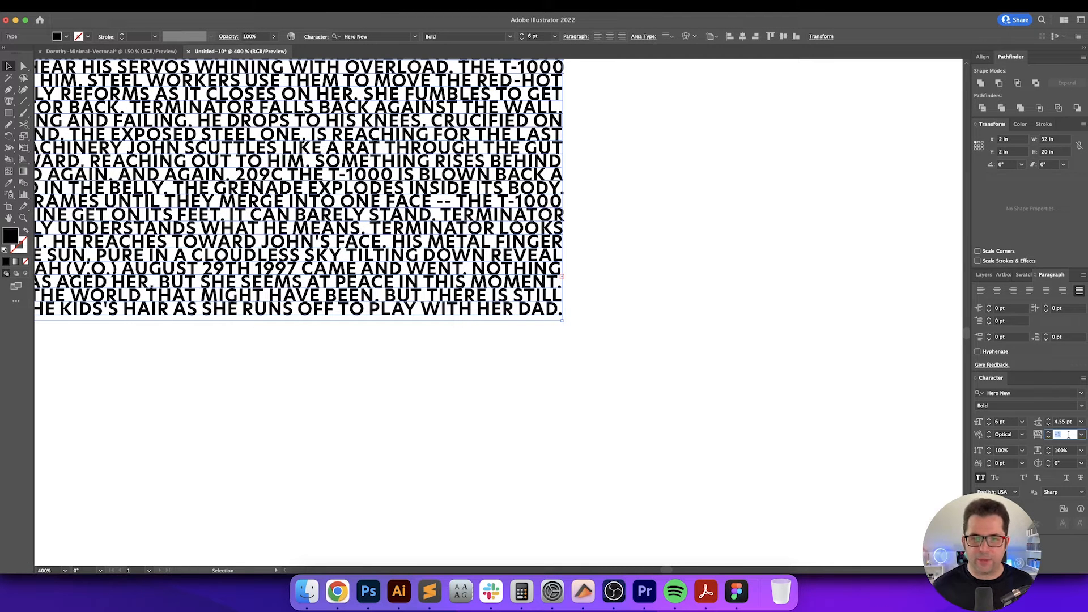
{"action": "key", "text": "Down"}
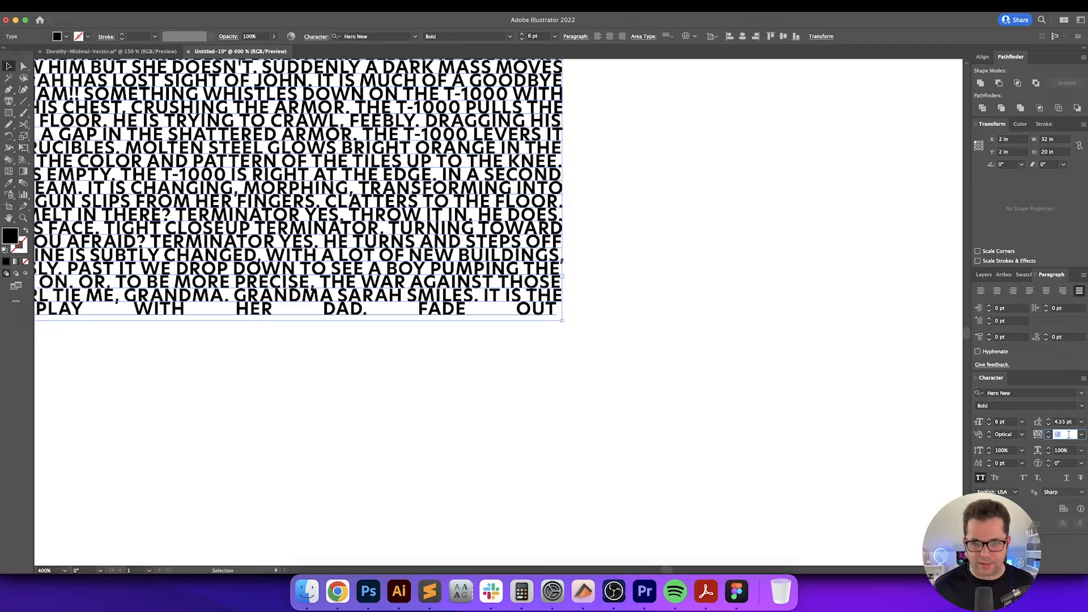
{"action": "key", "text": "Return"}
Select the last lines of the script with the Type tool, through the end of the text area
{"action": "key", "text": "super+0"}
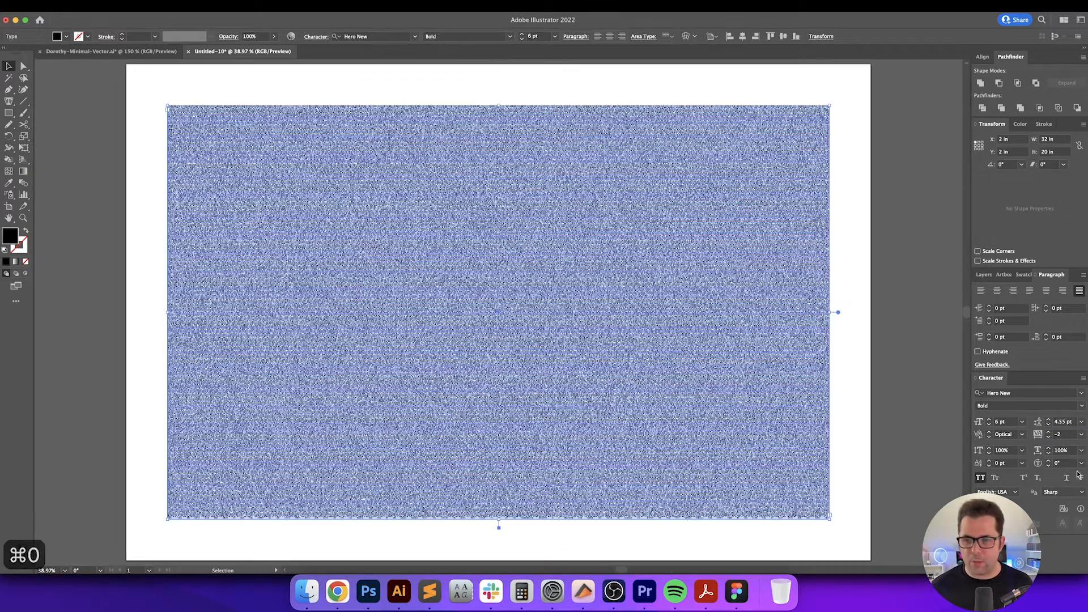
{"action": "left_click", "coordinate": [862, 432]}
{"action": "left_click_drag", "start_coordinate": [887, 477], "coordinate": [884, 346]}
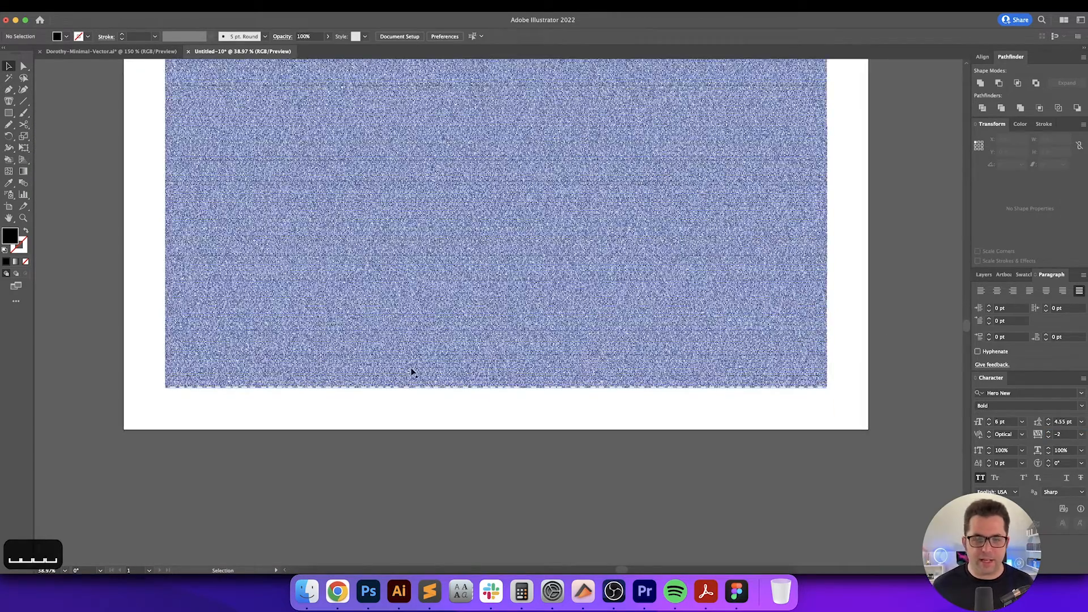
{"action": "scroll", "coordinate": [412, 372], "scroll_direction": "up", "scroll_amount": 1}
{"action": "left_click_drag", "start_coordinate": [423, 377], "coordinate": [433, 377]}
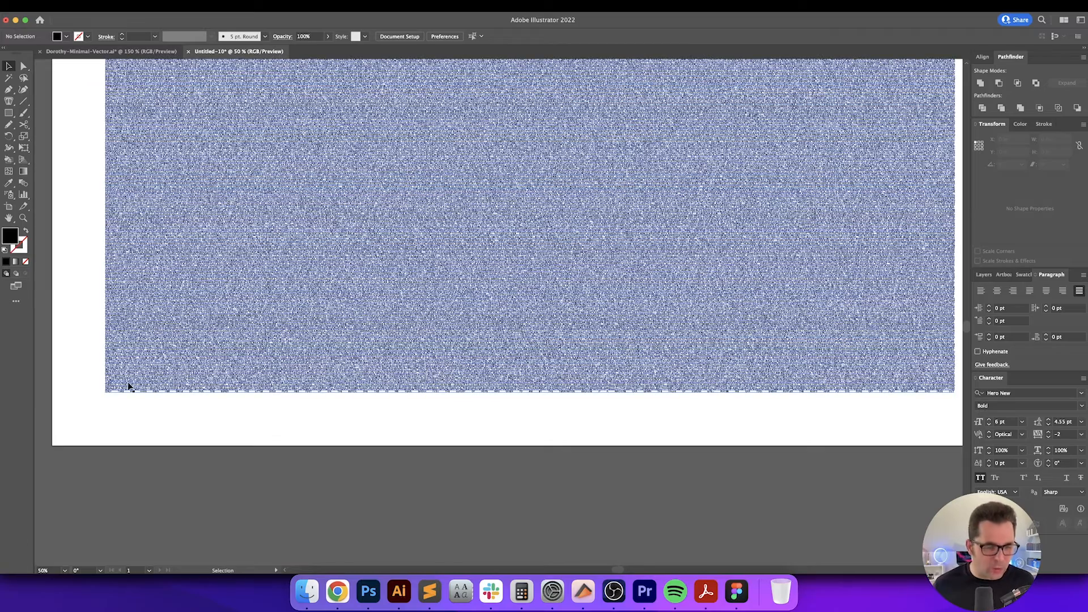
{"action": "key", "text": "t"}
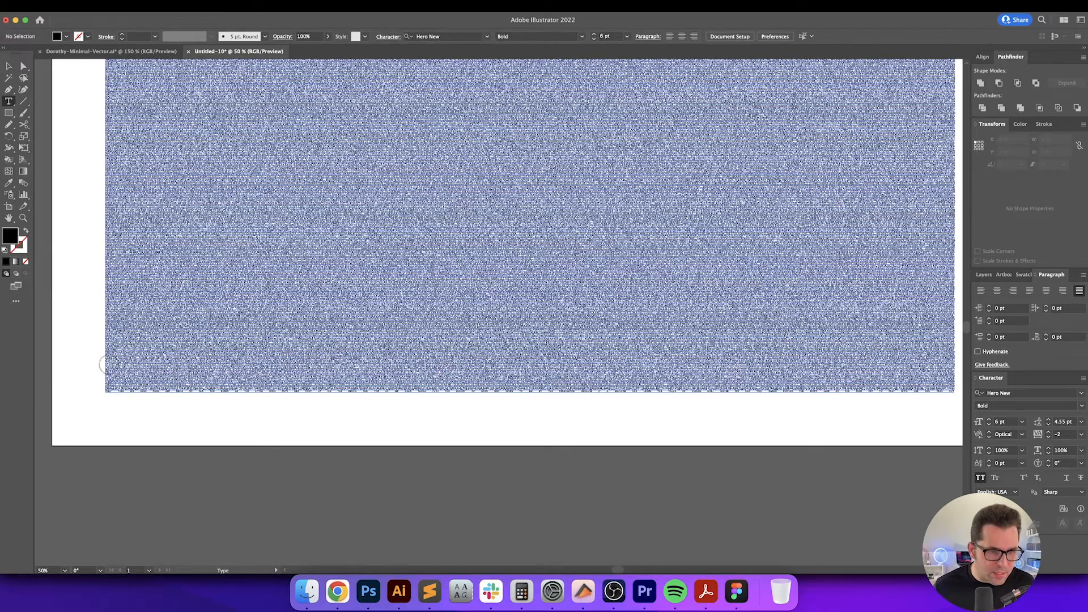
{"action": "left_click_drag", "start_coordinate": [103, 364], "coordinate": [964, 439]}
Raise the selected last lines' tracking to 20, then lower it in small increments until the script's final line fills the full width
{"action": "scroll", "coordinate": [918, 392], "scroll_direction": "up", "scroll_amount": 6}
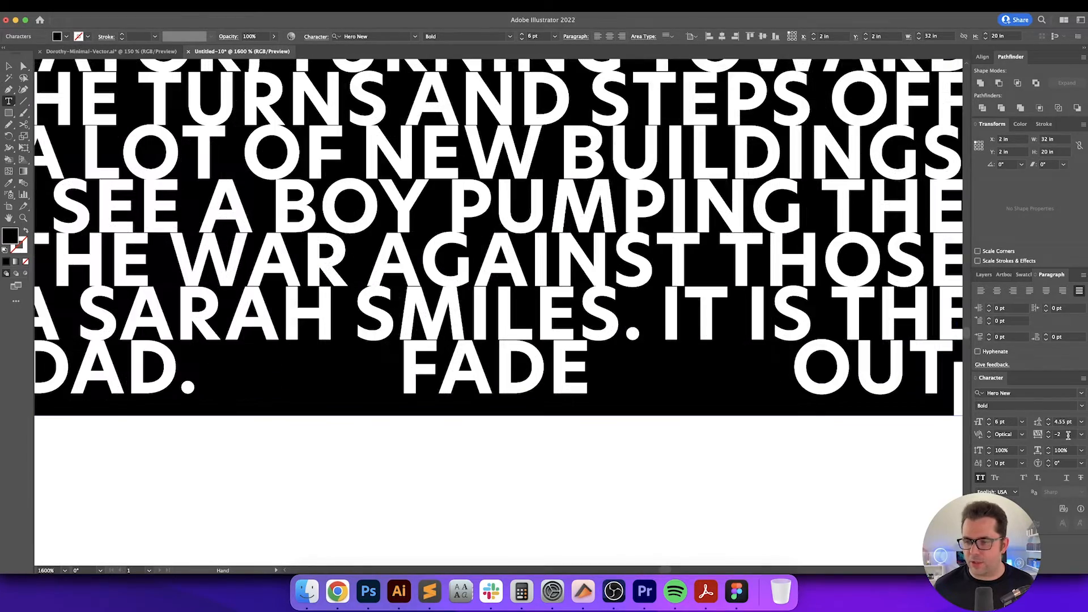
{"action": "scroll", "coordinate": [886, 427], "scroll_direction": "down", "scroll_amount": 4}
{"action": "left_click", "coordinate": [1061, 436]}
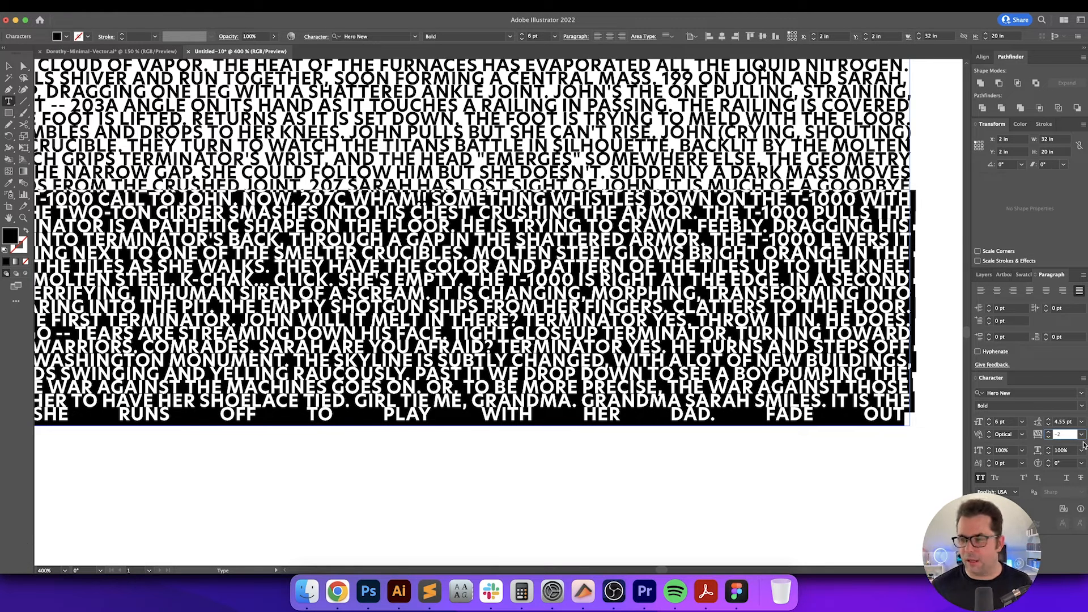
{"action": "key", "text": "Return"}
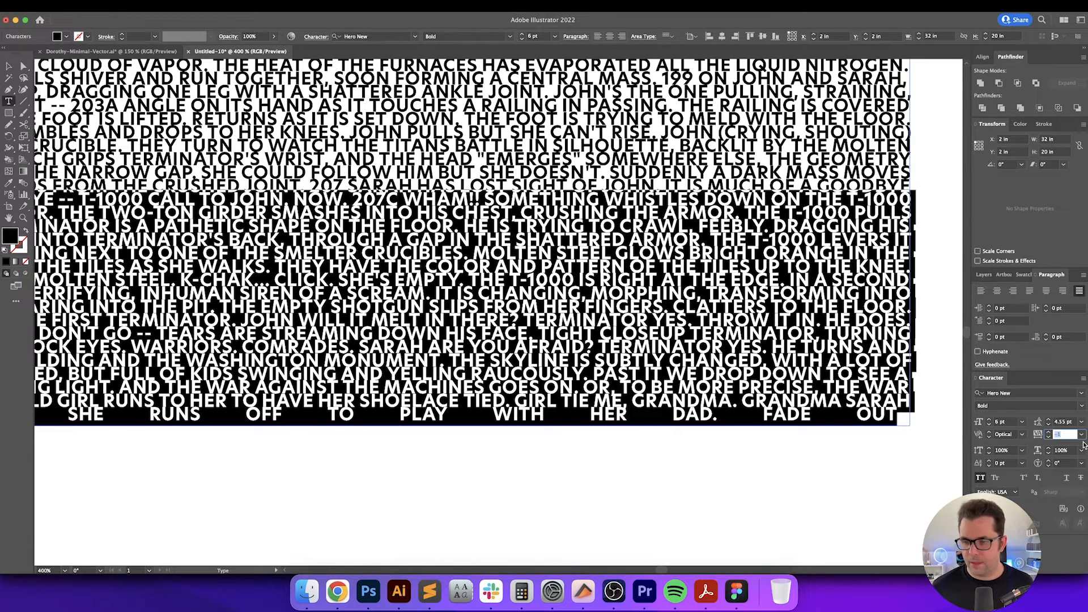
{"action": "key", "text": "Up"}
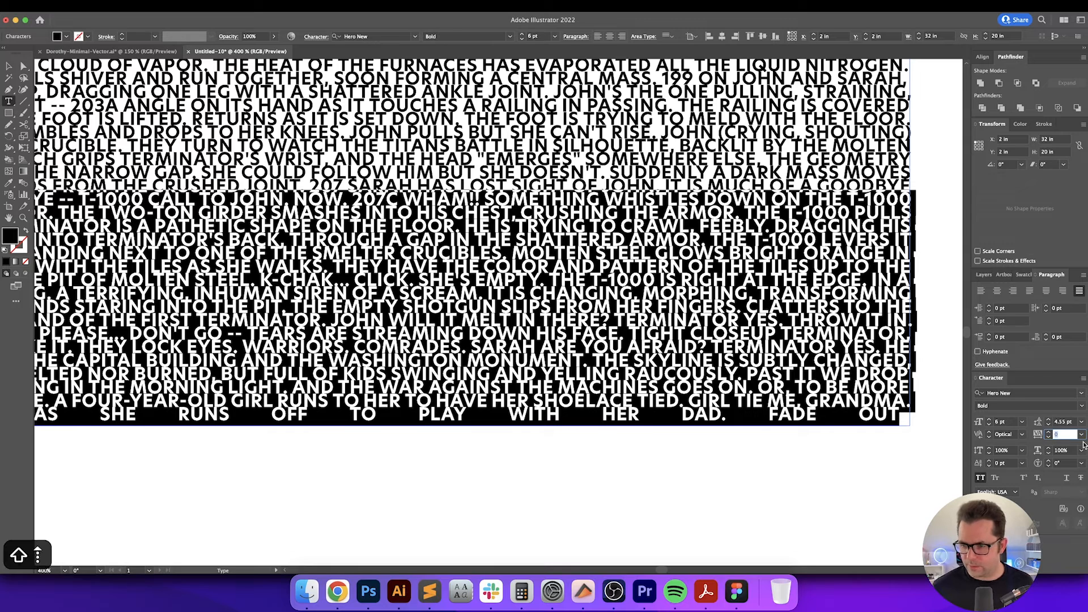
{"action": "key", "text": "shift+Up"}
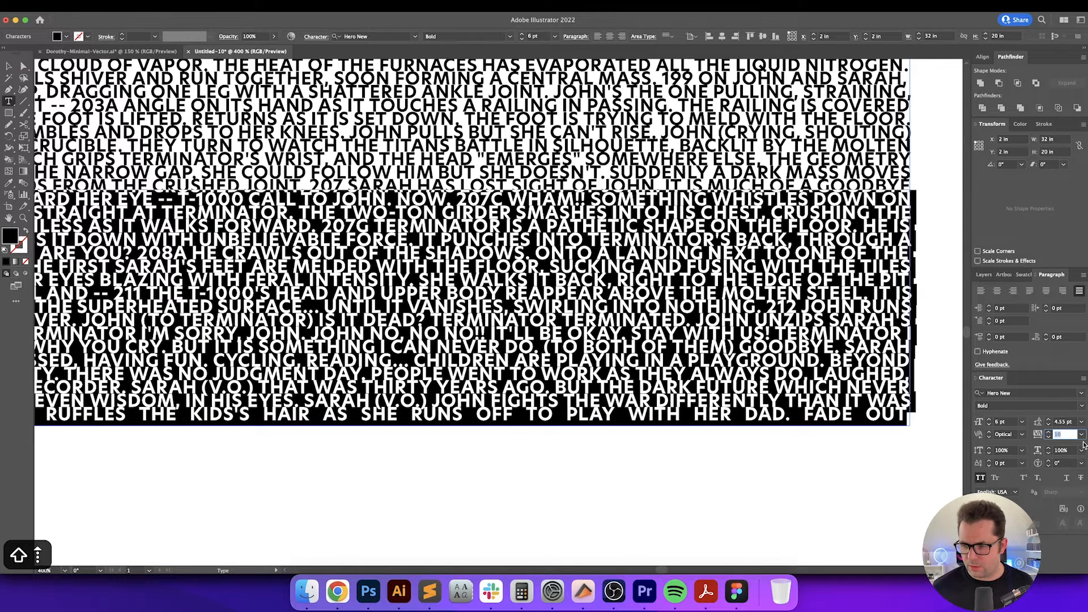
{"action": "key", "text": "shift+Up"}
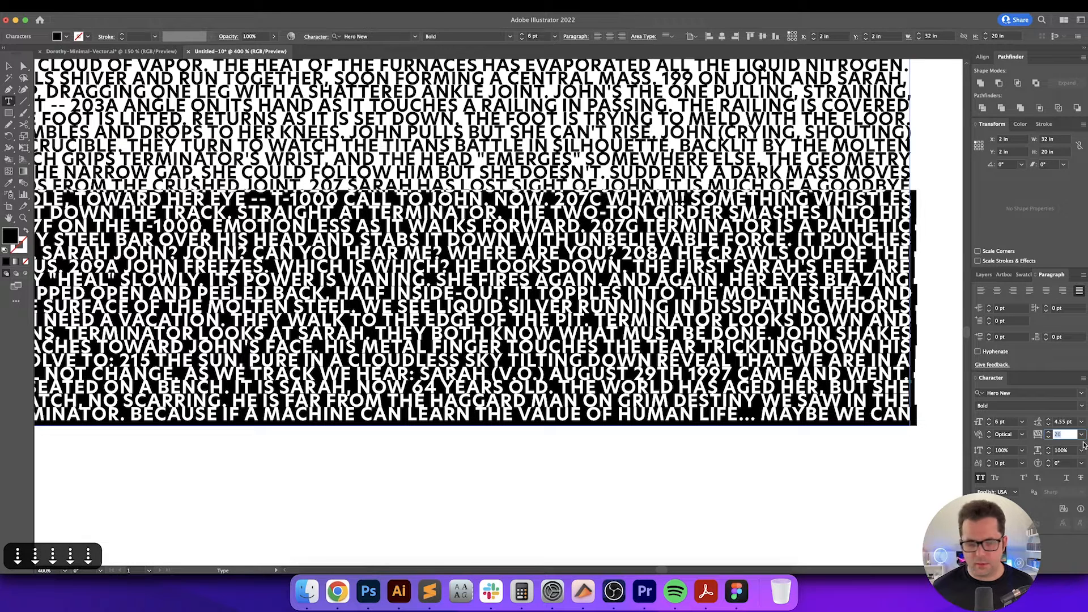
{"action": "key", "text": "Down"}
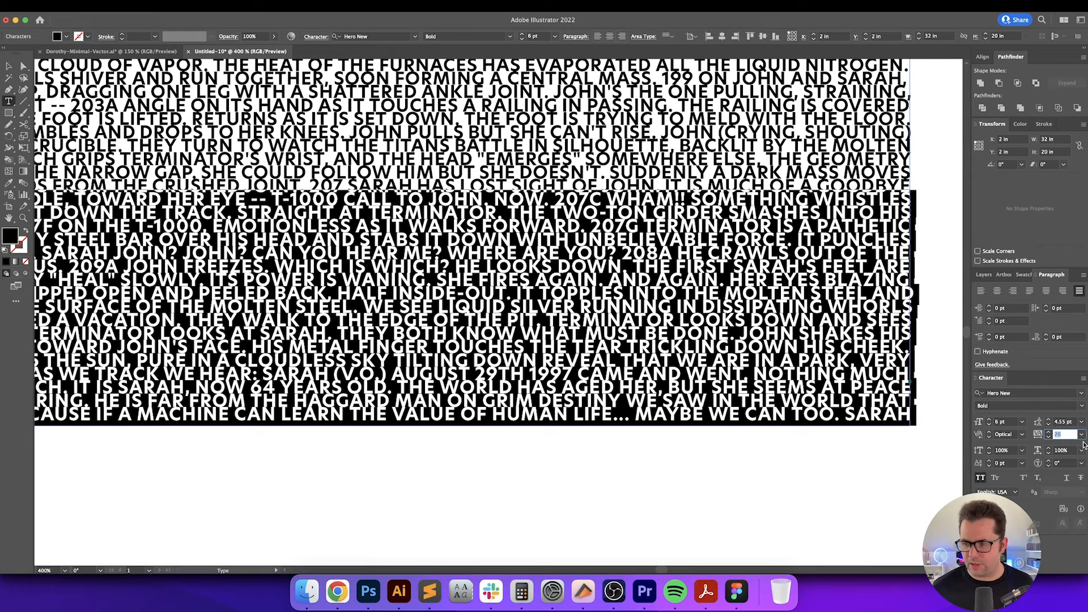
{"action": "key", "text": "Down"}
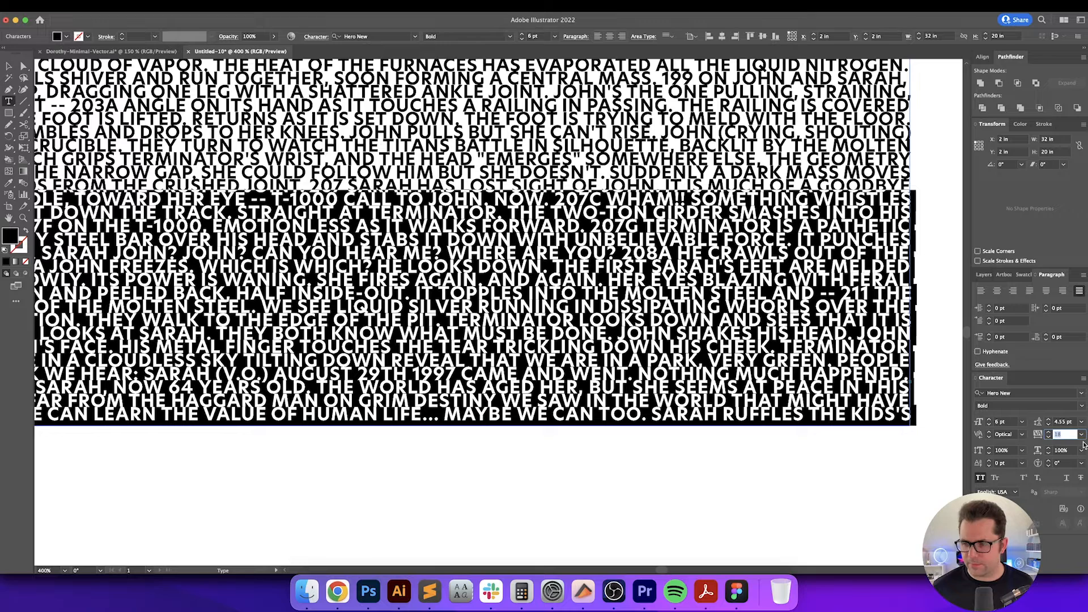
{"action": "key", "text": "Down"}
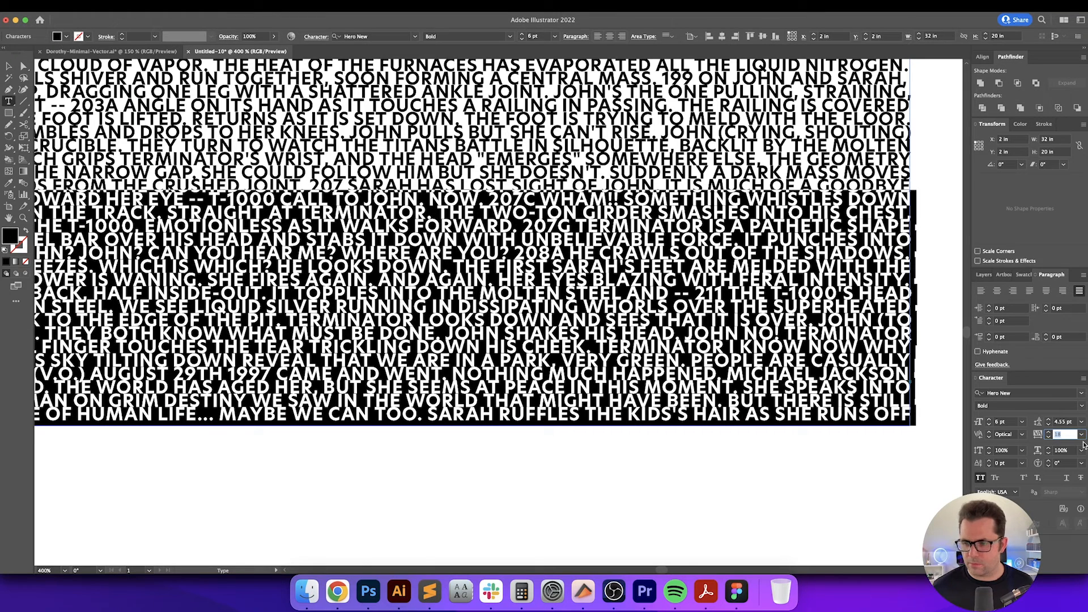
{"action": "key", "text": "Down"}
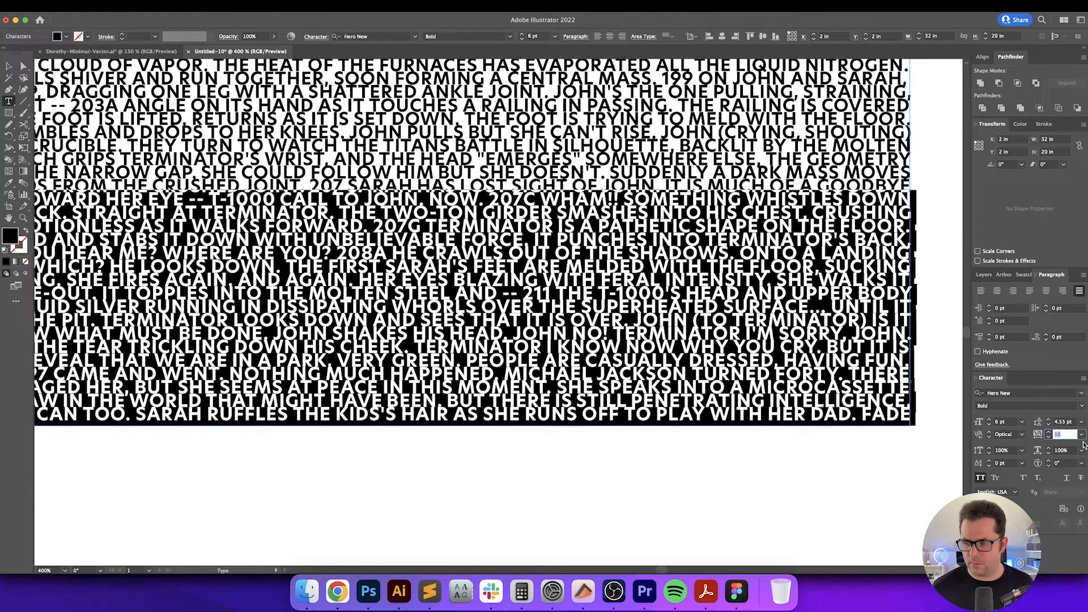
{"action": "key", "text": "Down"}
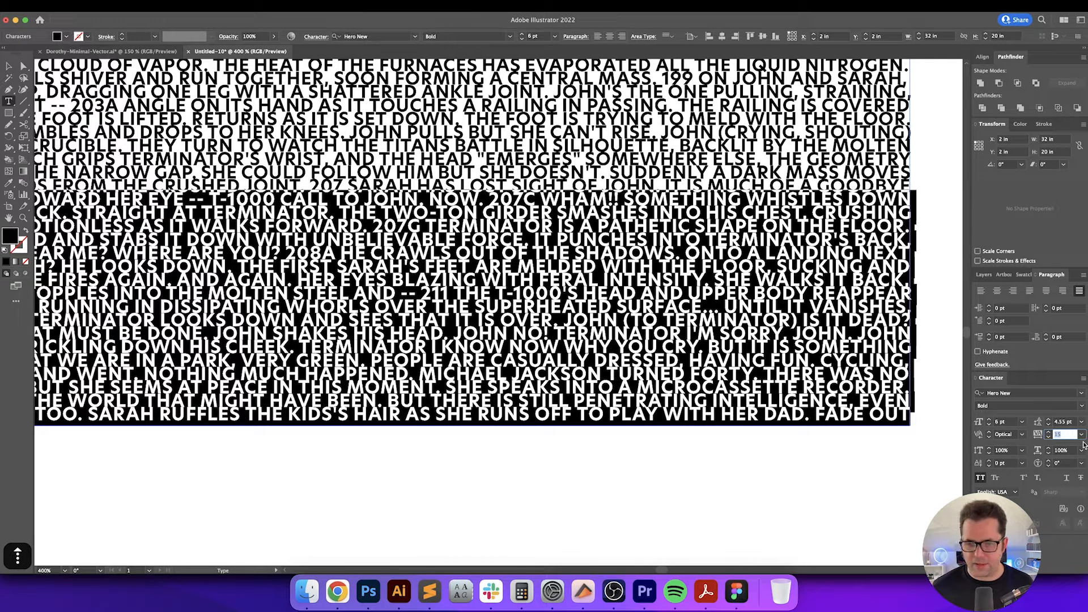
Set the tracking of the script's selected last lines to 15 so the text ends flush, and deselect it
{"action": "key", "text": "Up"}
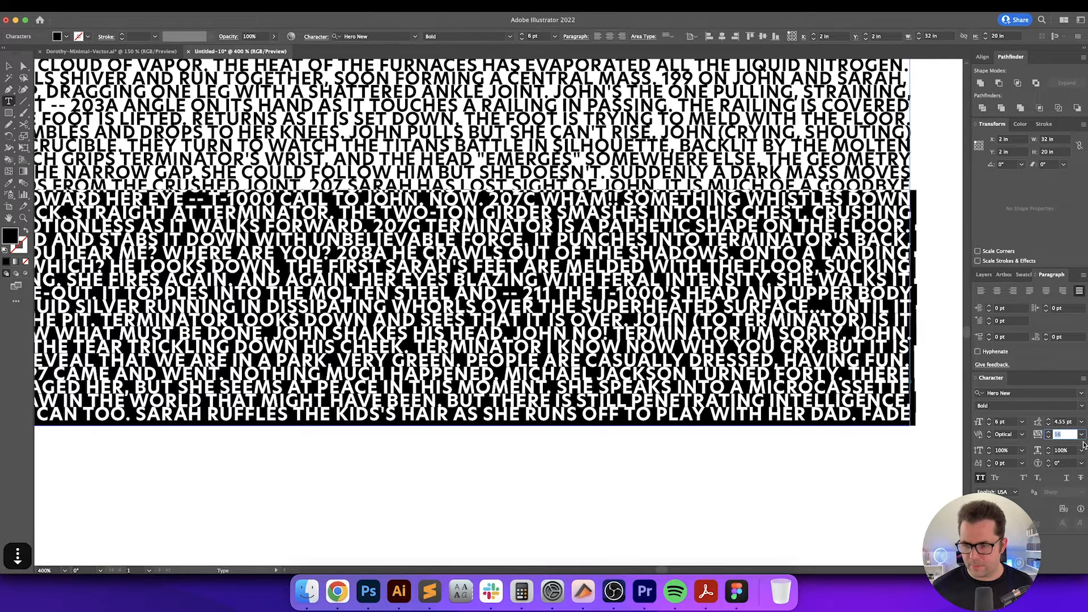
{"action": "key", "text": "Down"}
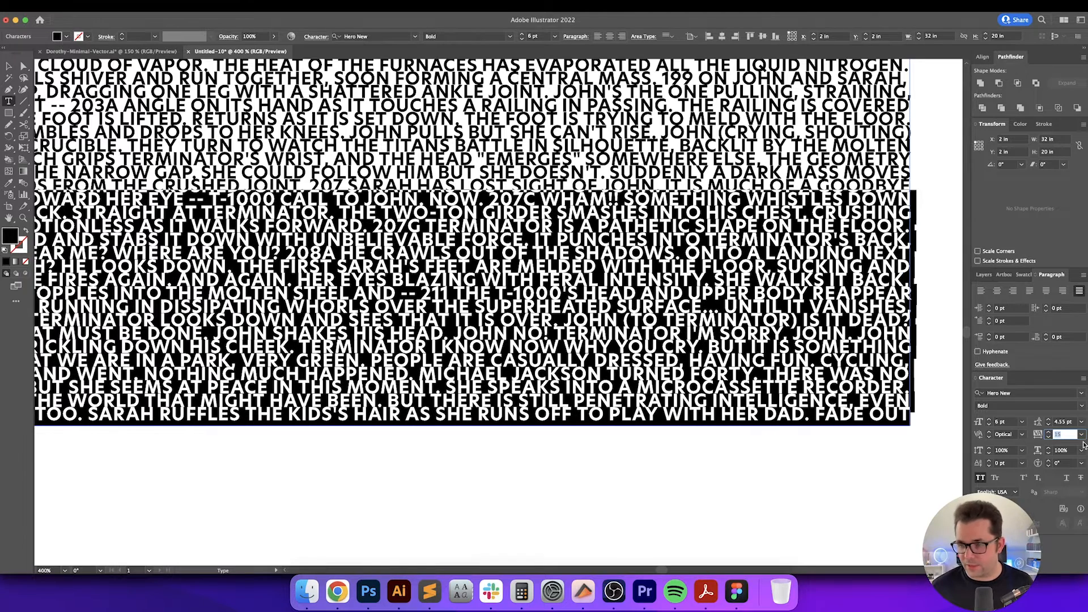
{"action": "key", "text": "Return"}
{"action": "key", "text": "Escape"}
{"action": "left_click", "coordinate": [816, 483]}
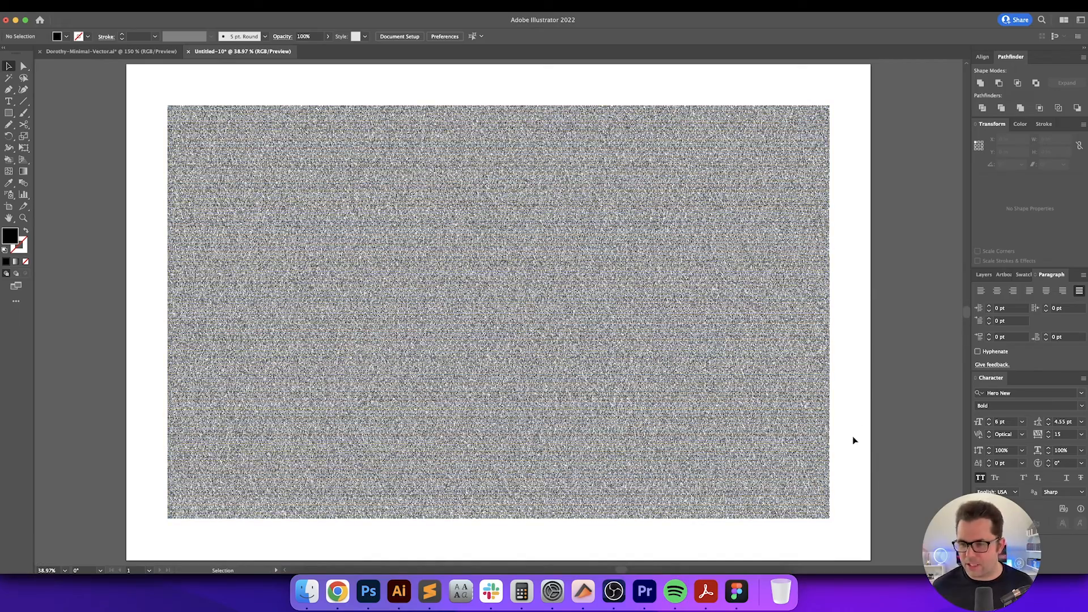
Select the whole script text area and convert it to outlines
{"action": "scroll", "coordinate": [853, 437], "scroll_direction": "up", "scroll_amount": 7}
{"action": "key", "text": "v"}
{"action": "key", "text": "v"}
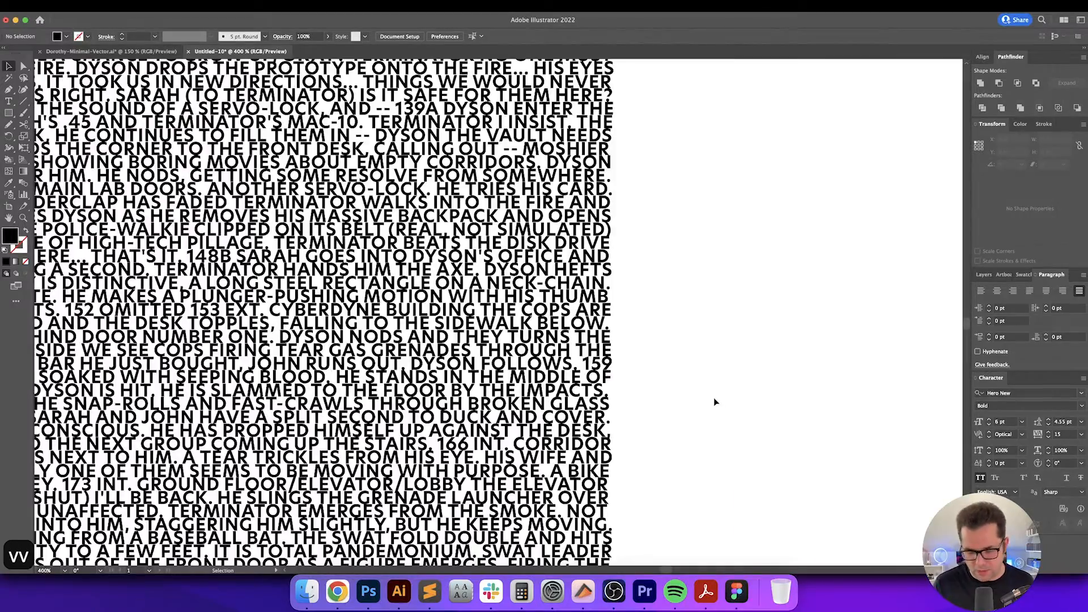
{"action": "key", "text": "super+0"}
{"action": "left_click", "coordinate": [777, 285]}
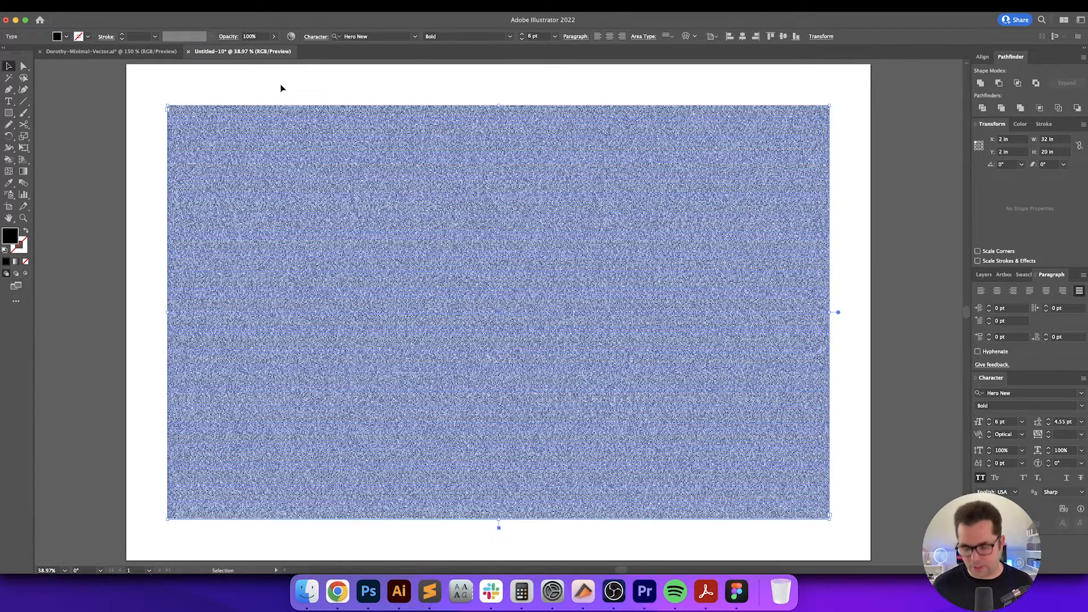
{"action": "key", "text": "super+0"}
{"action": "key", "text": "super+minus"}
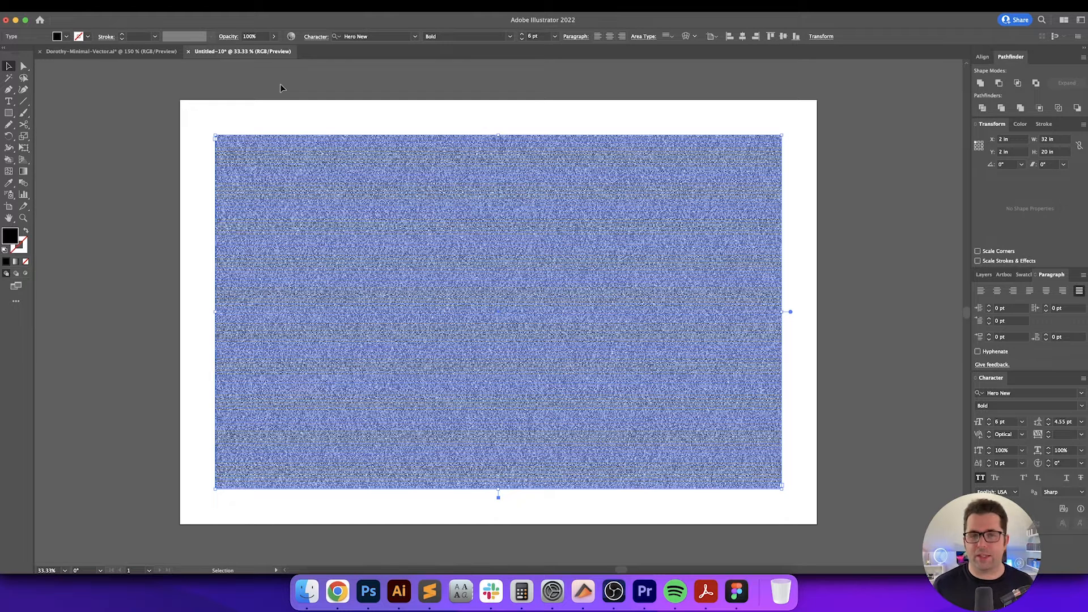
{"action": "key", "text": "super"}
{"action": "key", "text": "alt+super+0"}
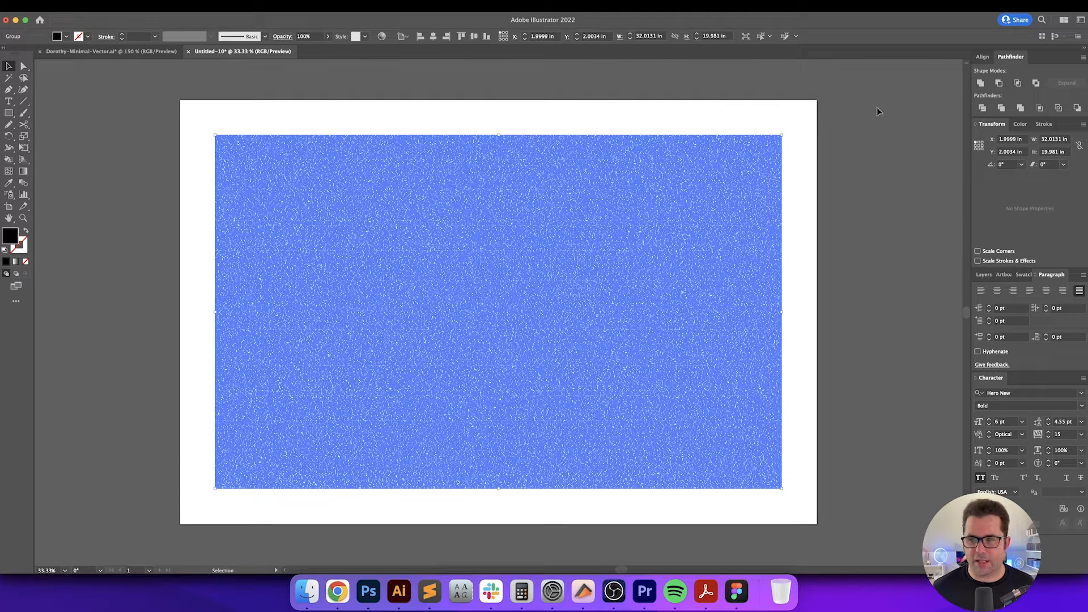
Position the outlined script group at X 2 in, Y 2 in and size it to 32 by 20 in
{"action": "left_click", "coordinate": [1020, 140]}
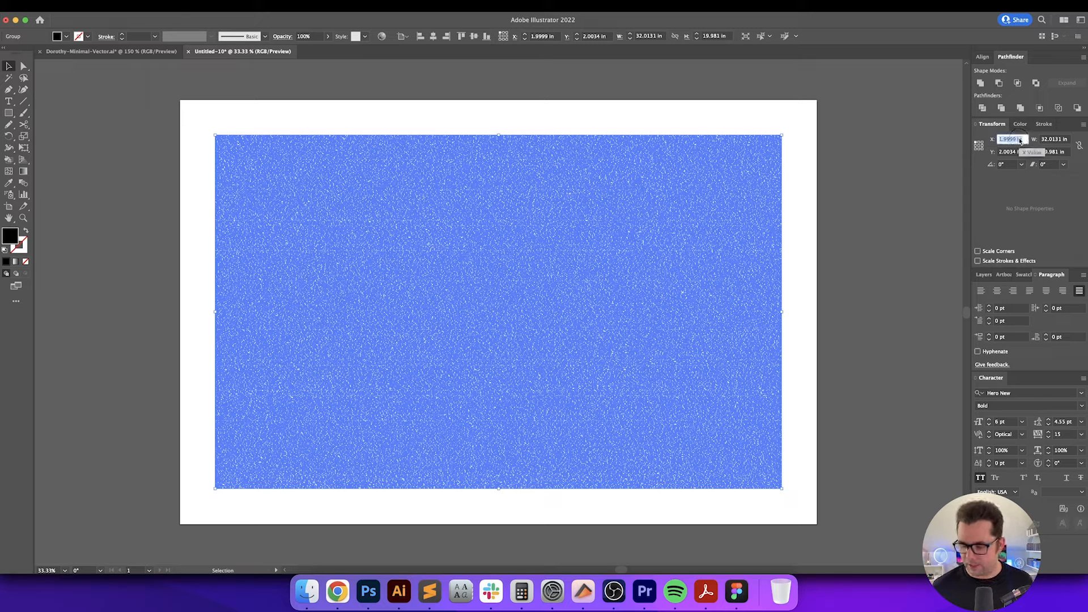
{"action": "type", "text": "2"}
{"action": "key", "text": "Return"}
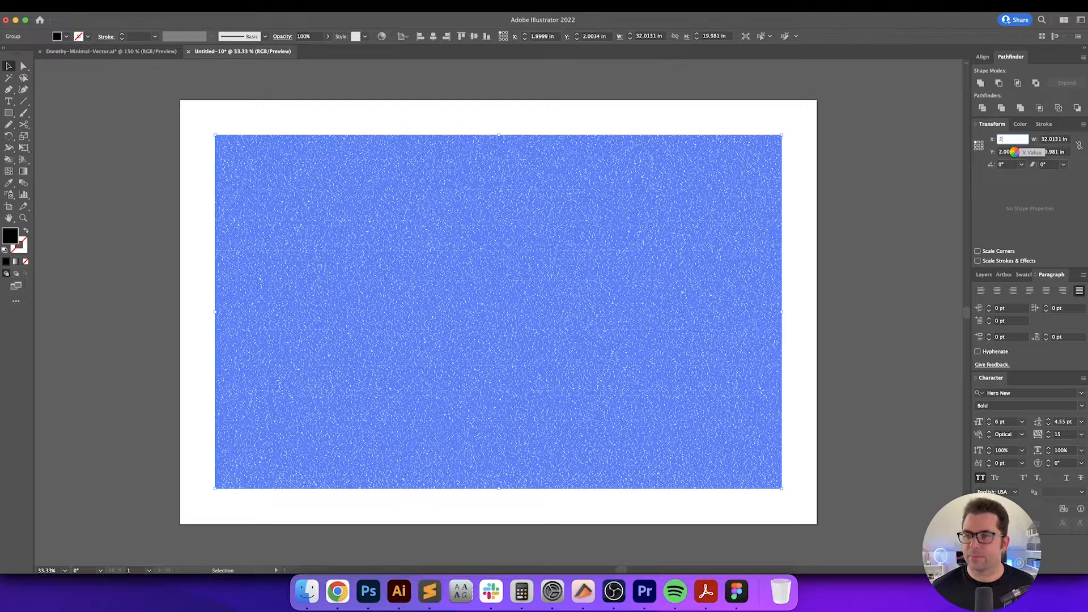
{"action": "key", "text": "Tab"}
{"action": "type", "text": "2"}
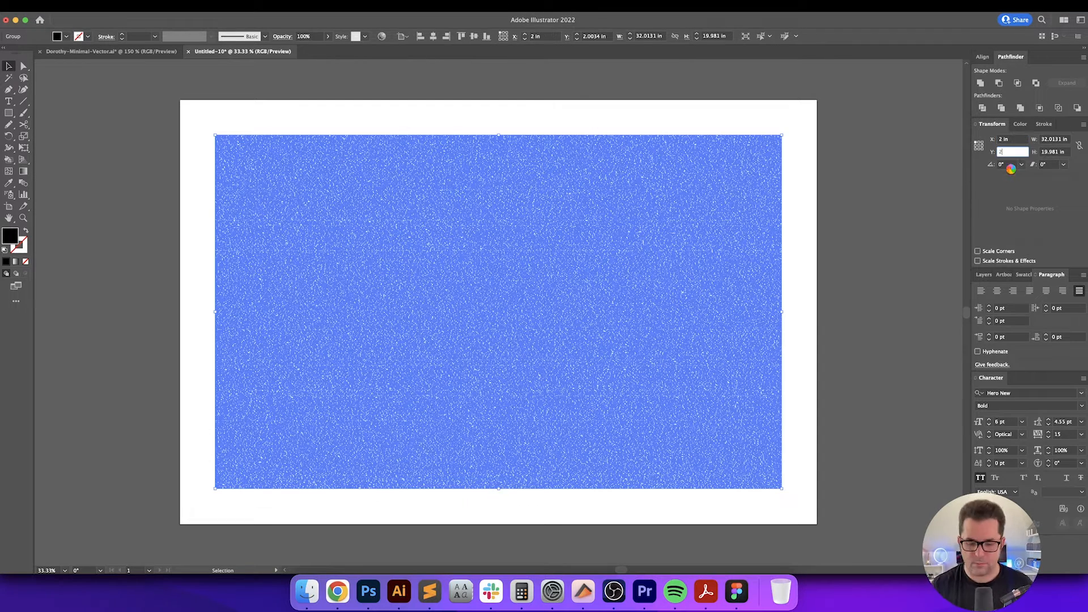
{"action": "key", "text": "Tab"}
{"action": "type", "text": "32"}
{"action": "key", "text": "Tab"}
{"action": "type", "text": "20"}
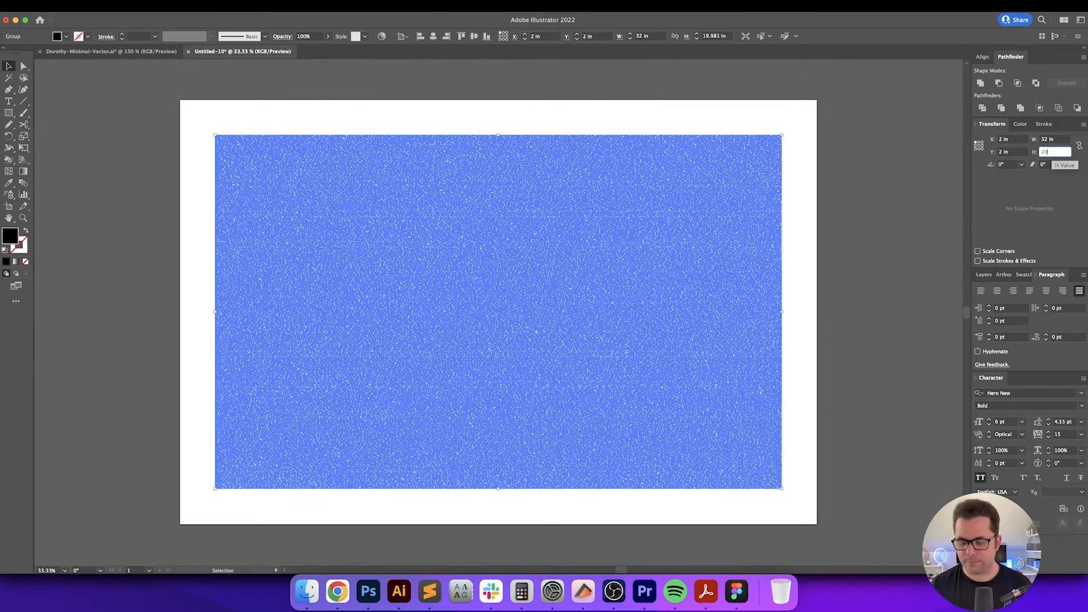
{"action": "key", "text": "Return"}
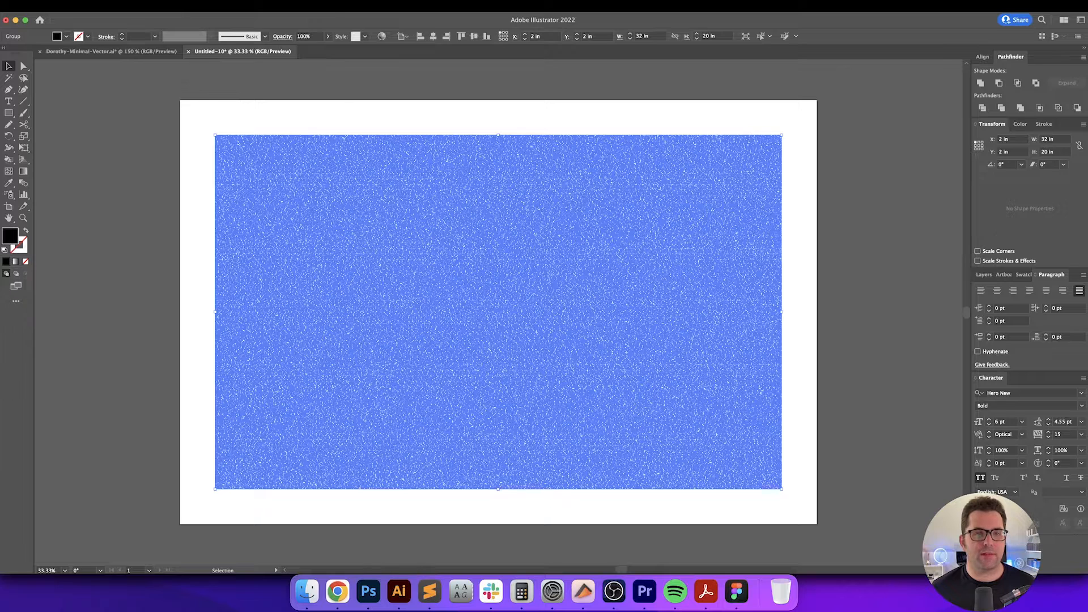
Apply a Wave warp effect to the outlined script with a horizontal bend of 35%
{"action": "left_click", "coordinate": [199, 6]}
{"action": "mouse_move", "coordinate": [297, 169]}
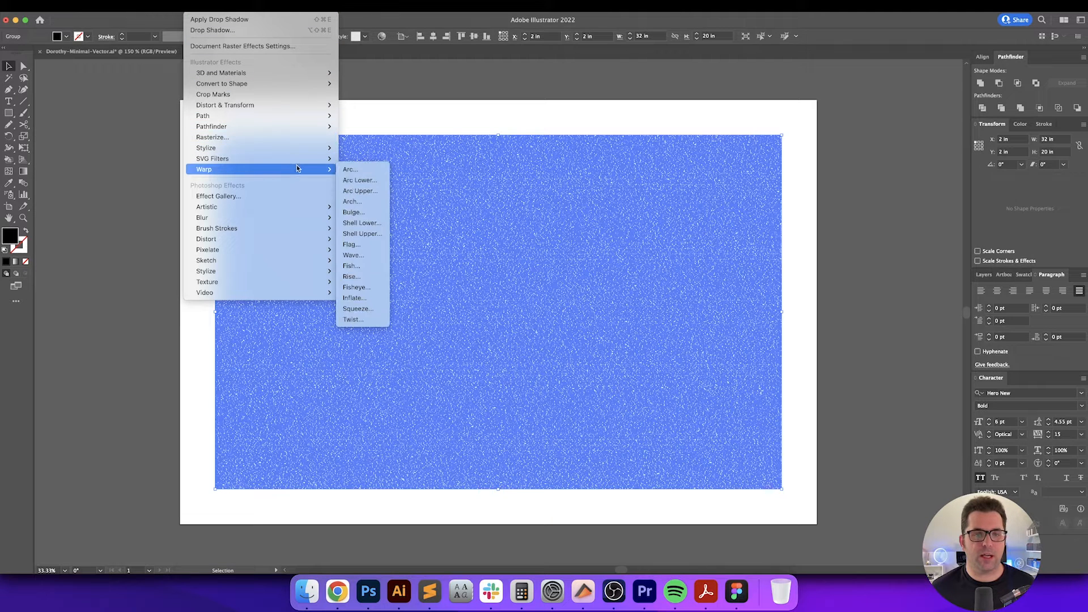
{"action": "left_click", "coordinate": [362, 265]}
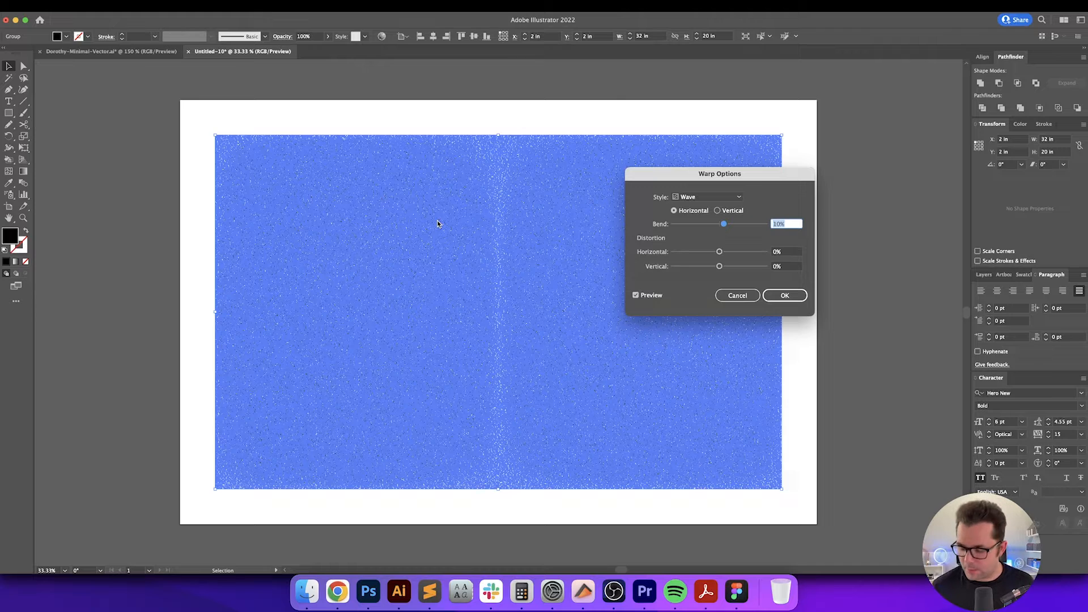
{"action": "type", "text": "35"}
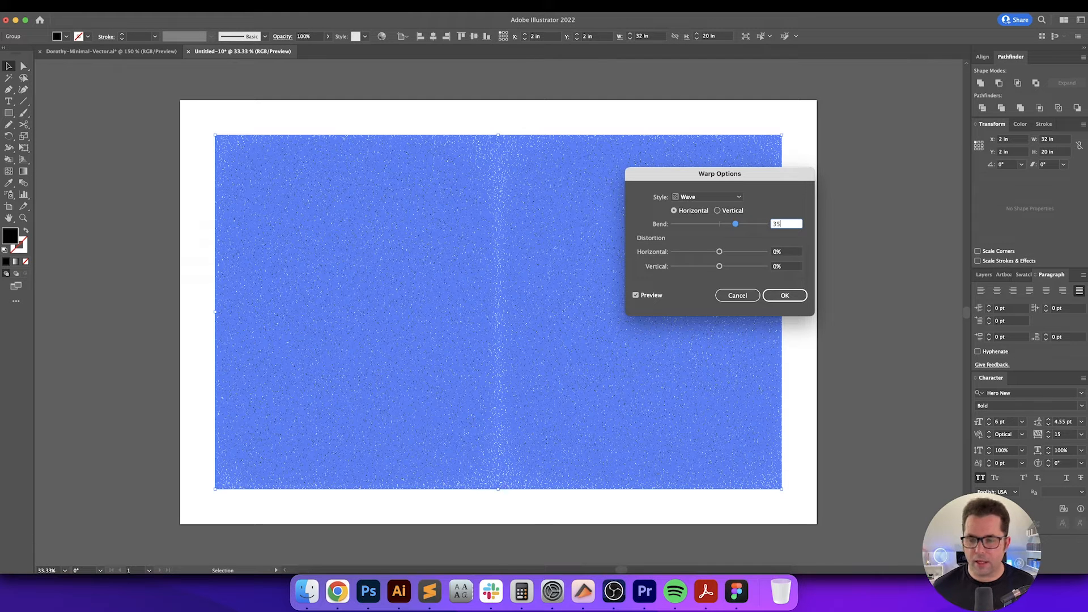
{"action": "key", "text": "Return"}
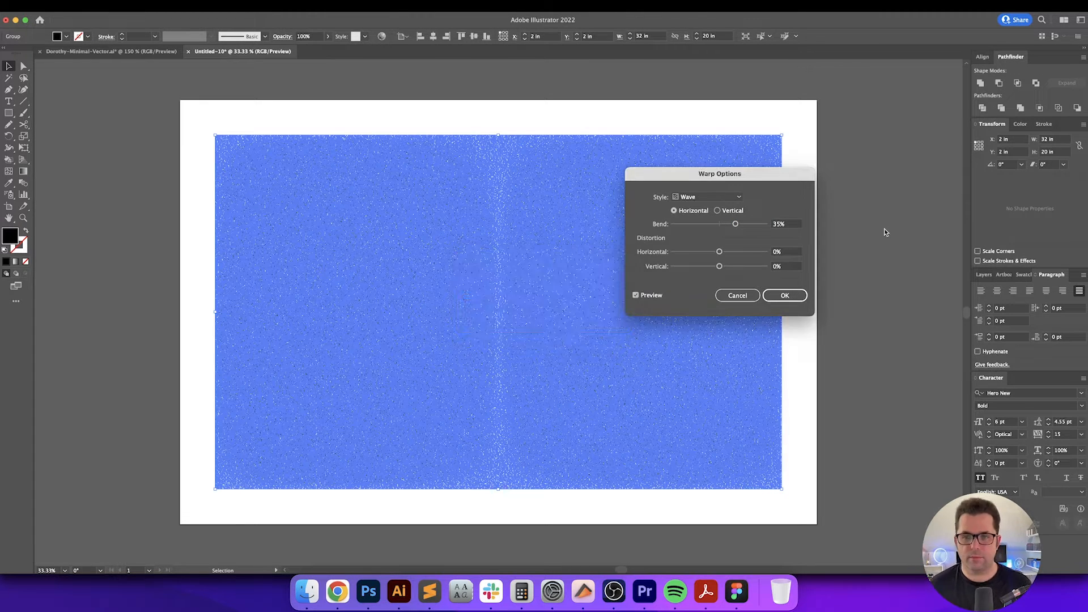
{"action": "left_click", "coordinate": [799, 295]}
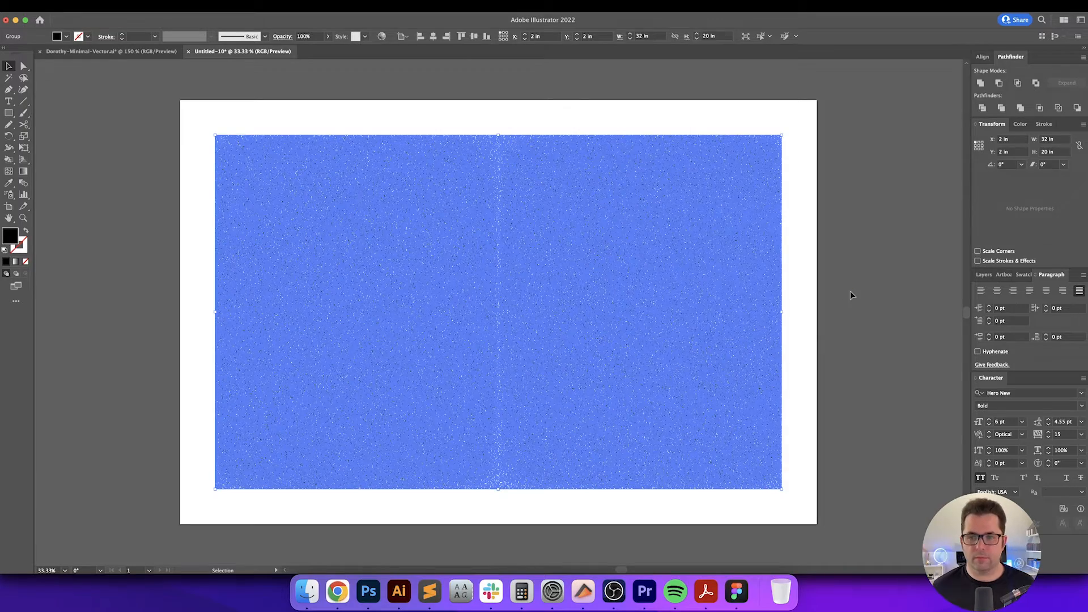
Examine the warped script lettering up close and then across the whole artboard
{"action": "left_click", "coordinate": [850, 292]}
{"action": "key", "text": "v"}
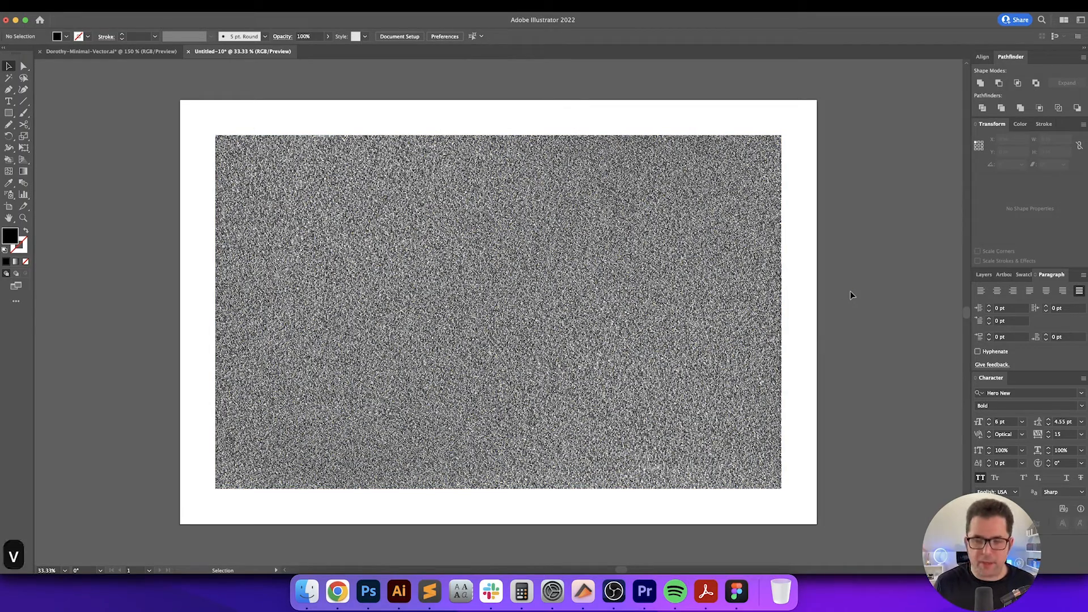
{"action": "key", "text": "super+equal"}
{"action": "key", "text": "super+equal"}
{"action": "key", "text": "super+equal"}
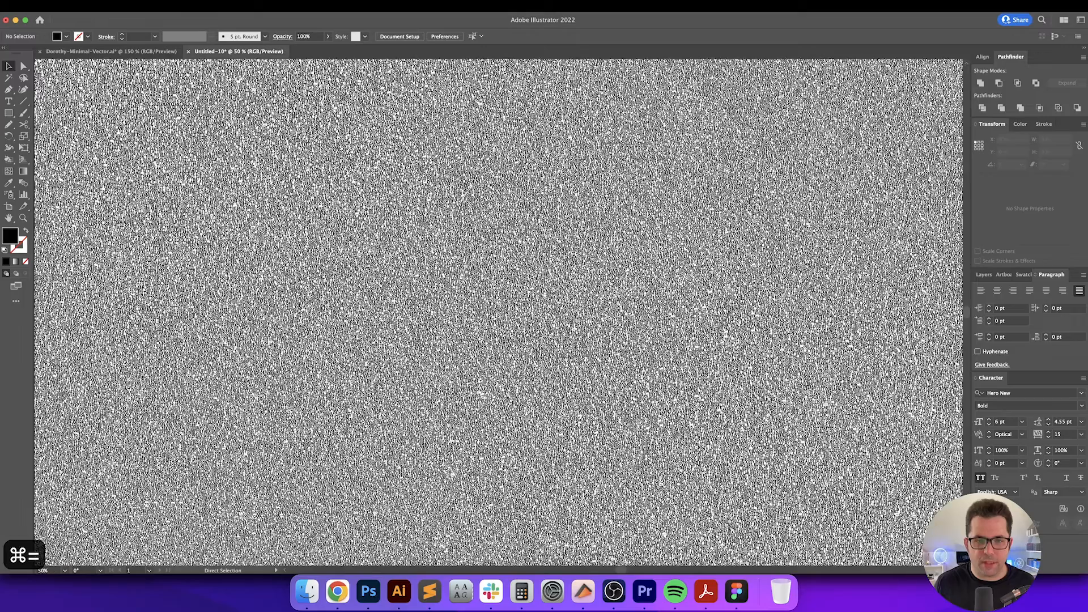
{"action": "key", "text": "super+equal"}
{"action": "key", "text": "super+equal"}
{"action": "key", "text": "super+equal"}
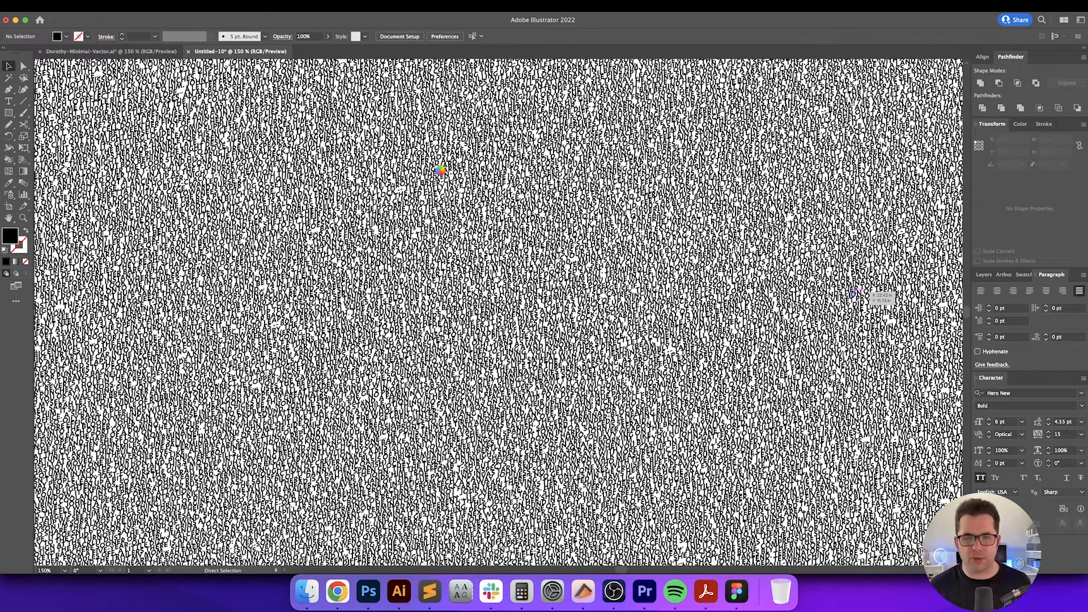
{"action": "key", "text": "super+0"}
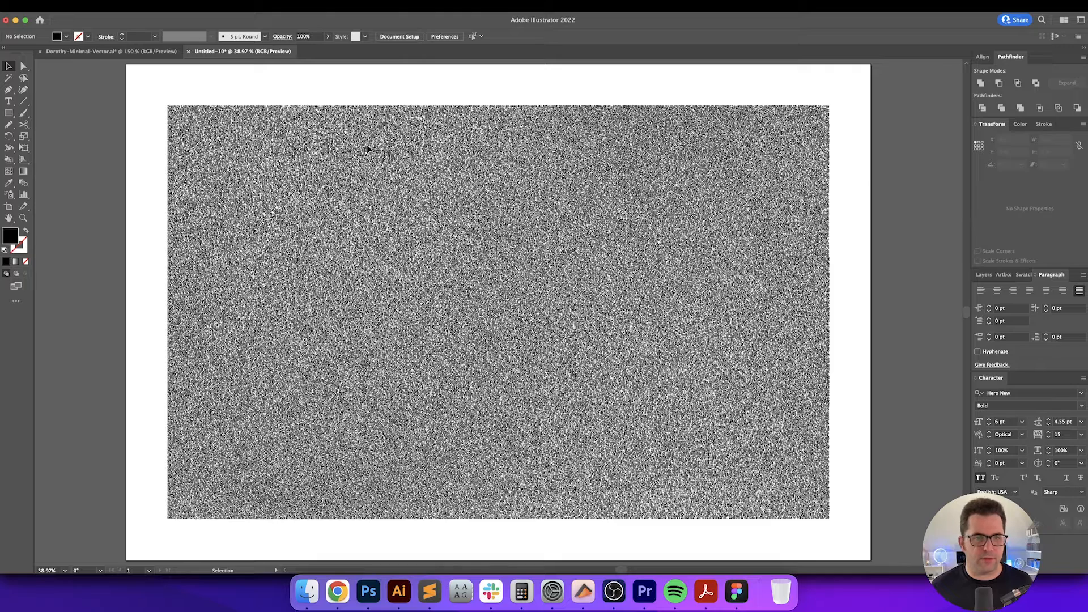
Select all of the warped script artwork and copy it
{"action": "key", "text": "super+a"}
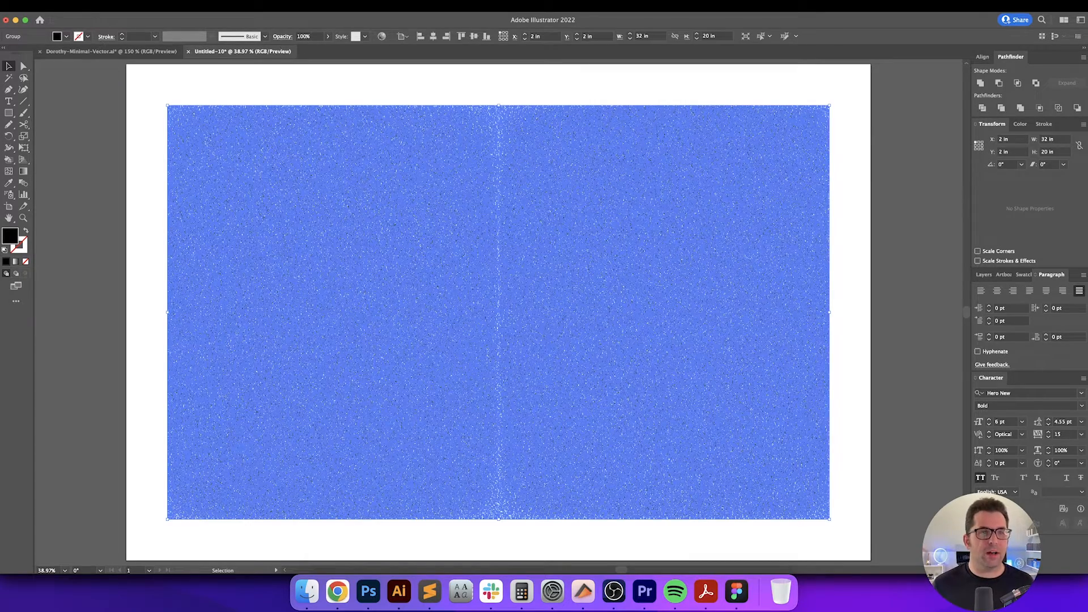
{"action": "left_click", "coordinate": [92, 6]}
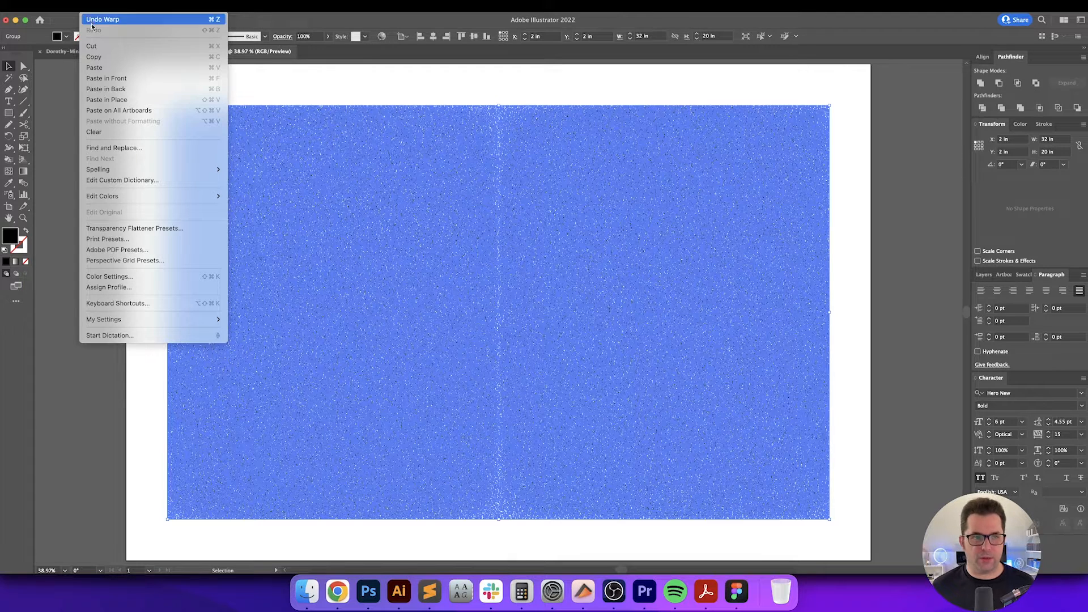
{"action": "left_click", "coordinate": [100, 58]}
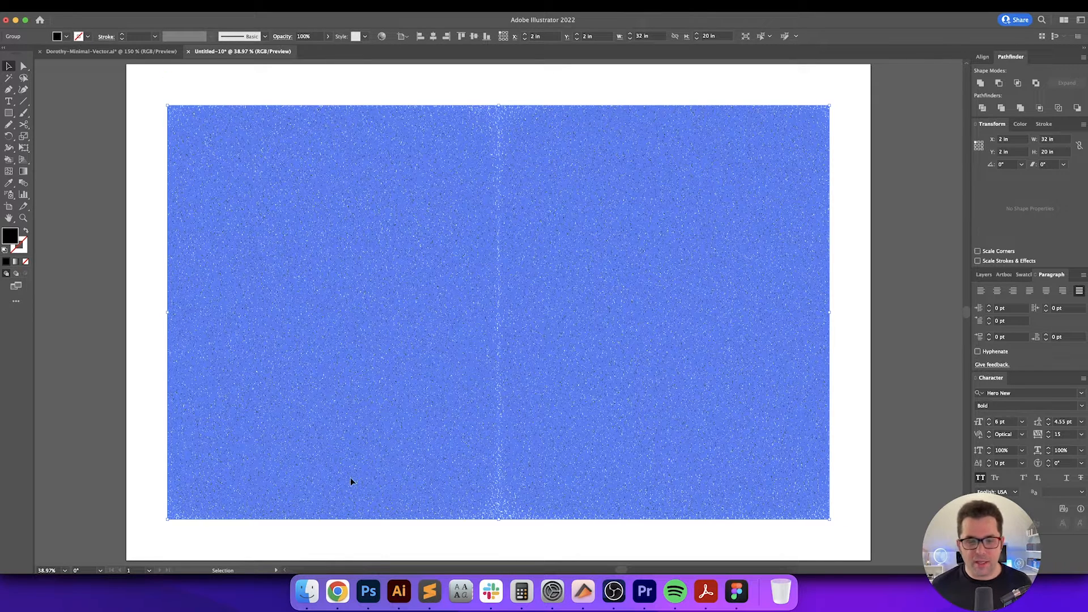
Switch to Photoshop and merge the three portrait layers, Layer 1 to Layer 3, into one layer
{"action": "left_click", "coordinate": [367, 585]}
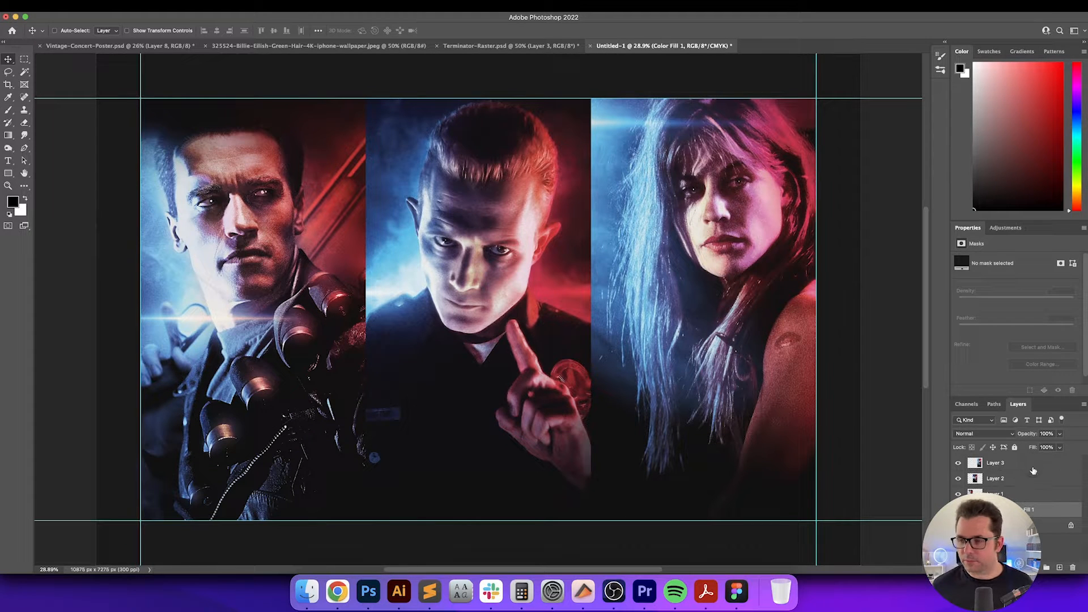
{"action": "left_click", "coordinate": [1032, 497], "text": "shift"}
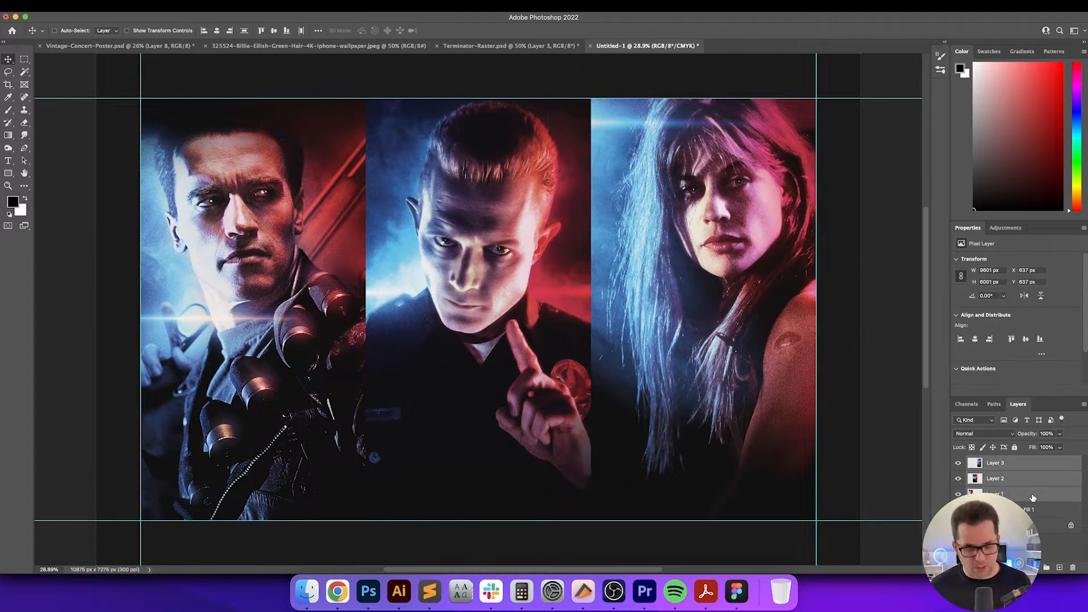
{"action": "key", "text": "super+e"}
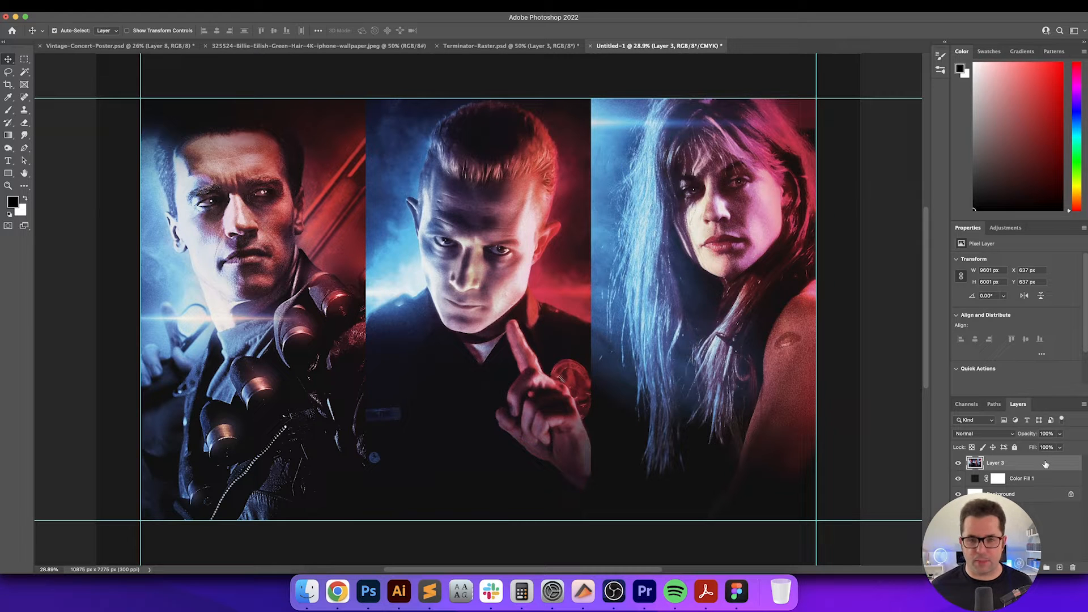
Paste the copied script above the merged portraits as a Smart Object and commit its placement
{"action": "key", "text": "super+v"}
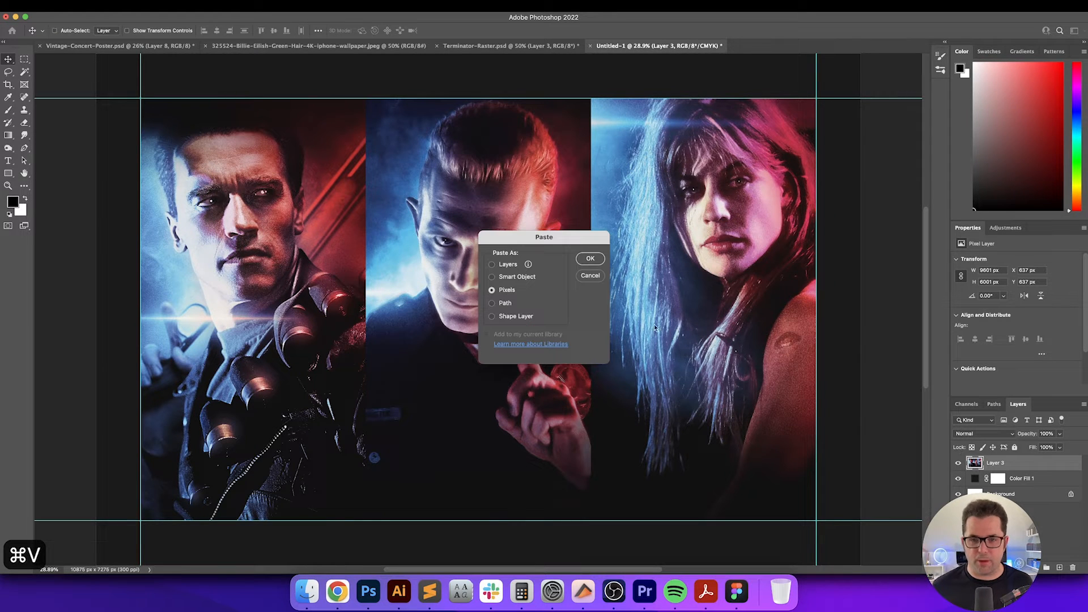
{"action": "left_click", "coordinate": [517, 277]}
{"action": "key", "text": "Return"}
{"action": "key", "text": "Return"}
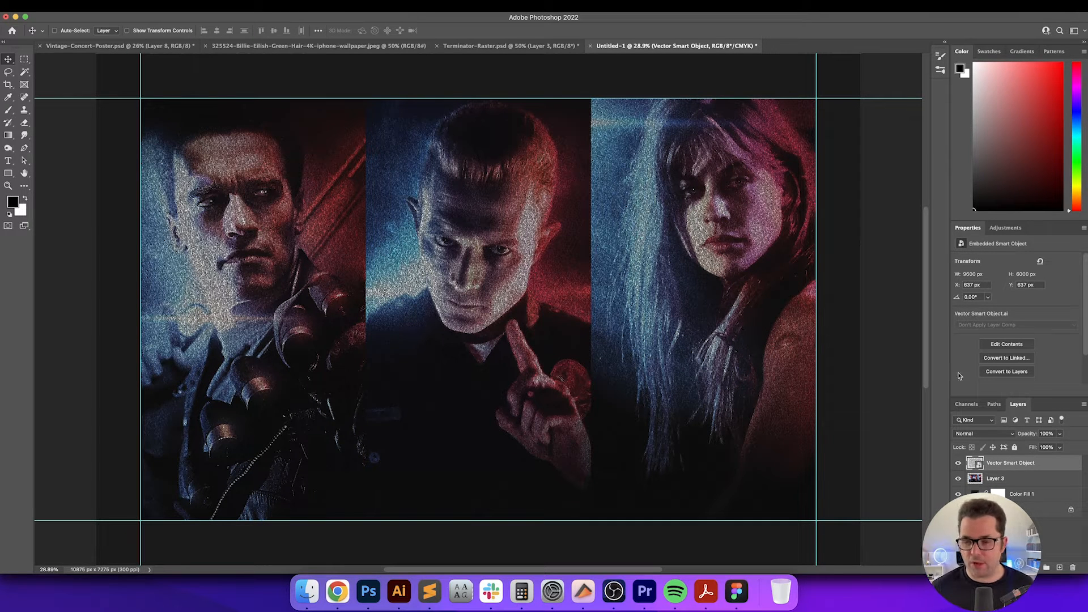
Bring the merged portrait layer above the script Smart Object and clip it to the script lettering
{"action": "left_click", "coordinate": [1035, 479]}
{"action": "key", "text": "v"}
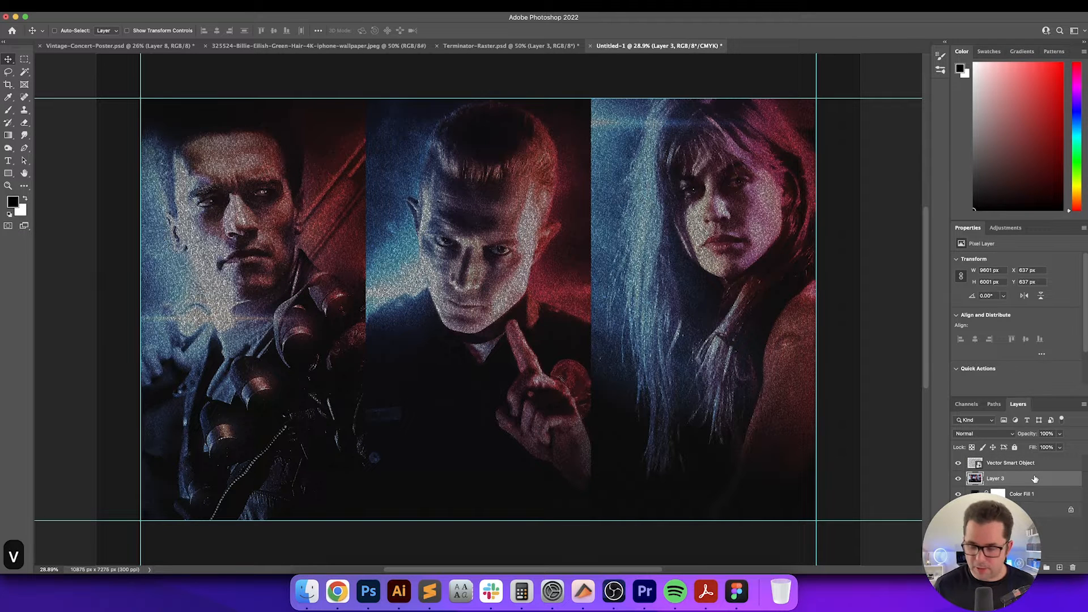
{"action": "key", "text": "super+bracketright"}
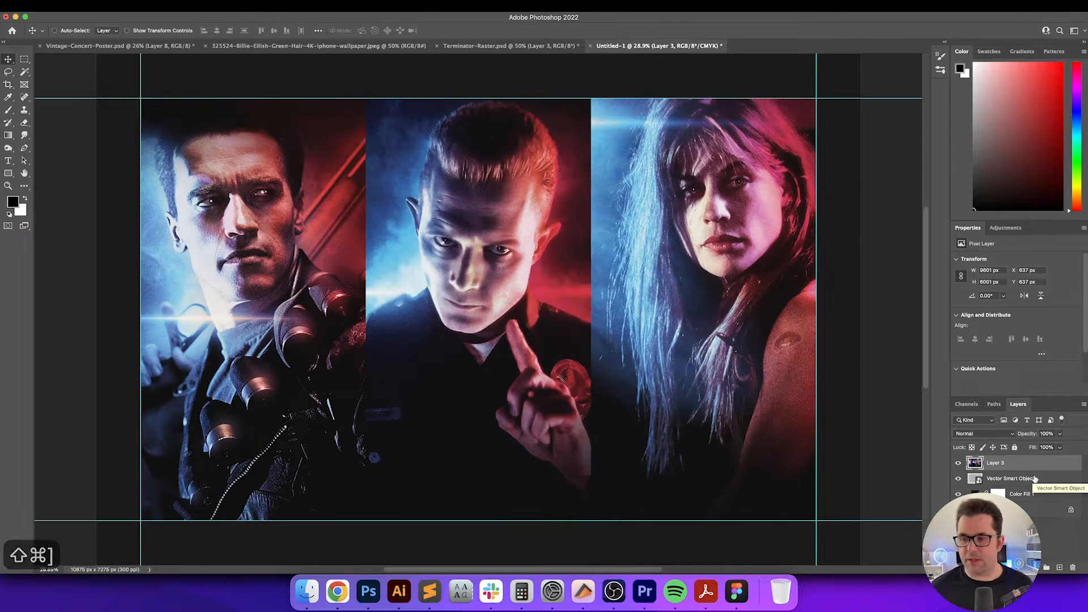
{"action": "left_click", "coordinate": [1052, 480], "text": "shift"}
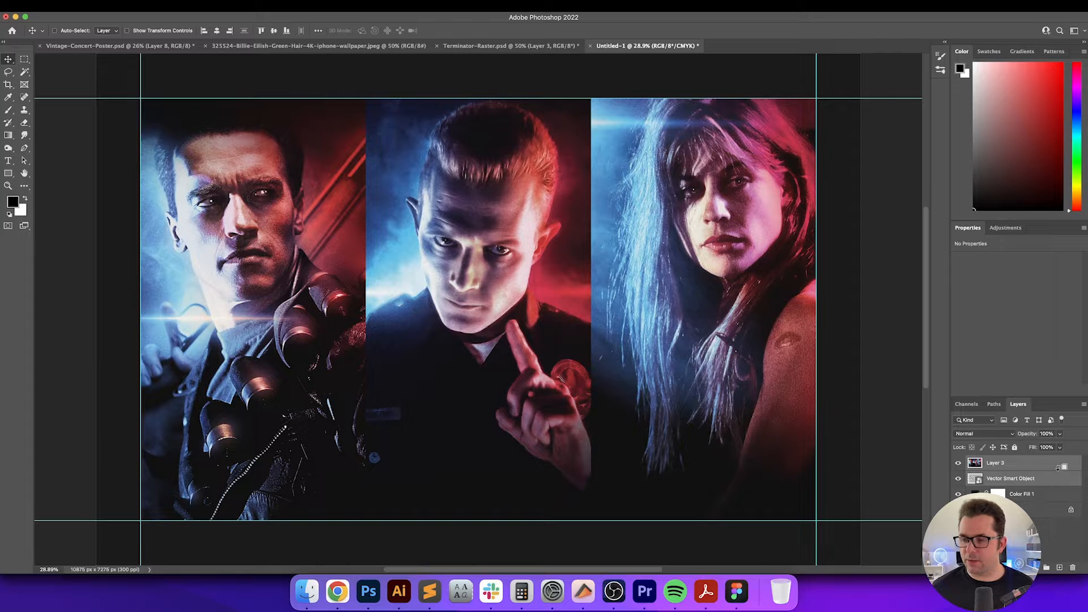
{"action": "left_click", "coordinate": [1058, 471], "text": "alt"}
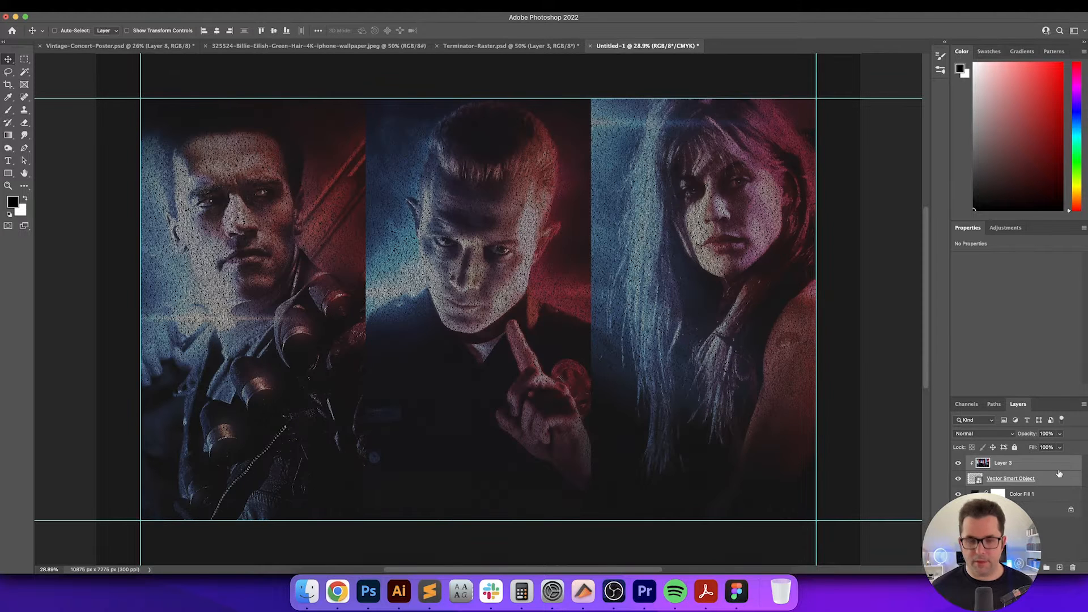
Hide the guides to inspect the text-filled portraits up close
{"action": "key", "text": "v"}
{"action": "key", "text": "super+semicolon"}
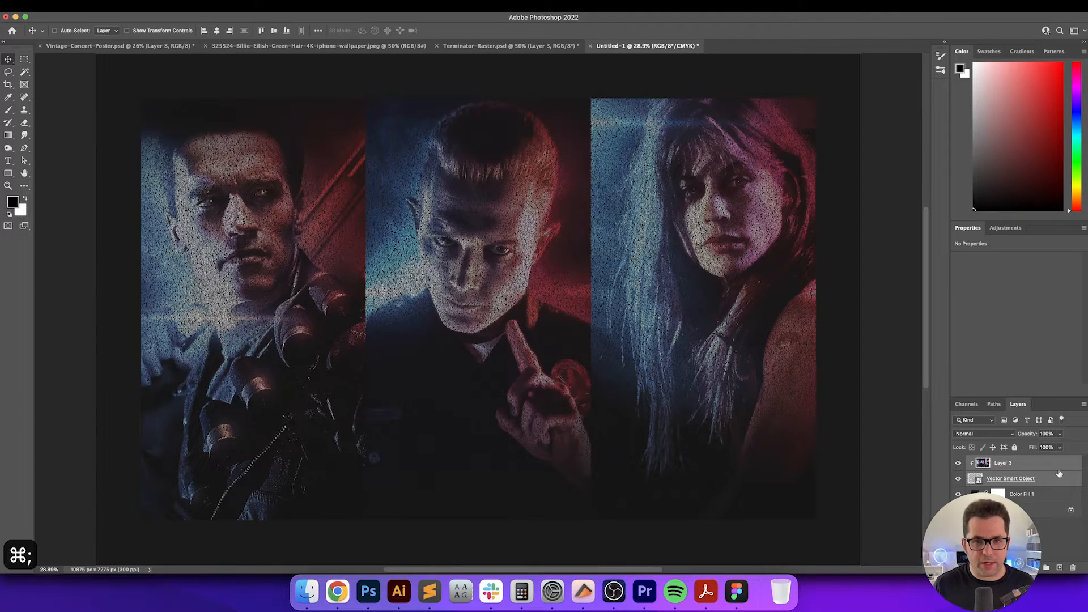
{"action": "key", "text": "super+equal"}
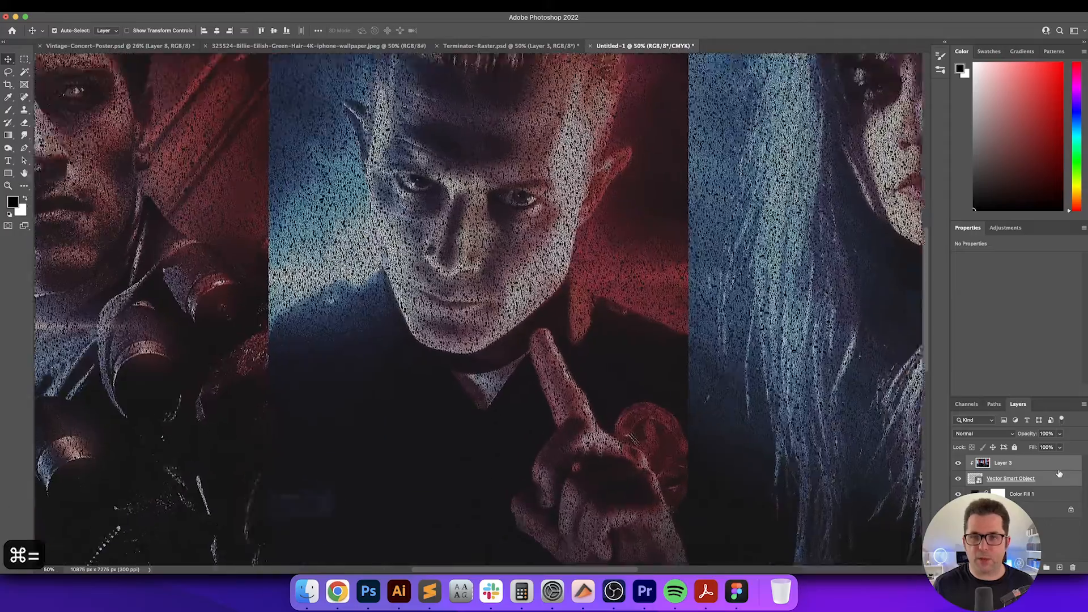
Examine the script lettering up close at 100% across the centre portrait's face and the first portrait's face and hair
{"action": "key", "text": "super+equal"}
{"action": "key", "text": "super+equal"}
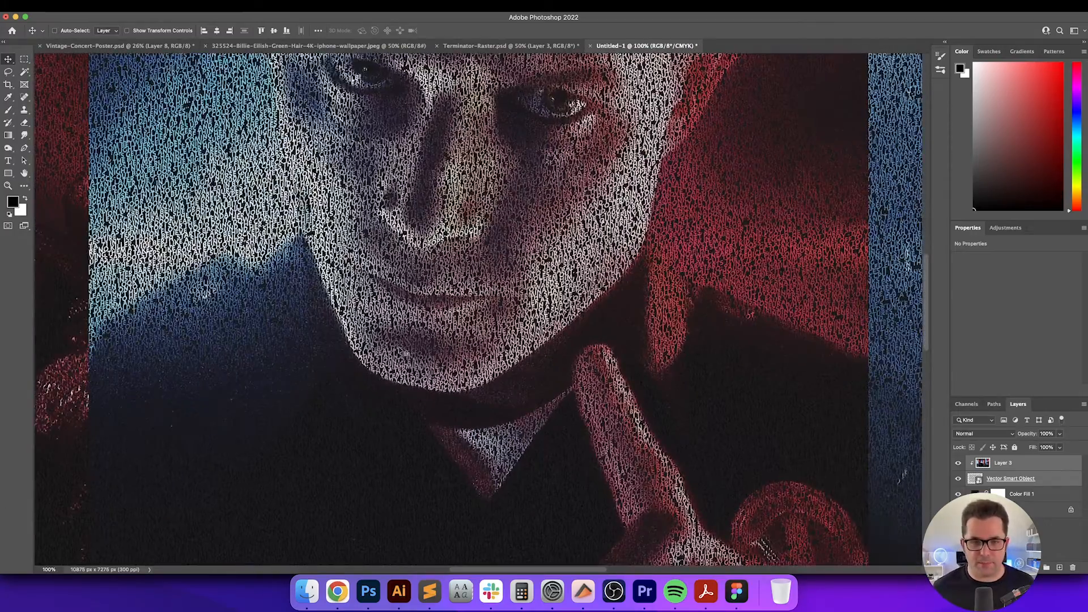
{"action": "key", "text": "space"}
{"action": "left_click_drag", "start_coordinate": [272, 292], "coordinate": [558, 407]}
{"action": "left_click_drag", "start_coordinate": [239, 364], "coordinate": [583, 441]}
{"action": "left_click_drag", "start_coordinate": [299, 233], "coordinate": [458, 321]}
{"action": "left_click_drag", "start_coordinate": [407, 206], "coordinate": [437, 382]}
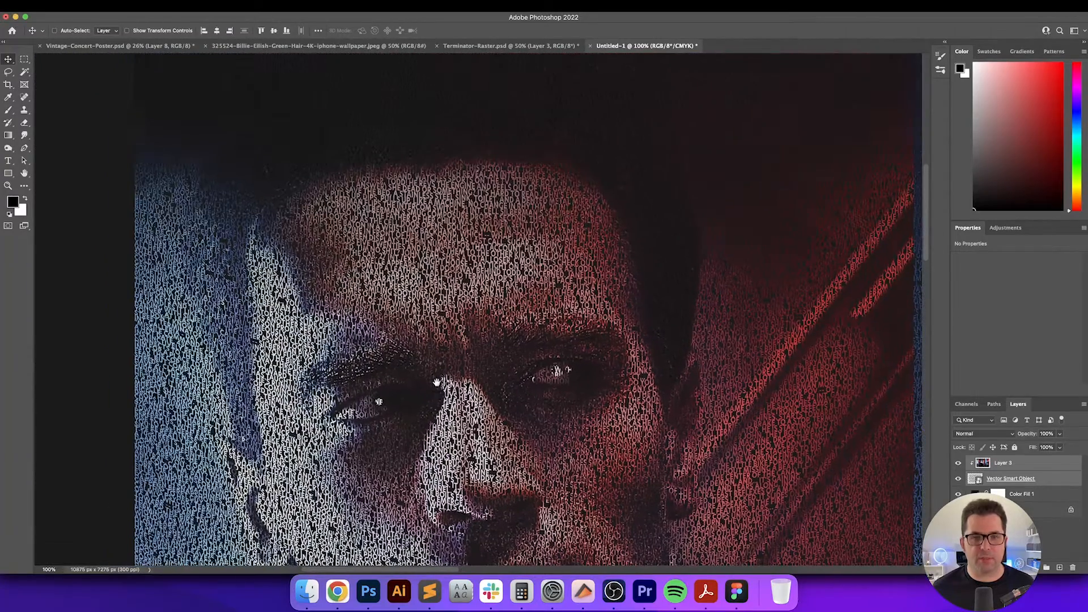
{"action": "left_click_drag", "start_coordinate": [333, 291], "coordinate": [368, 359]}
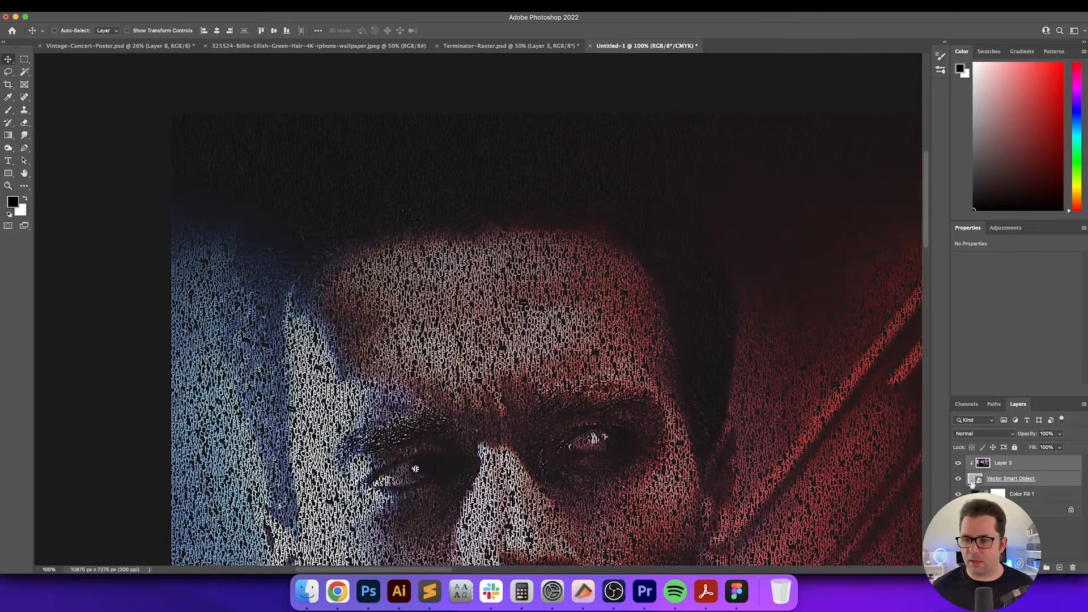
Lighten the Color Fill 1 background by setting its brightness to 20% (#333333)
{"action": "double_click", "coordinate": [975, 494]}
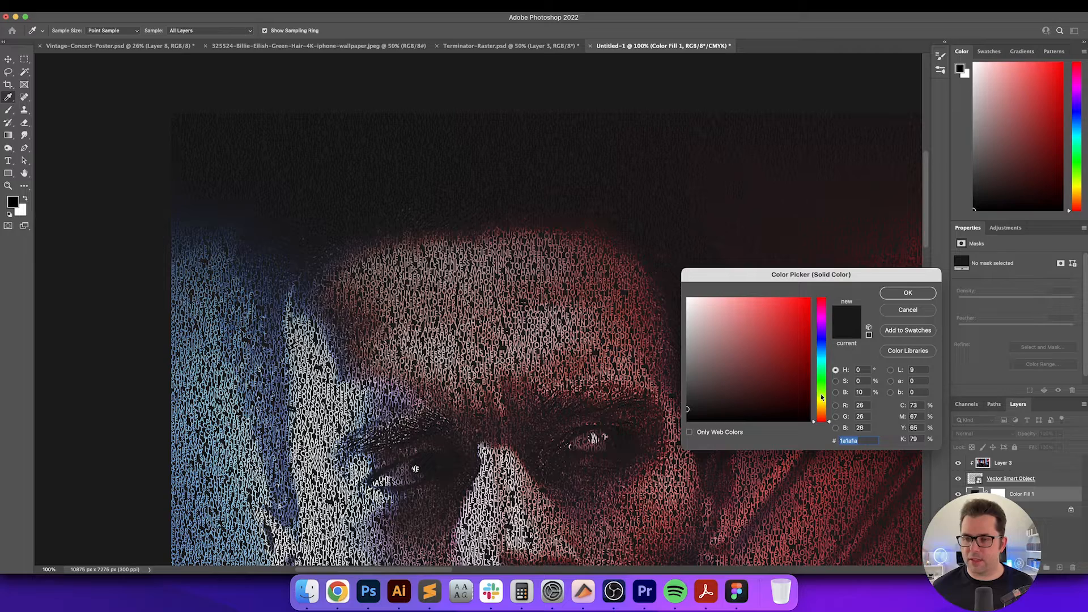
{"action": "double_click", "coordinate": [860, 392]}
{"action": "key", "text": "shift+Up"}
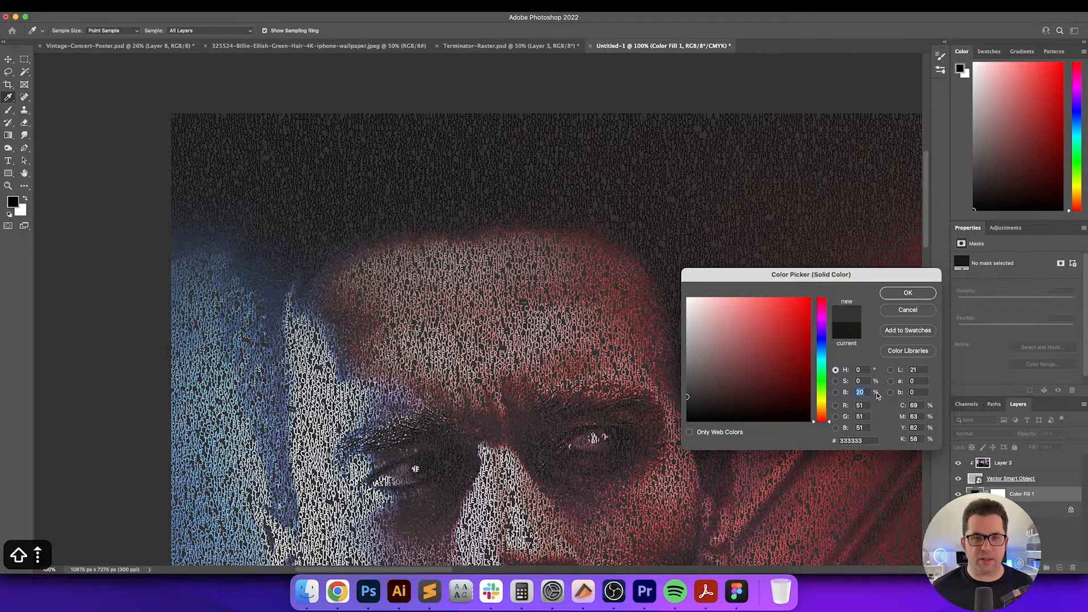
{"action": "key", "text": "Down"}
{"action": "key", "text": "Down"}
{"action": "key", "text": "Down"}
{"action": "key", "text": "Down"}
{"action": "key", "text": "Down"}
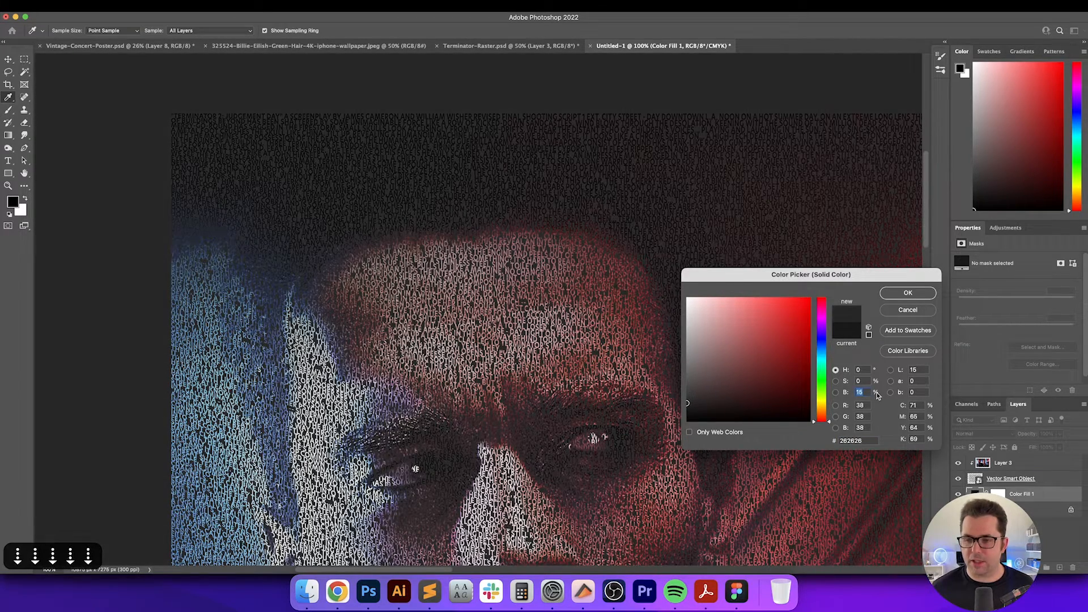
{"action": "key", "text": "Up"}
{"action": "key", "text": "Up"}
{"action": "key", "text": "Up"}
{"action": "key", "text": "Up"}
{"action": "key", "text": "Up"}
{"action": "key", "text": "Return"}
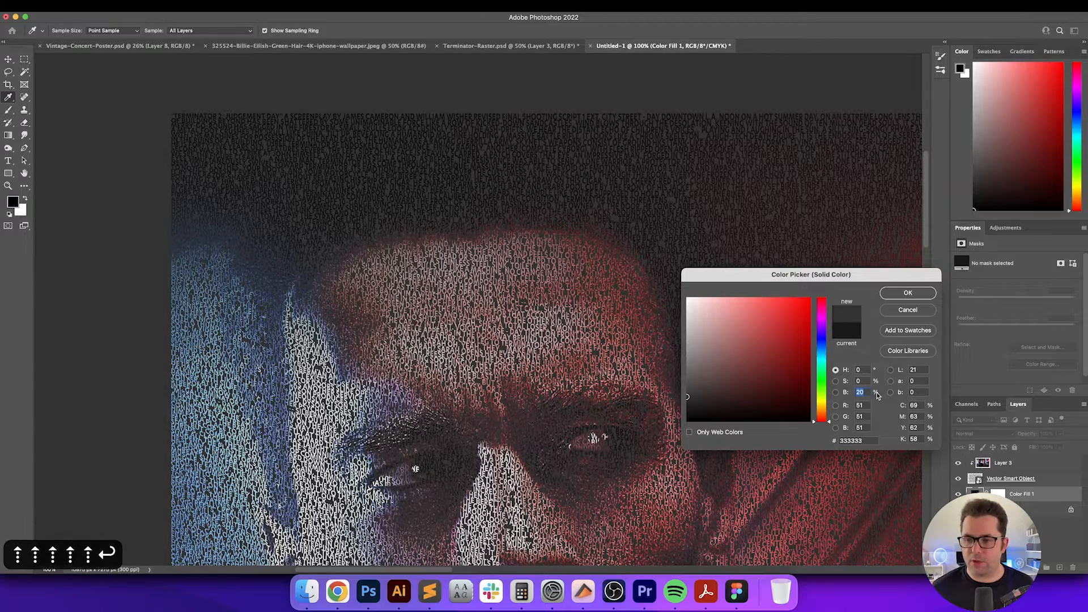
Examine the readability of the lettering in the dark areas and along the lower edges of all three panels
{"action": "scroll", "coordinate": [646, 382], "scroll_direction": "right", "scroll_amount": 10}
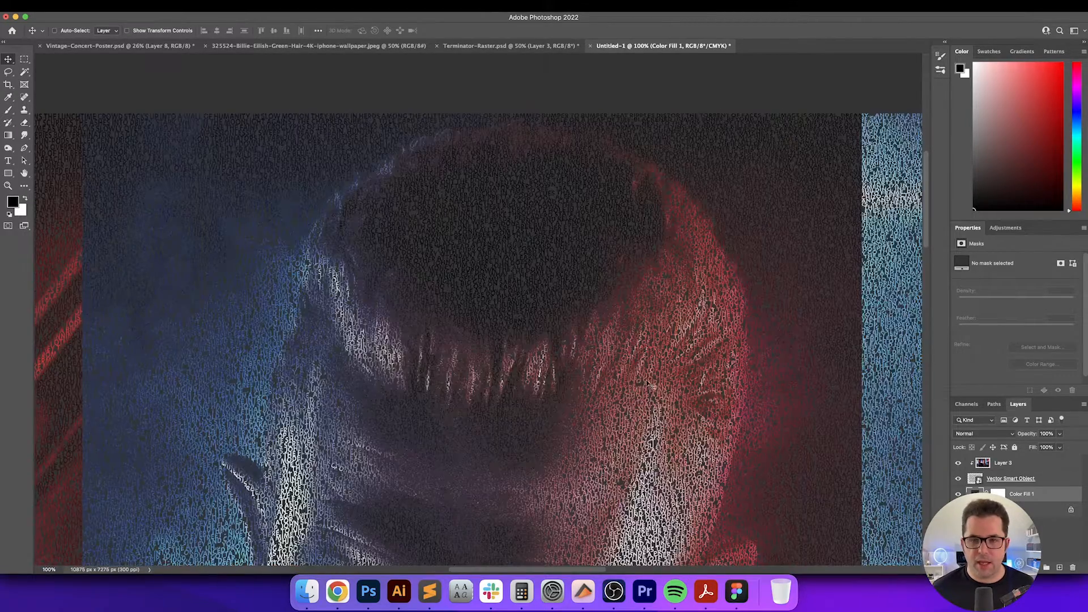
{"action": "key", "text": "space"}
{"action": "left_click_drag", "start_coordinate": [644, 440], "coordinate": [644, 300]}
{"action": "scroll", "coordinate": [645, 301], "scroll_direction": "left", "scroll_amount": 3}
{"action": "scroll", "coordinate": [647, 303], "scroll_direction": "down", "scroll_amount": 15}
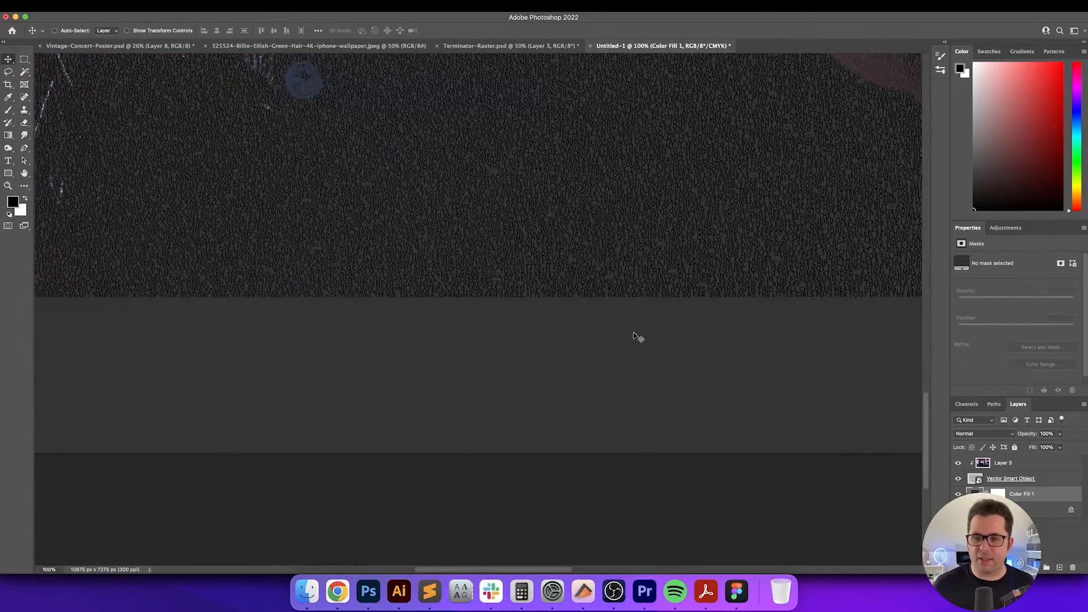
{"action": "scroll", "coordinate": [529, 287], "scroll_direction": "up", "scroll_amount": 10}
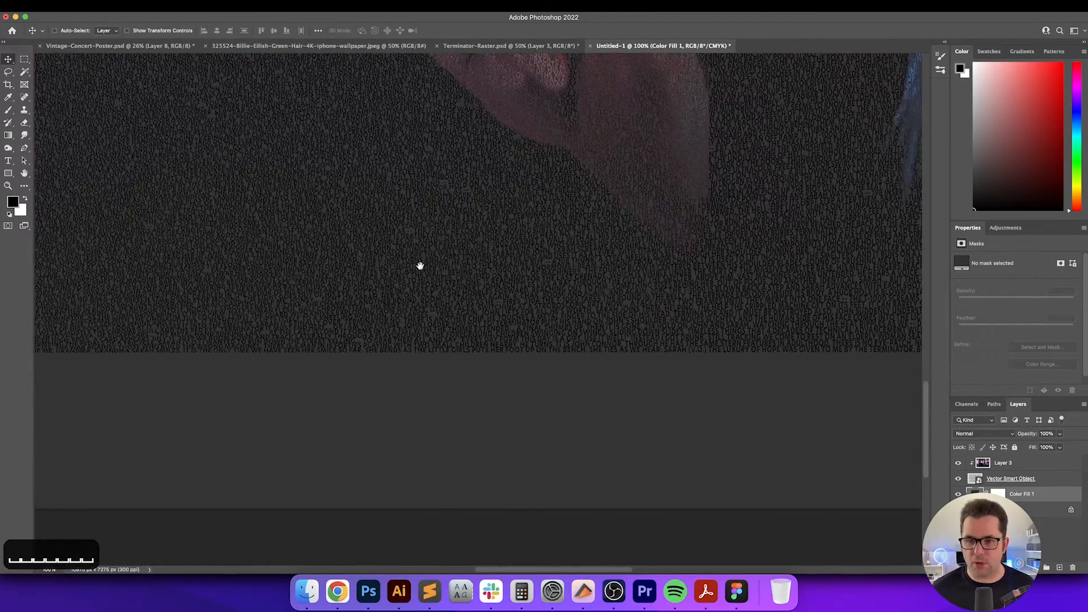
{"action": "scroll", "coordinate": [370, 328], "scroll_direction": "right", "scroll_amount": 15}
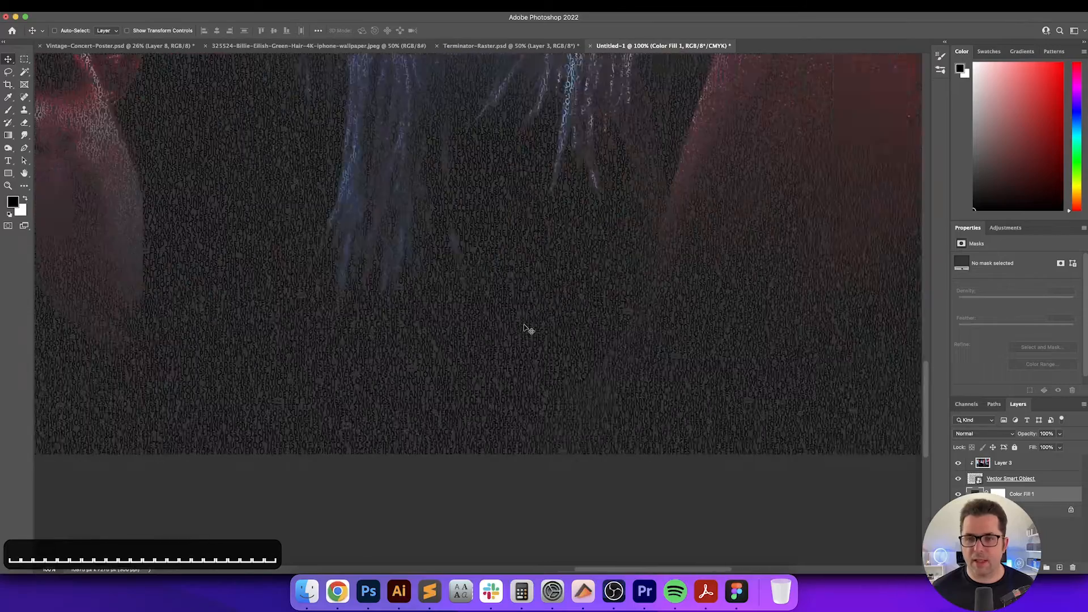
{"action": "scroll", "coordinate": [526, 328], "scroll_direction": "left", "scroll_amount": 8}
{"action": "scroll", "coordinate": [526, 328], "scroll_direction": "up", "scroll_amount": 15}
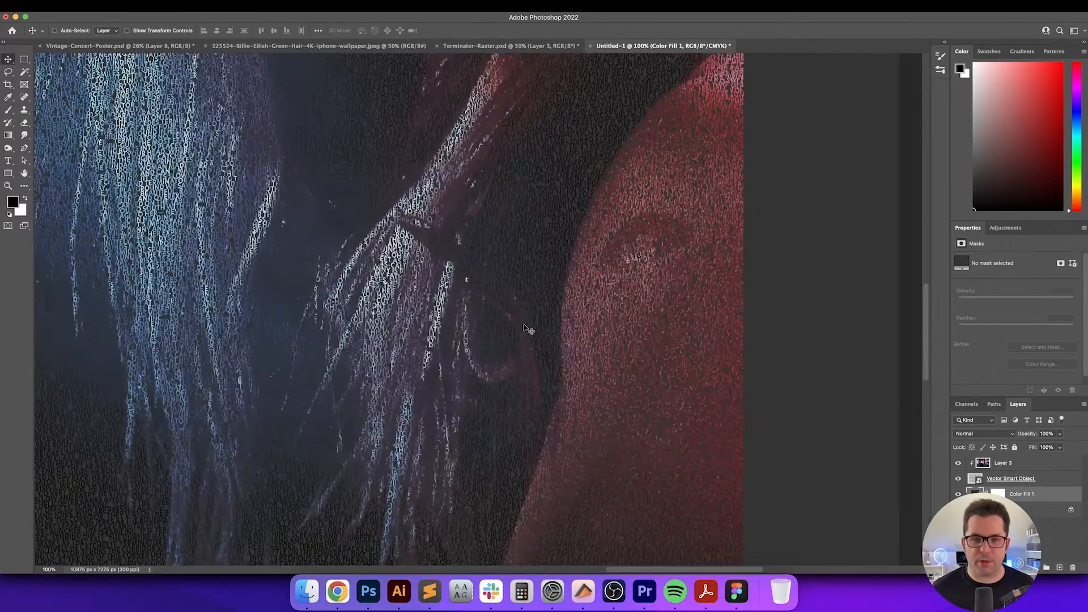
{"action": "scroll", "coordinate": [526, 328], "scroll_direction": "up", "scroll_amount": 5}
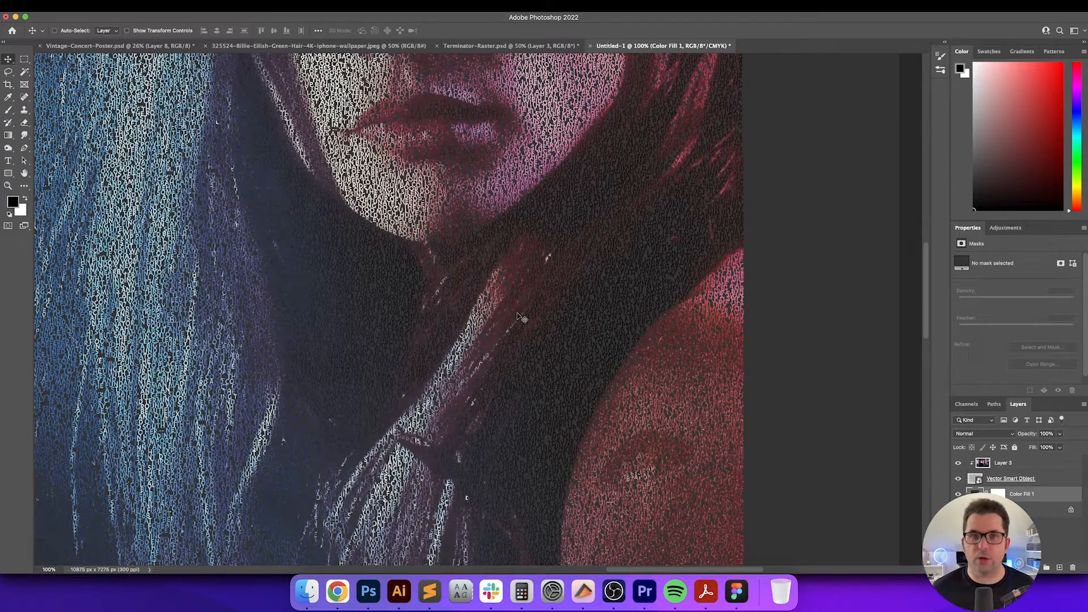
{"action": "scroll", "coordinate": [521, 317], "scroll_direction": "left", "scroll_amount": 10}
{"action": "scroll", "coordinate": [522, 317], "scroll_direction": "down", "scroll_amount": 10}
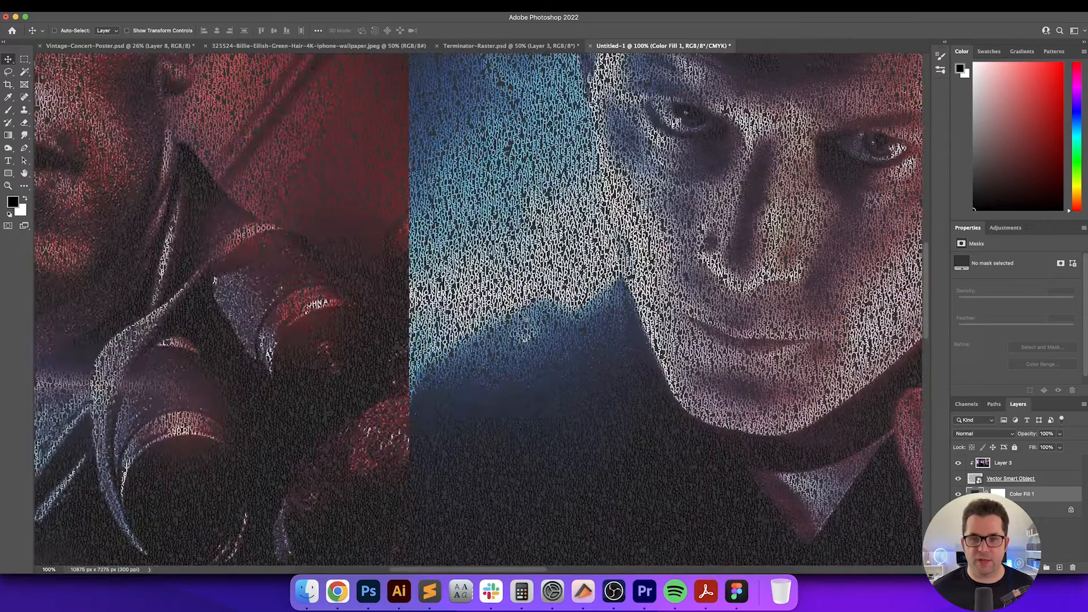
Add a Curves adjustment layer above the merged portrait layer and clip it to the layers below
{"action": "left_click", "coordinate": [1043, 468]}
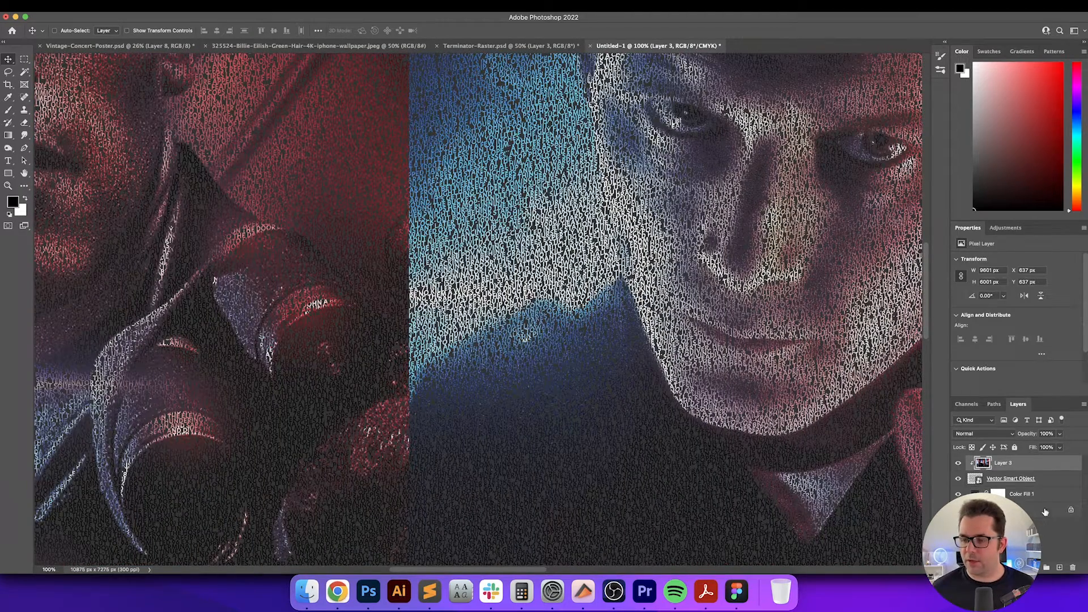
{"action": "left_click", "coordinate": [1033, 567]}
{"action": "left_click", "coordinate": [1047, 403]}
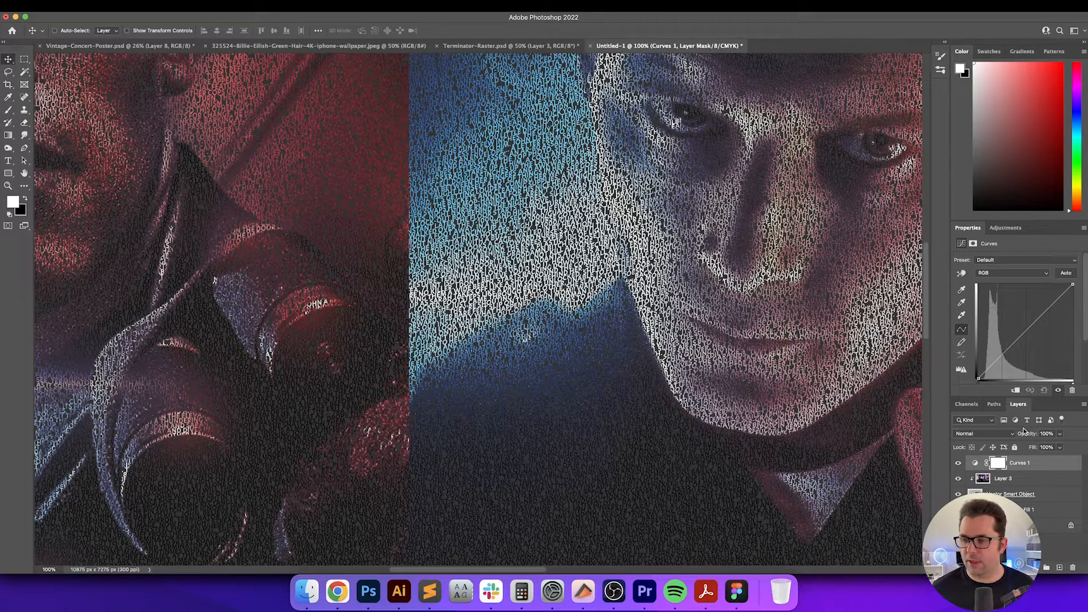
{"action": "left_click", "coordinate": [1016, 391]}
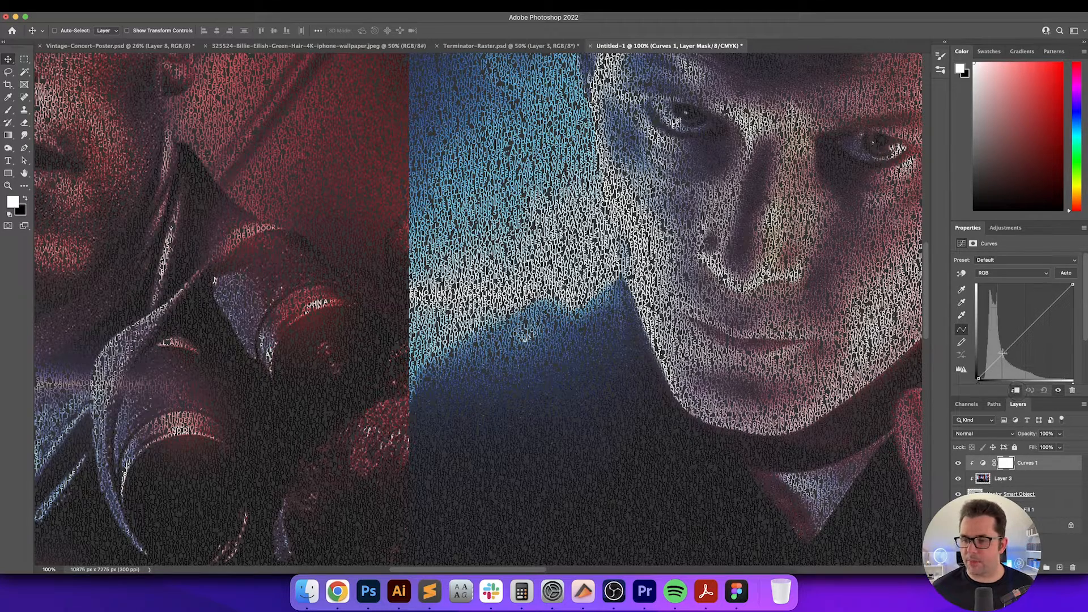
Raise the shadows and highlights of the RGB curve with two points to brighten the portraits
{"action": "left_click_drag", "start_coordinate": [1002, 351], "coordinate": [1001, 350]}
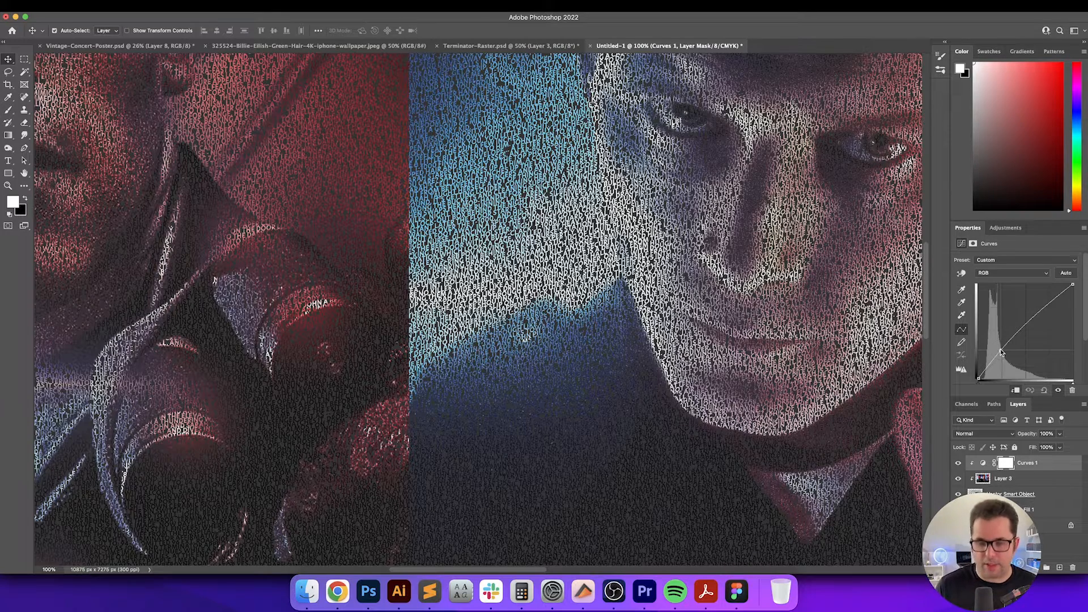
{"action": "key", "text": "super+0"}
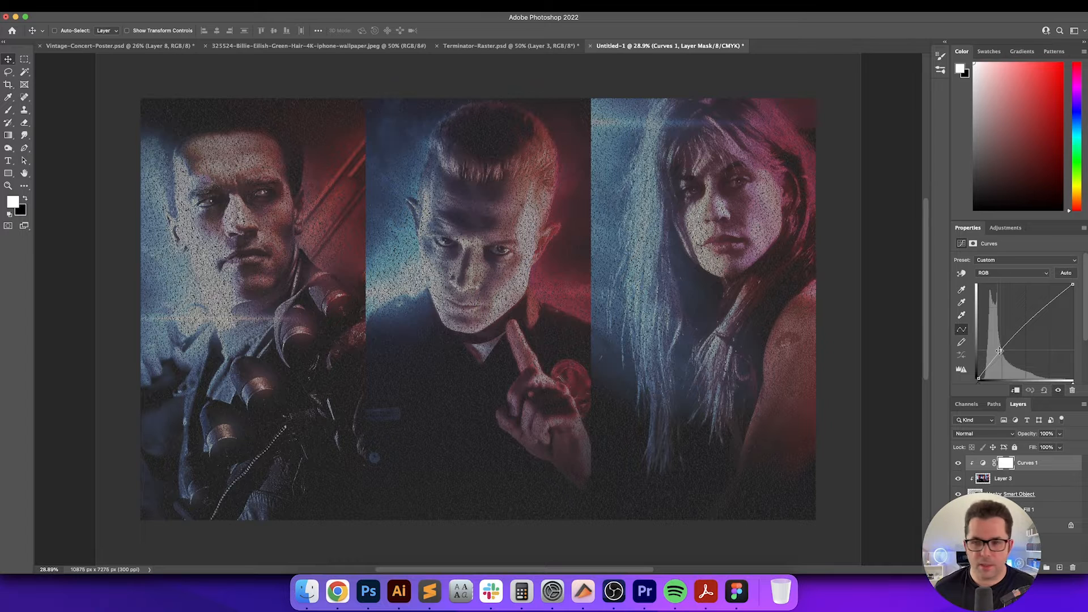
{"action": "left_click_drag", "start_coordinate": [999, 351], "coordinate": [995, 349]}
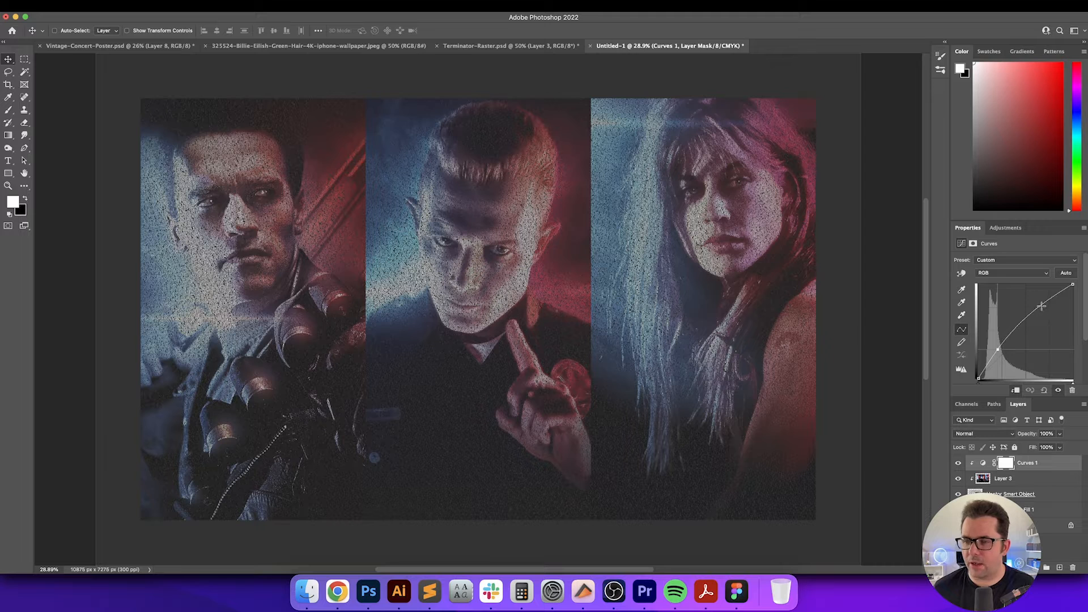
{"action": "left_click_drag", "start_coordinate": [1041, 306], "coordinate": [1033, 302]}
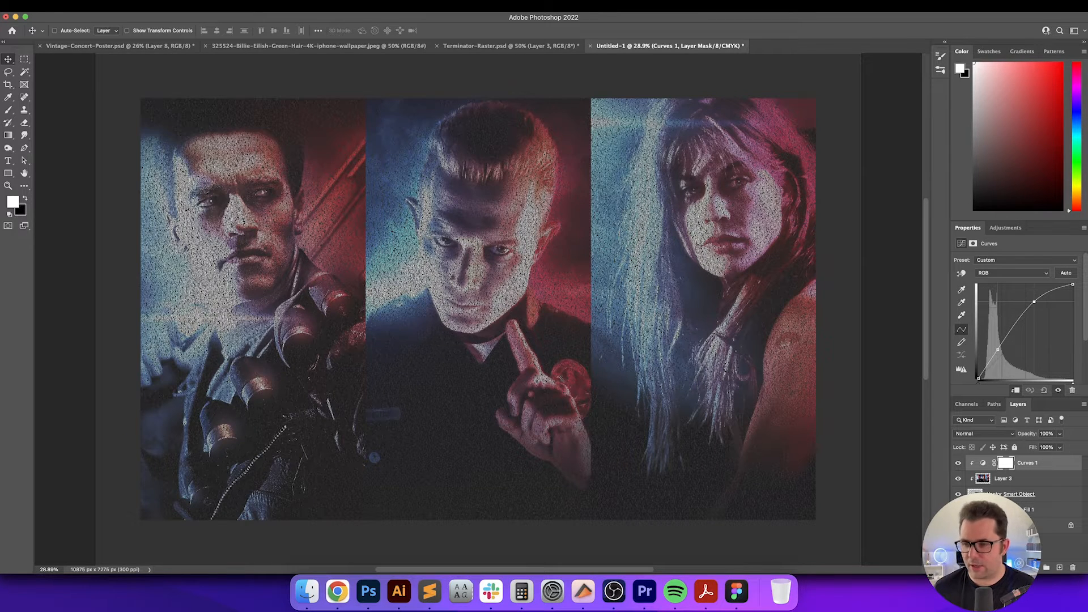
Try a darker background by setting the Color Fill 1 brightness to 15% (#262626)
{"action": "double_click", "coordinate": [975, 509]}
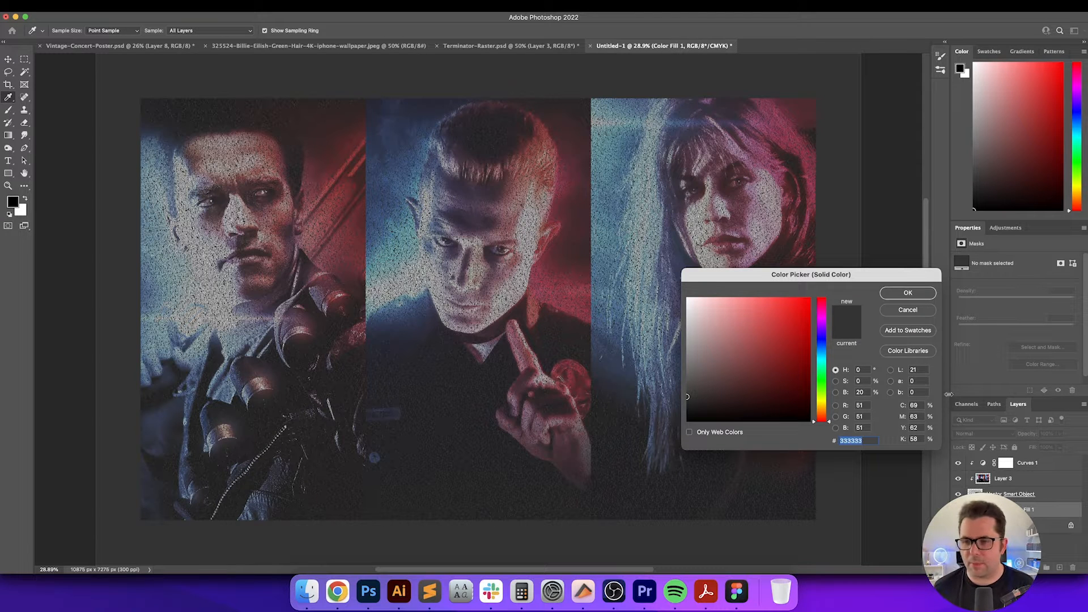
{"action": "key", "text": "shift+Down"}
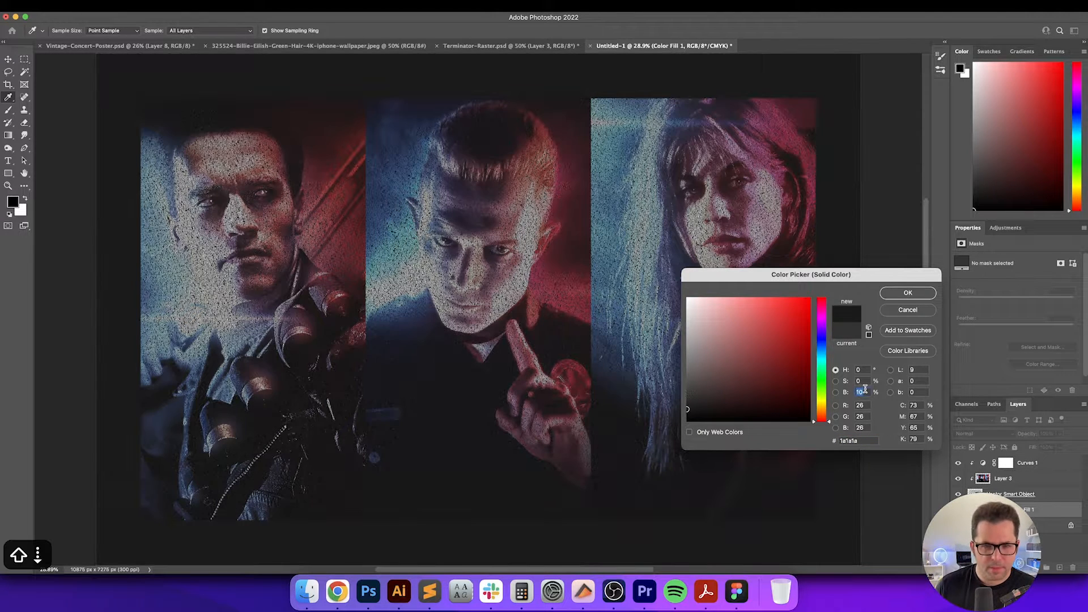
{"action": "key", "text": "Up"}
{"action": "key", "text": "Up"}
{"action": "key", "text": "Up"}
{"action": "key", "text": "Up"}
{"action": "key", "text": "Up"}
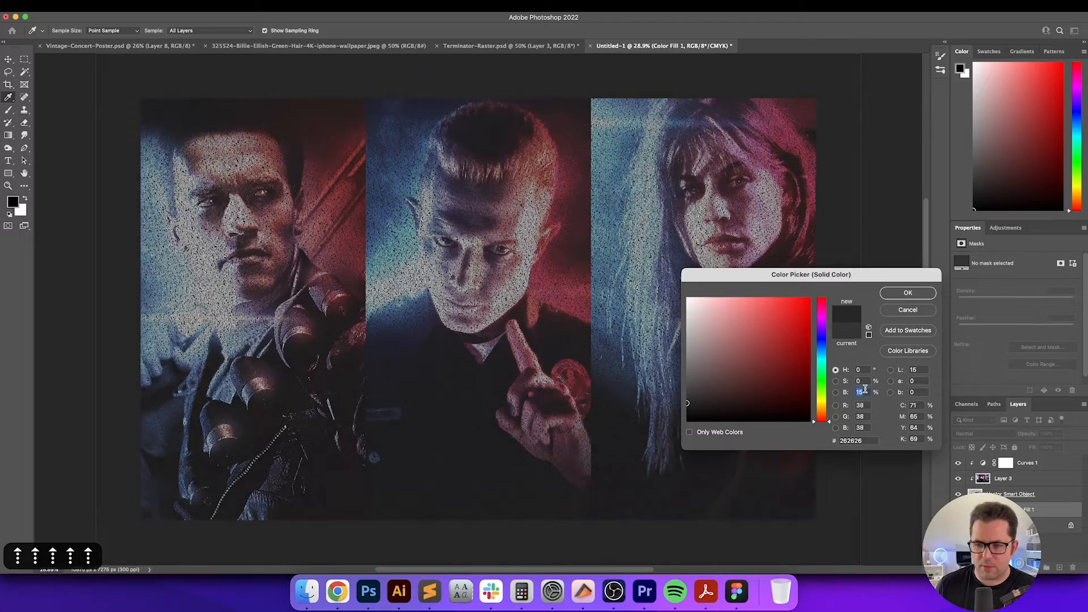
{"action": "key", "text": "Return"}
Compare the lettering up close against the darker background, and undo the last fill colour change
{"action": "key", "text": "super+equal"}
{"action": "key", "text": "super+equal"}
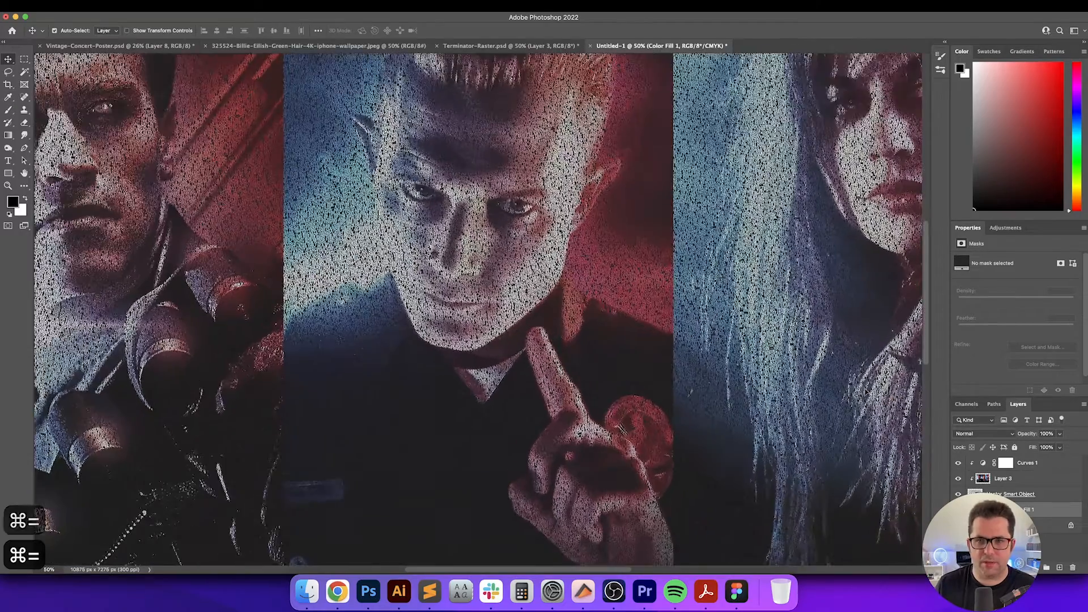
{"action": "key", "text": "super+equal"}
{"action": "key", "text": "super+equal"}
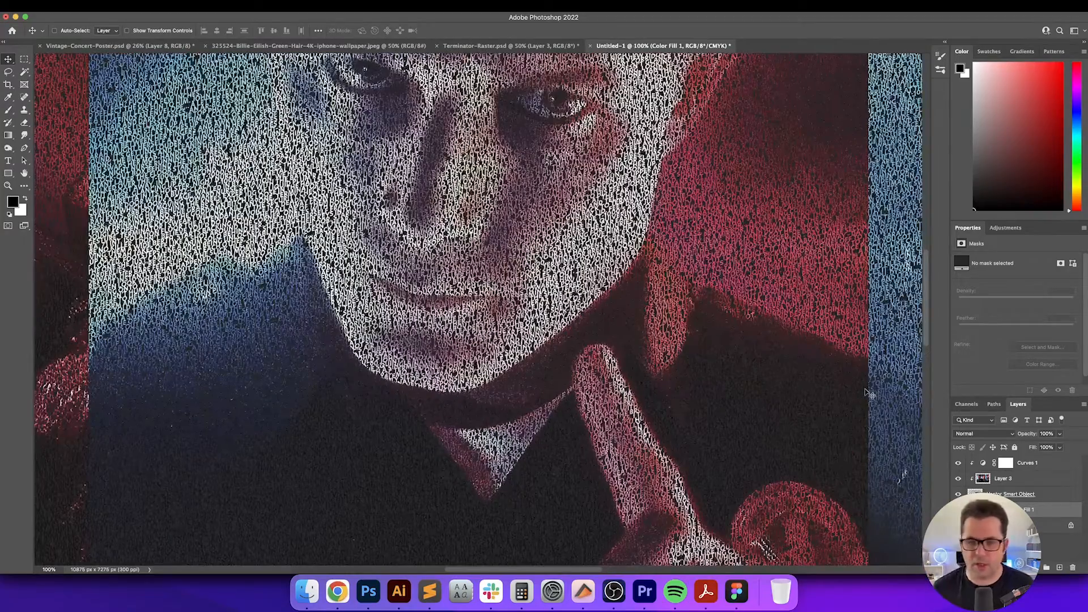
{"action": "scroll", "coordinate": [701, 362], "scroll_direction": "right", "scroll_amount": 5}
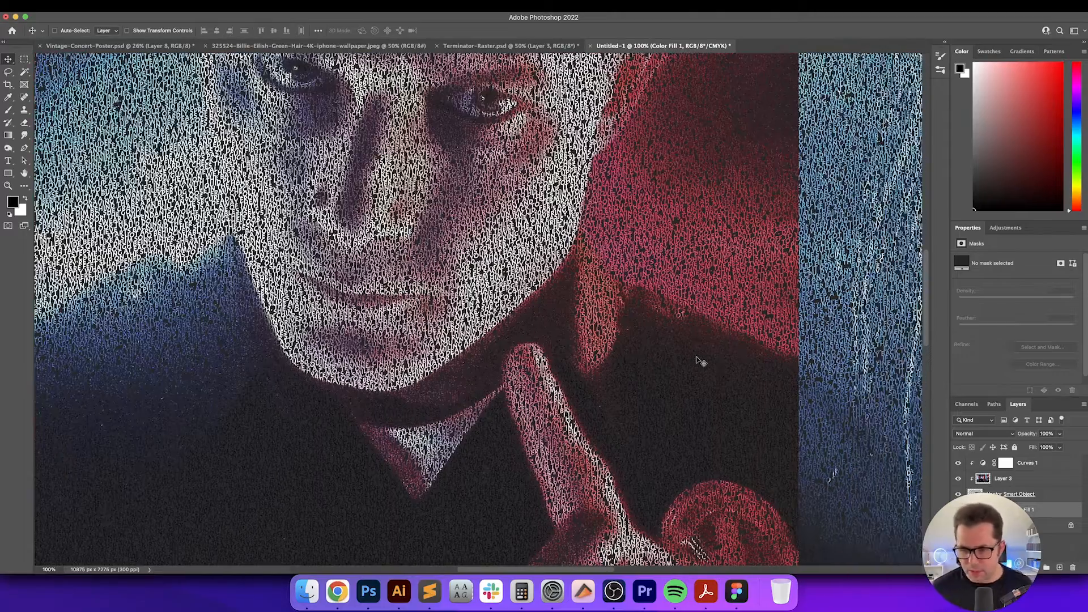
{"action": "key", "text": "super+z"}
{"action": "scroll", "coordinate": [741, 368], "scroll_direction": "down", "scroll_amount": 5}
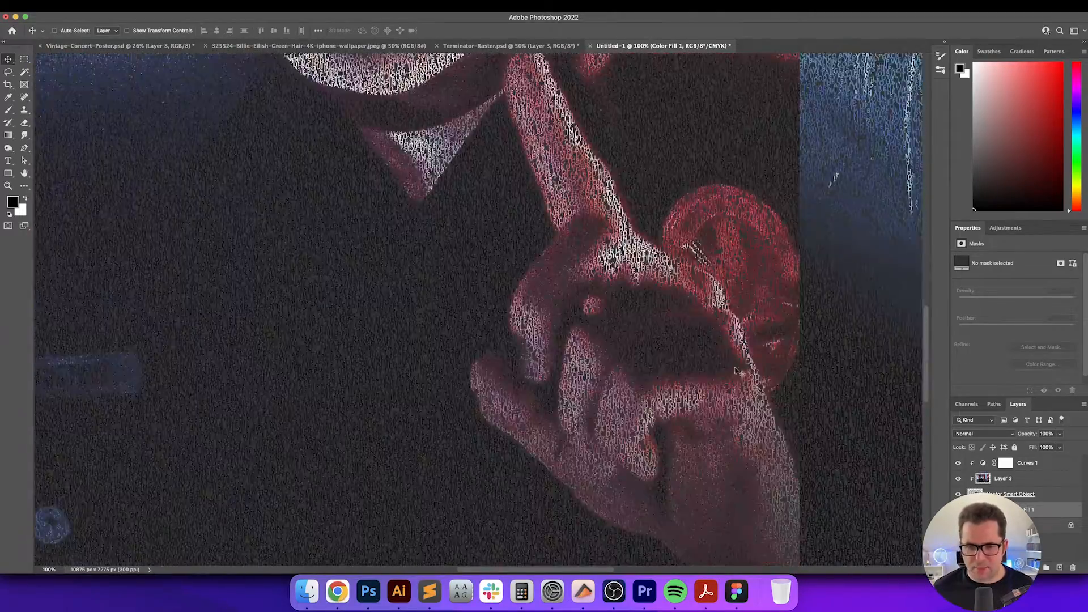
{"action": "key", "text": "space"}
{"action": "left_click_drag", "start_coordinate": [294, 384], "coordinate": [748, 370]}
{"action": "left_click_drag", "start_coordinate": [372, 375], "coordinate": [605, 376]}
{"action": "key", "text": "v"}
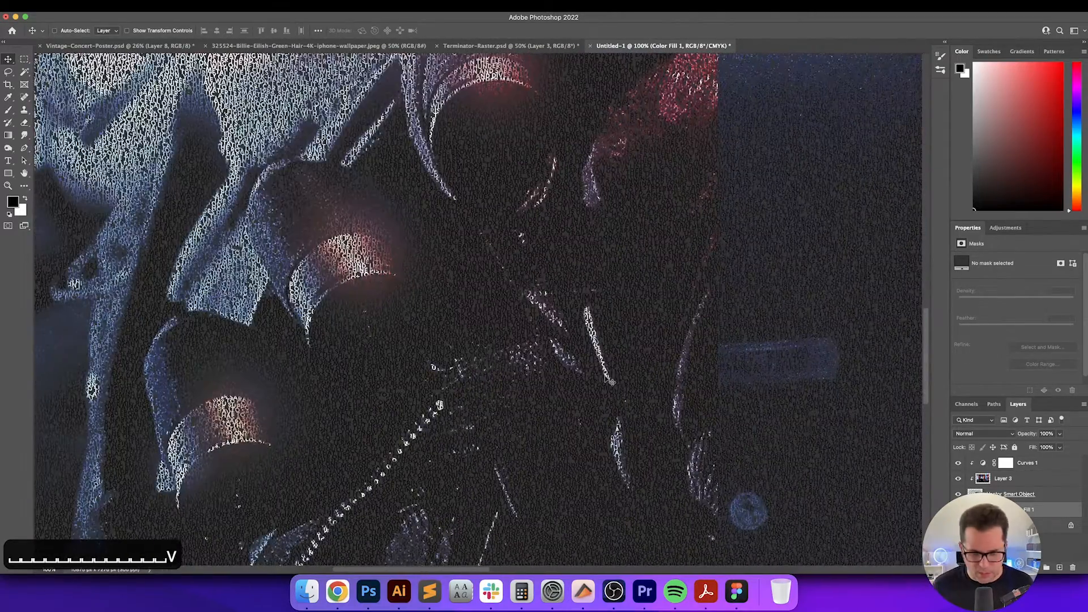
{"action": "key", "text": "super+0"}
Create a new layer named Grain above the Curves adjustment and fill it with mid gray
{"action": "left_click", "coordinate": [1038, 464]}
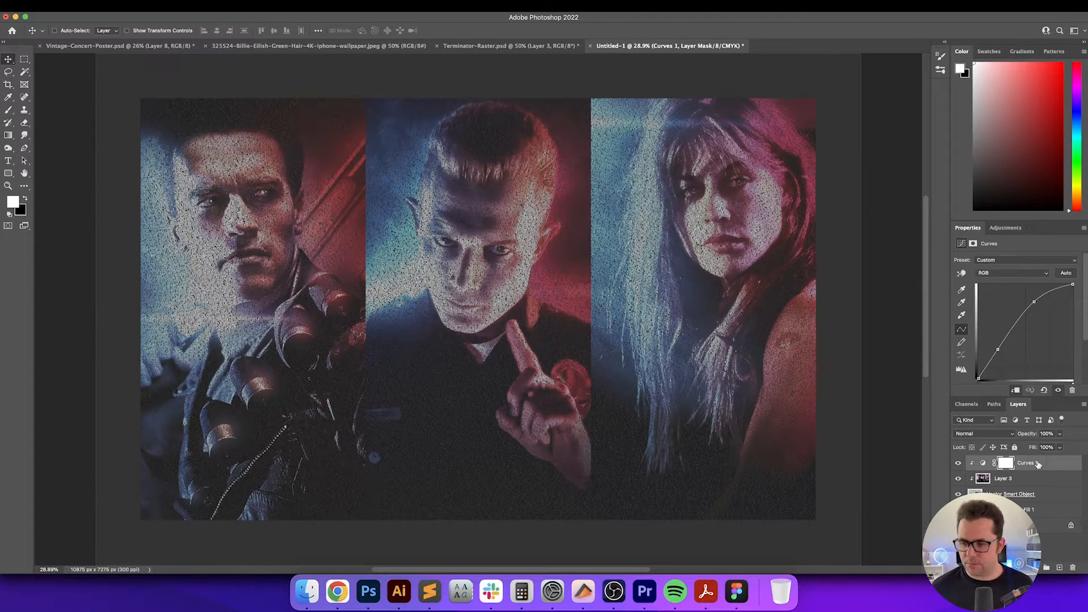
{"action": "key", "text": "shift+super+n"}
{"action": "type", "text": "Grain"}
{"action": "key", "text": "Return"}
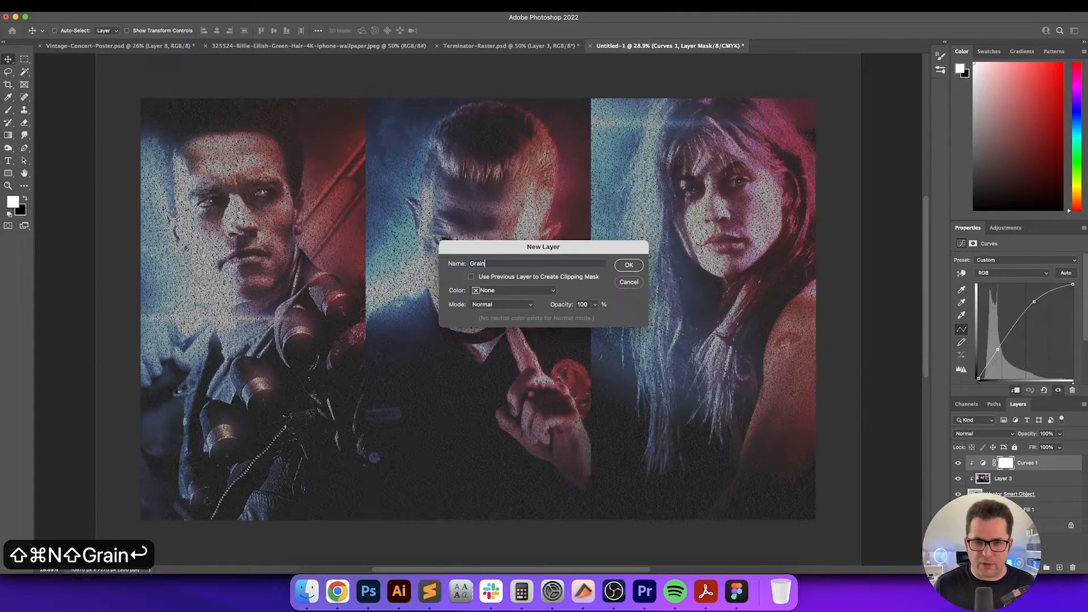
{"action": "key", "text": "shift+BackSpace"}
{"action": "key", "text": "Return"}
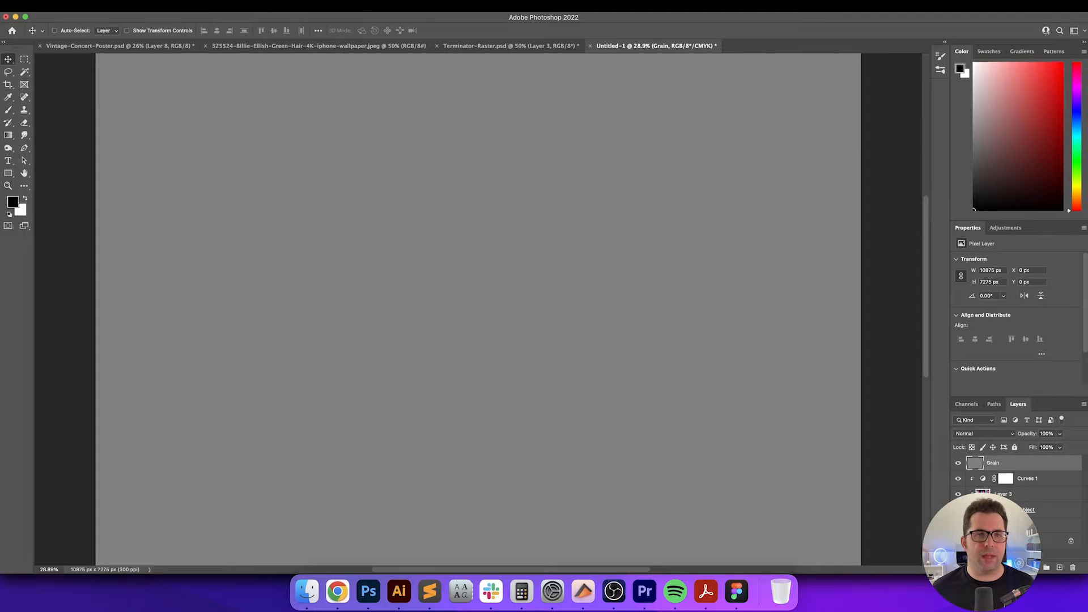
Open the Camera Raw filter on the Grain layer and set grain to 50 with a roughness of 25
{"action": "left_click", "coordinate": [224, 7]}
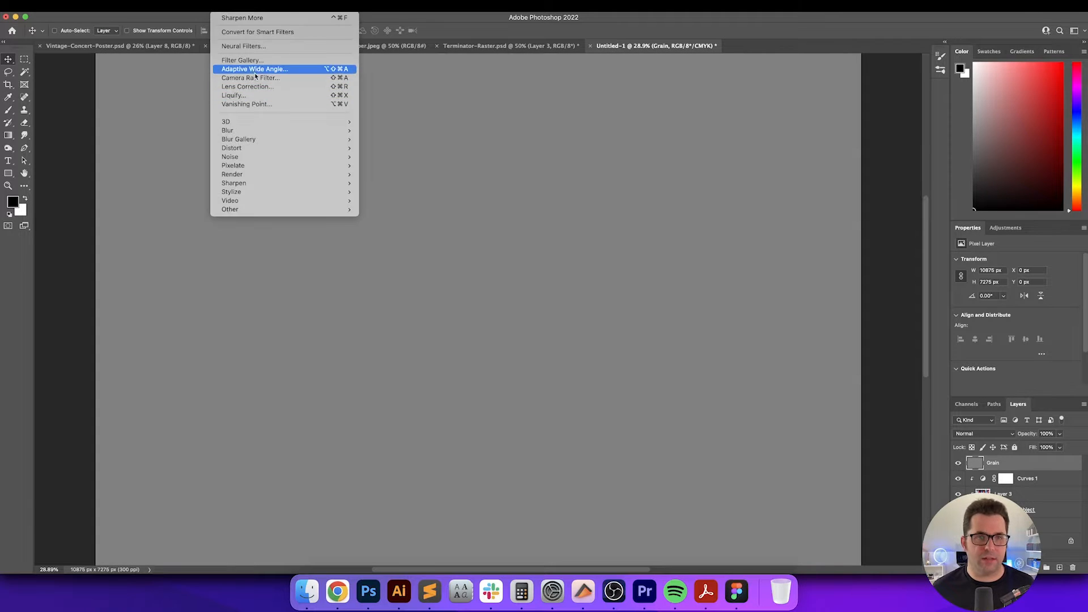
{"action": "left_click", "coordinate": [256, 77]}
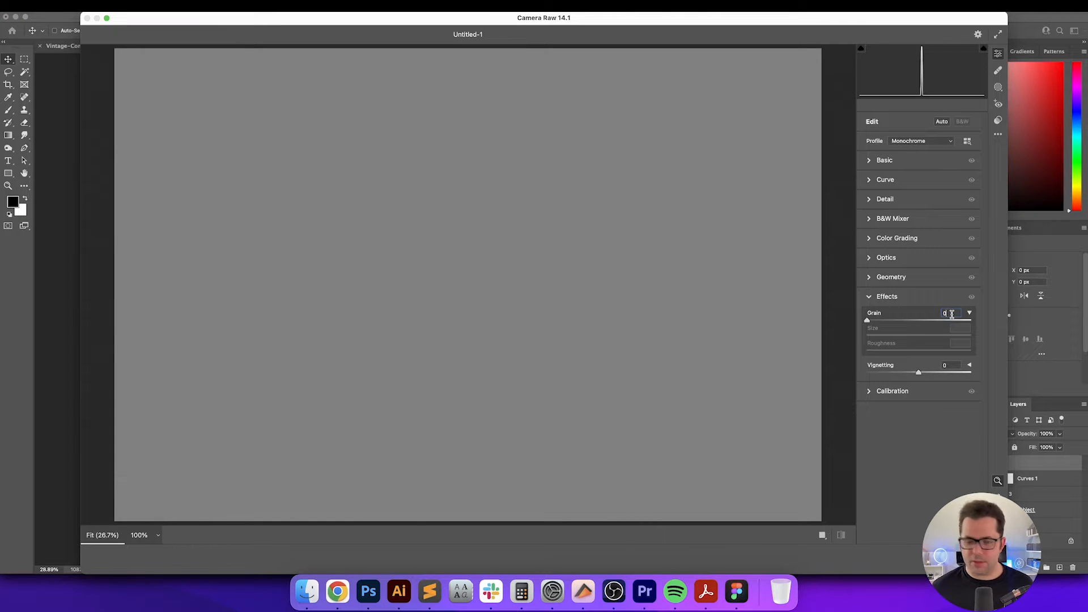
{"action": "key", "text": "shift+Up"}
{"action": "key", "text": "shift+Up"}
{"action": "key", "text": "shift+Up"}
{"action": "key", "text": "shift+Up"}
{"action": "key", "text": "shift+Up"}
{"action": "key", "text": "Tab"}
{"action": "key", "text": "Tab"}
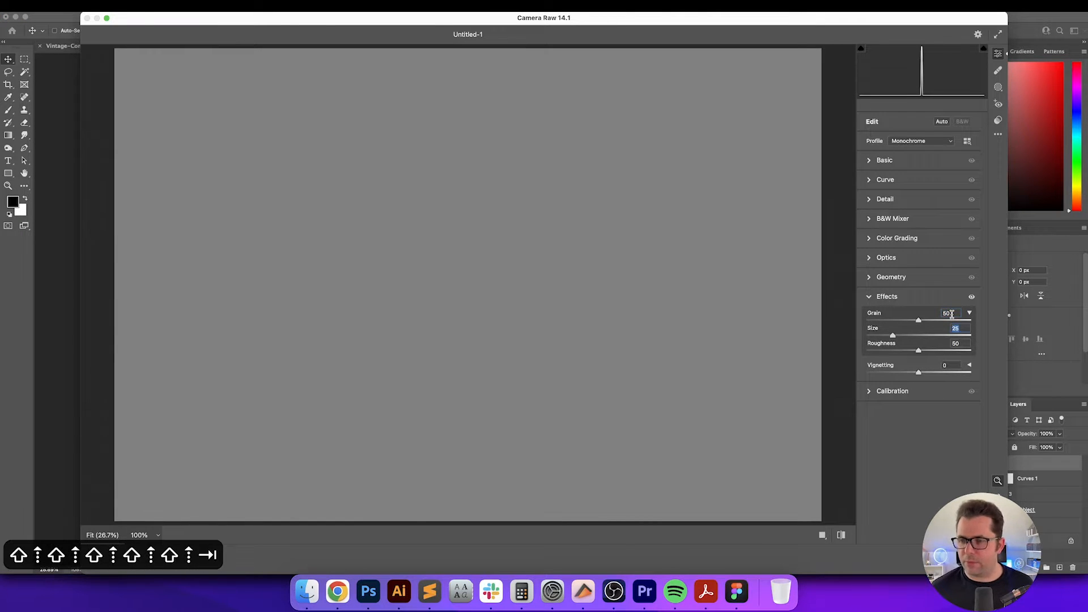
{"action": "type", "text": "25"}
{"action": "key", "text": "Tab"}
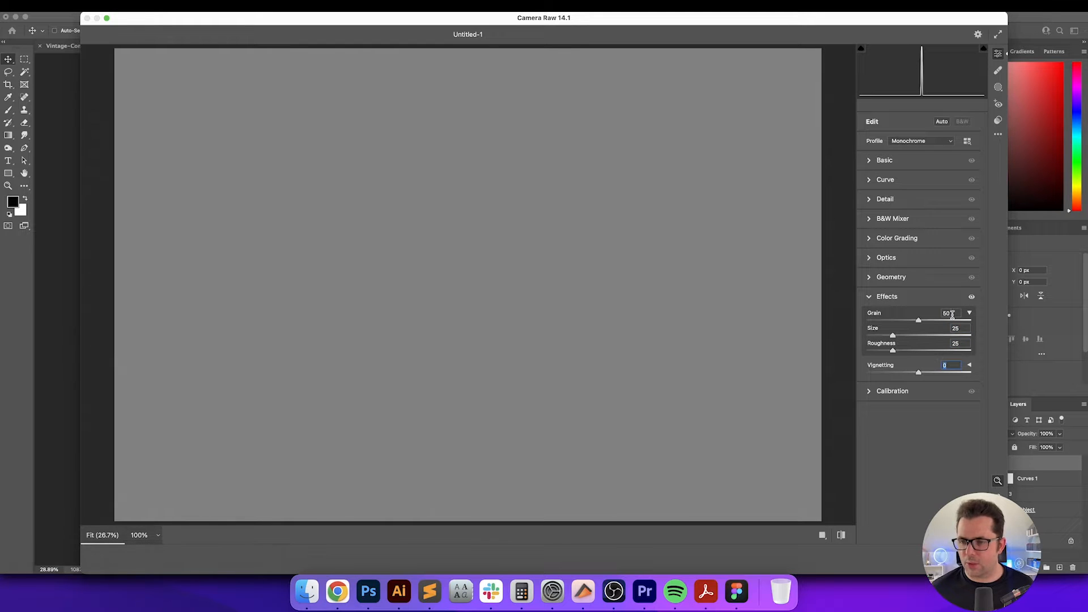
Add a vignetting of -50 to the grain and apply the Camera Raw filter
{"action": "key", "text": "super+equal"}
{"action": "key", "text": "super+equal"}
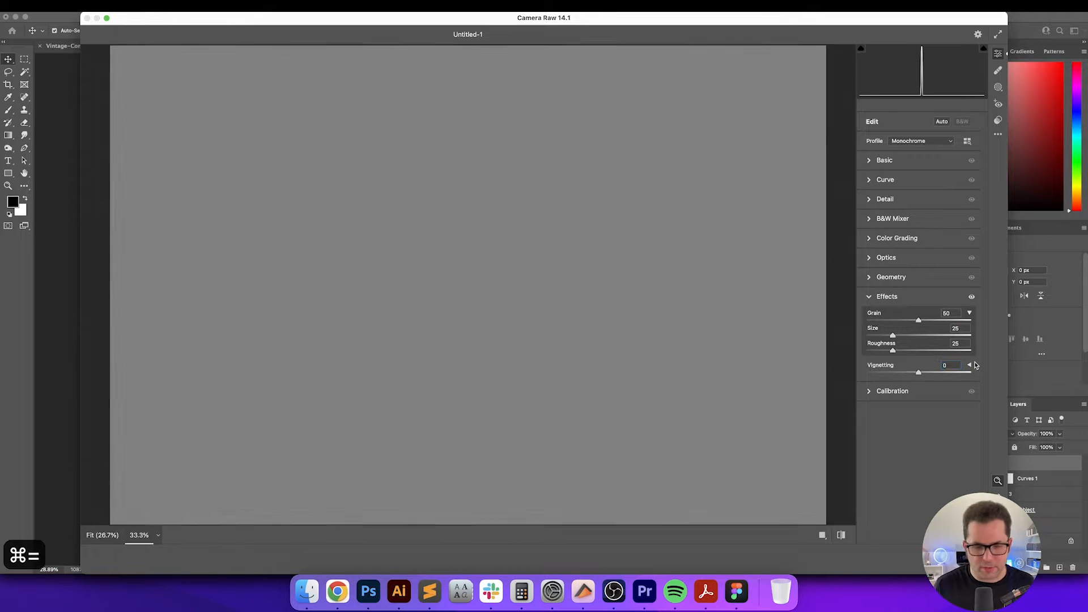
{"action": "key", "text": "super+equal"}
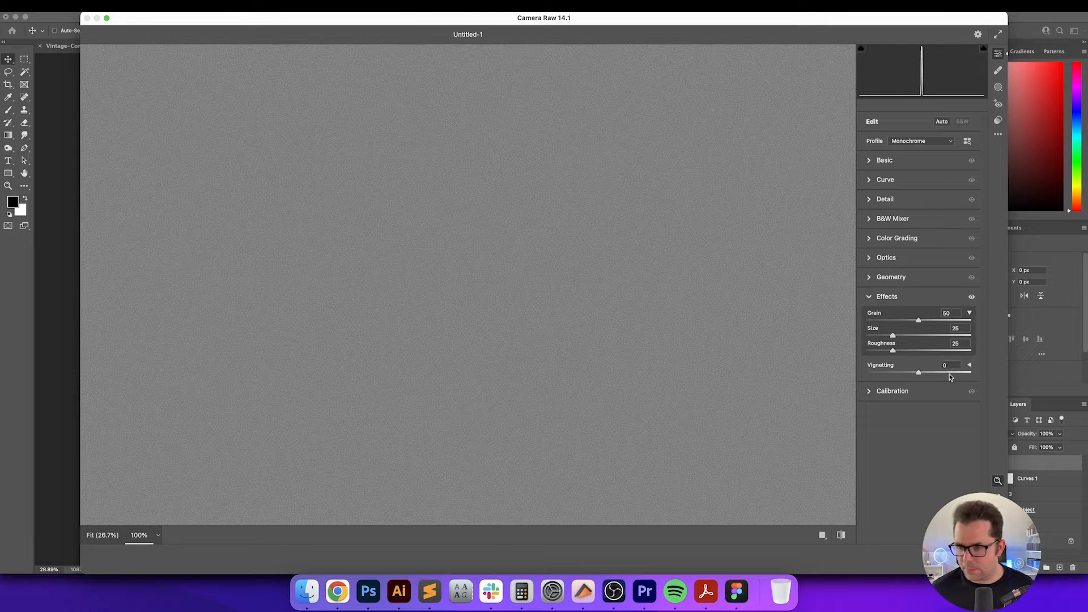
{"action": "left_click", "coordinate": [950, 366]}
{"action": "type", "text": "-50"}
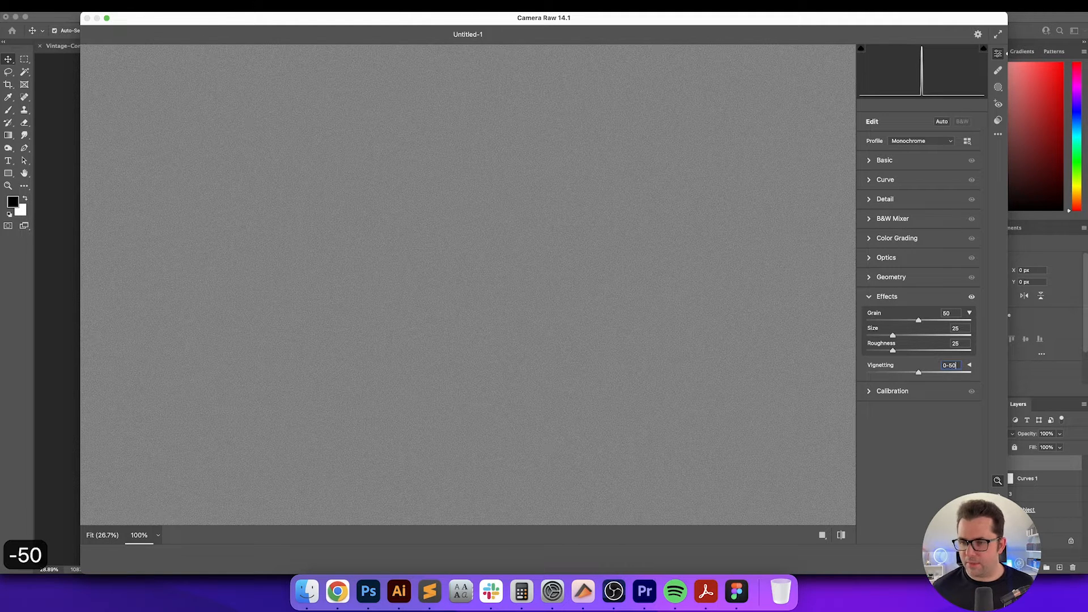
{"action": "key", "text": "super+a"}
{"action": "type", "text": "-50"}
{"action": "key", "text": "Tab"}
{"action": "key", "text": "super+0"}
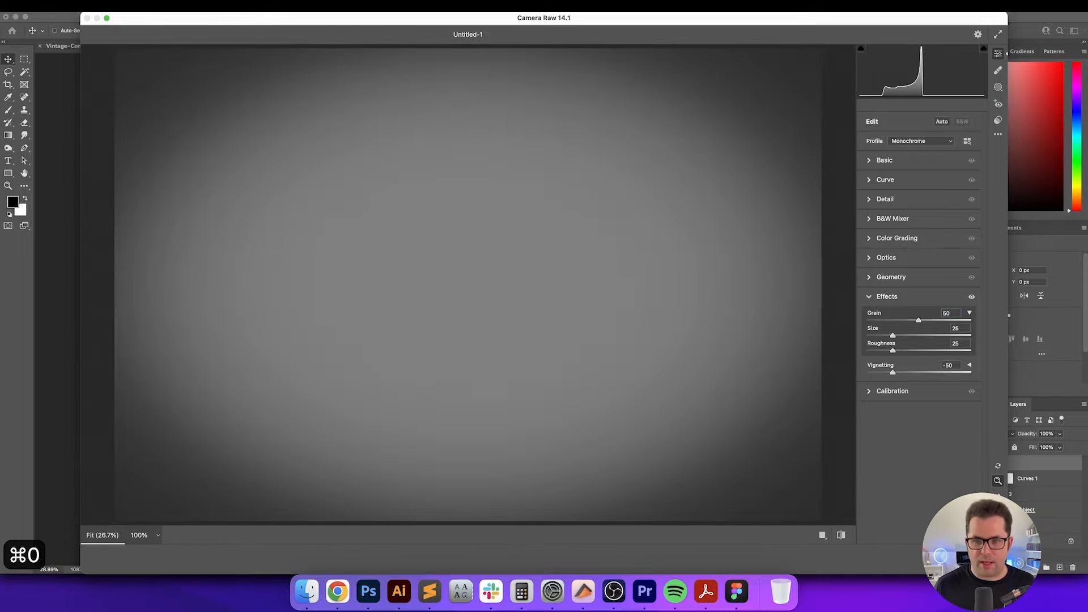
{"action": "key", "text": "Return"}
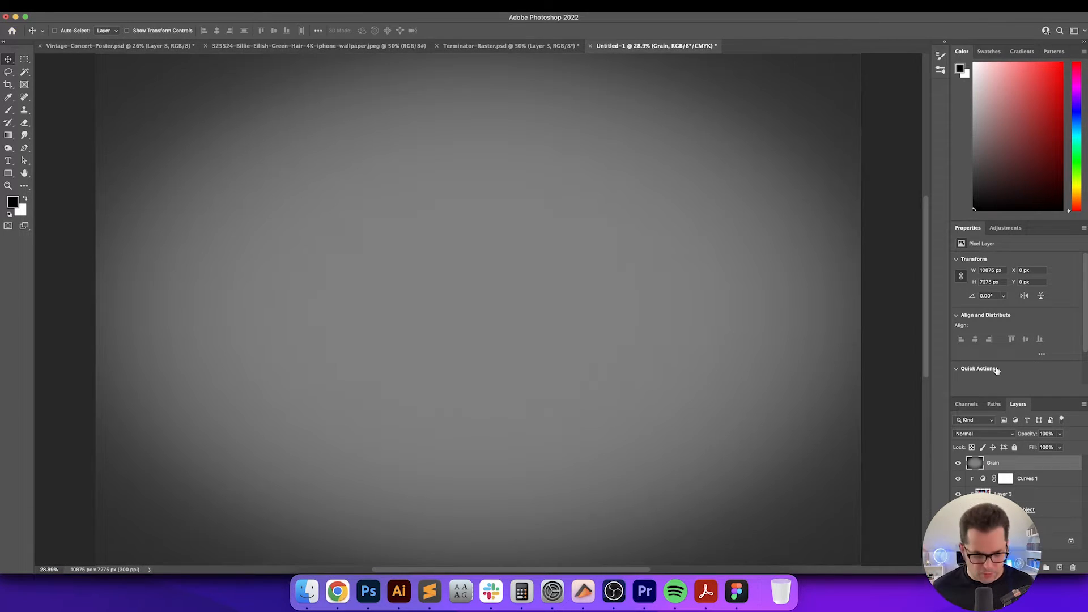
Set the Grain layer's blending mode to Overlay
{"action": "key", "text": "v"}
{"action": "key", "text": "Page_Down"}
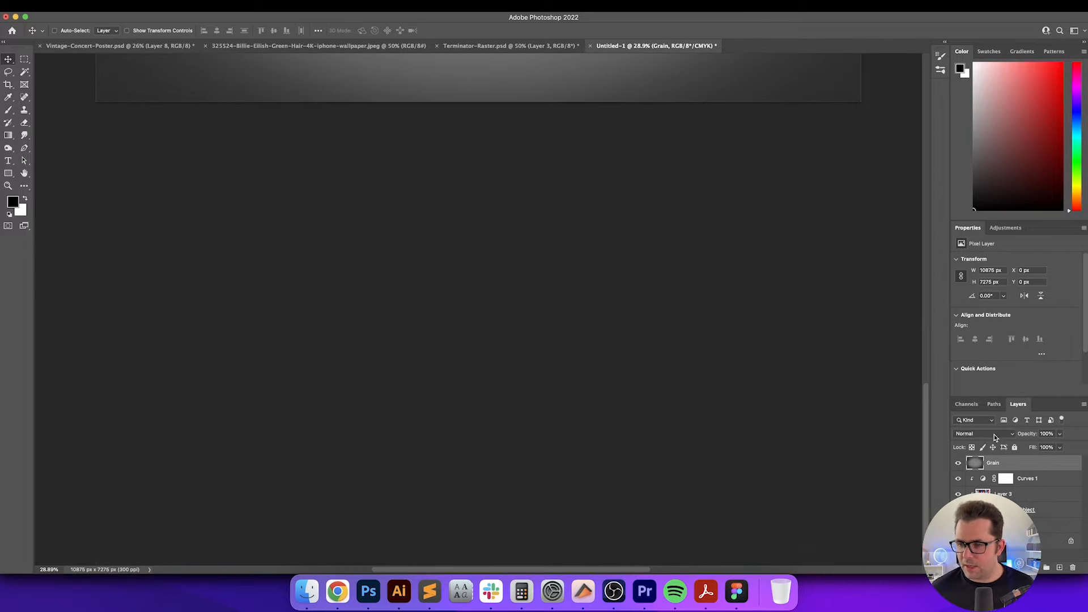
{"action": "key", "text": "super+0"}
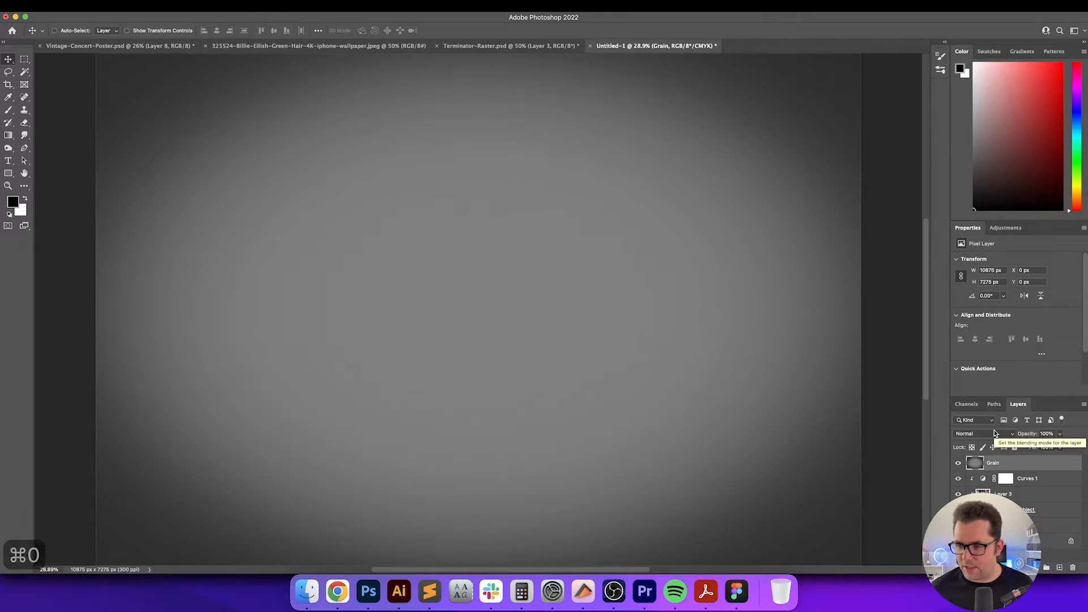
{"action": "left_click", "coordinate": [995, 433]}
{"action": "left_click", "coordinate": [991, 428]}
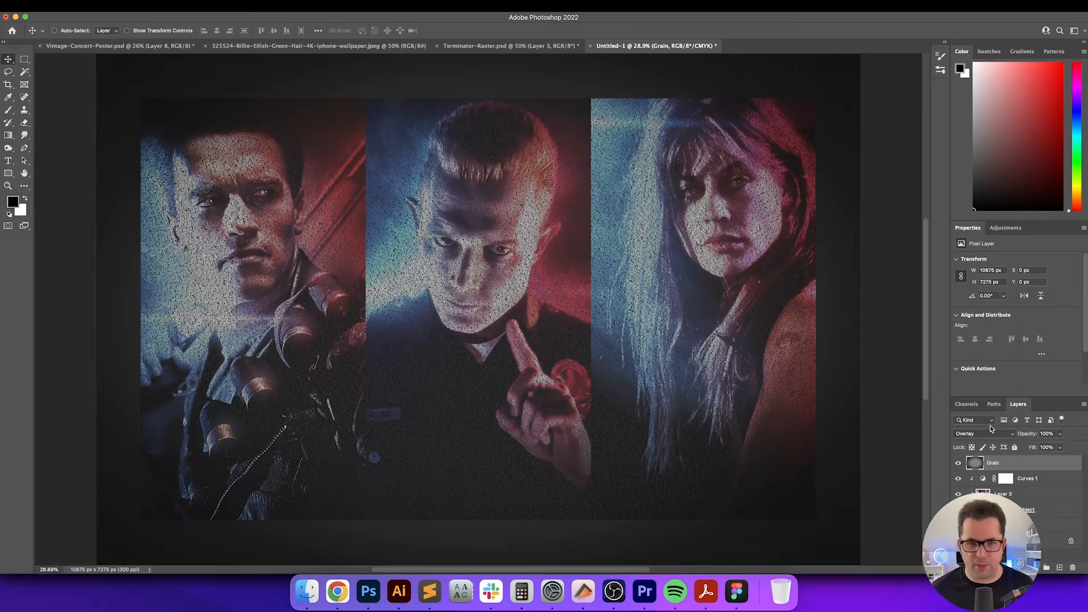
{"action": "key", "text": "v"}
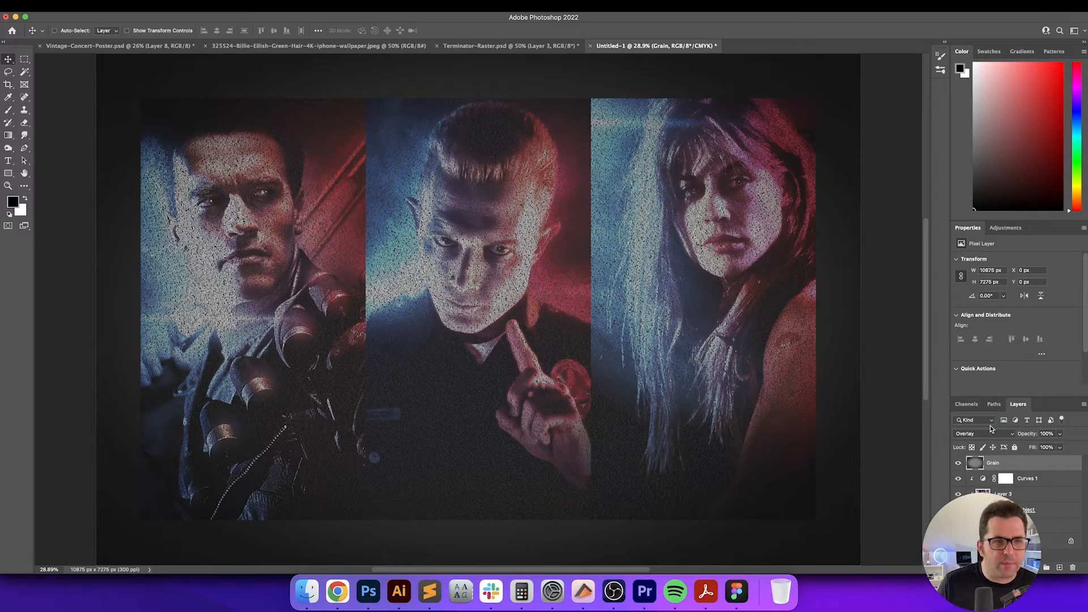
Inspect the vignetted grain up close around the first portrait, comparing it with the Grain layer hidden and shown
{"action": "key", "text": "super+equal"}
{"action": "key", "text": "super+equal"}
{"action": "key", "text": "super+equal"}
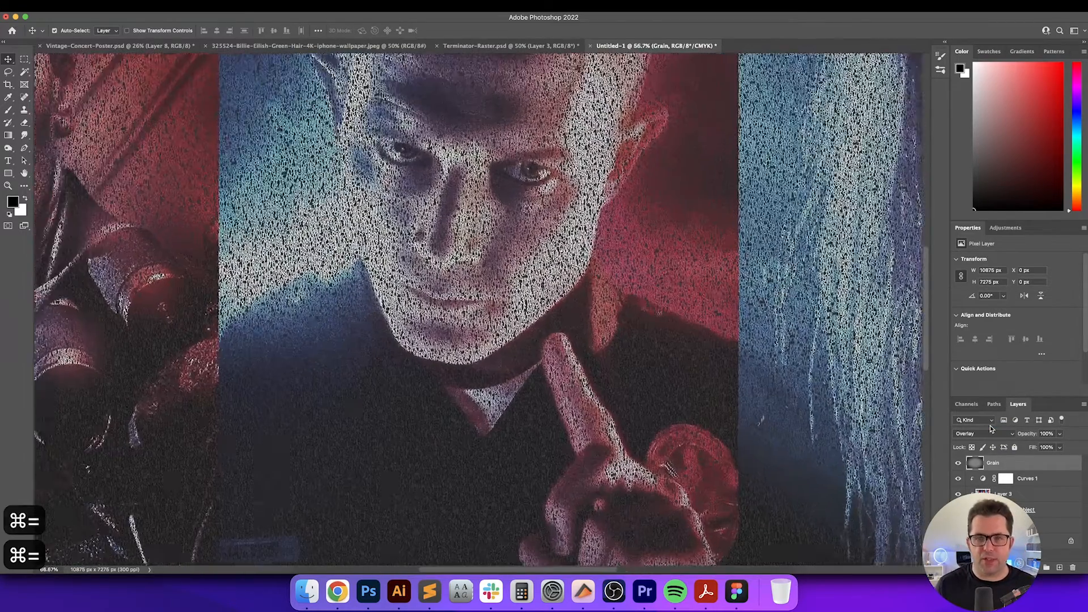
{"action": "key", "text": "super+equal"}
{"action": "left_click_drag", "start_coordinate": [272, 341], "coordinate": [788, 329]}
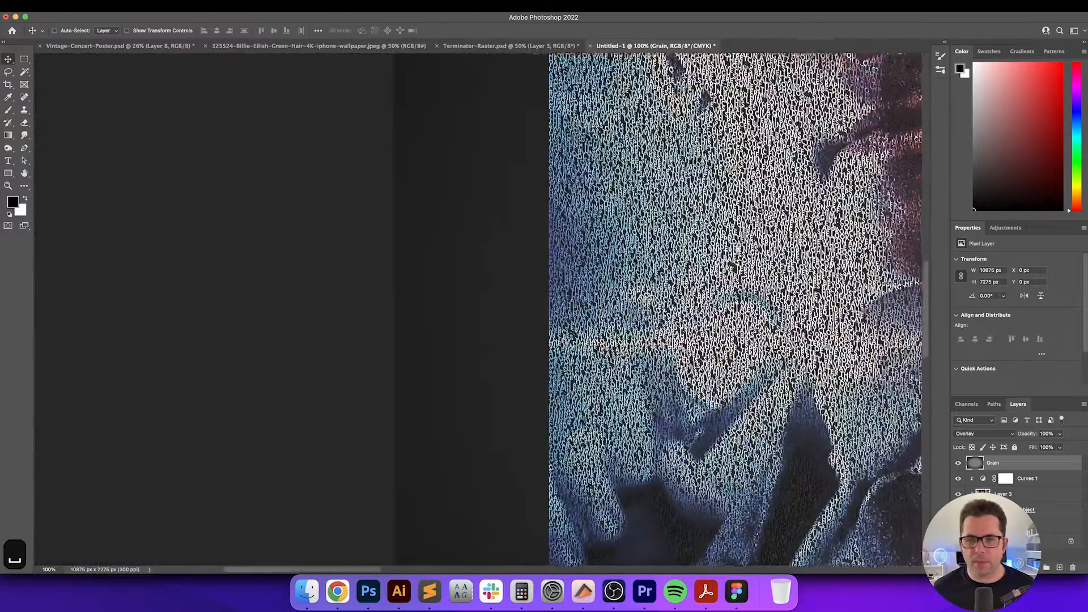
{"action": "left_click_drag", "start_coordinate": [733, 265], "coordinate": [636, 493]}
{"action": "mouse_move", "coordinate": [715, 161]}
{"action": "left_mouse_down"}
{"action": "mouse_move", "coordinate": [675, 279]}
{"action": "mouse_move", "coordinate": [663, 389]}
{"action": "left_mouse_up"}
{"action": "left_click_drag", "start_coordinate": [643, 294], "coordinate": [591, 458]}
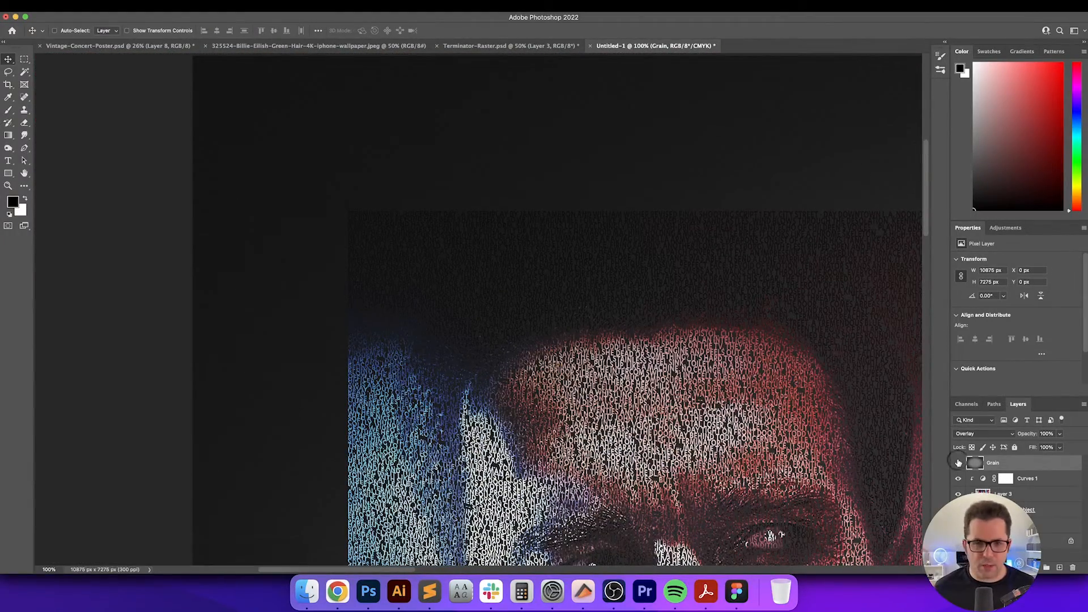
{"action": "left_click", "coordinate": [958, 463]}
{"action": "left_click", "coordinate": [958, 463]}
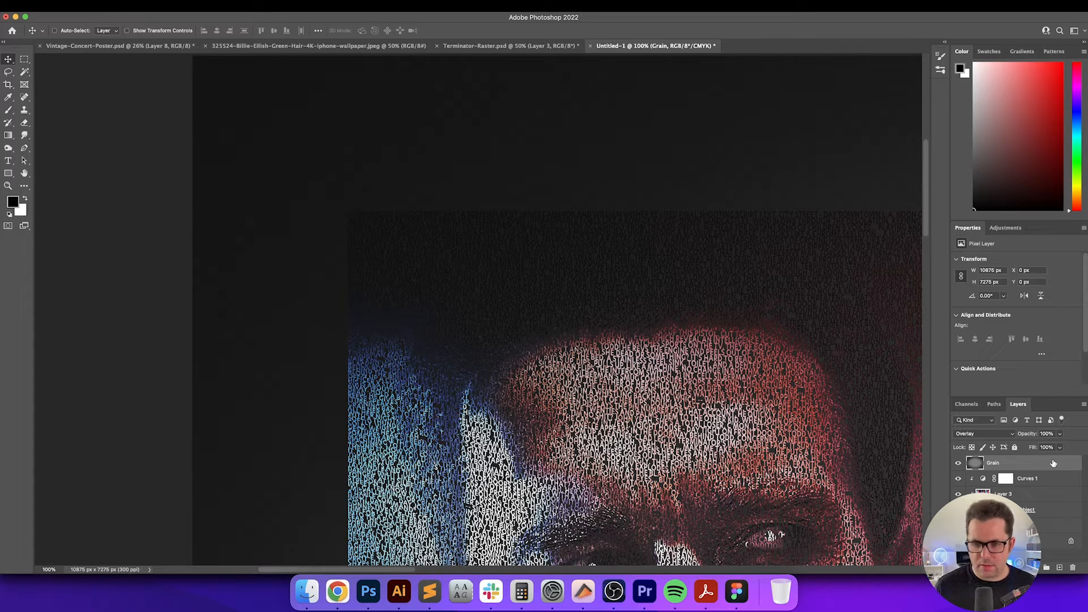
Refill the Grain layer with plain mid gray to remove the vignetted grain
{"action": "key", "text": "shift+BackSpace"}
{"action": "key", "text": "Return"}
{"action": "key", "text": "v"}
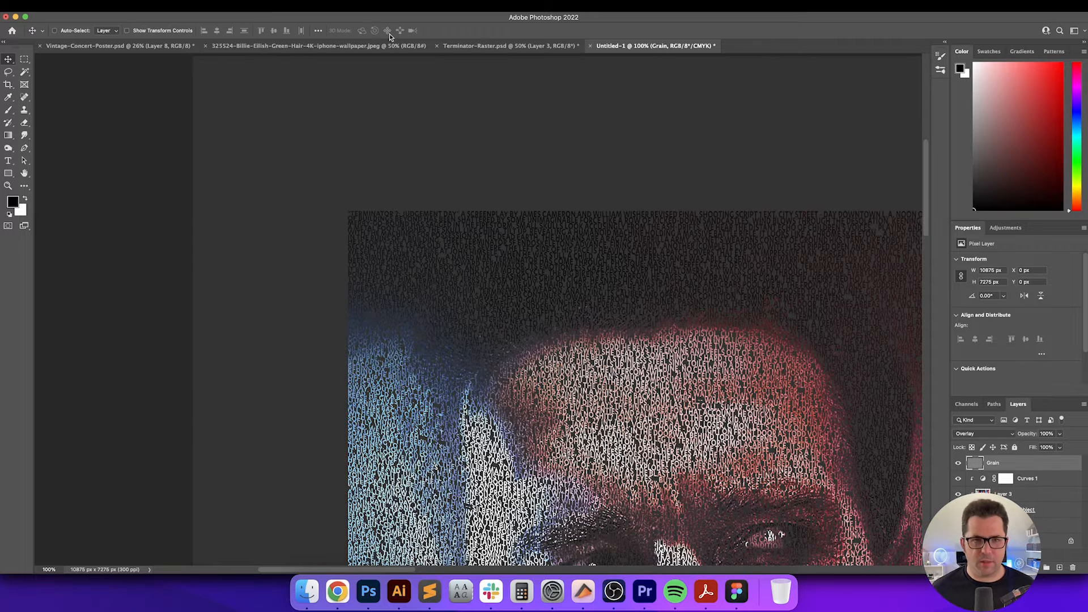
Apply the Camera Raw filter to the Grain layer with grain 50 and roughness 25, without vignetting
{"action": "left_click", "coordinate": [224, 5]}
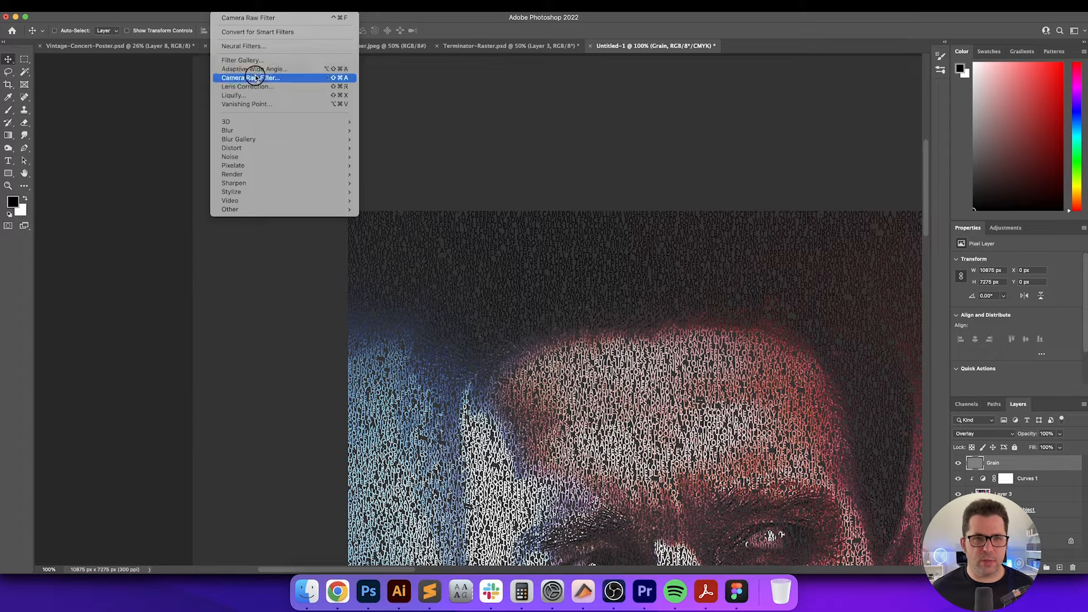
{"action": "left_click", "coordinate": [255, 78]}
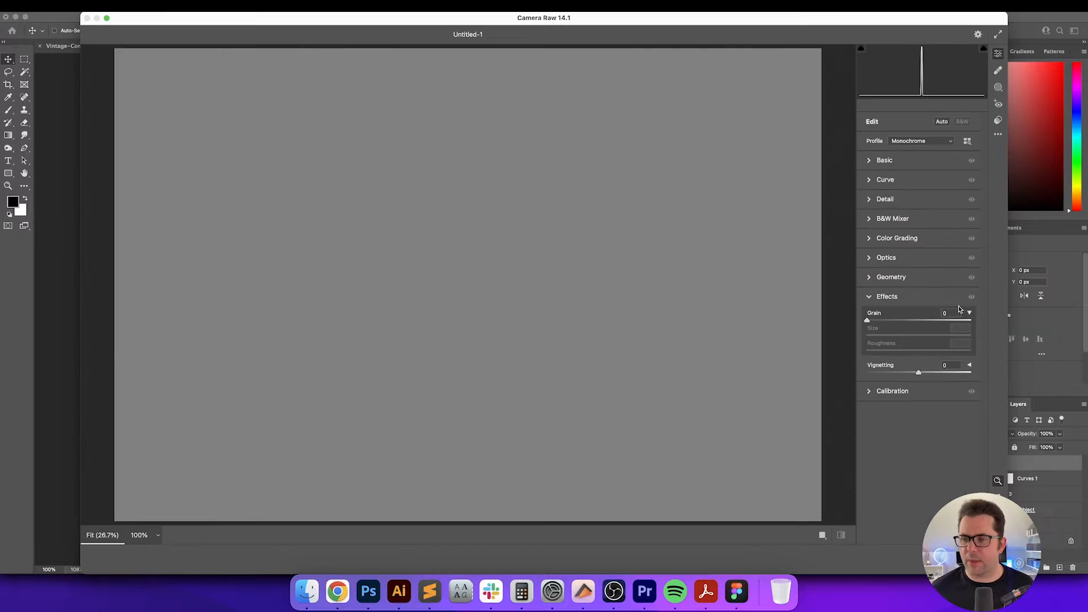
{"action": "type", "text": "50"}
{"action": "key", "text": "Tab"}
{"action": "key", "text": "Tab"}
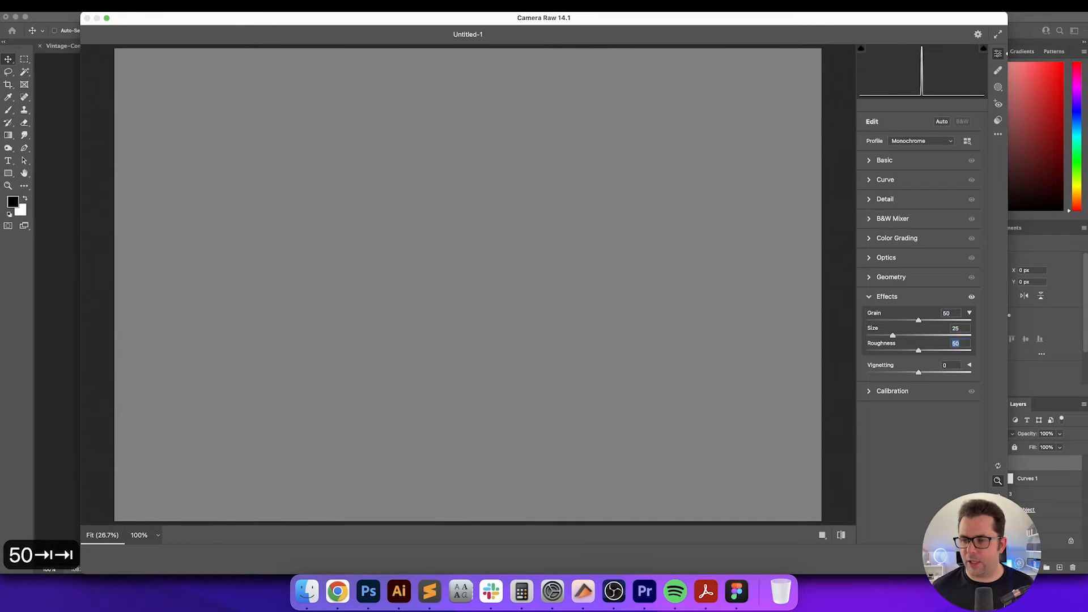
{"action": "type", "text": "25"}
{"action": "key", "text": "Return"}
{"action": "key", "text": "Return"}
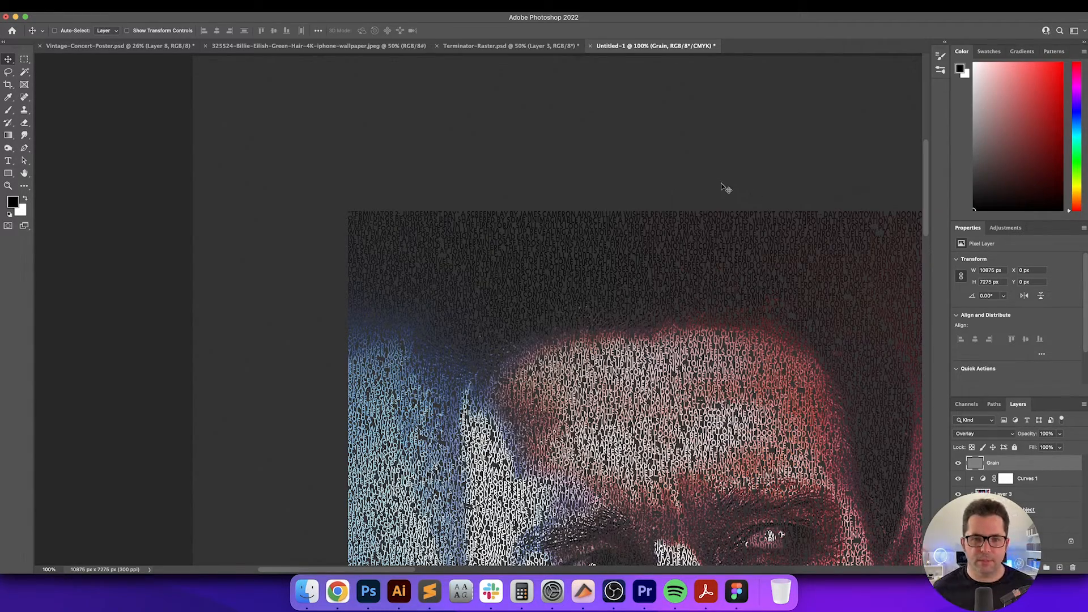
Examine the lettering and grain across the faces of all three portraits at 100% zoom
{"action": "key", "text": "space"}
{"action": "left_click_drag", "start_coordinate": [782, 408], "coordinate": [273, 24]}
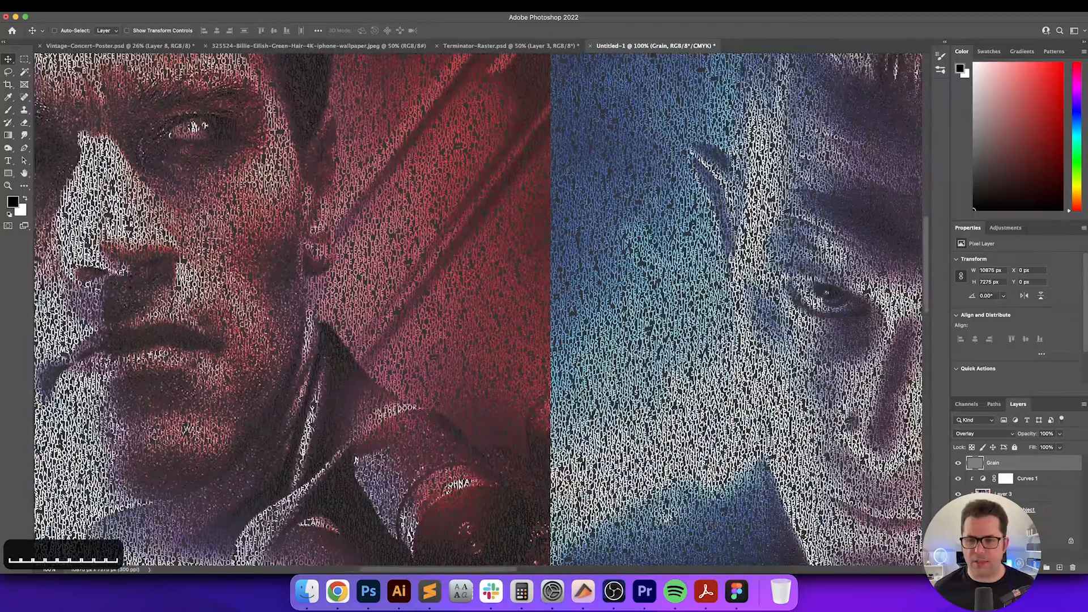
{"action": "scroll", "coordinate": [707, 296], "scroll_direction": "down", "scroll_amount": 3}
{"action": "scroll", "coordinate": [707, 296], "scroll_direction": "right", "scroll_amount": 10}
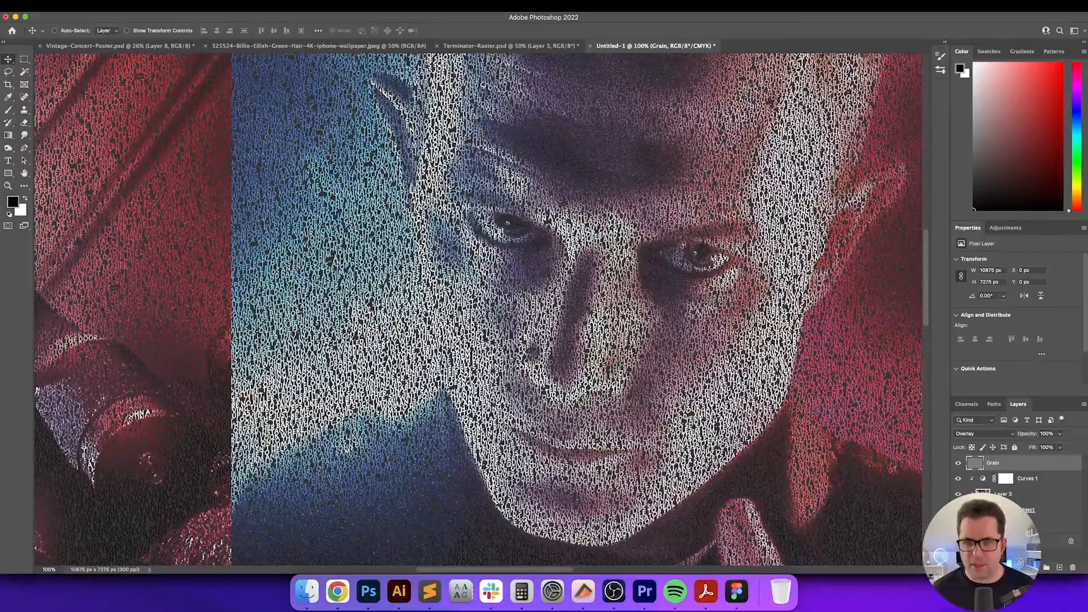
{"action": "key", "text": "space"}
{"action": "left_click_drag", "start_coordinate": [774, 370], "coordinate": [464, 265]}
{"action": "left_click_drag", "start_coordinate": [718, 251], "coordinate": [338, 285]}
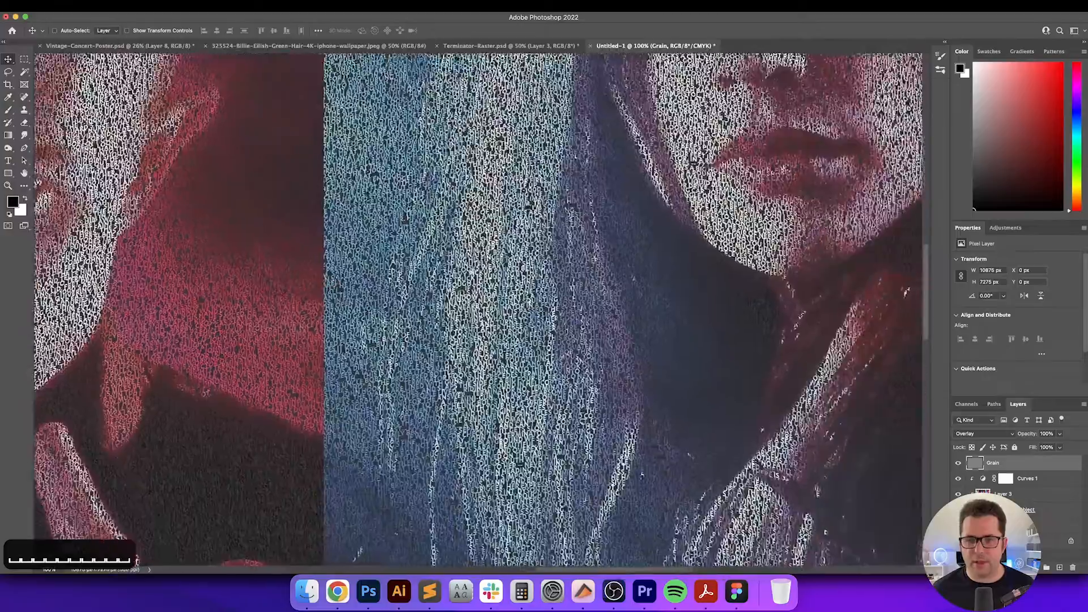
{"action": "left_click_drag", "start_coordinate": [472, 273], "coordinate": [462, 273]}
{"action": "left_click_drag", "start_coordinate": [677, 209], "coordinate": [397, 504]}
{"action": "left_click_drag", "start_coordinate": [709, 136], "coordinate": [544, 357]}
{"action": "left_click_drag", "start_coordinate": [391, 431], "coordinate": [802, 91]}
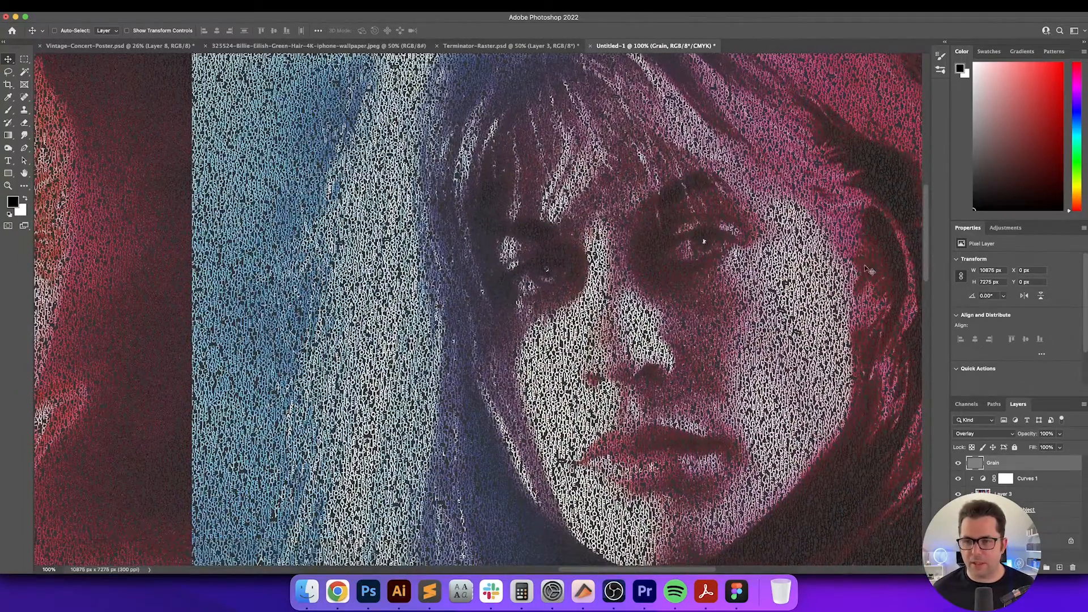
{"action": "key", "text": "space"}
{"action": "left_click_drag", "start_coordinate": [733, 297], "coordinate": [622, 203]}
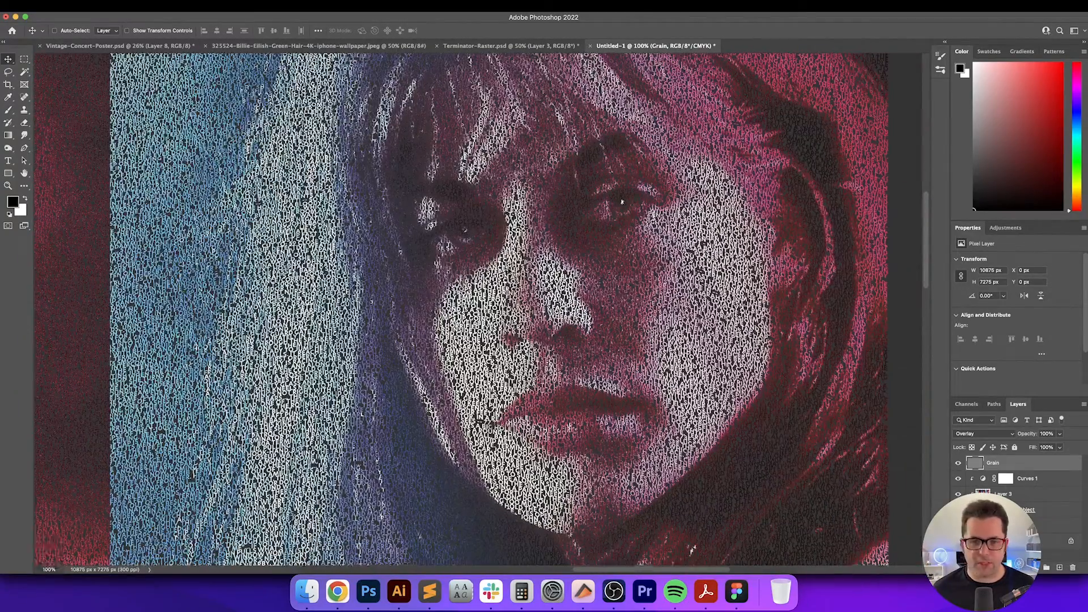
{"action": "scroll", "coordinate": [510, 273], "scroll_direction": "down", "scroll_amount": 1}
{"action": "scroll", "coordinate": [511, 273], "scroll_direction": "left", "scroll_amount": 20}
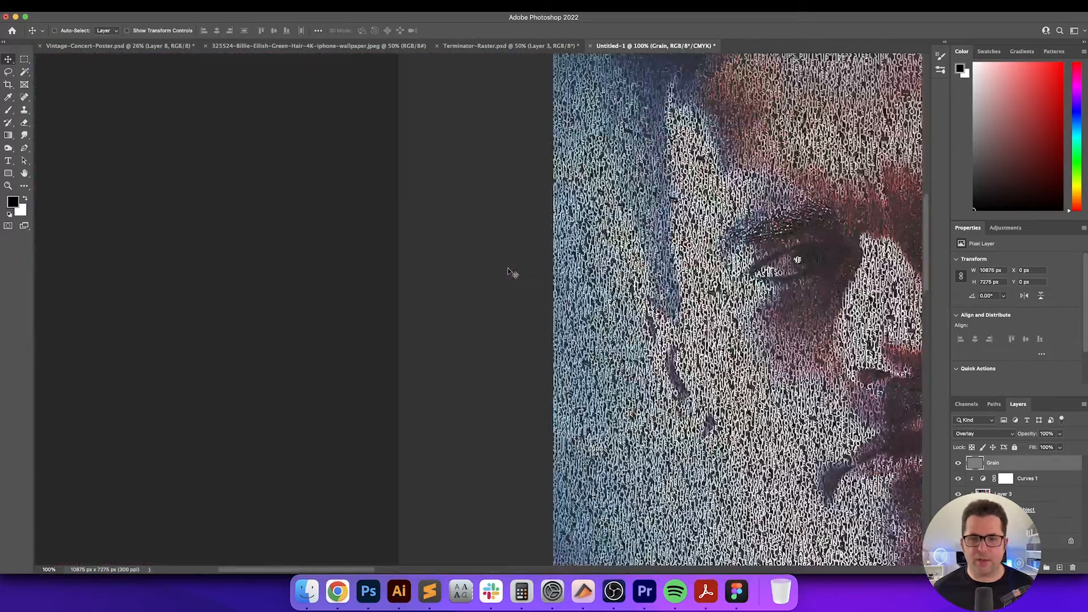
Examine the upper and lower edges of the poster's text panels at 100% zoom
{"action": "key", "text": "space"}
{"action": "left_click_drag", "start_coordinate": [511, 273], "coordinate": [487, 385]}
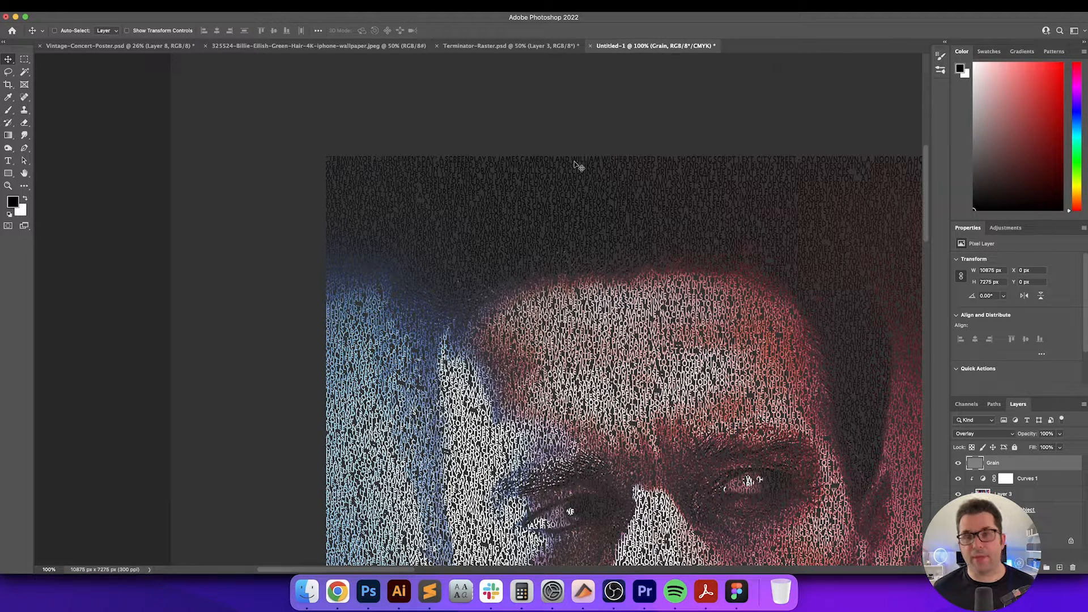
{"action": "scroll", "coordinate": [435, 163], "scroll_direction": "right", "scroll_amount": 20}
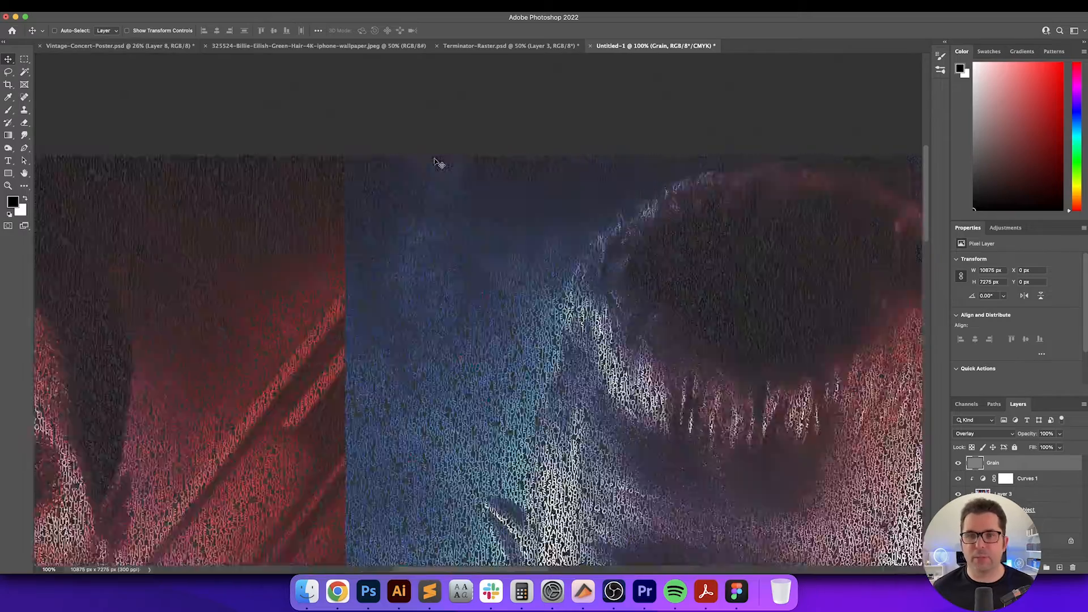
{"action": "scroll", "coordinate": [435, 162], "scroll_direction": "right", "scroll_amount": 20}
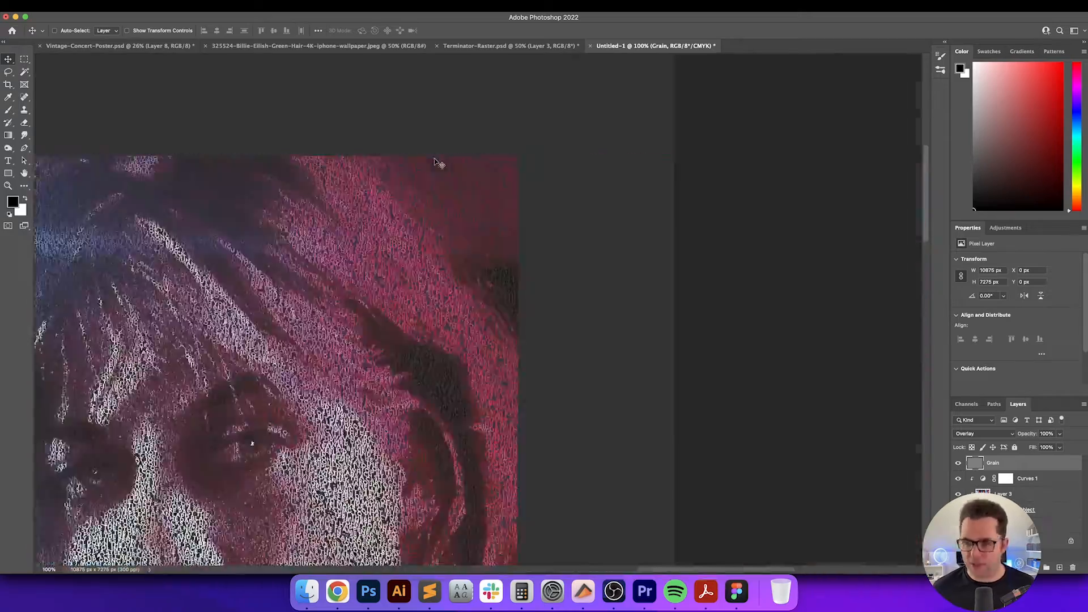
{"action": "scroll", "coordinate": [435, 163], "scroll_direction": "left", "scroll_amount": 3}
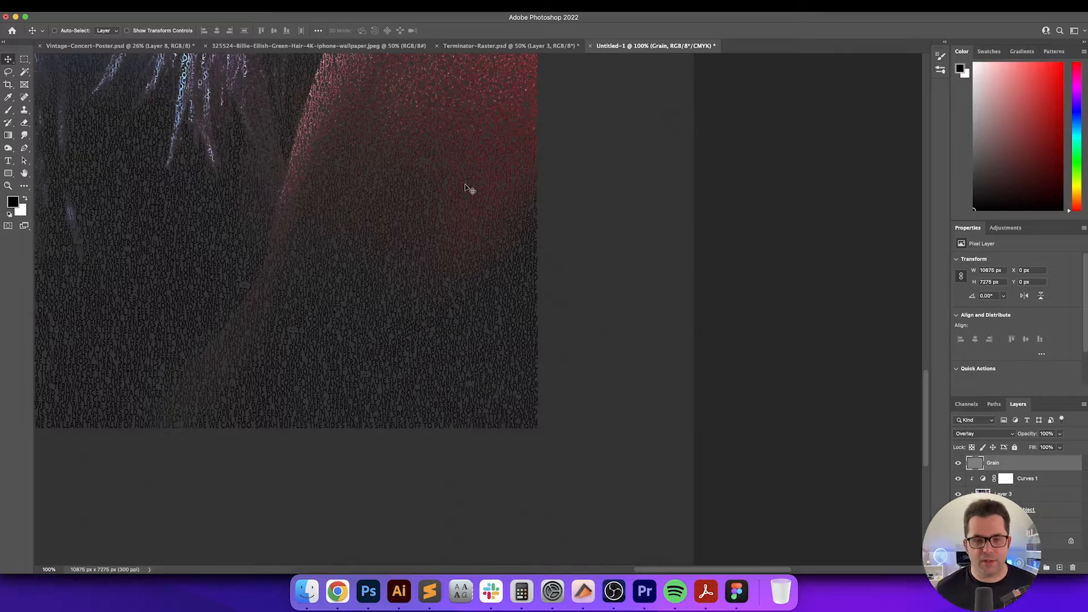
{"action": "scroll", "coordinate": [469, 188], "scroll_direction": "left", "scroll_amount": 15}
{"action": "scroll", "coordinate": [469, 188], "scroll_direction": "left", "scroll_amount": 10}
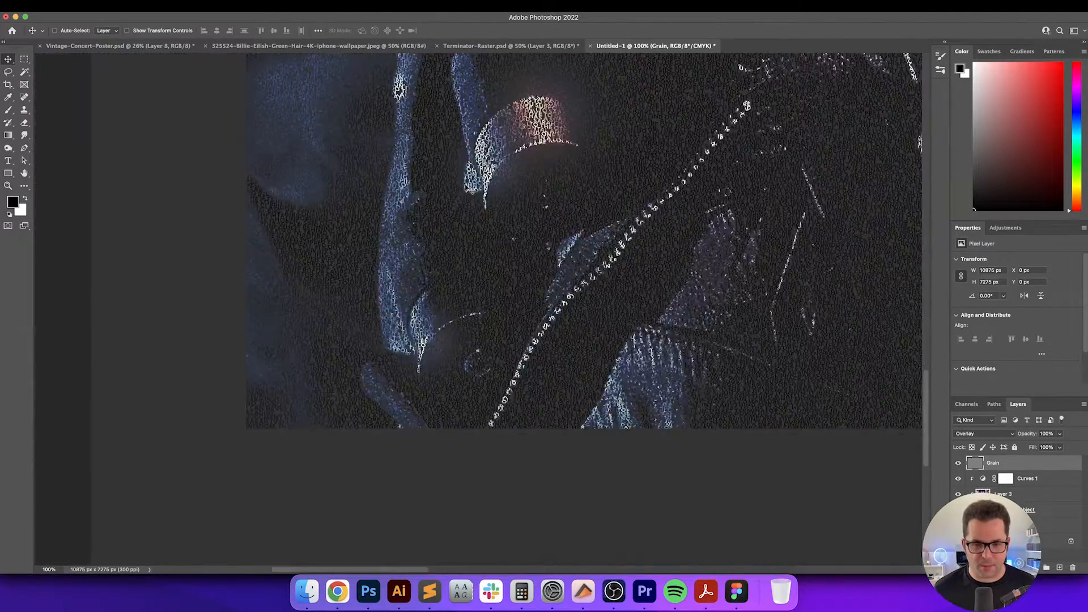
{"action": "scroll", "coordinate": [469, 189], "scroll_direction": "right", "scroll_amount": 8}
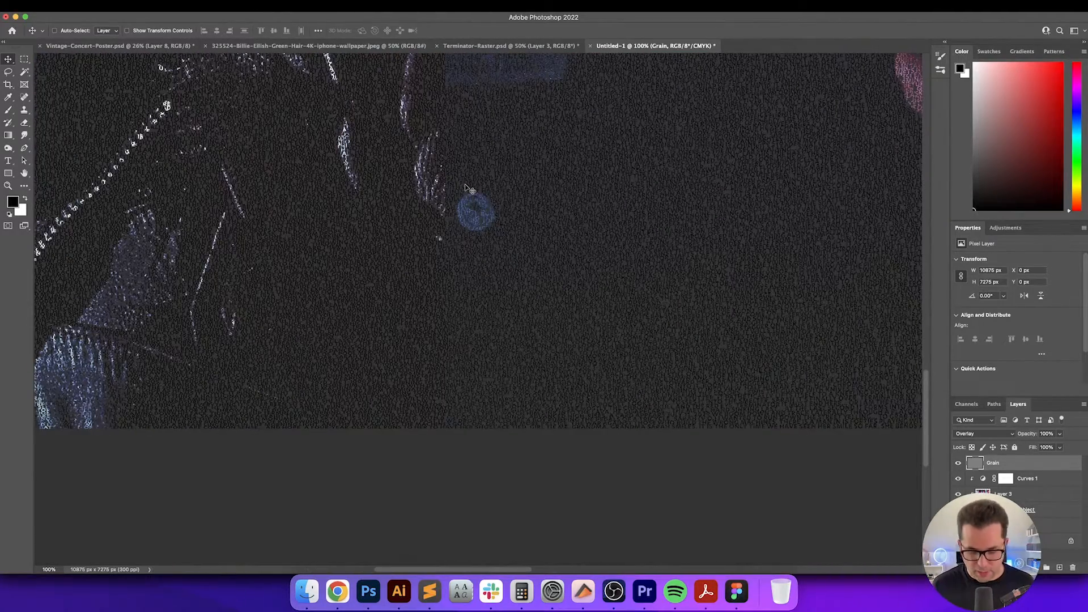
View the whole finished poster in full screen mode, fitted to the screen
{"action": "key", "text": "f"}
{"action": "key", "text": "f"}
{"action": "key", "text": "super+0"}
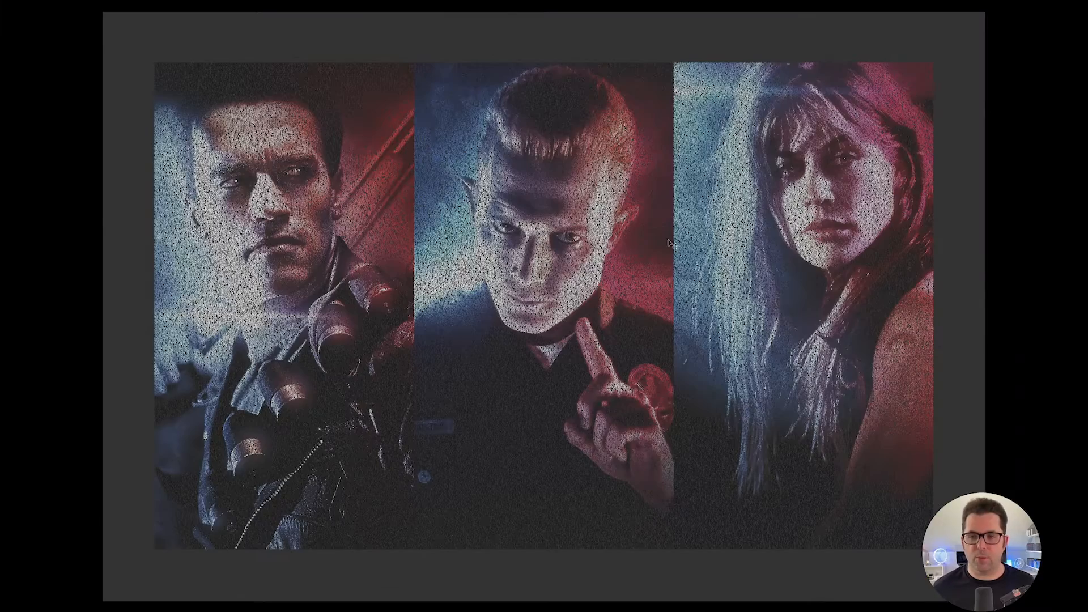